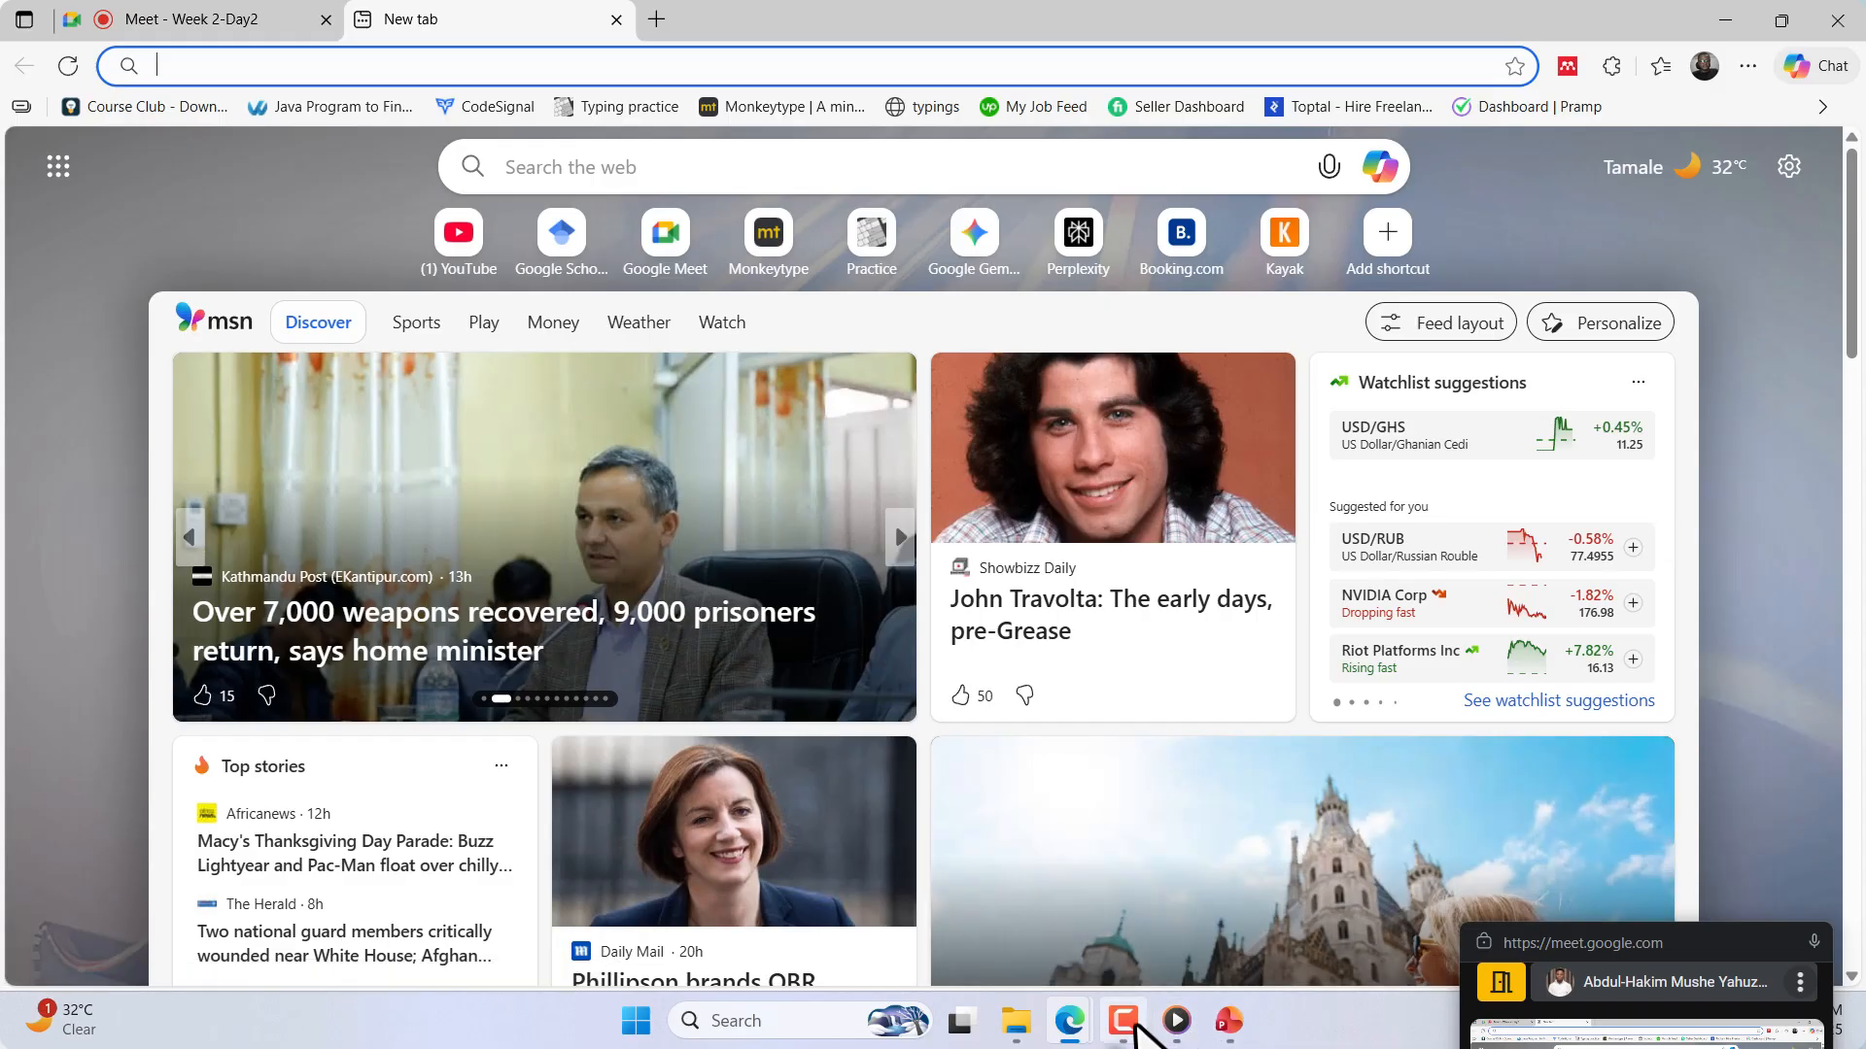
Step: Switch to Presentation2 in PowerPoint and open the action settings for the "Text One" title on slide 1
left_click(1229, 1020)
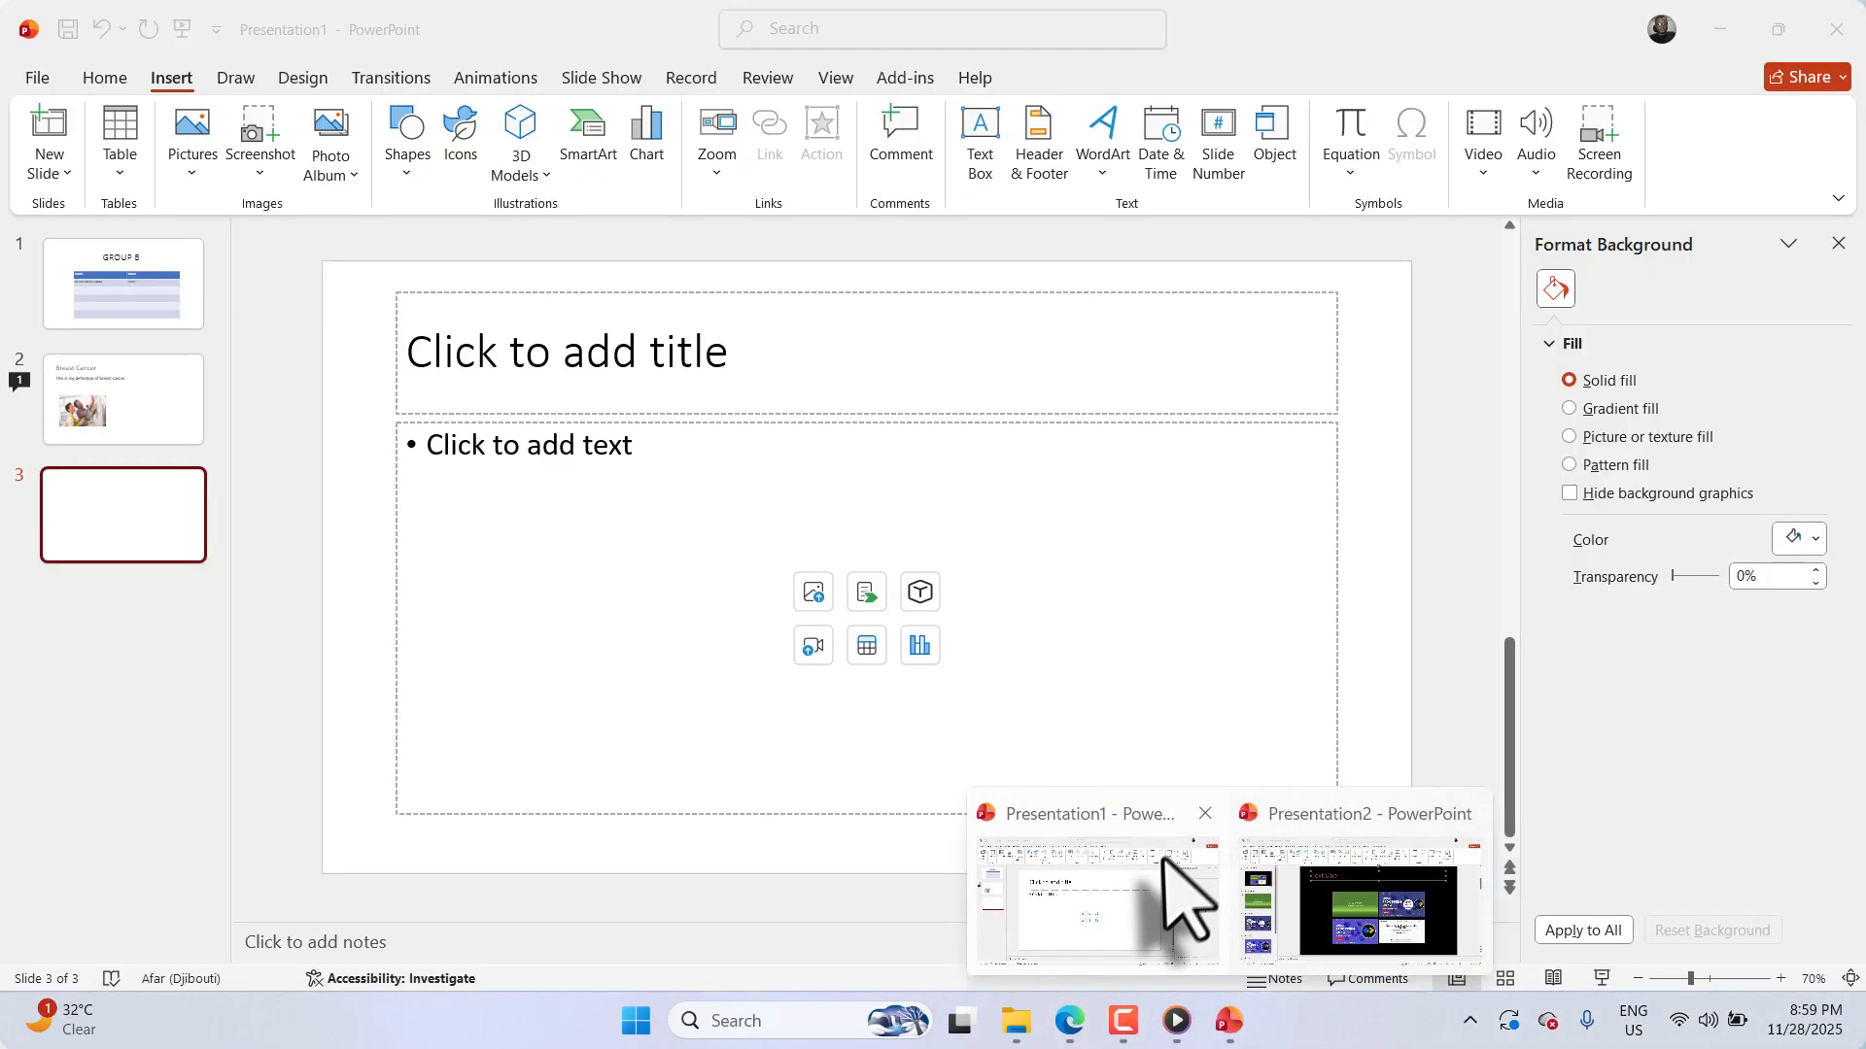
left_click(1355, 913)
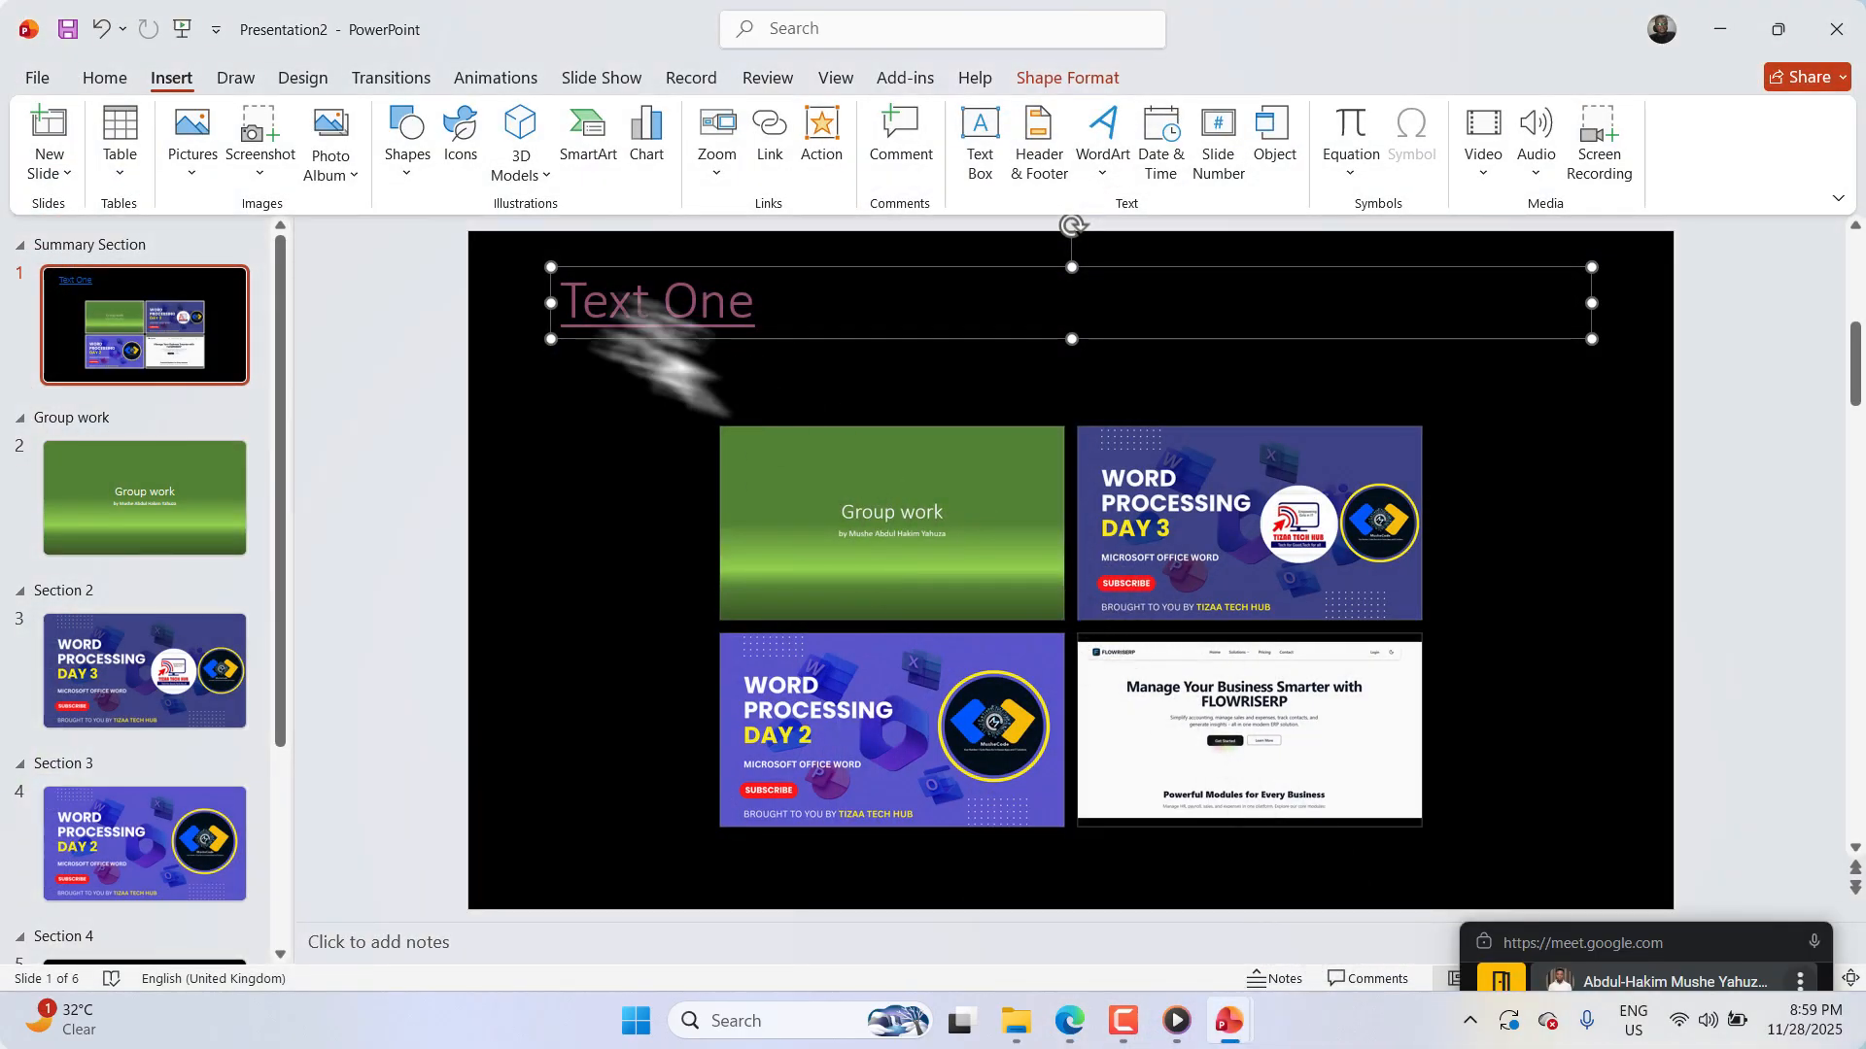
left_click(656, 307)
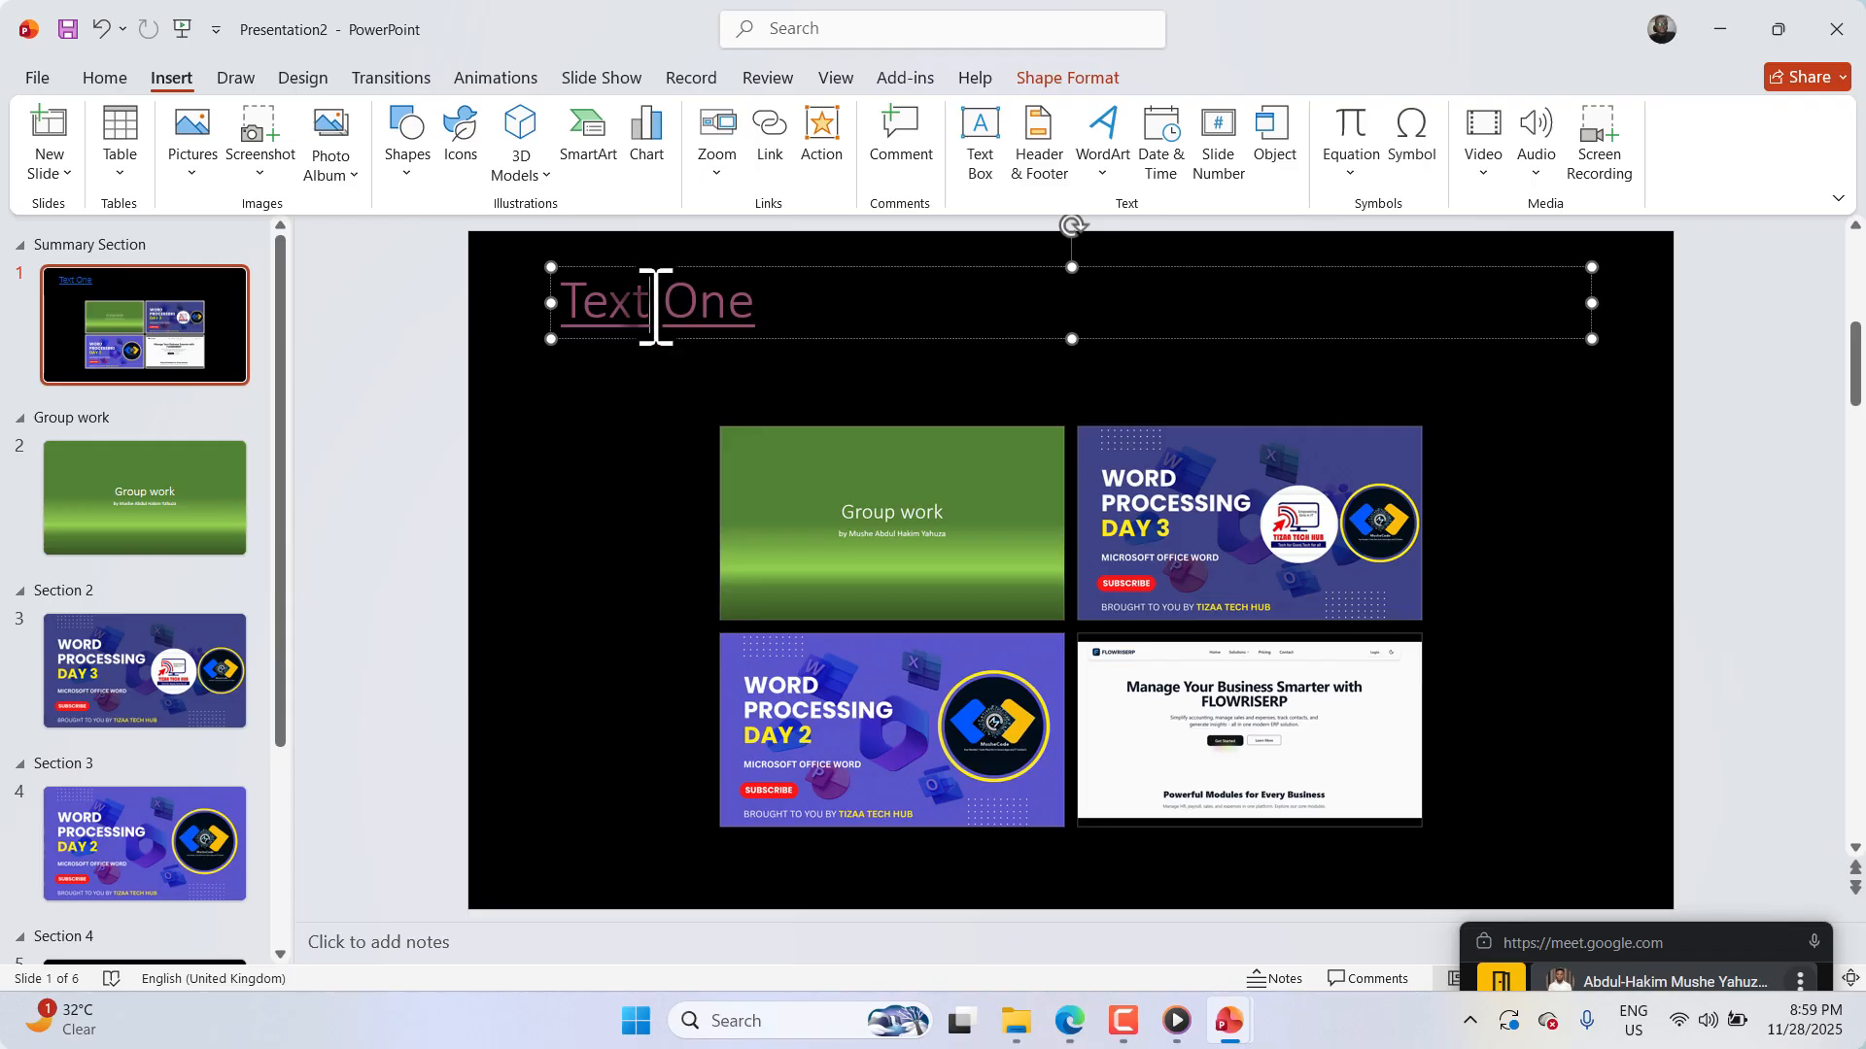
double_click(705, 312)
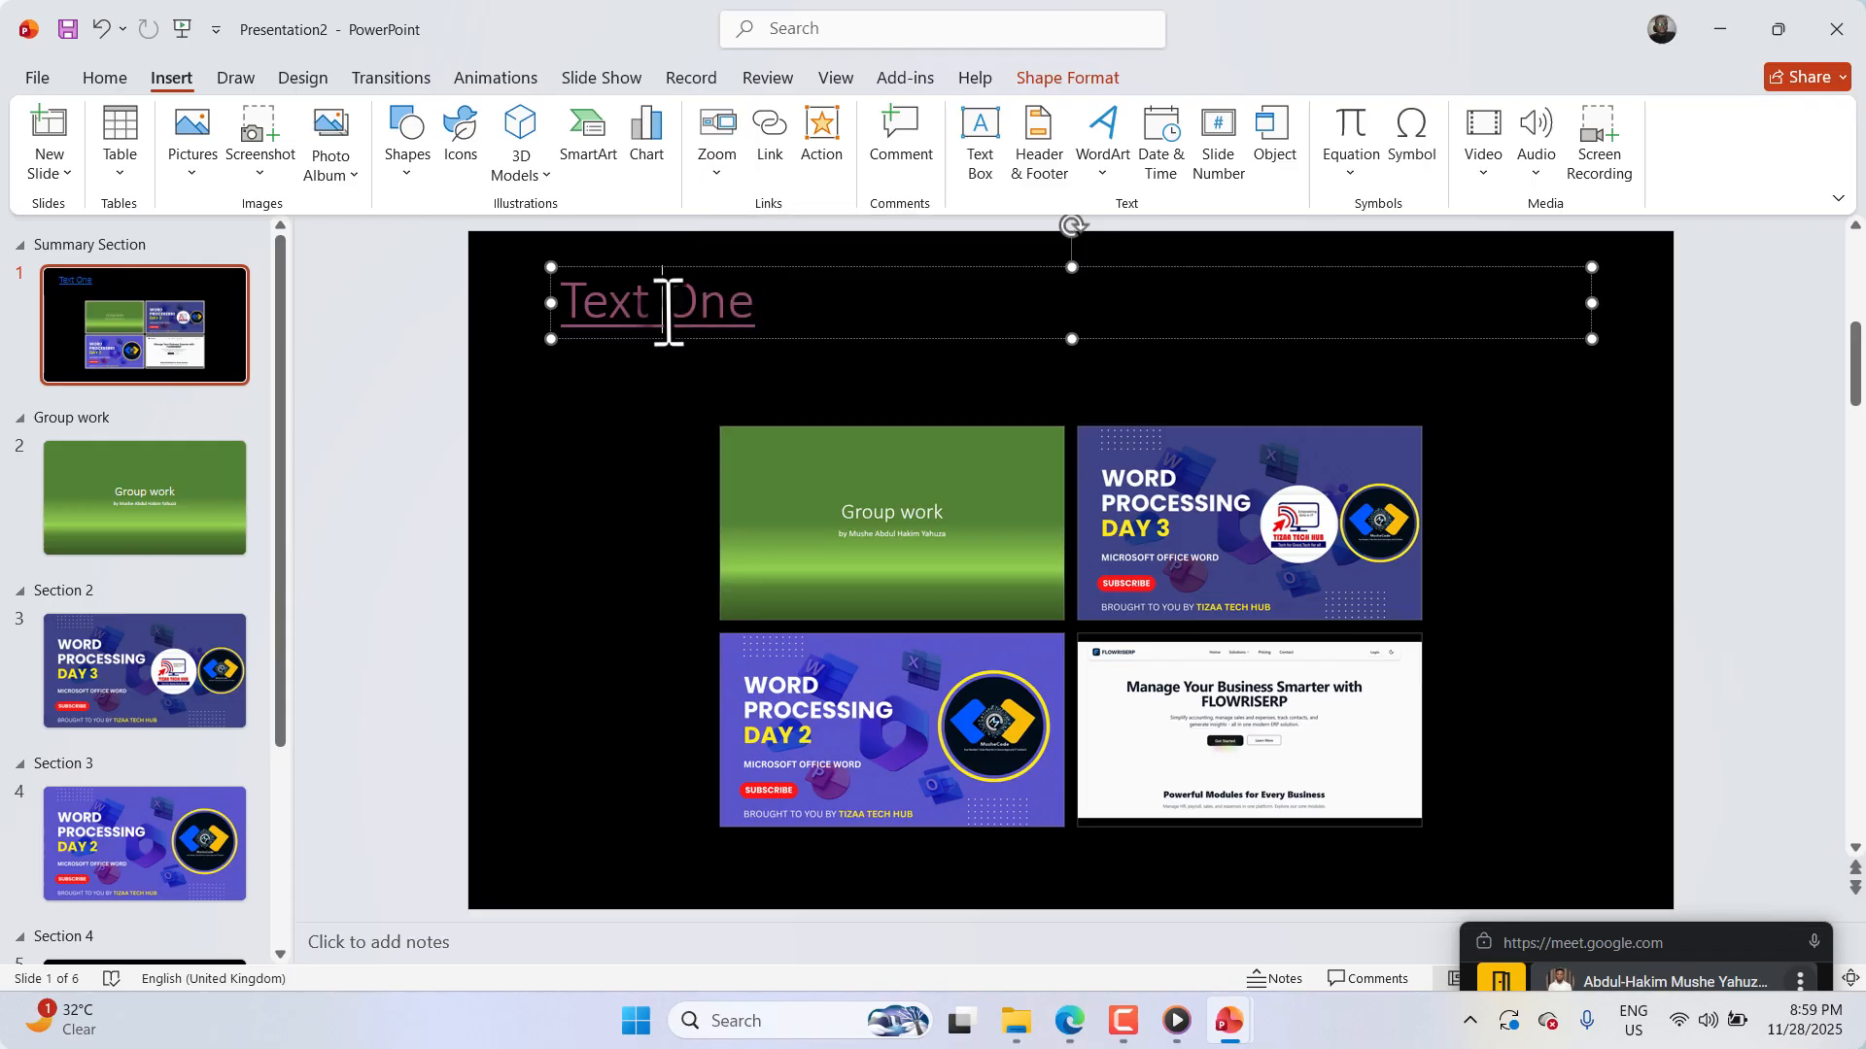
triple_click(669, 312)
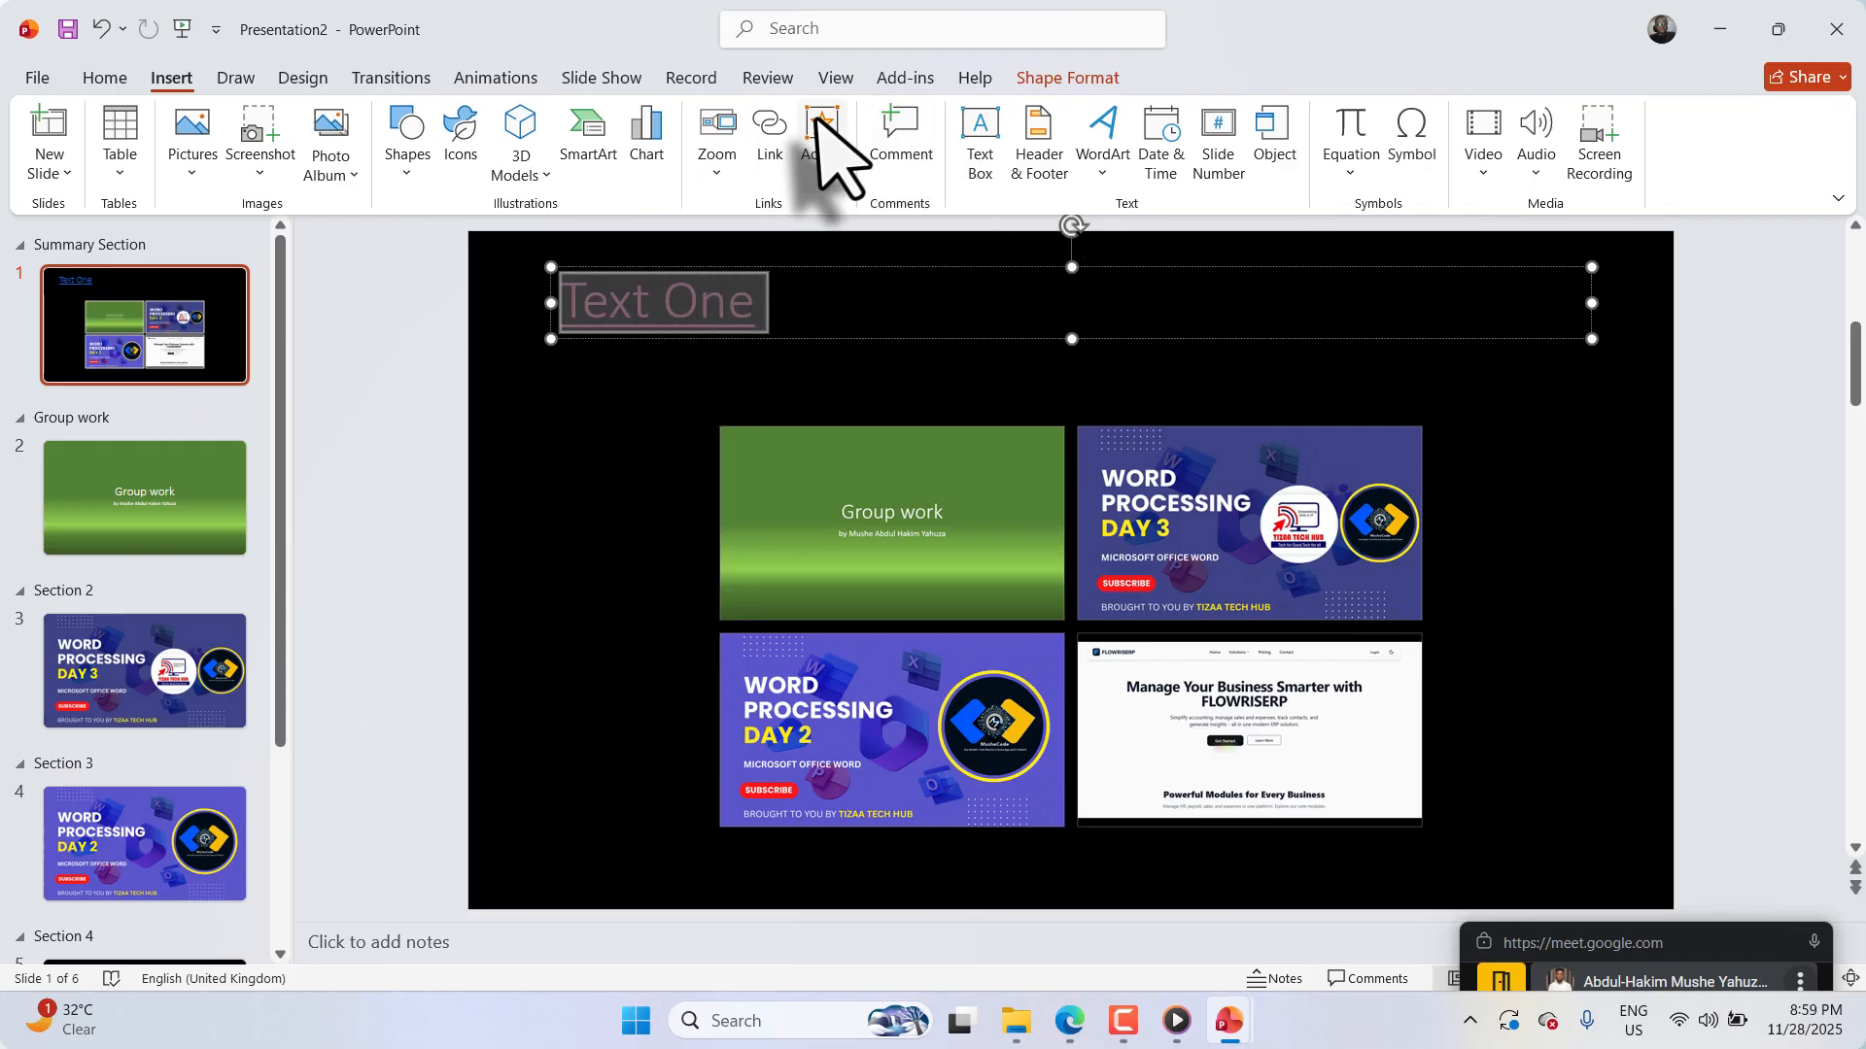
left_click(865, 124)
left_click(831, 136)
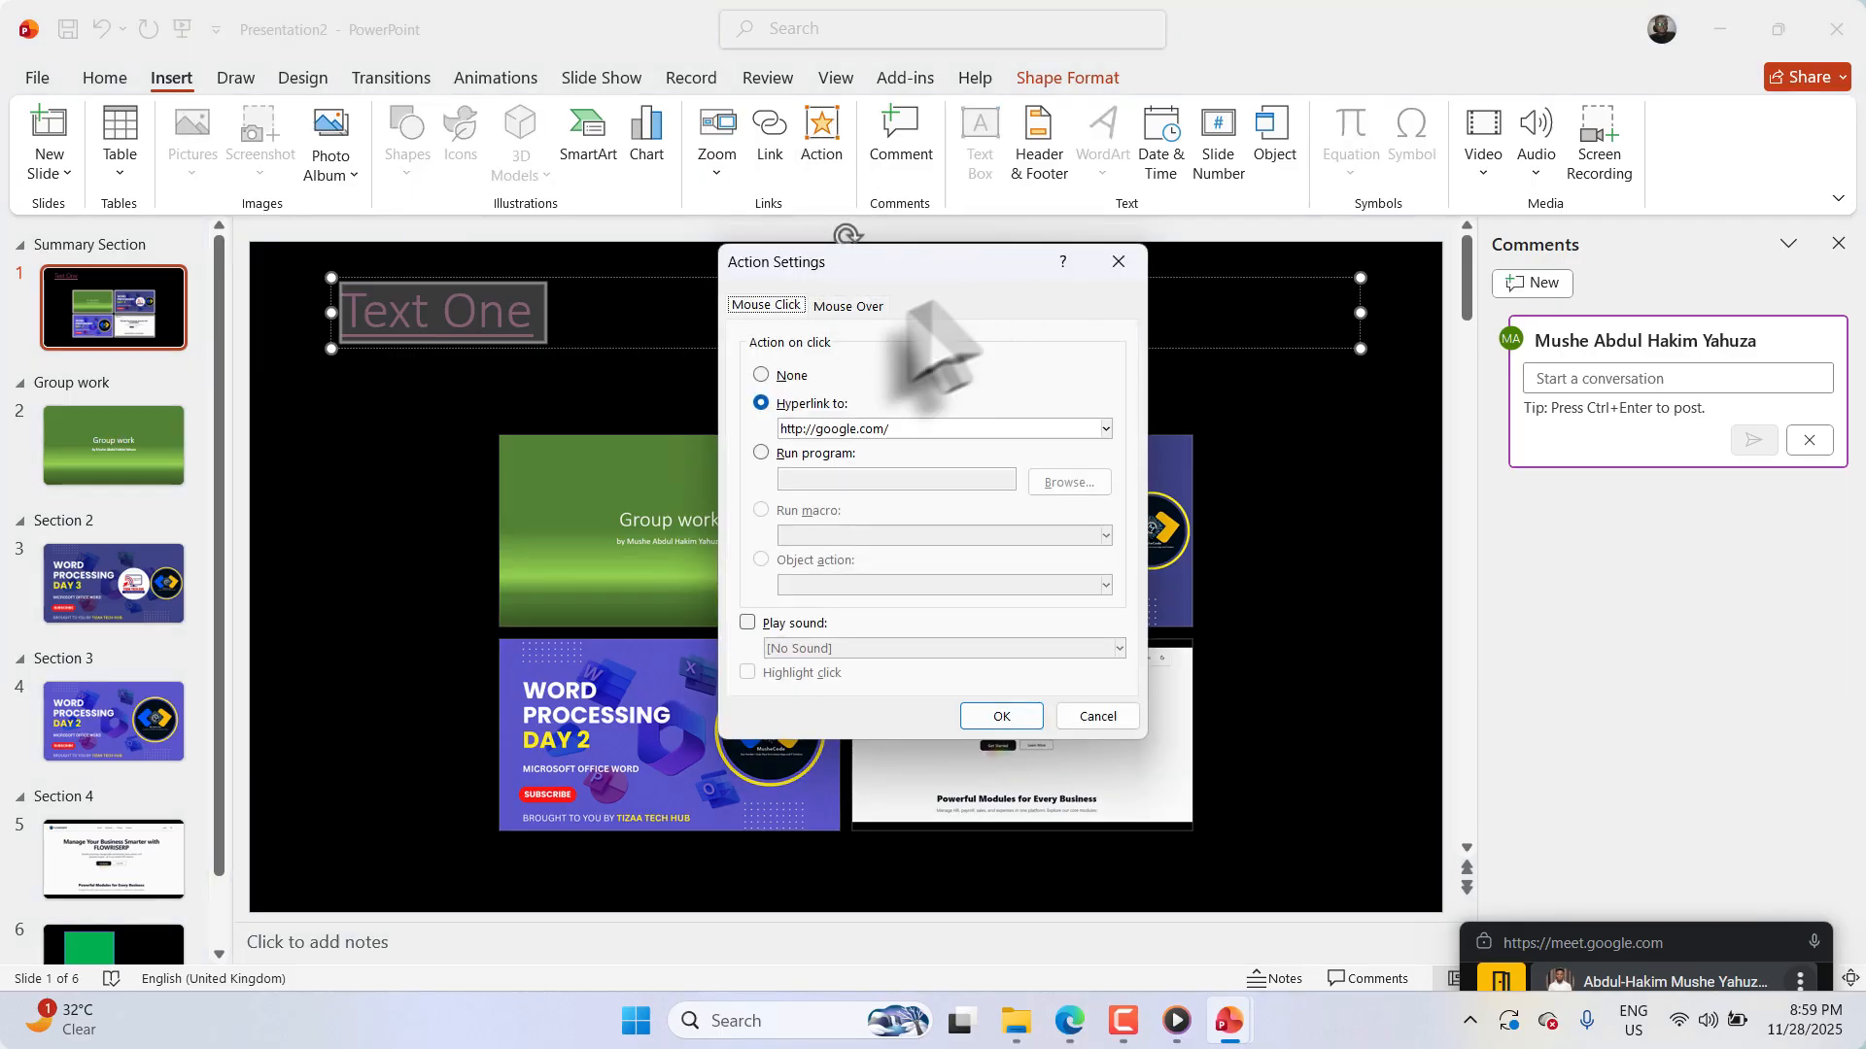
left_click(848, 305)
left_click(792, 403)
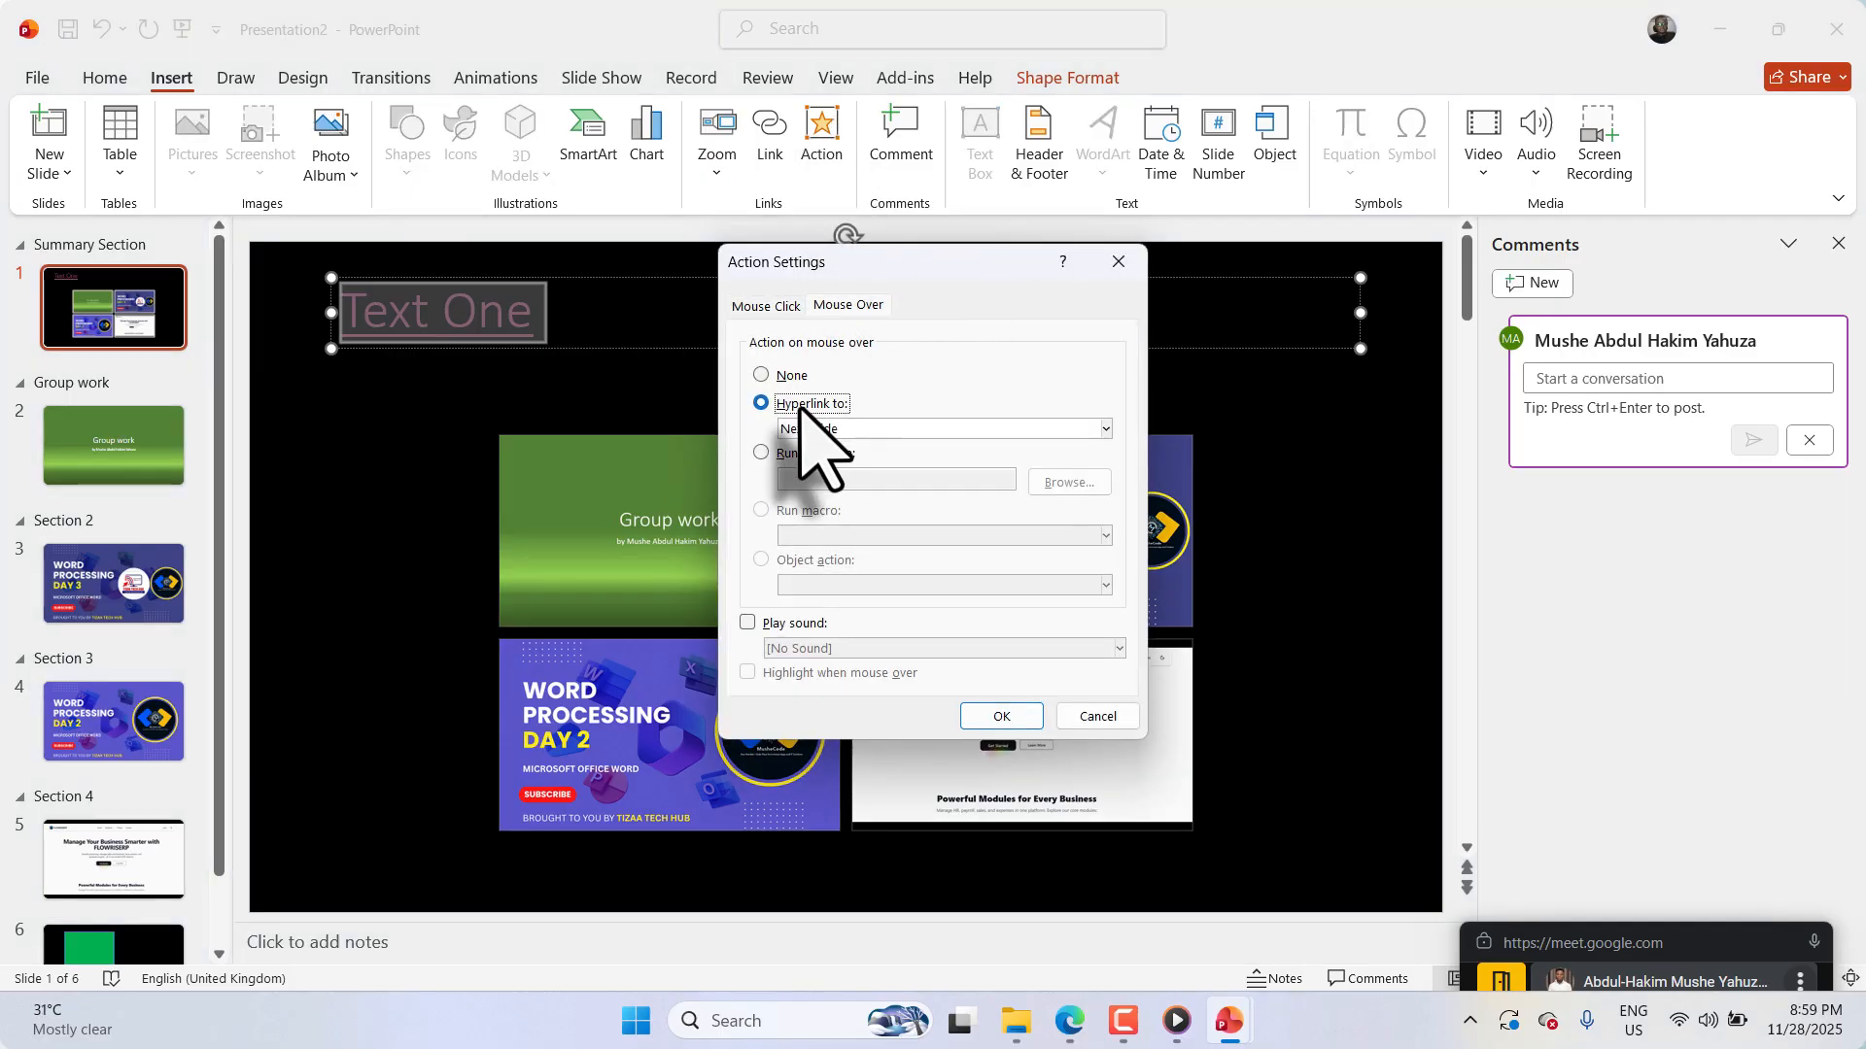
left_click(857, 429)
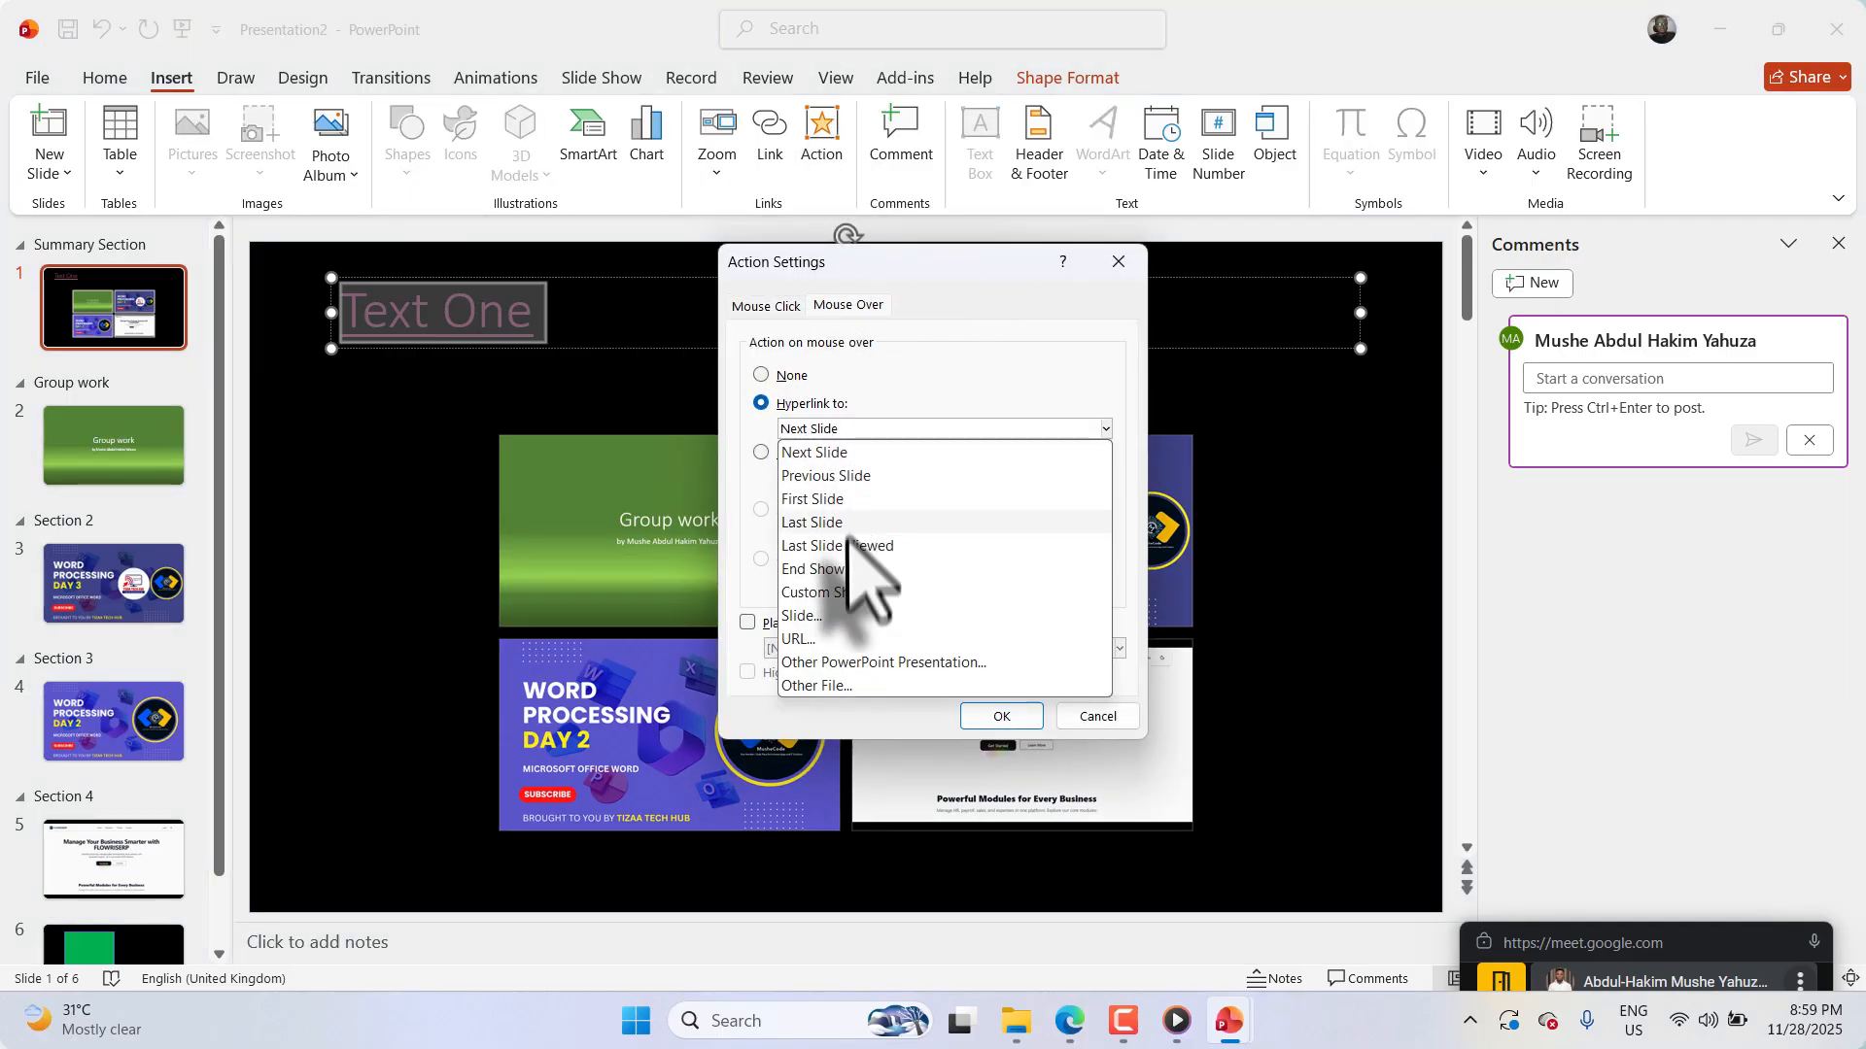
left_click(812, 638)
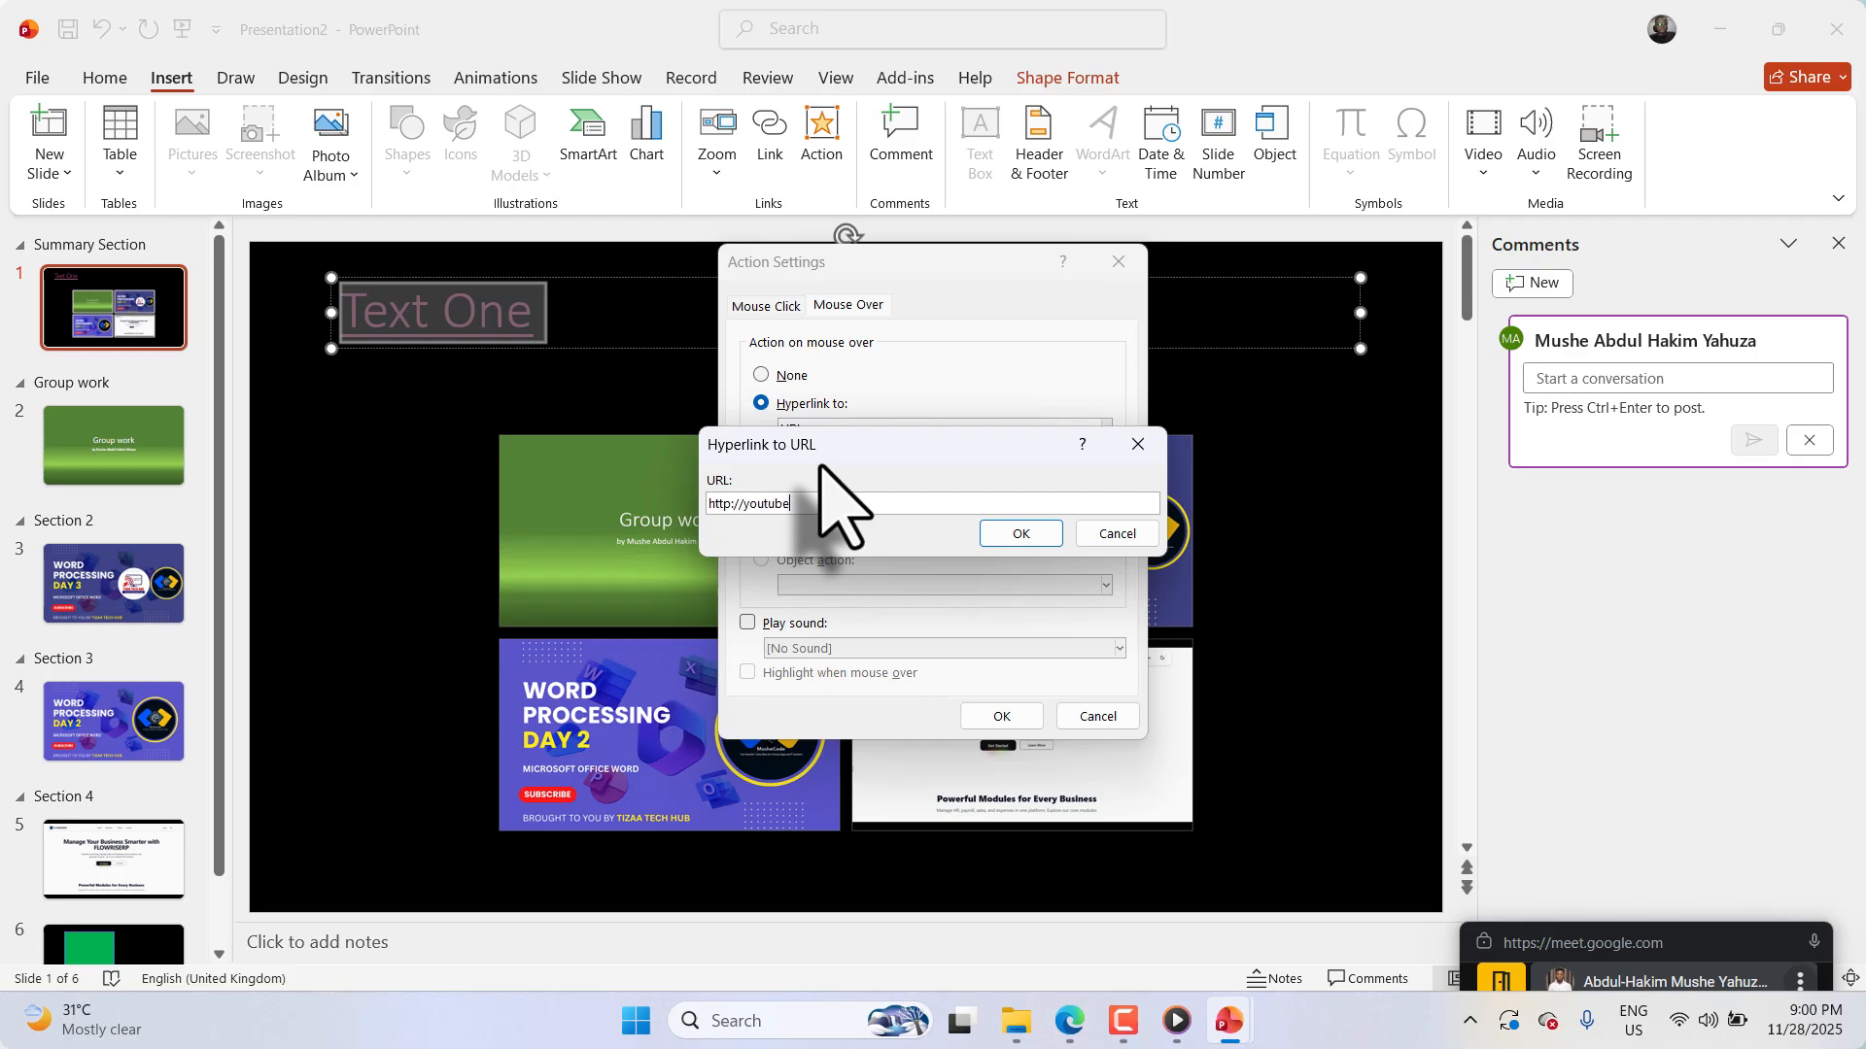
key("Return")
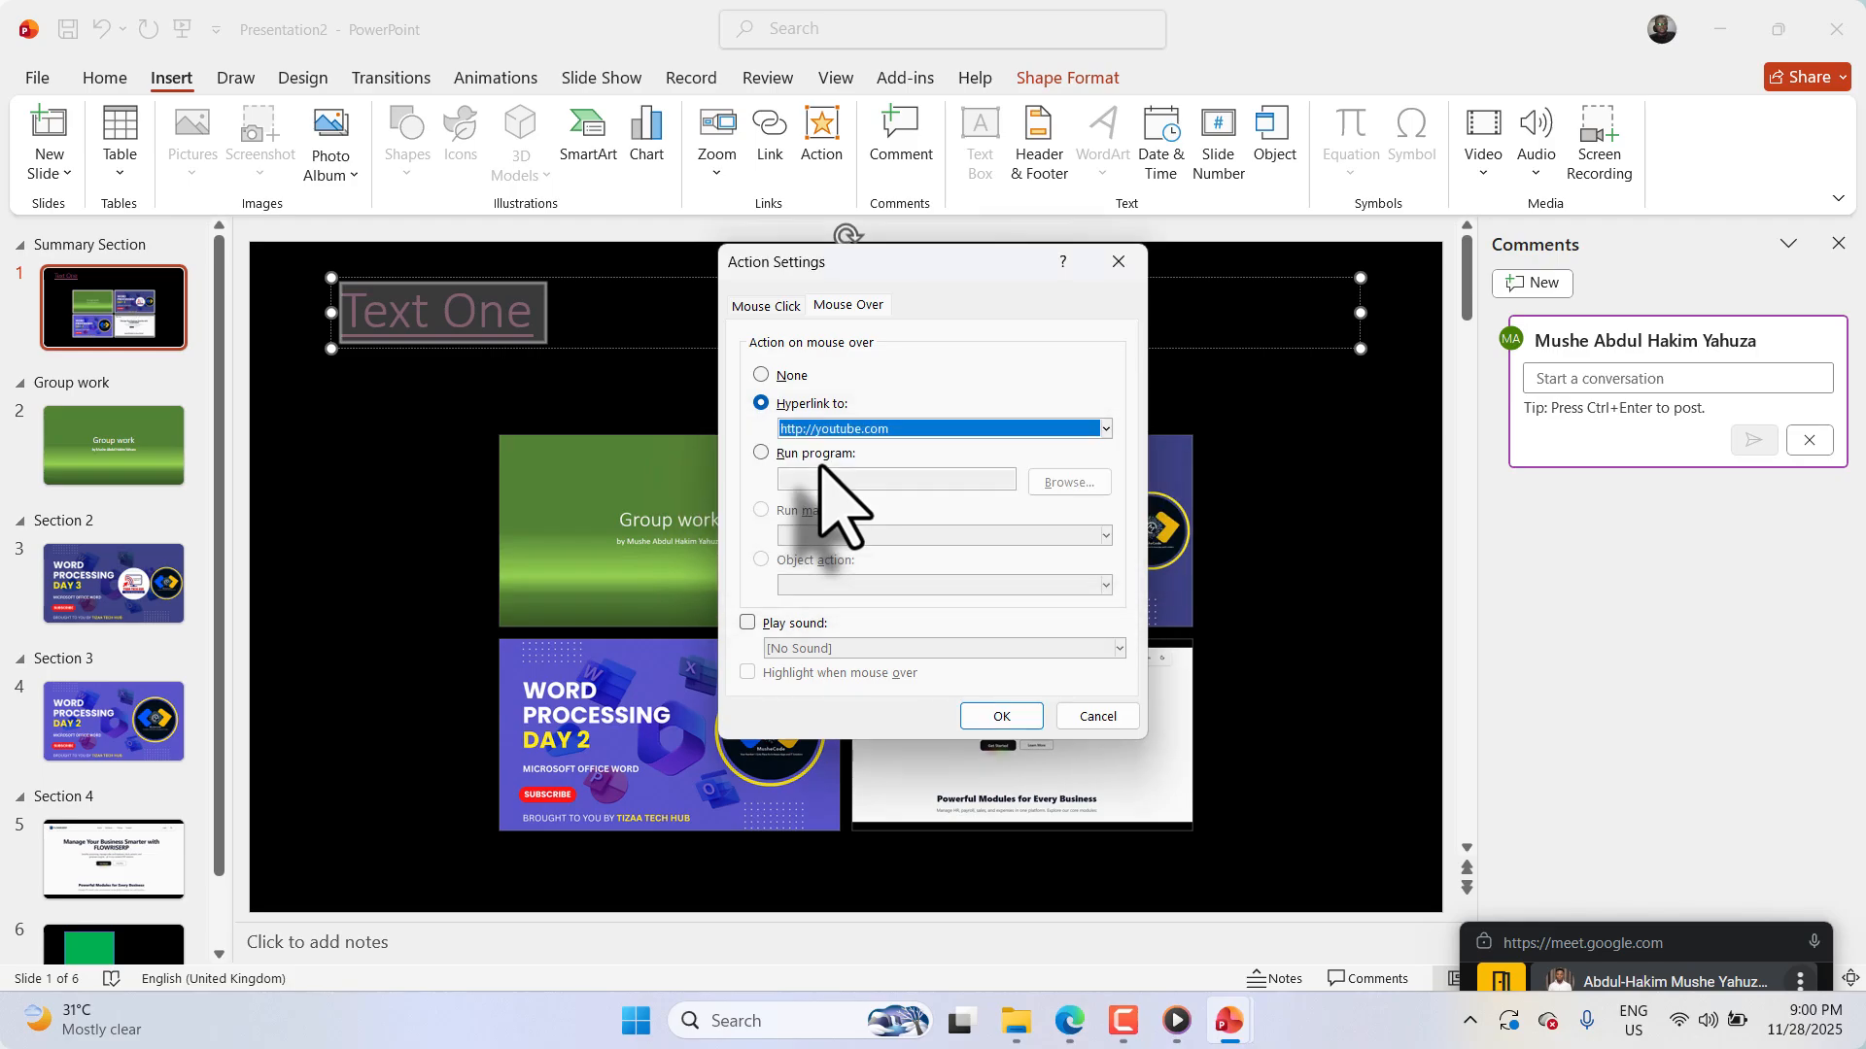
left_click(1011, 719)
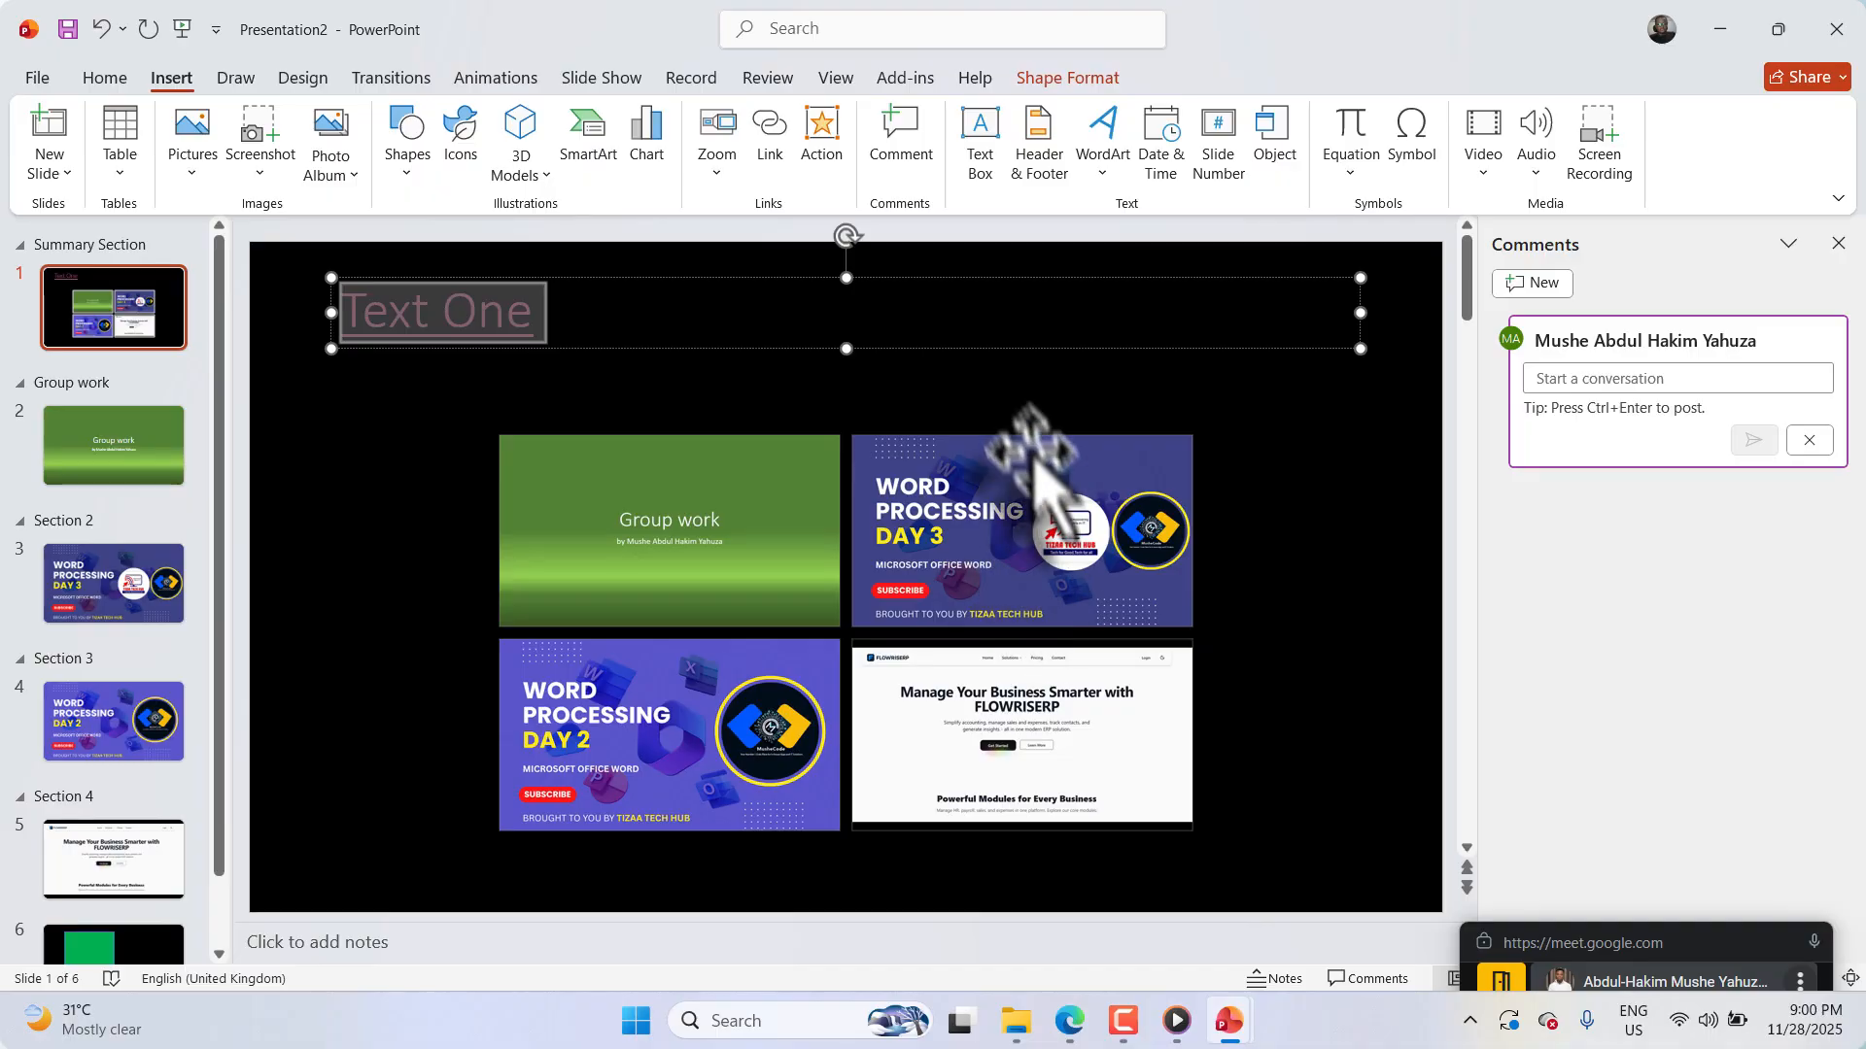
Step: Follow the "Text One" link from the editing view, close the opened web page and return to Presentation2
left_click(1027, 413)
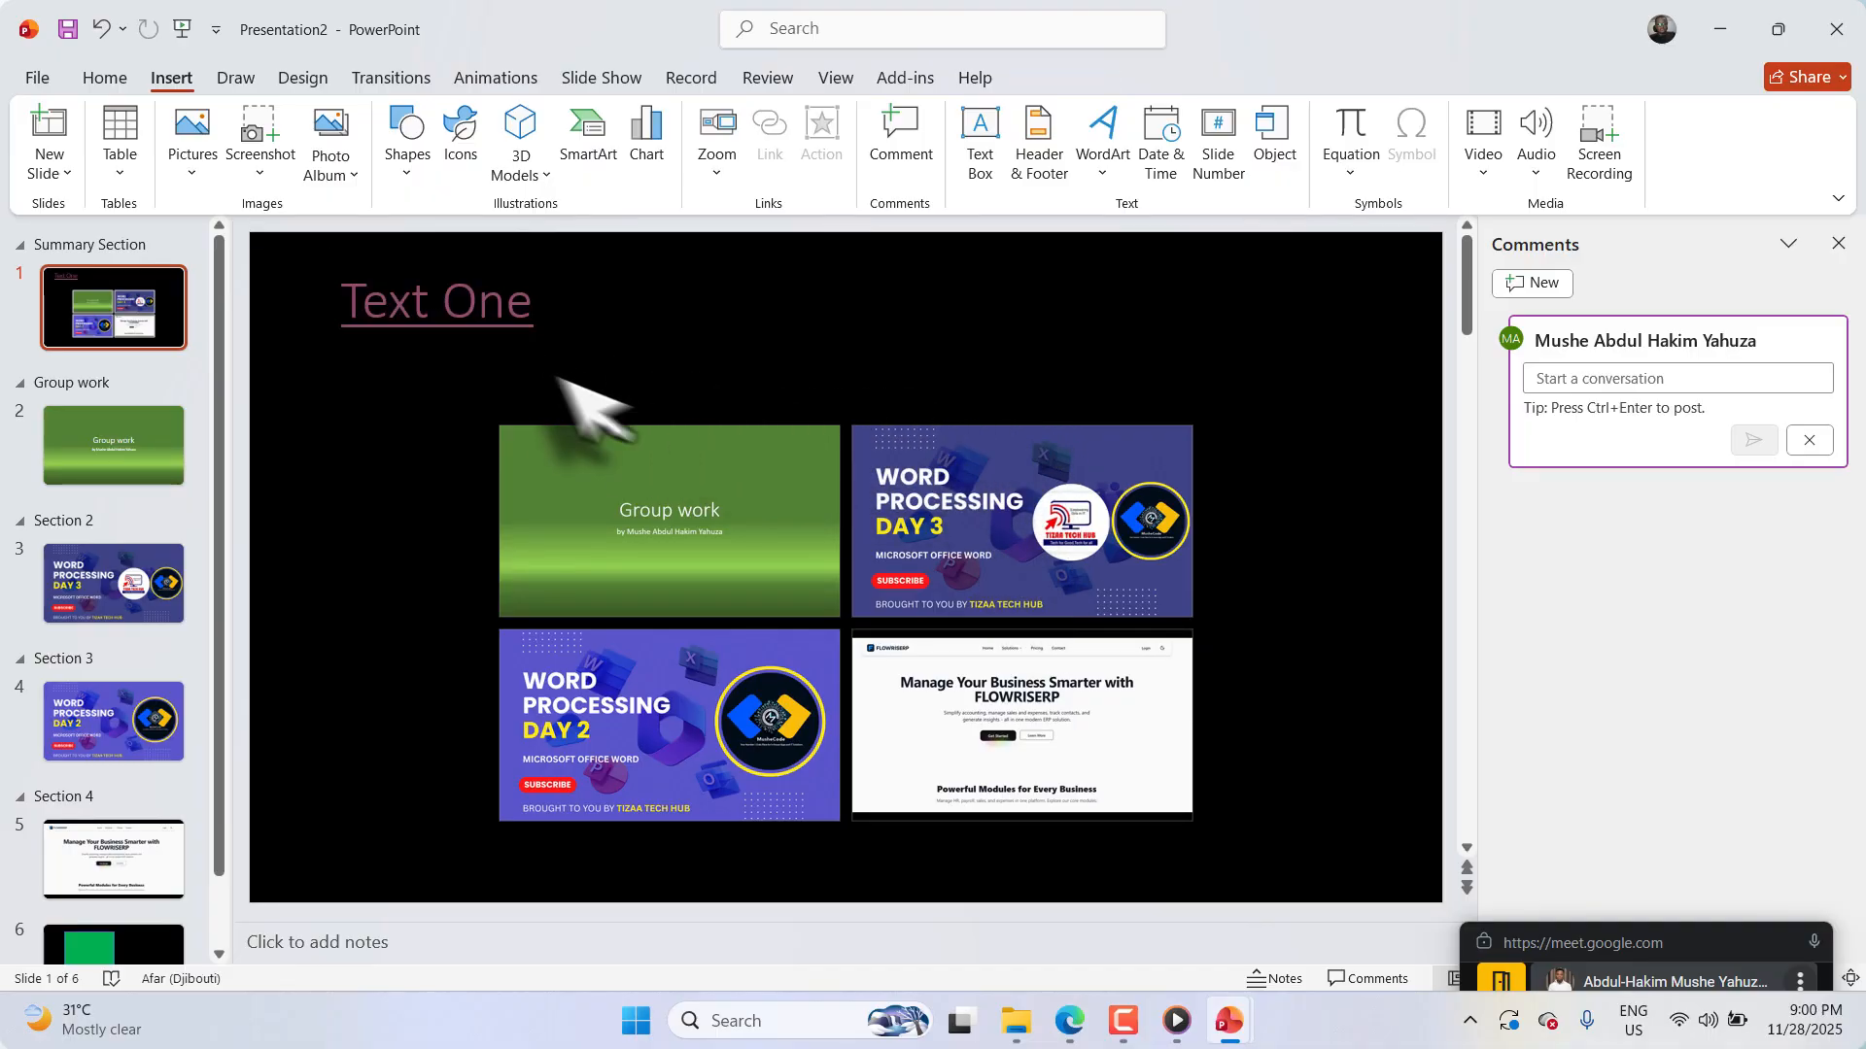
left_click(460, 321, "ctrl")
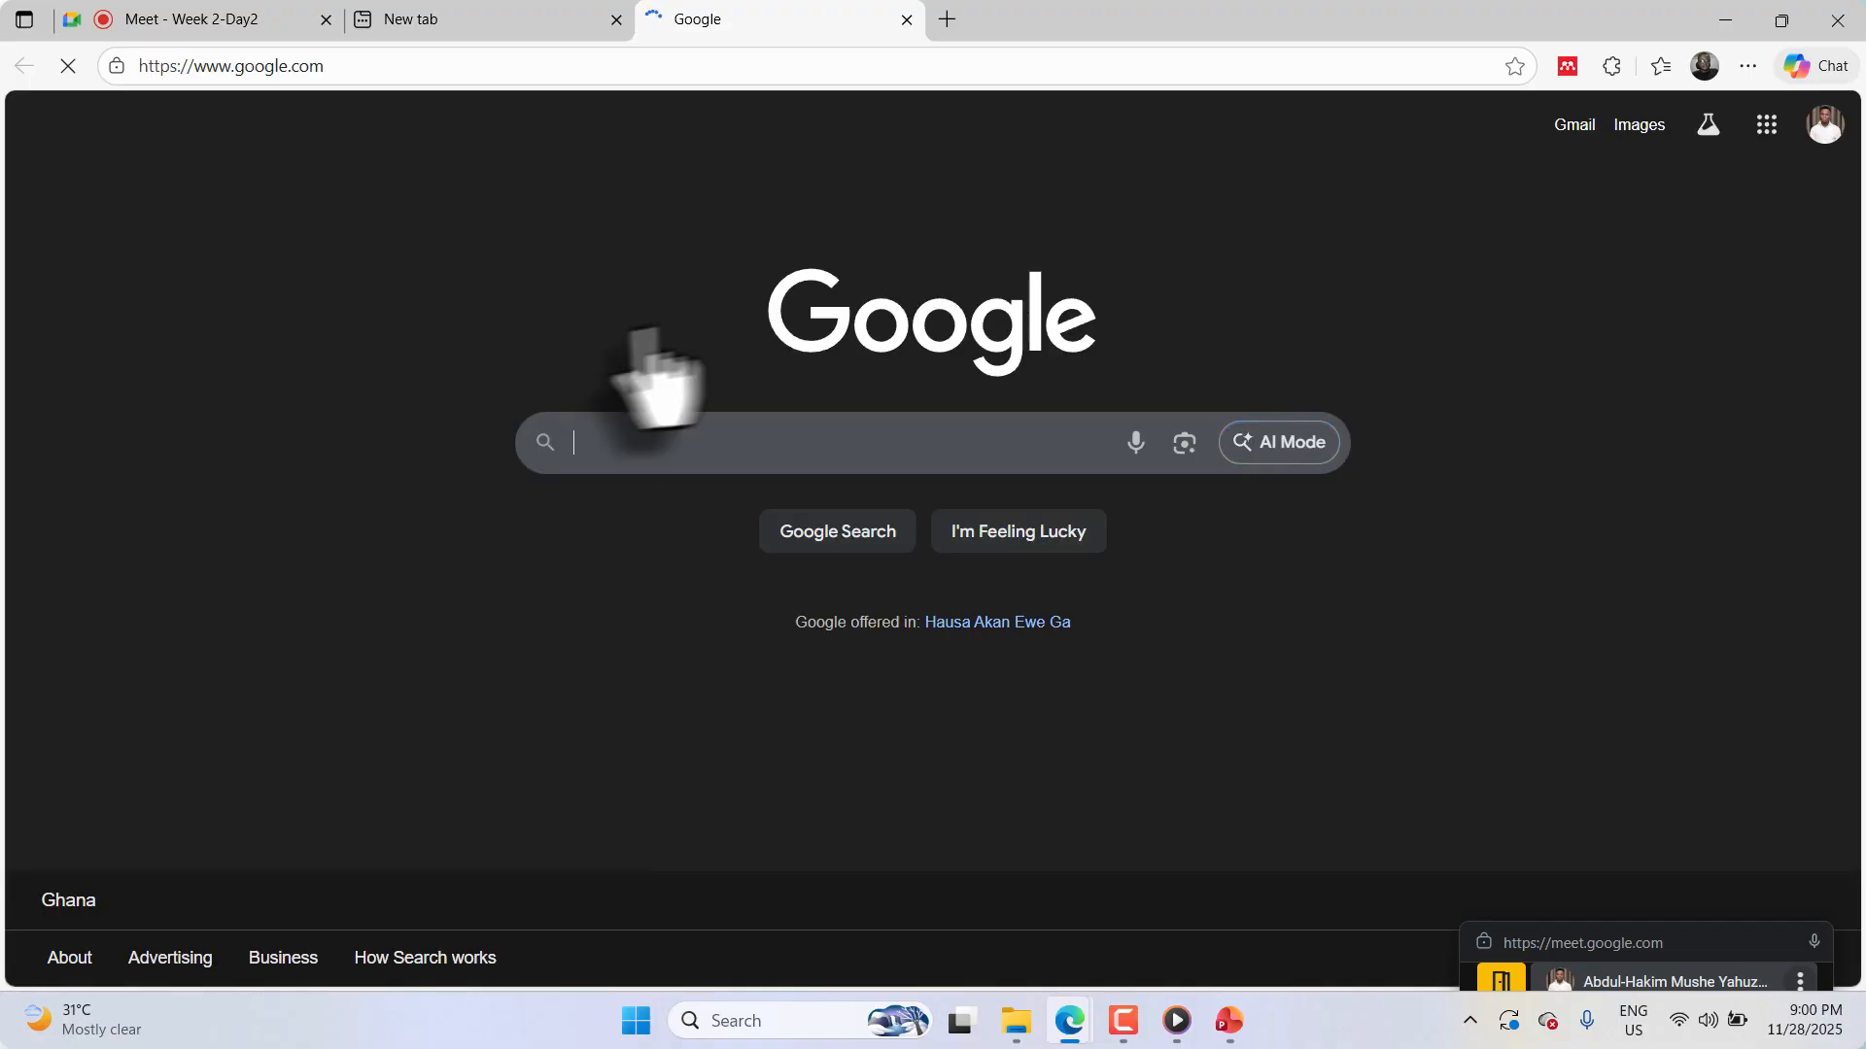
key("ctrl+w")
key("alt+Tab")
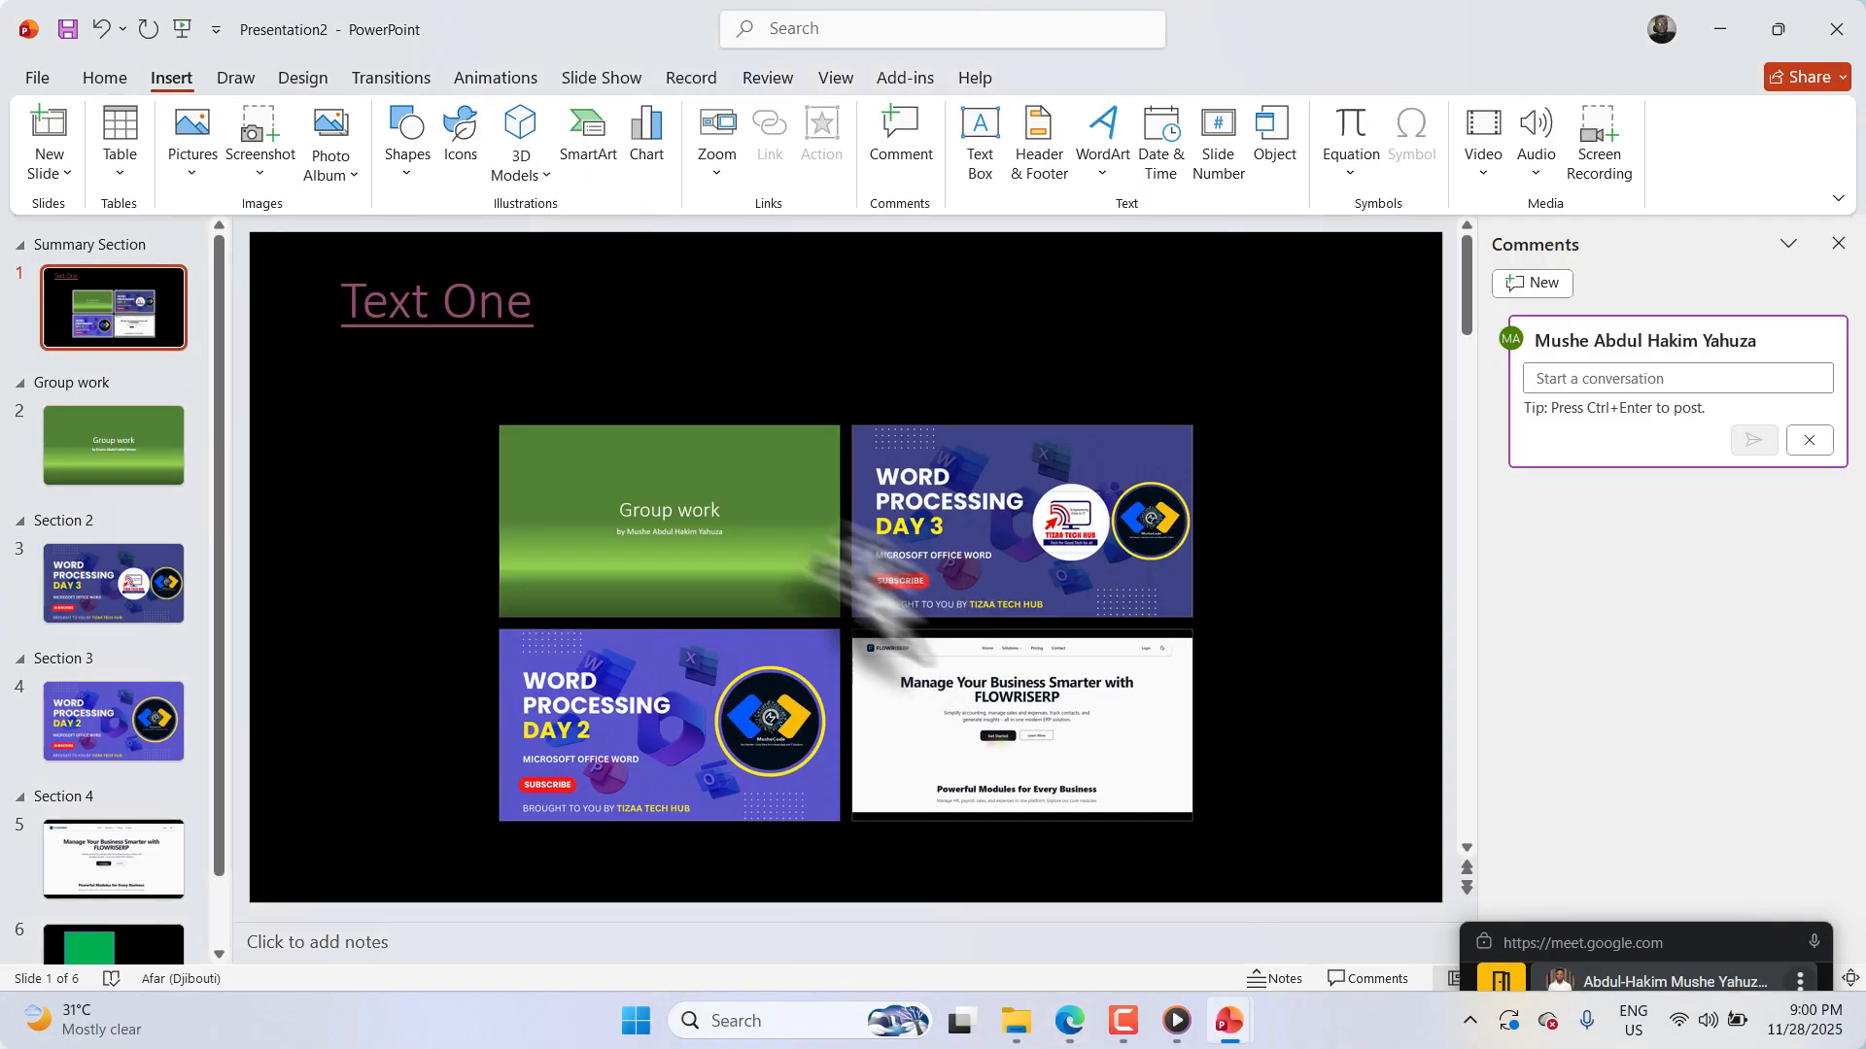
Step: Run the slide show, trigger the "Text One" mouse-over link, close the opened page and return to the show
left_click(480, 307)
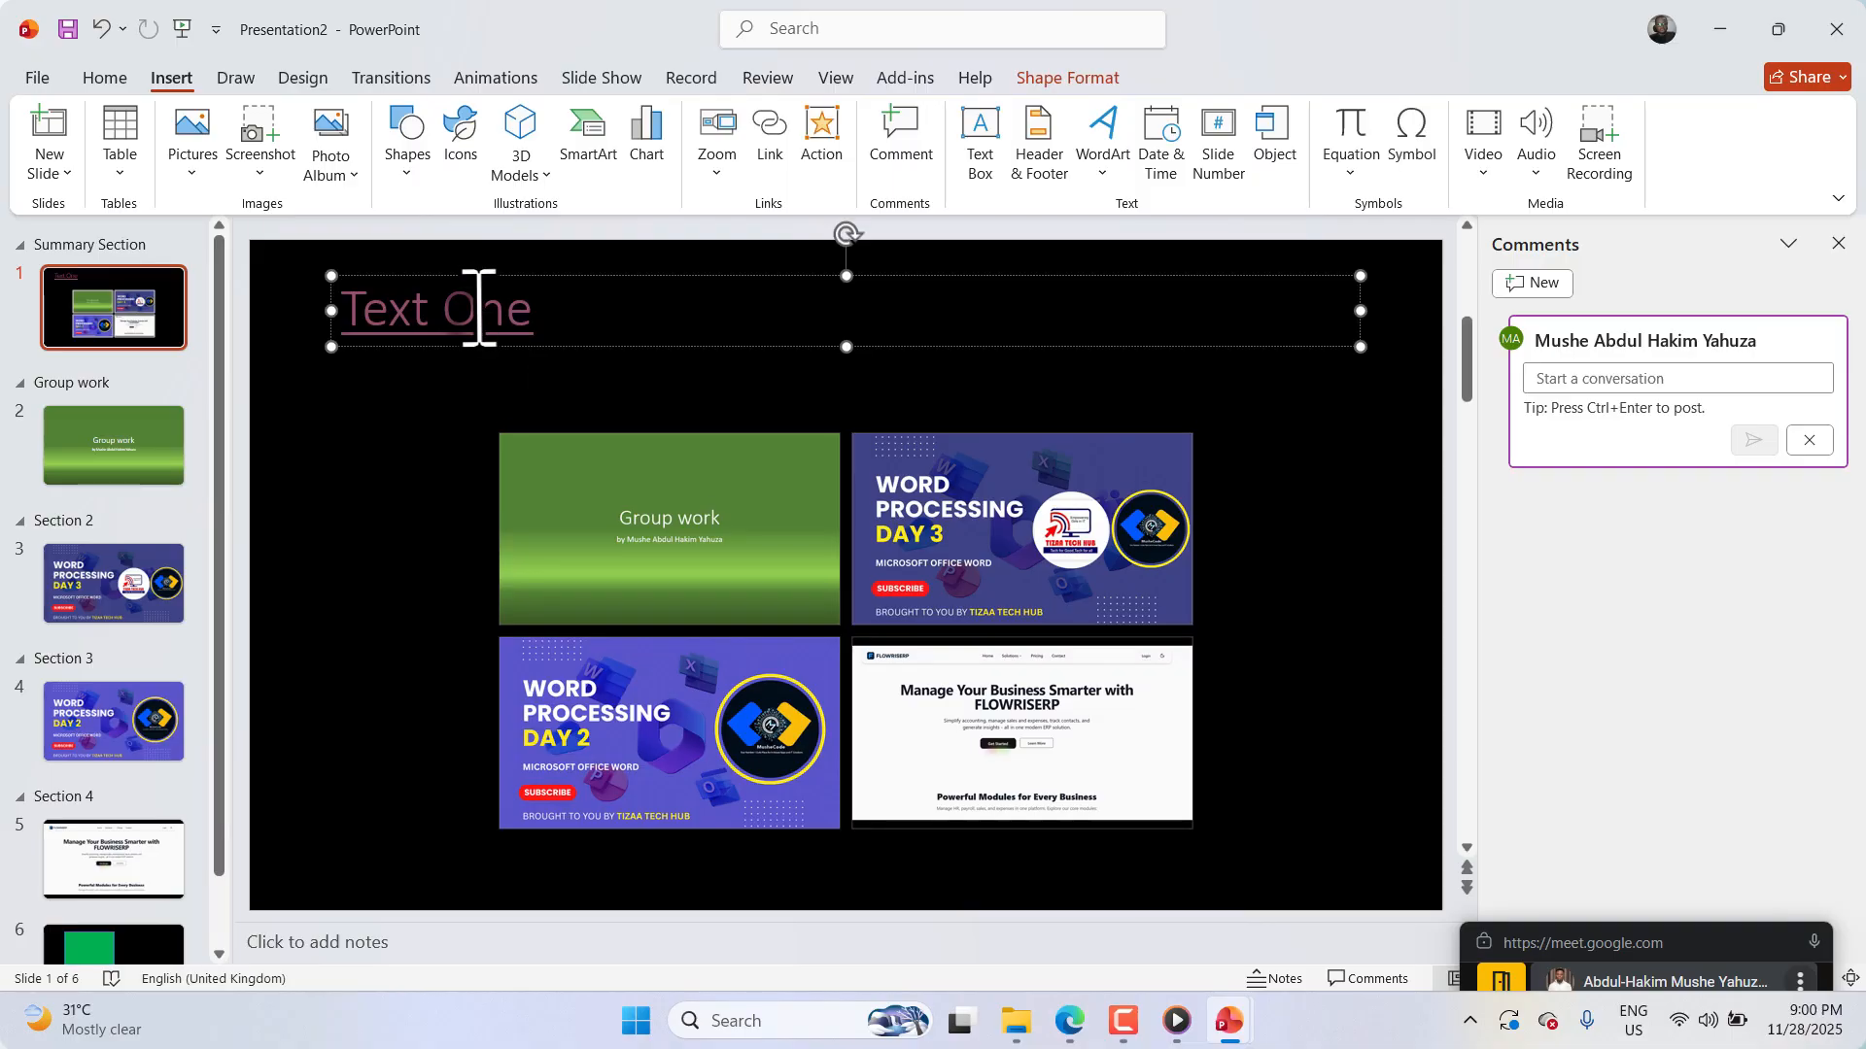
left_click(554, 450)
left_click(486, 309)
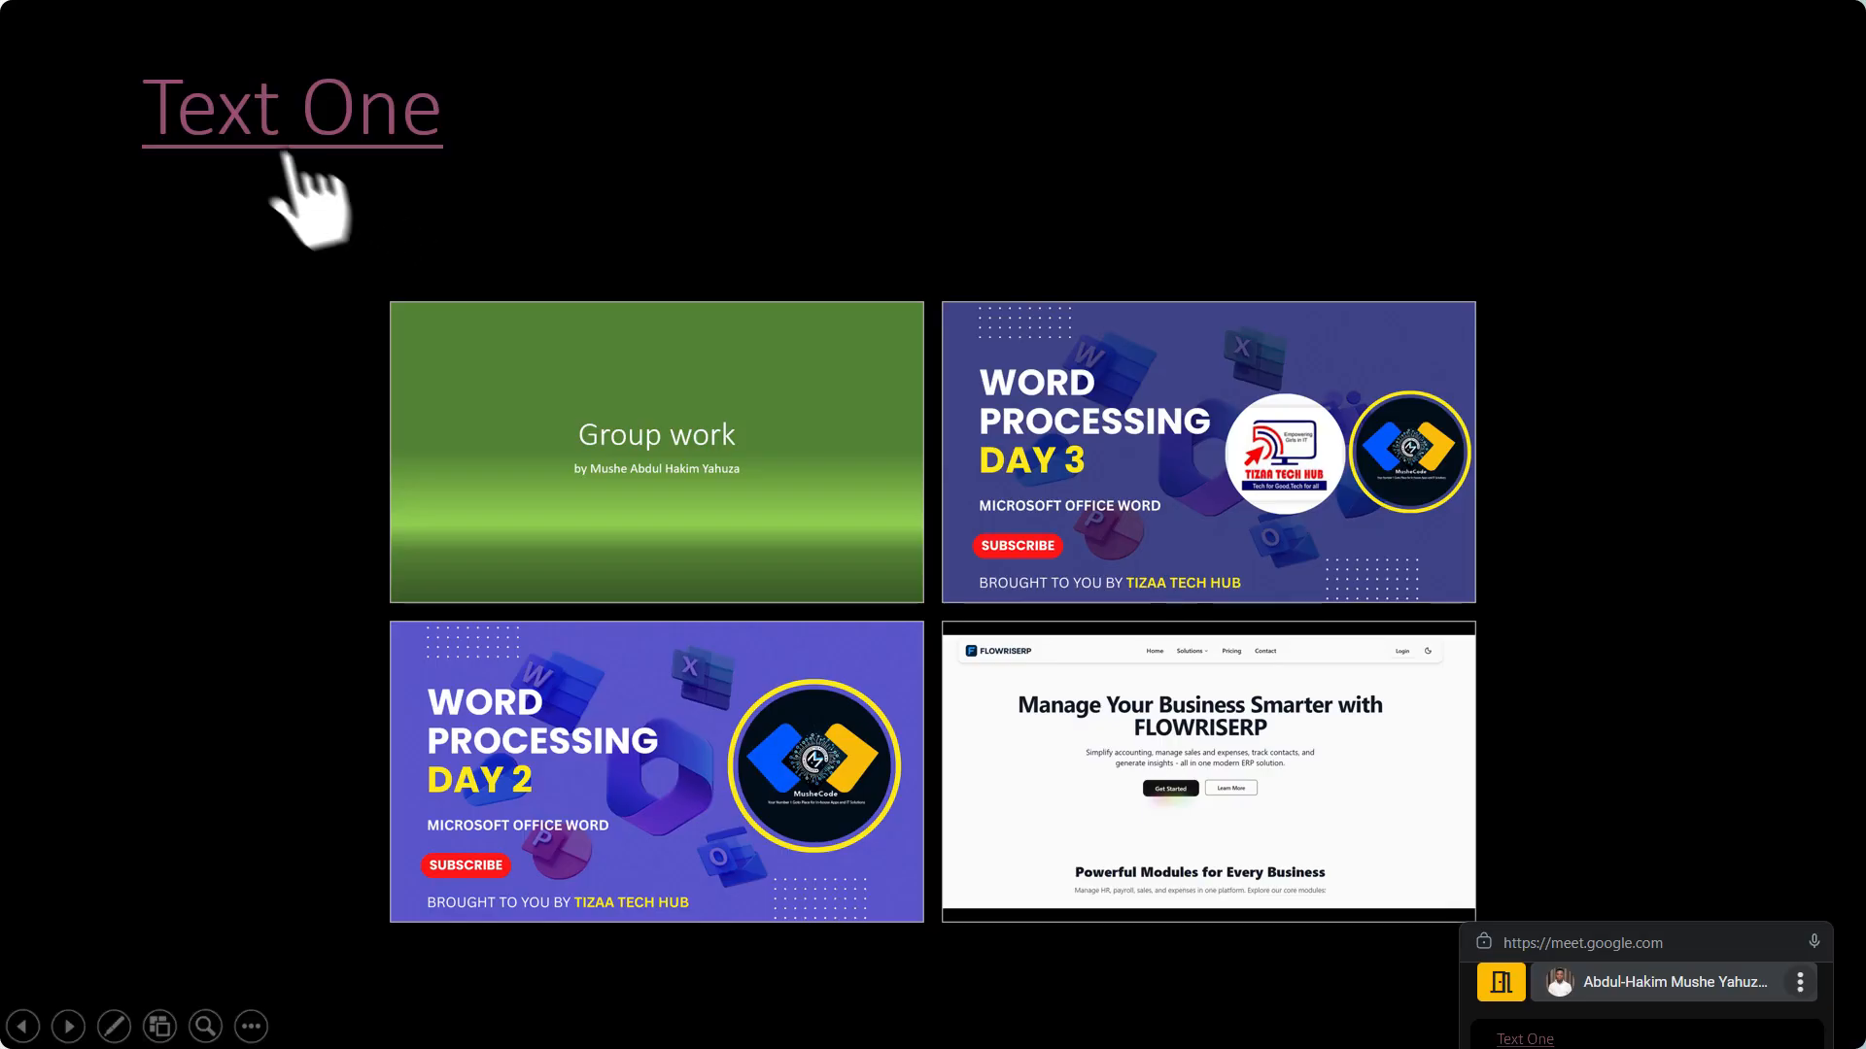
left_click(284, 151)
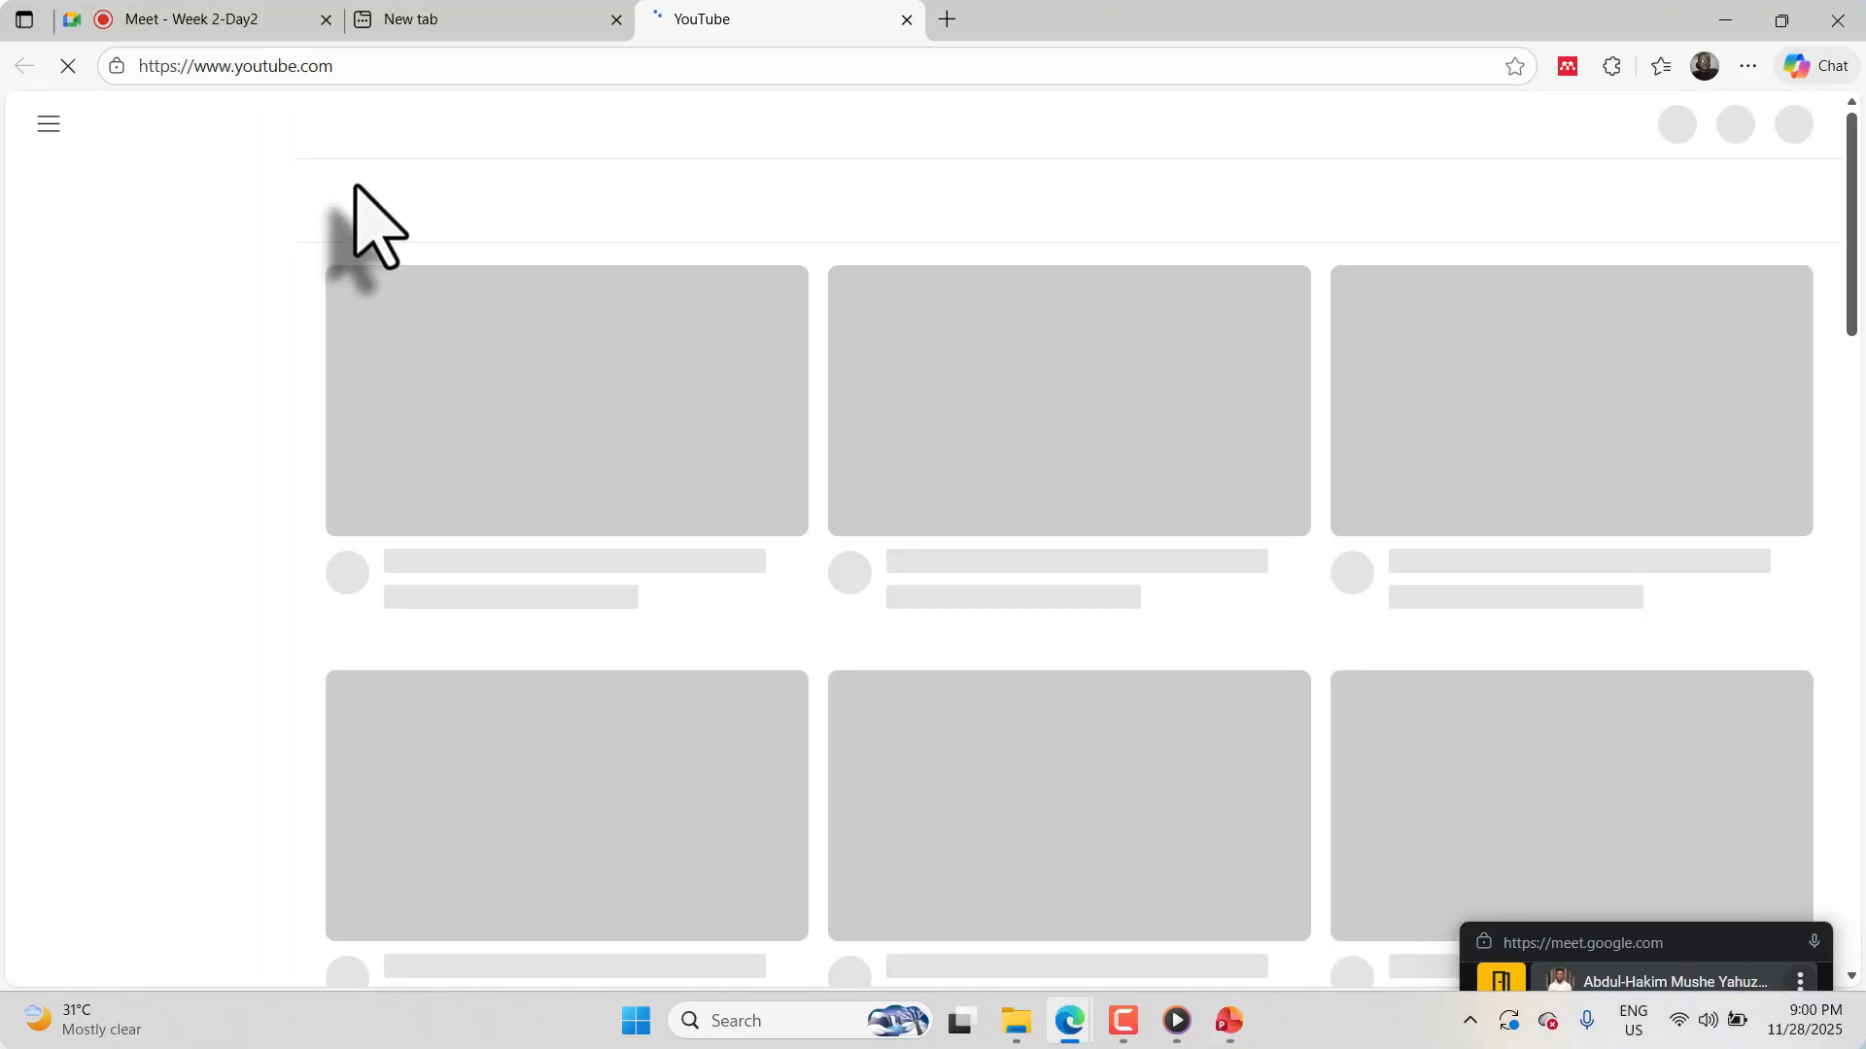
key("ctrl+w")
key("alt+Tab")
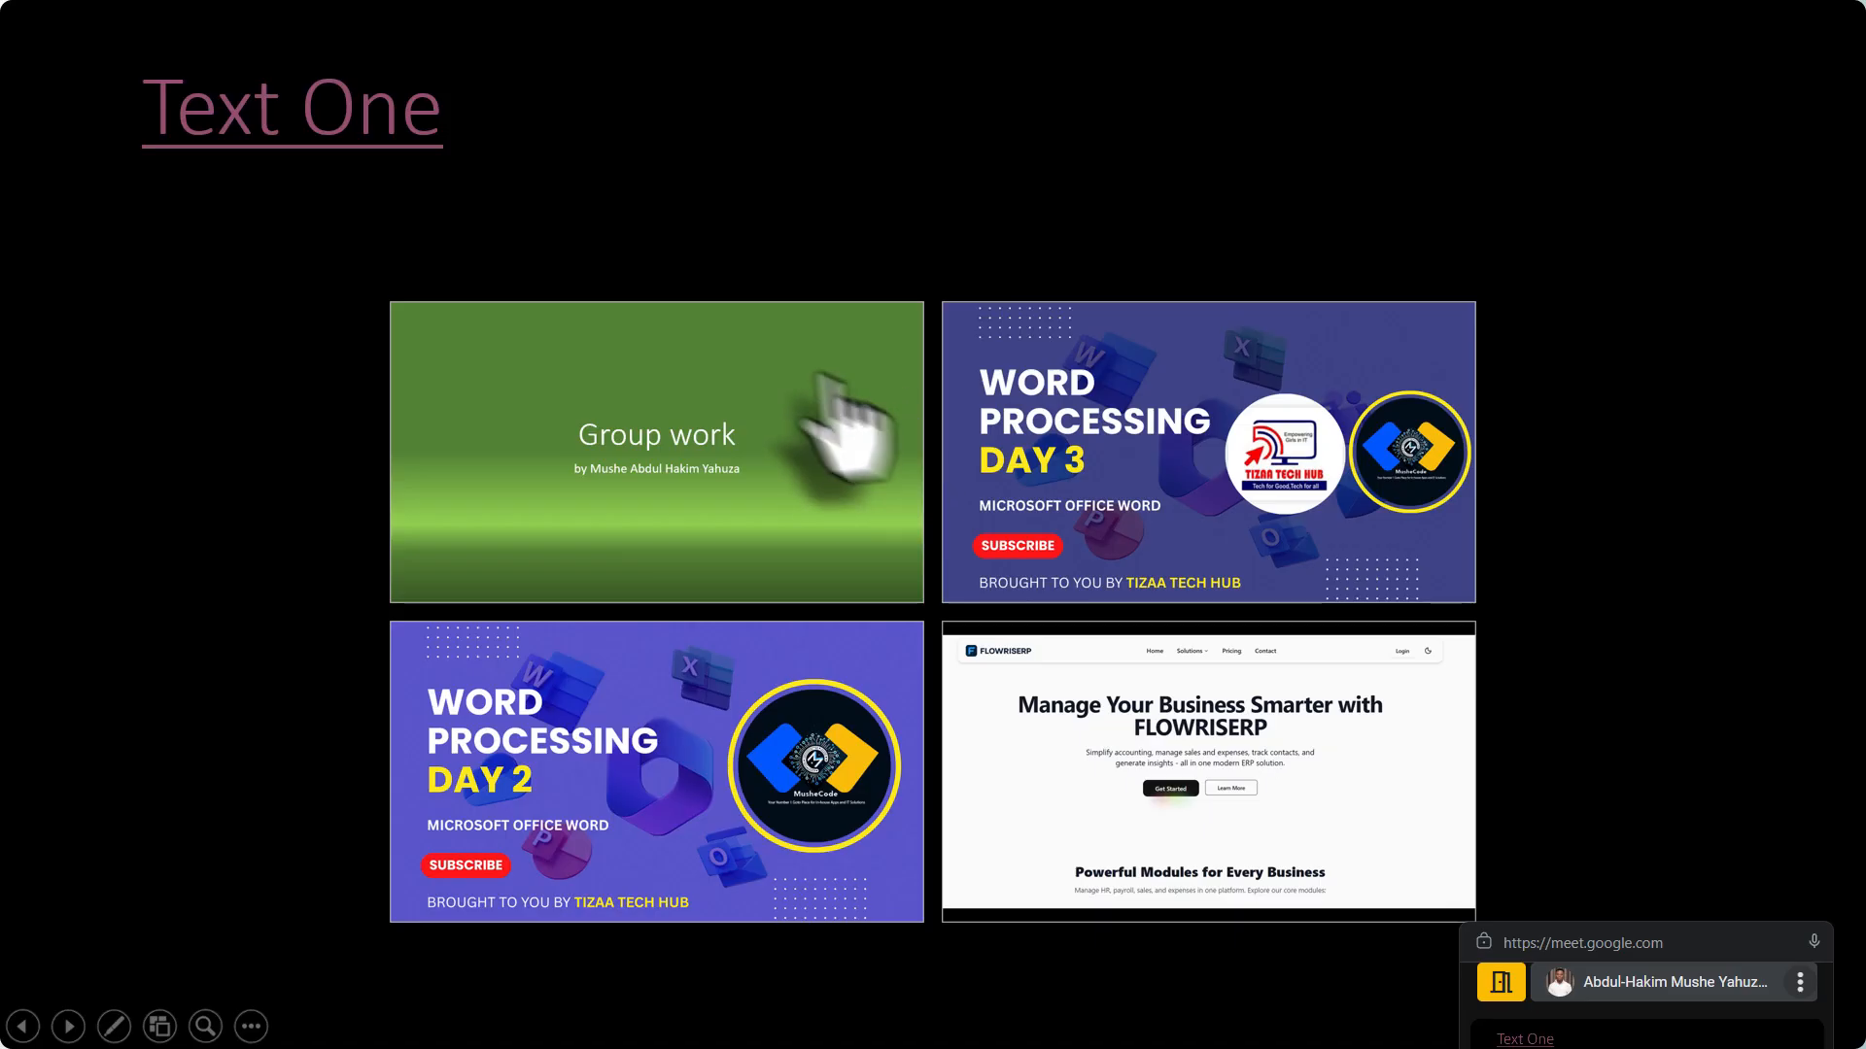
Step: Retest the "Text One" mouse-over link several times in the running slide show, returning to the show after each page opens
left_click(355, 121)
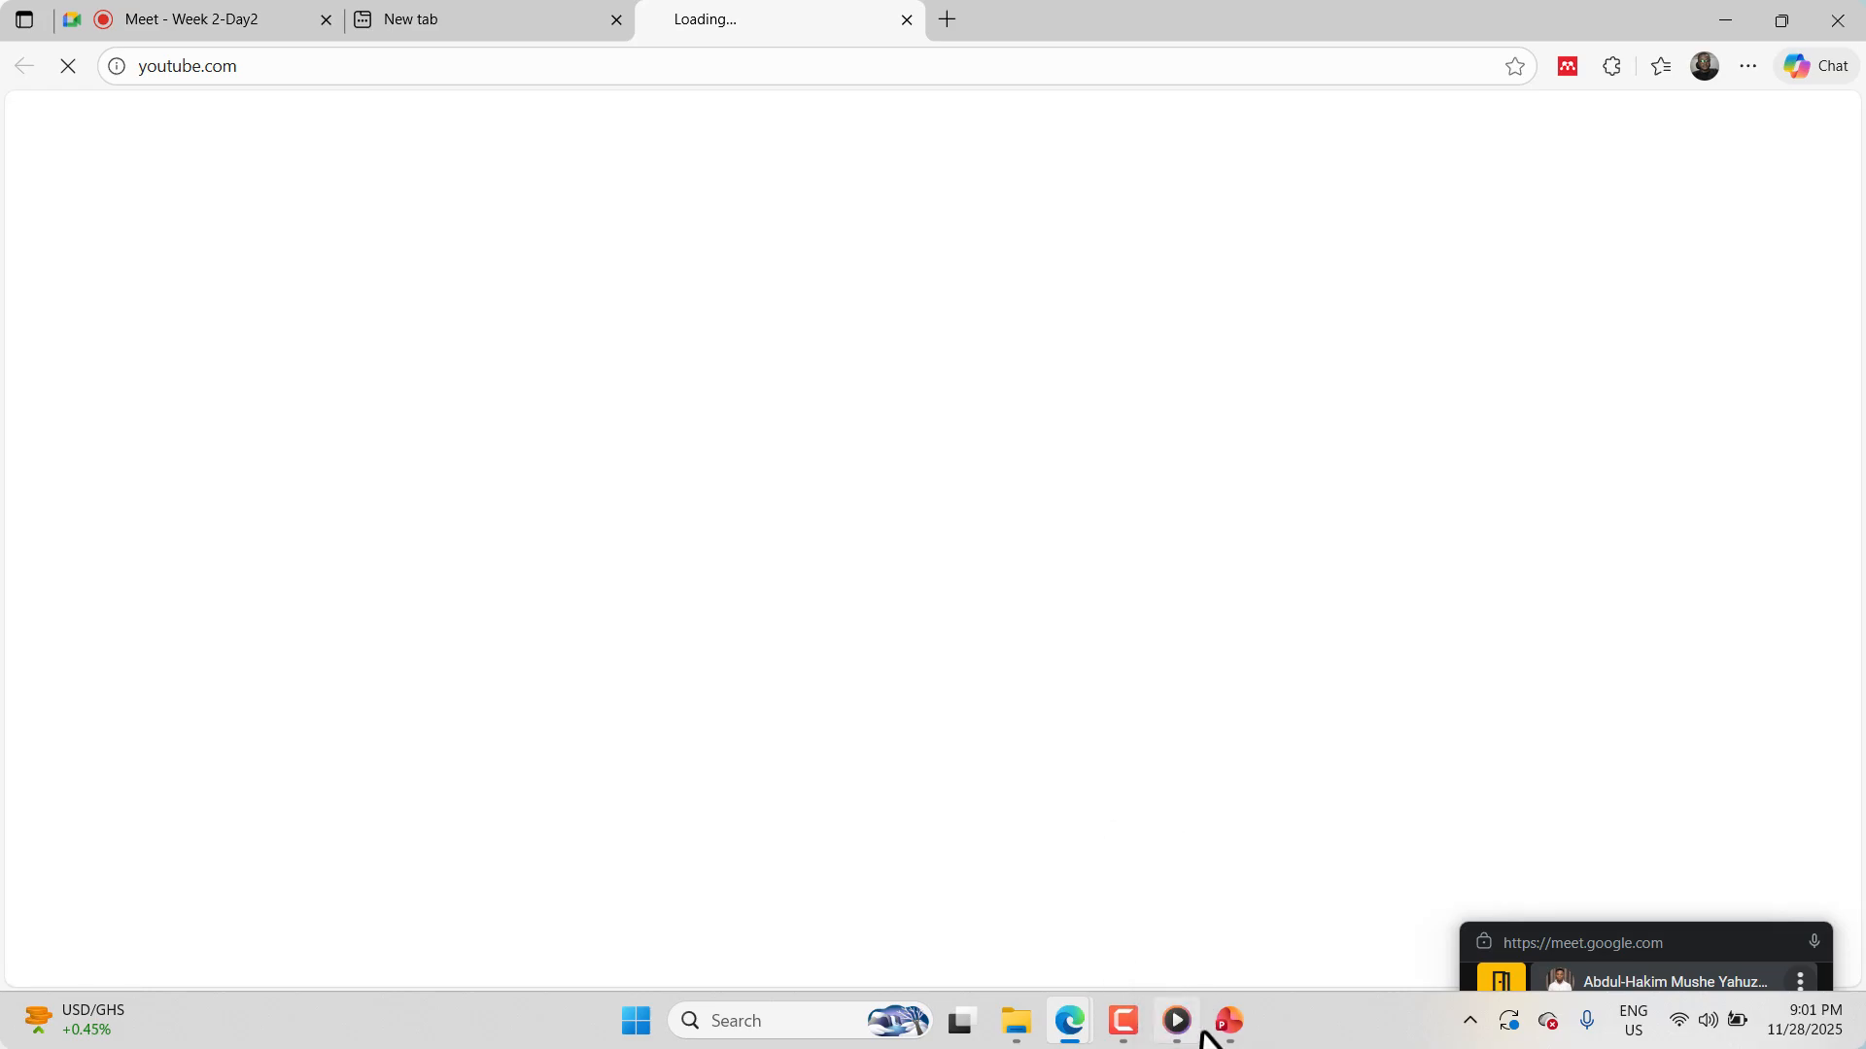
mouse_move(1229, 1030)
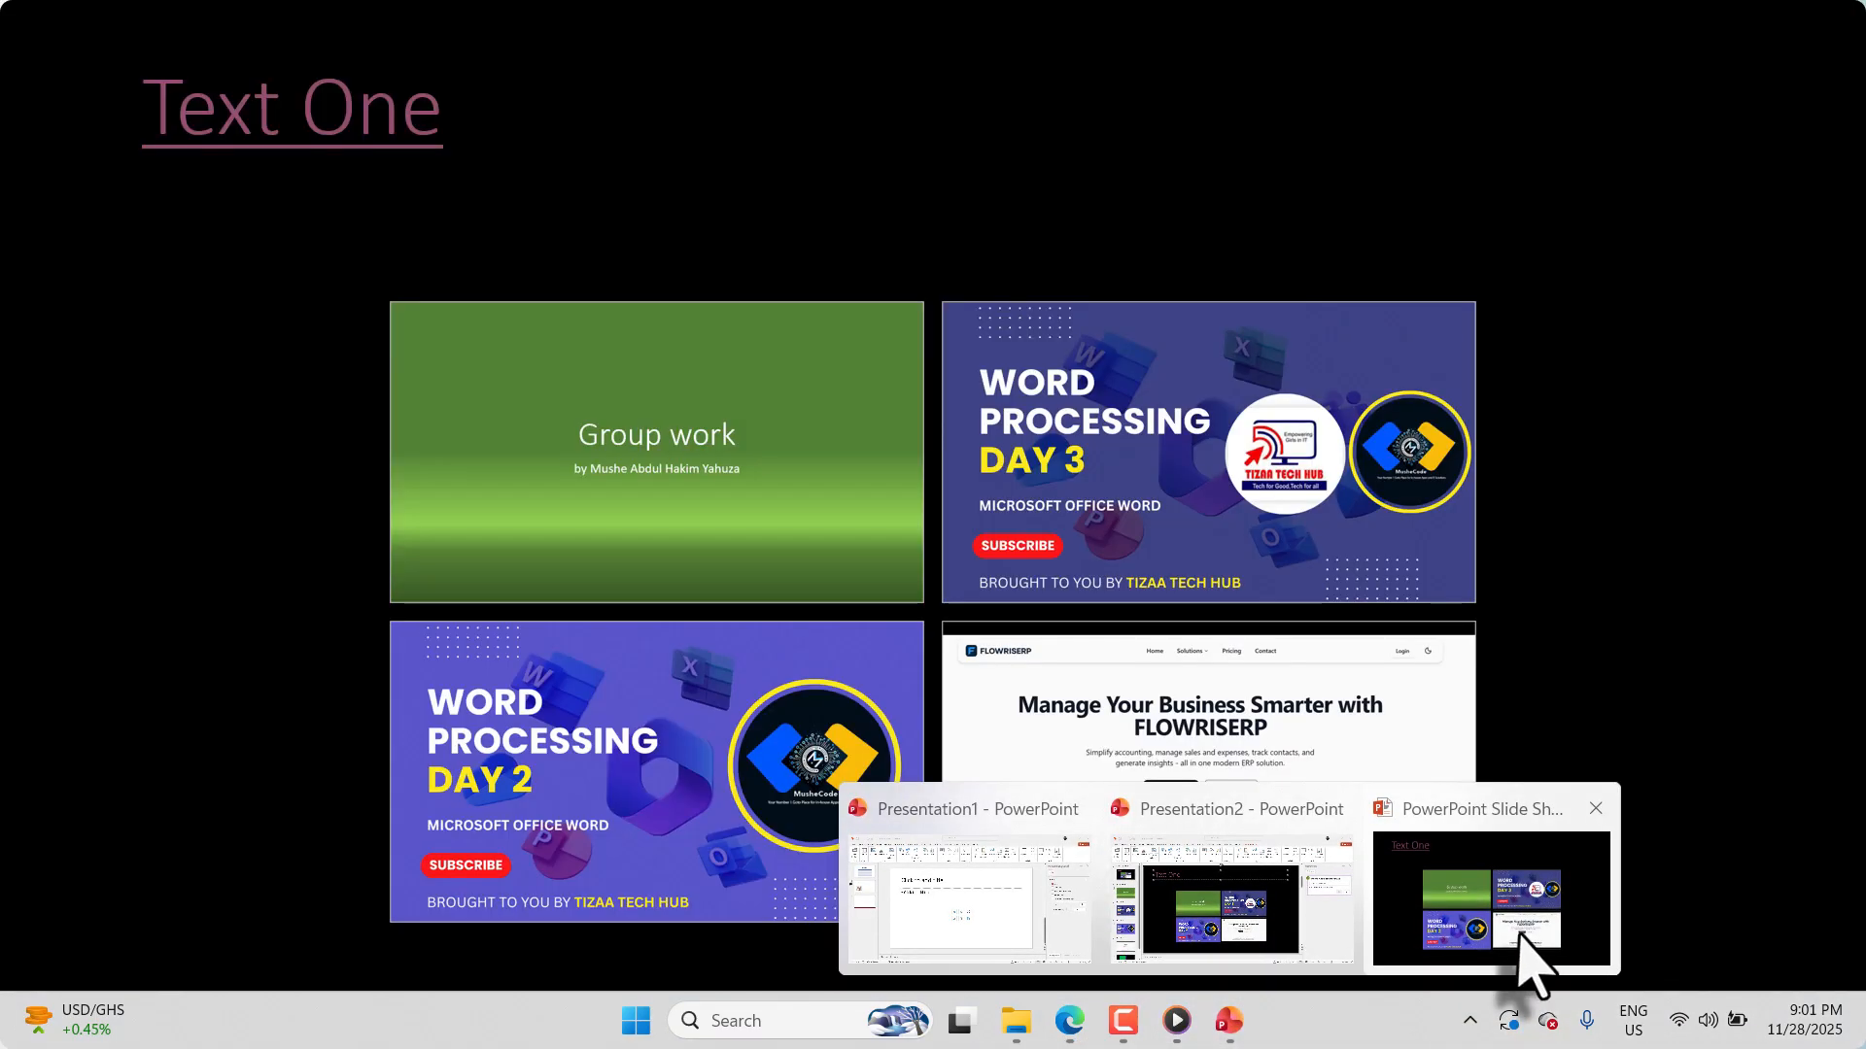
left_click(1532, 964)
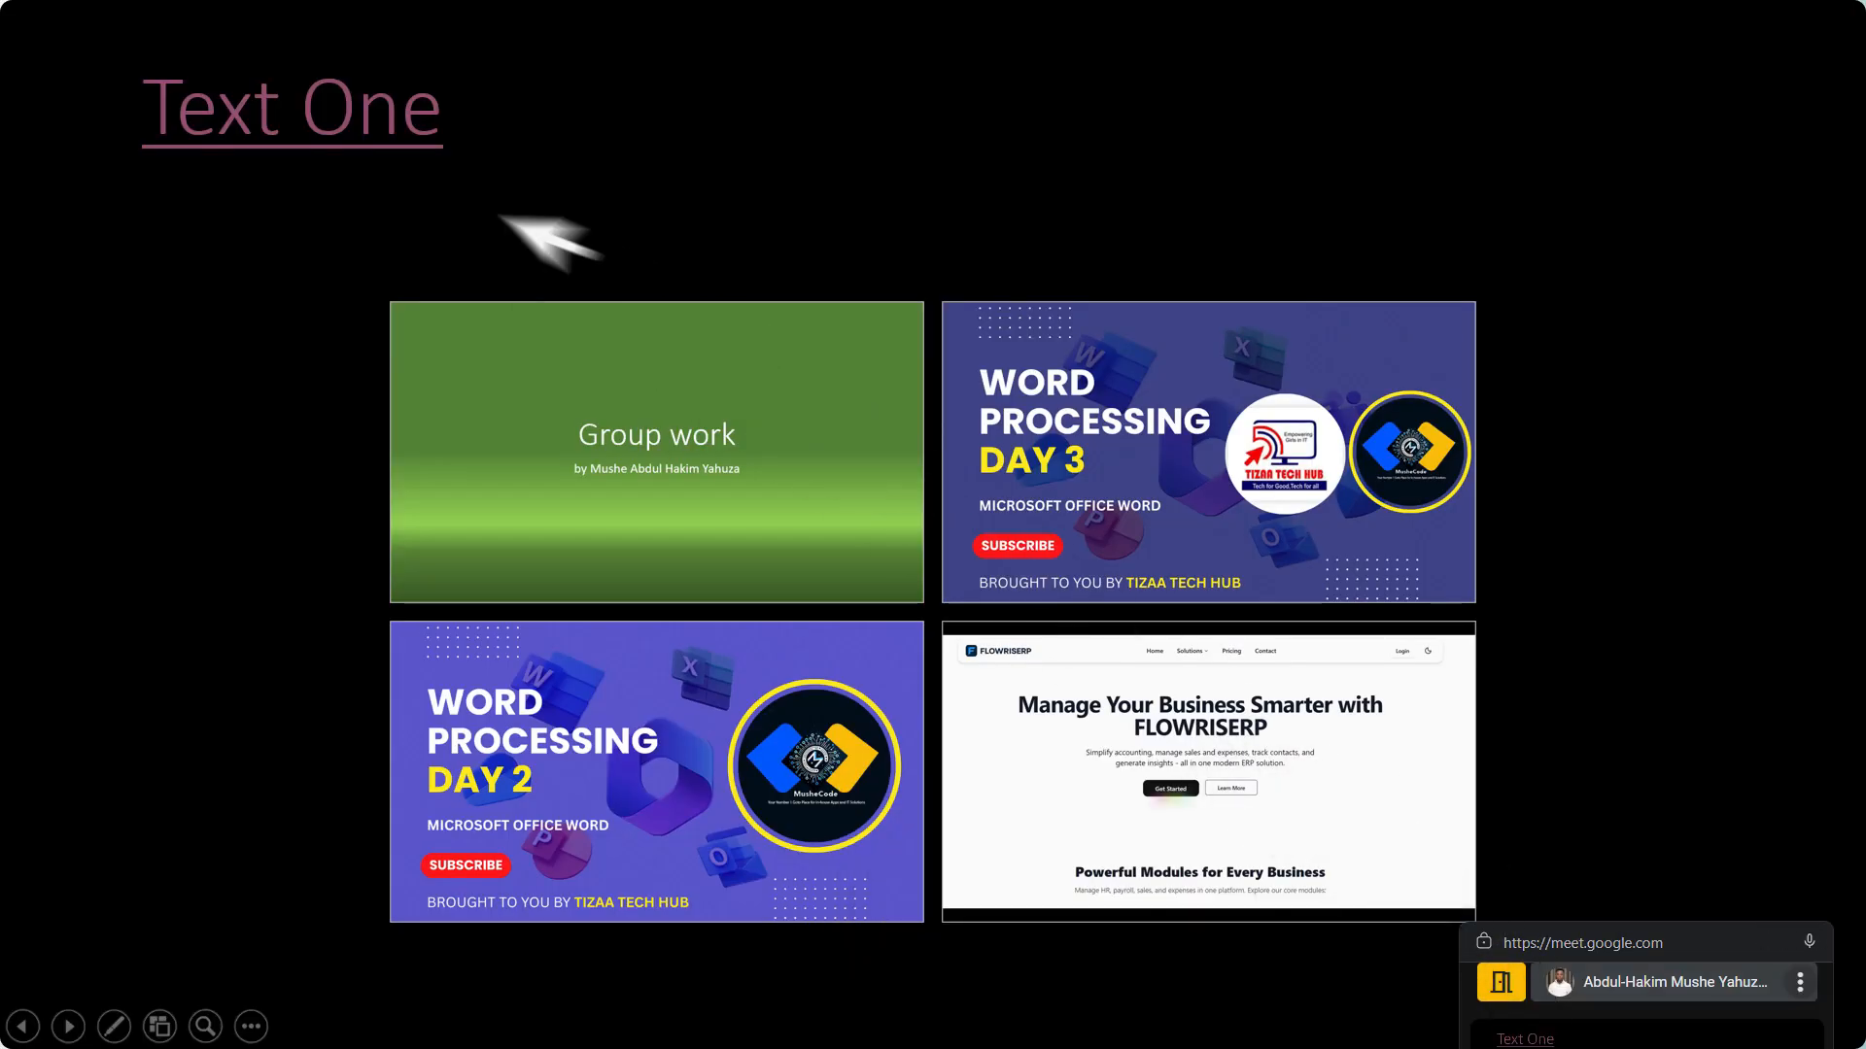
left_click(412, 144)
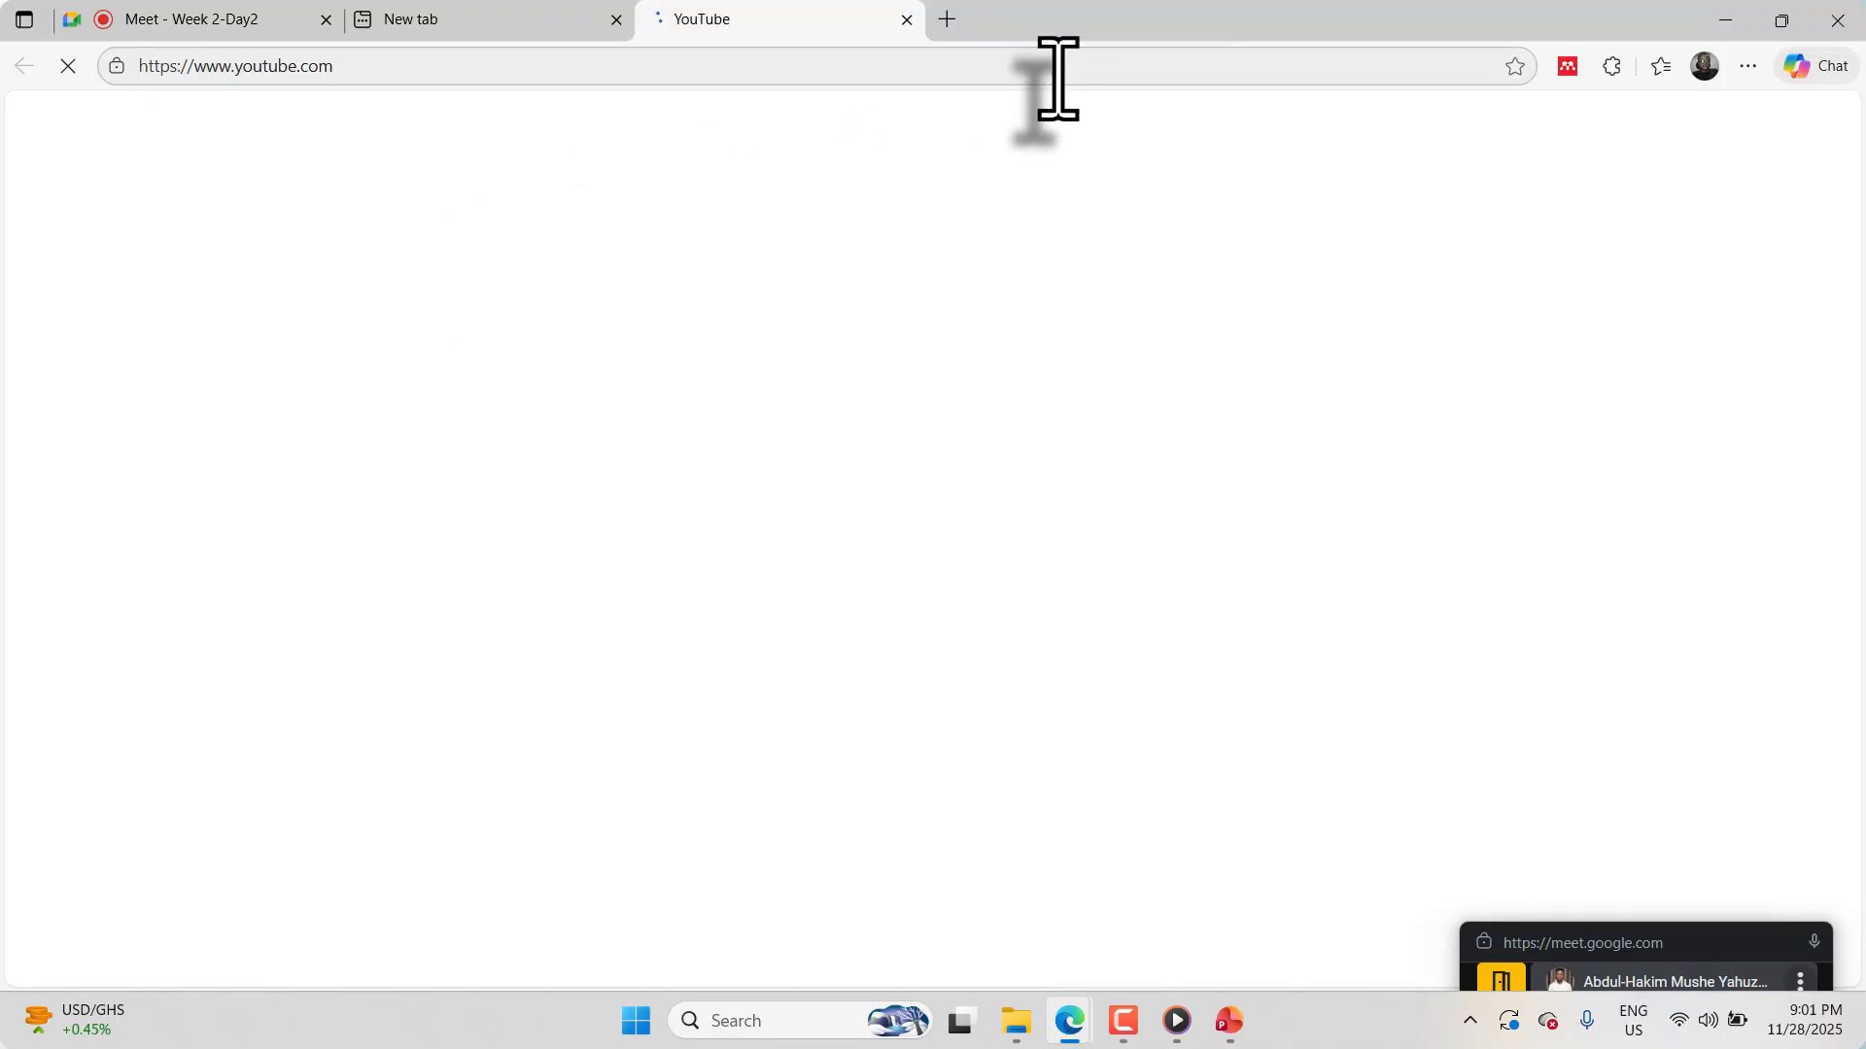
key("ctrl+w")
key("alt+Tab")
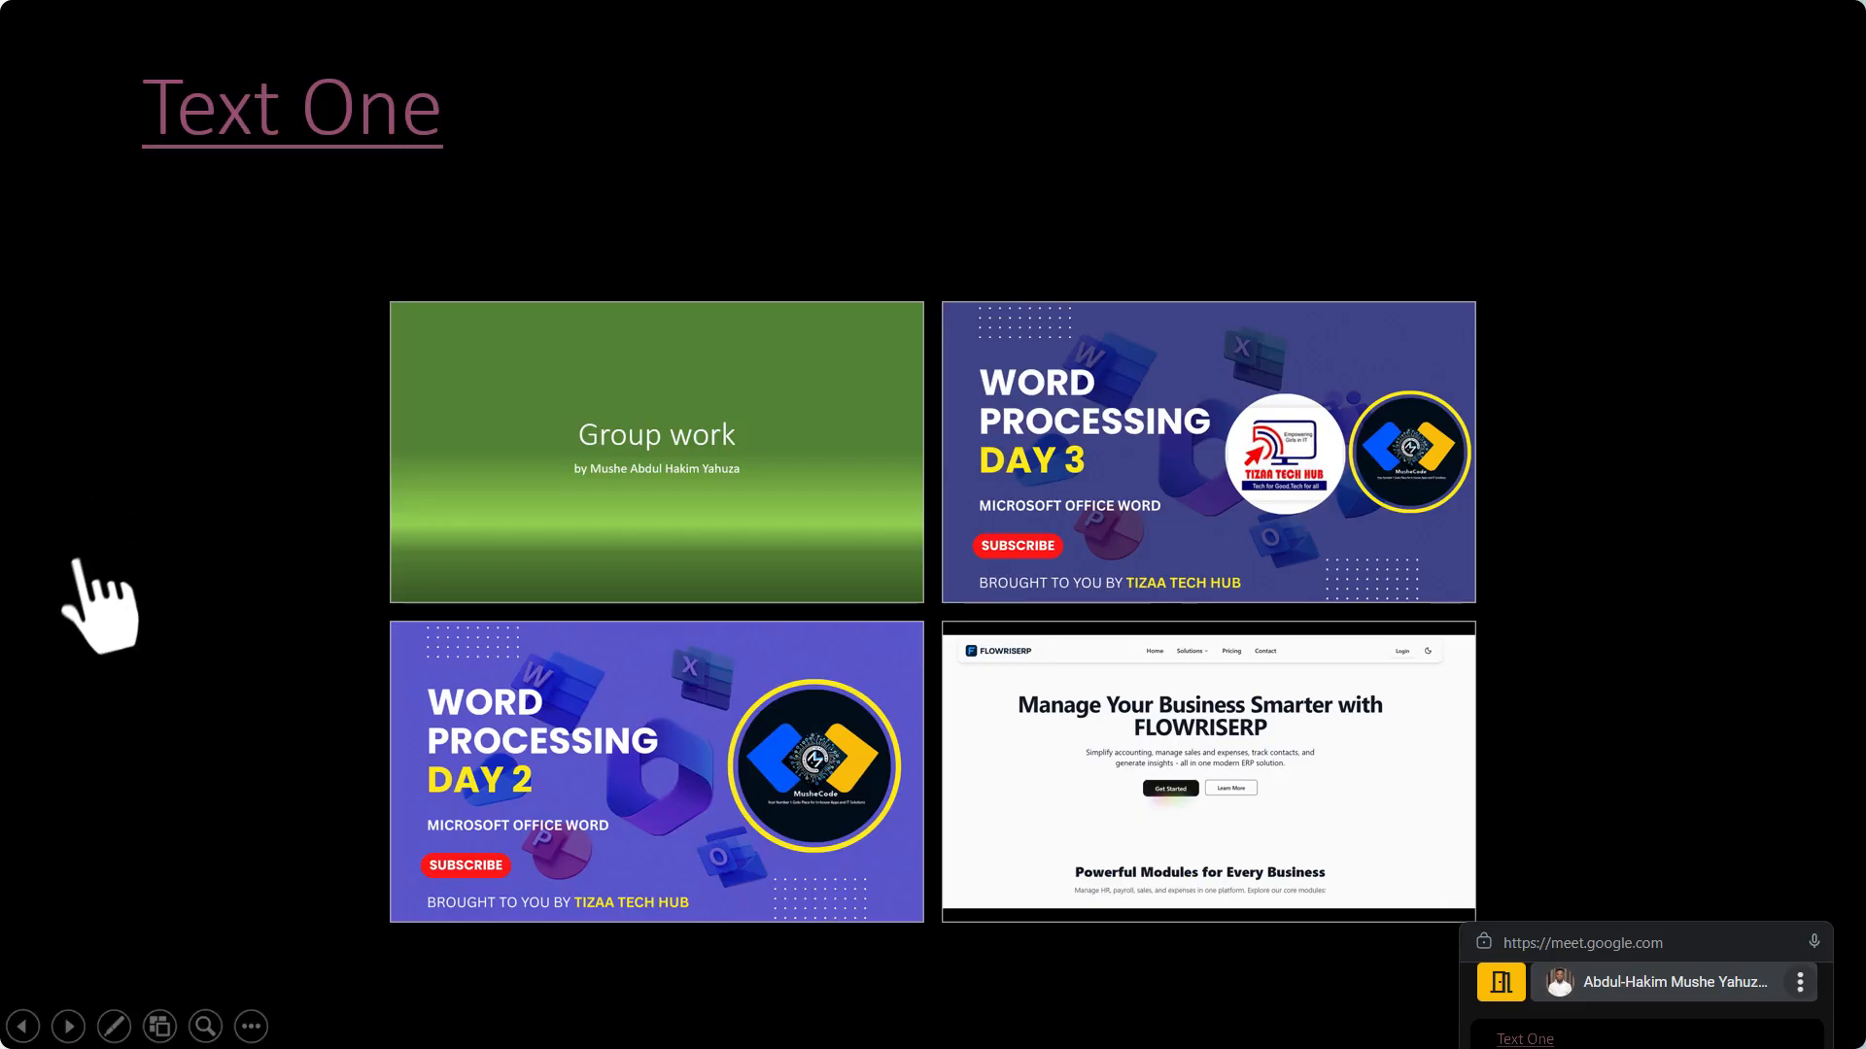
left_click(93, 505)
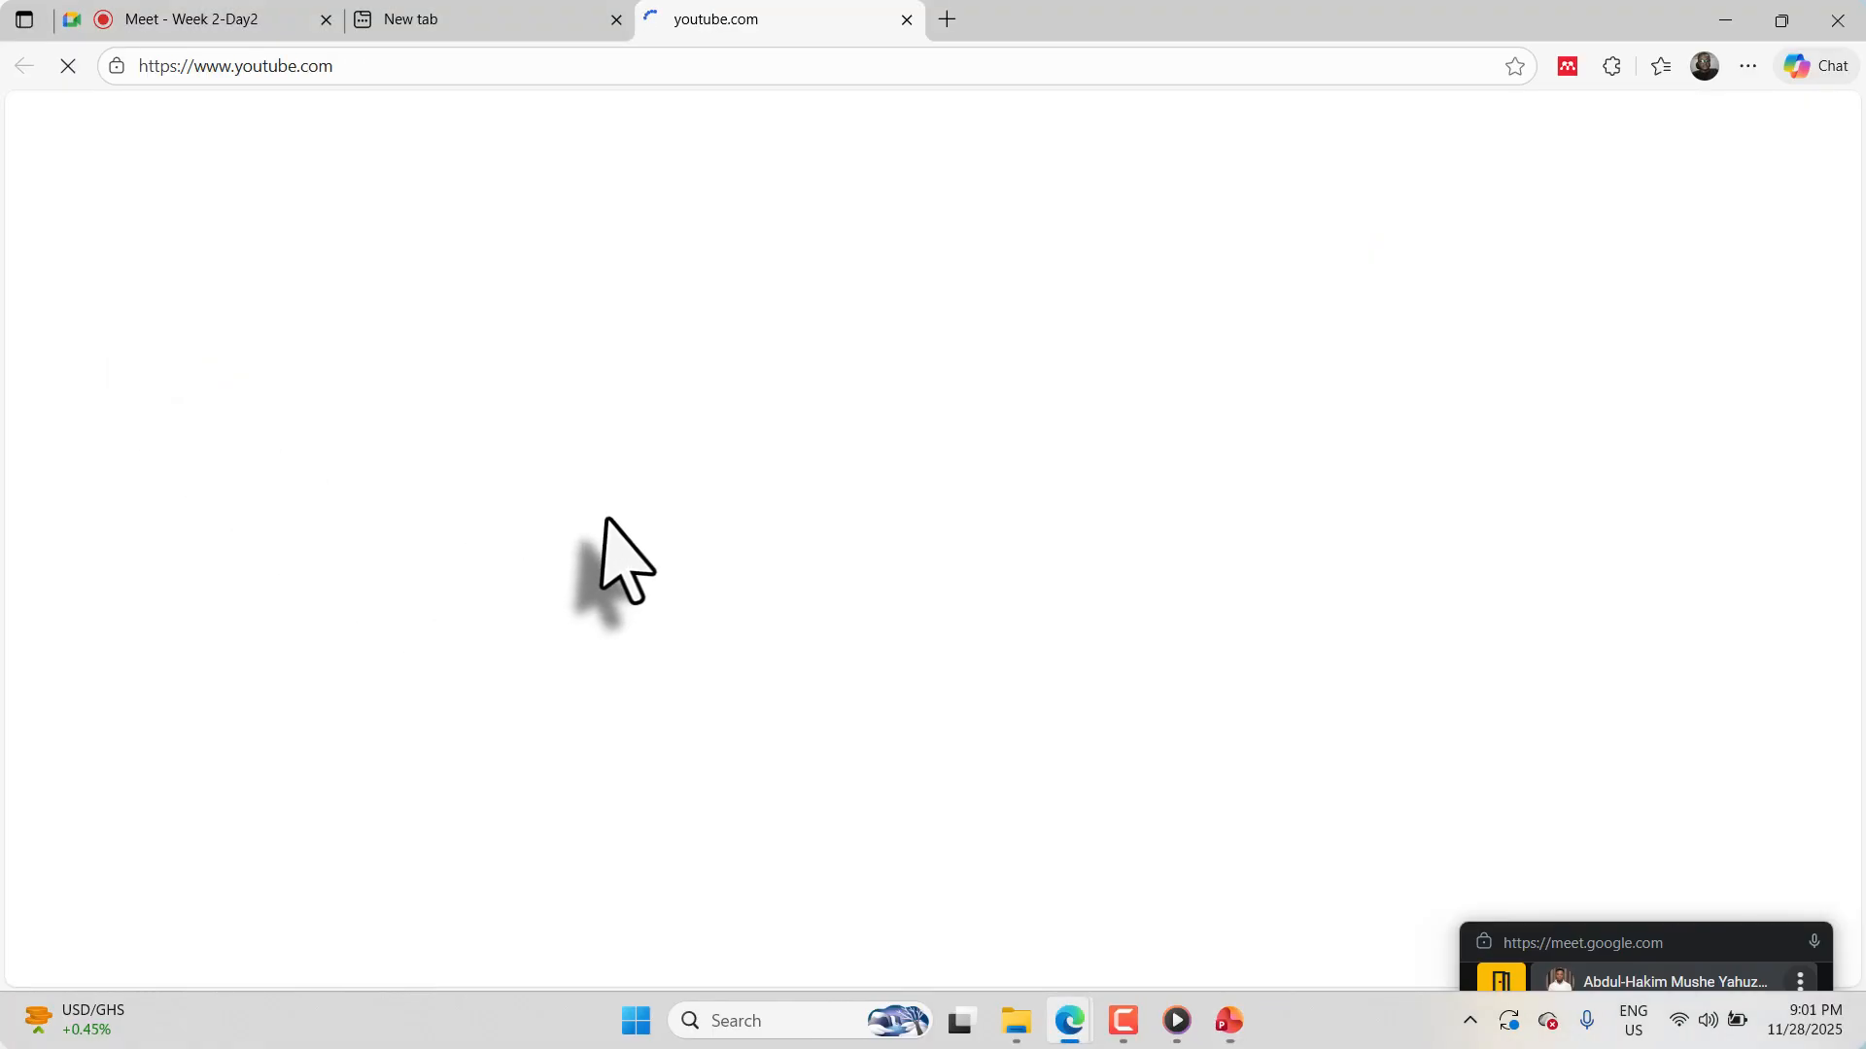
key("ctrl+w")
key("alt+Tab")
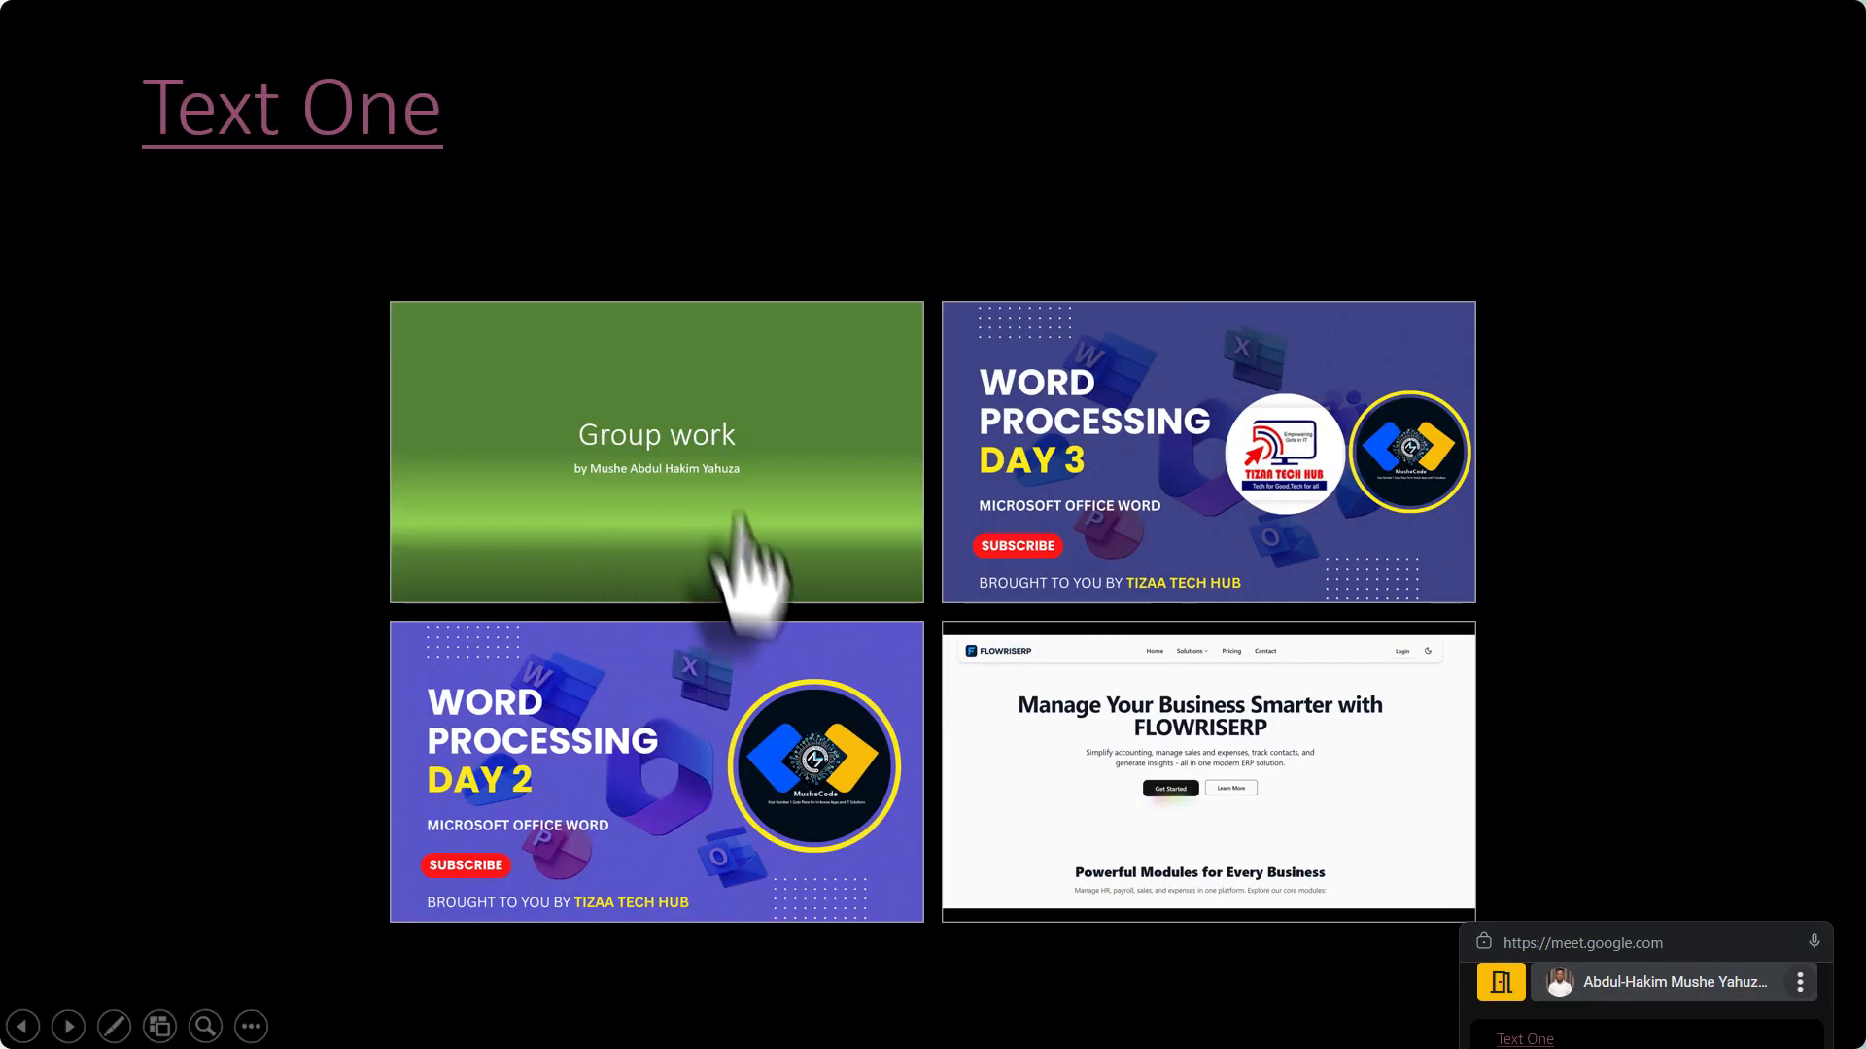
Step: Leave the slide show, look at the empty third slide in Presentation1 and go back to Presentation2
left_click(719, 476)
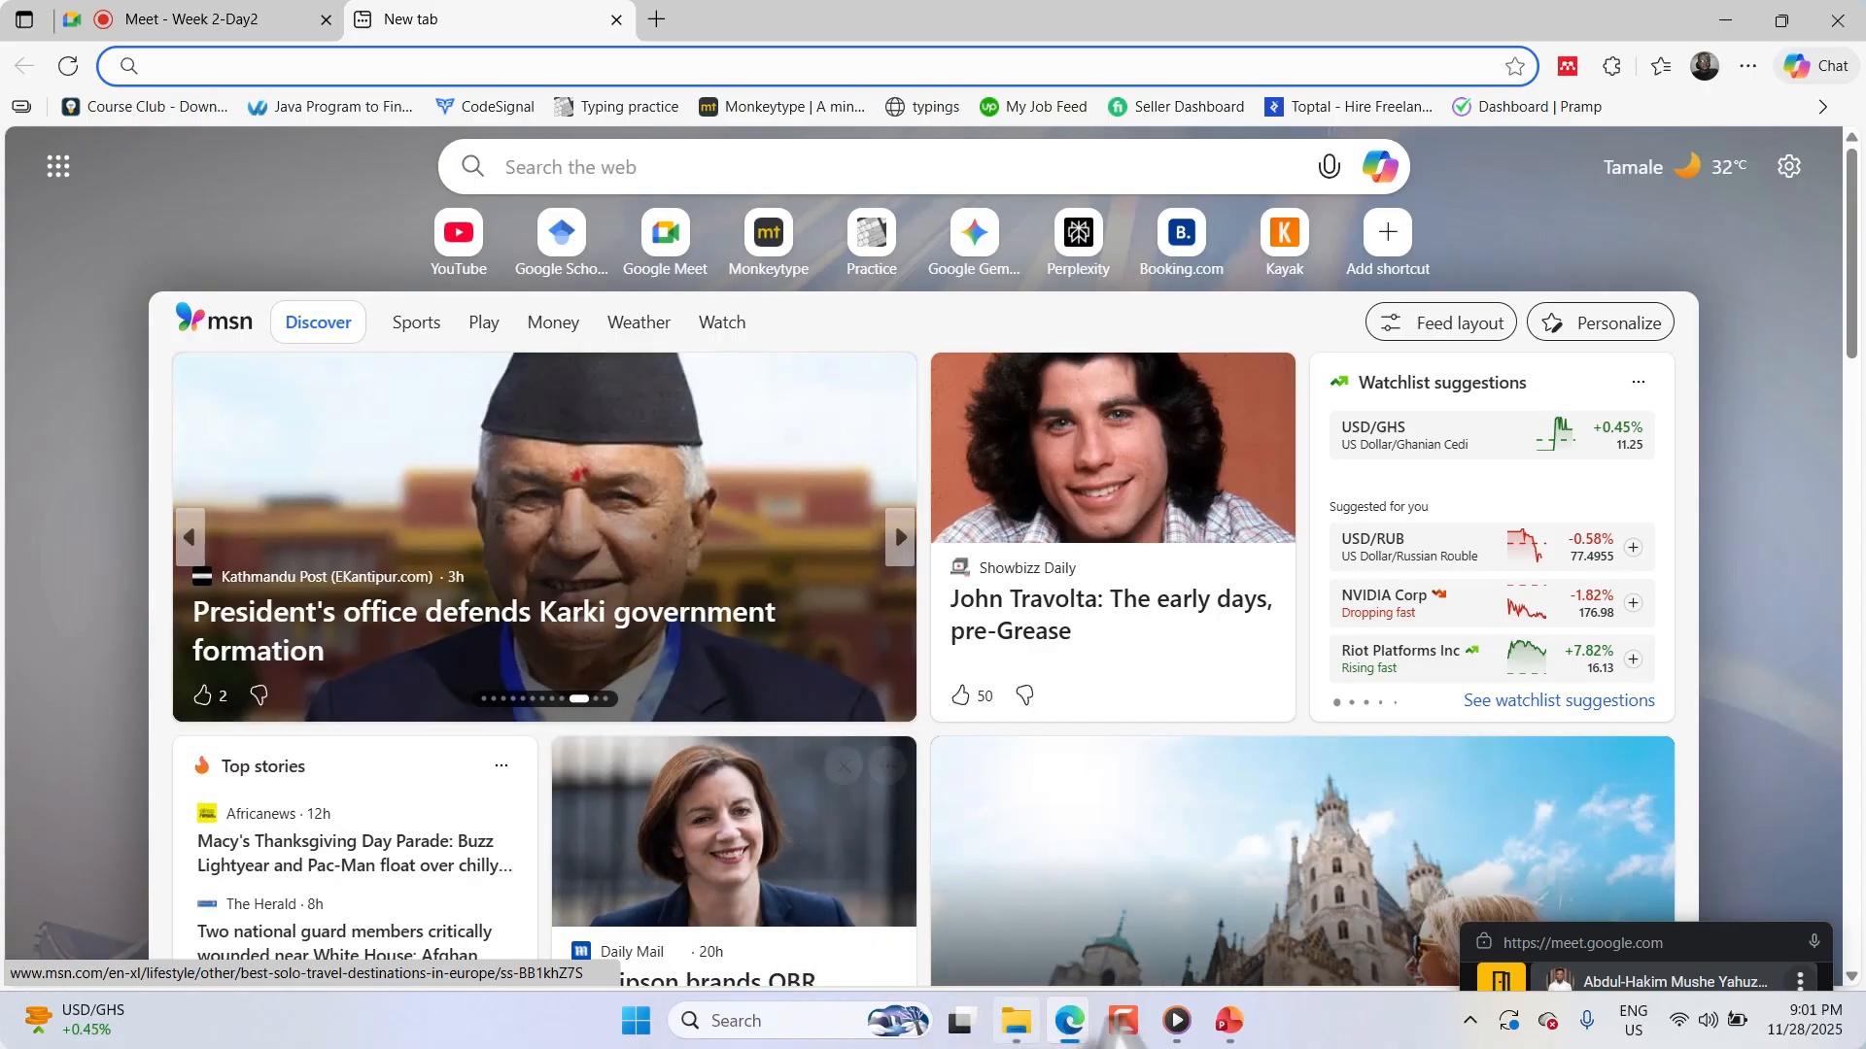
mouse_move(1229, 1022)
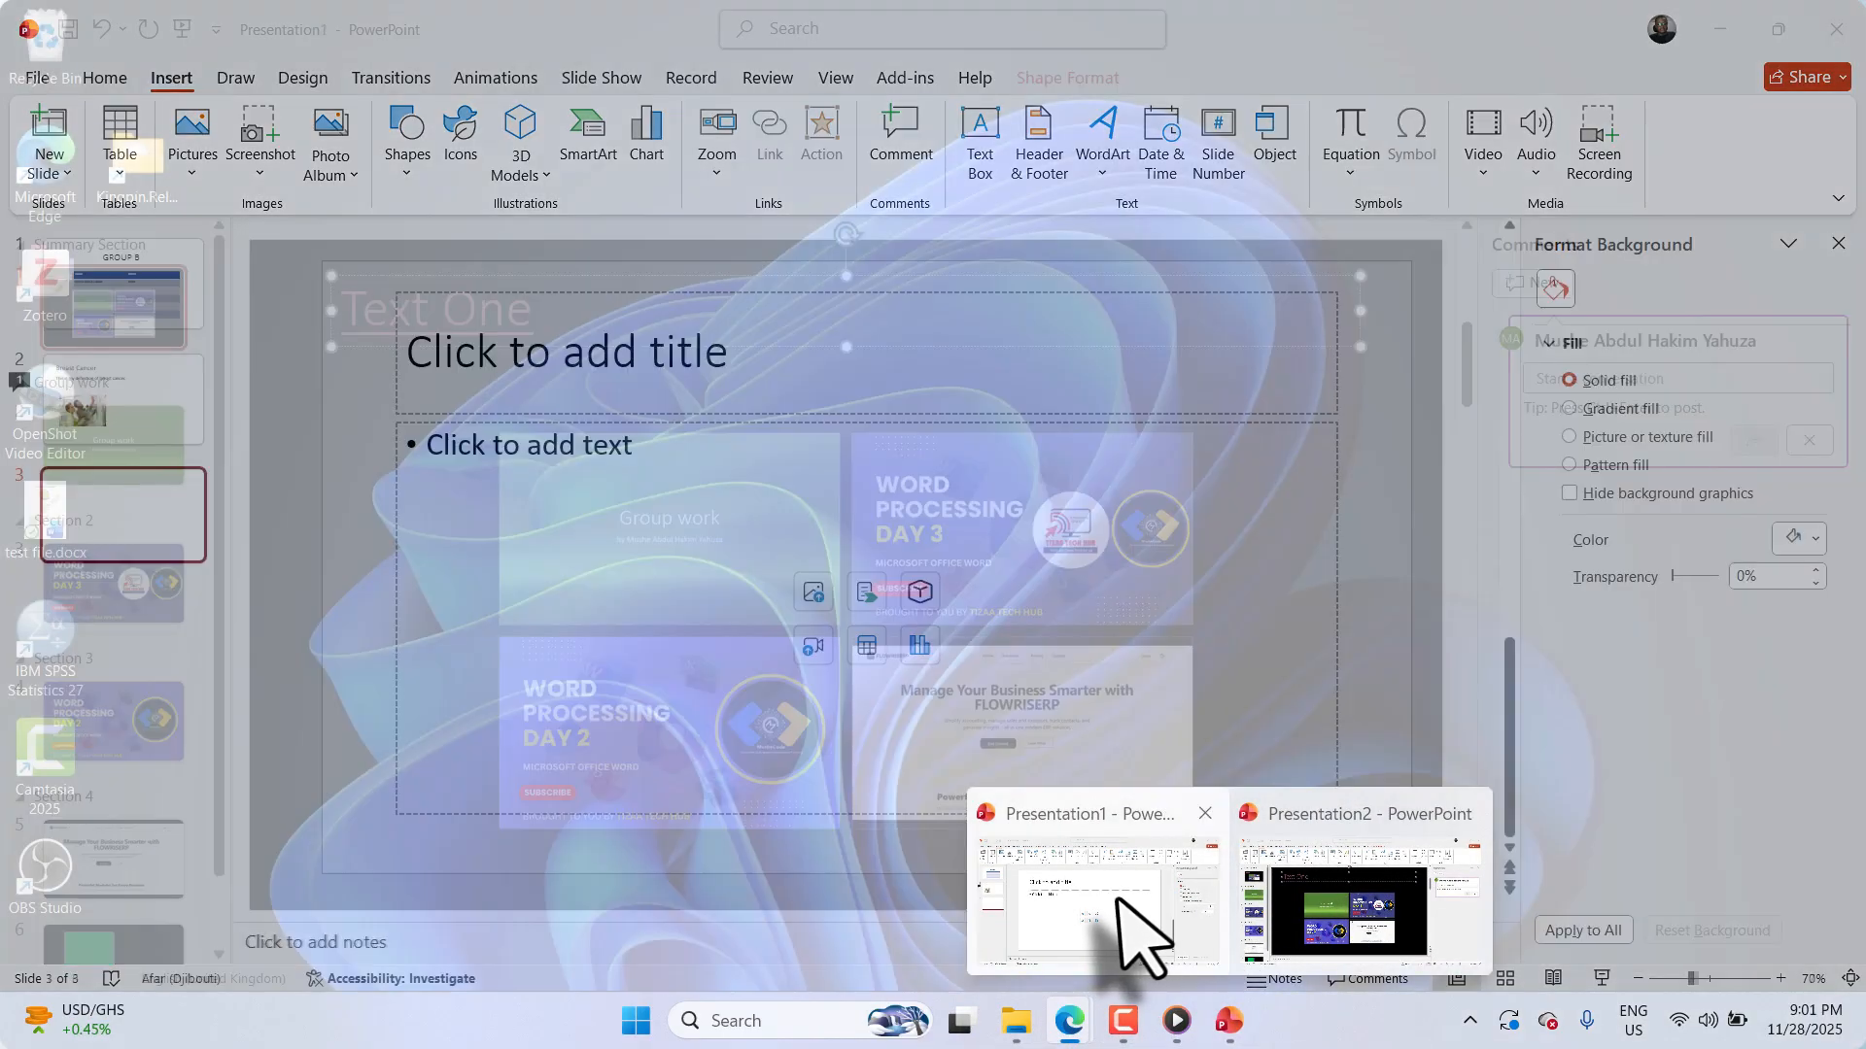
left_click(1118, 899)
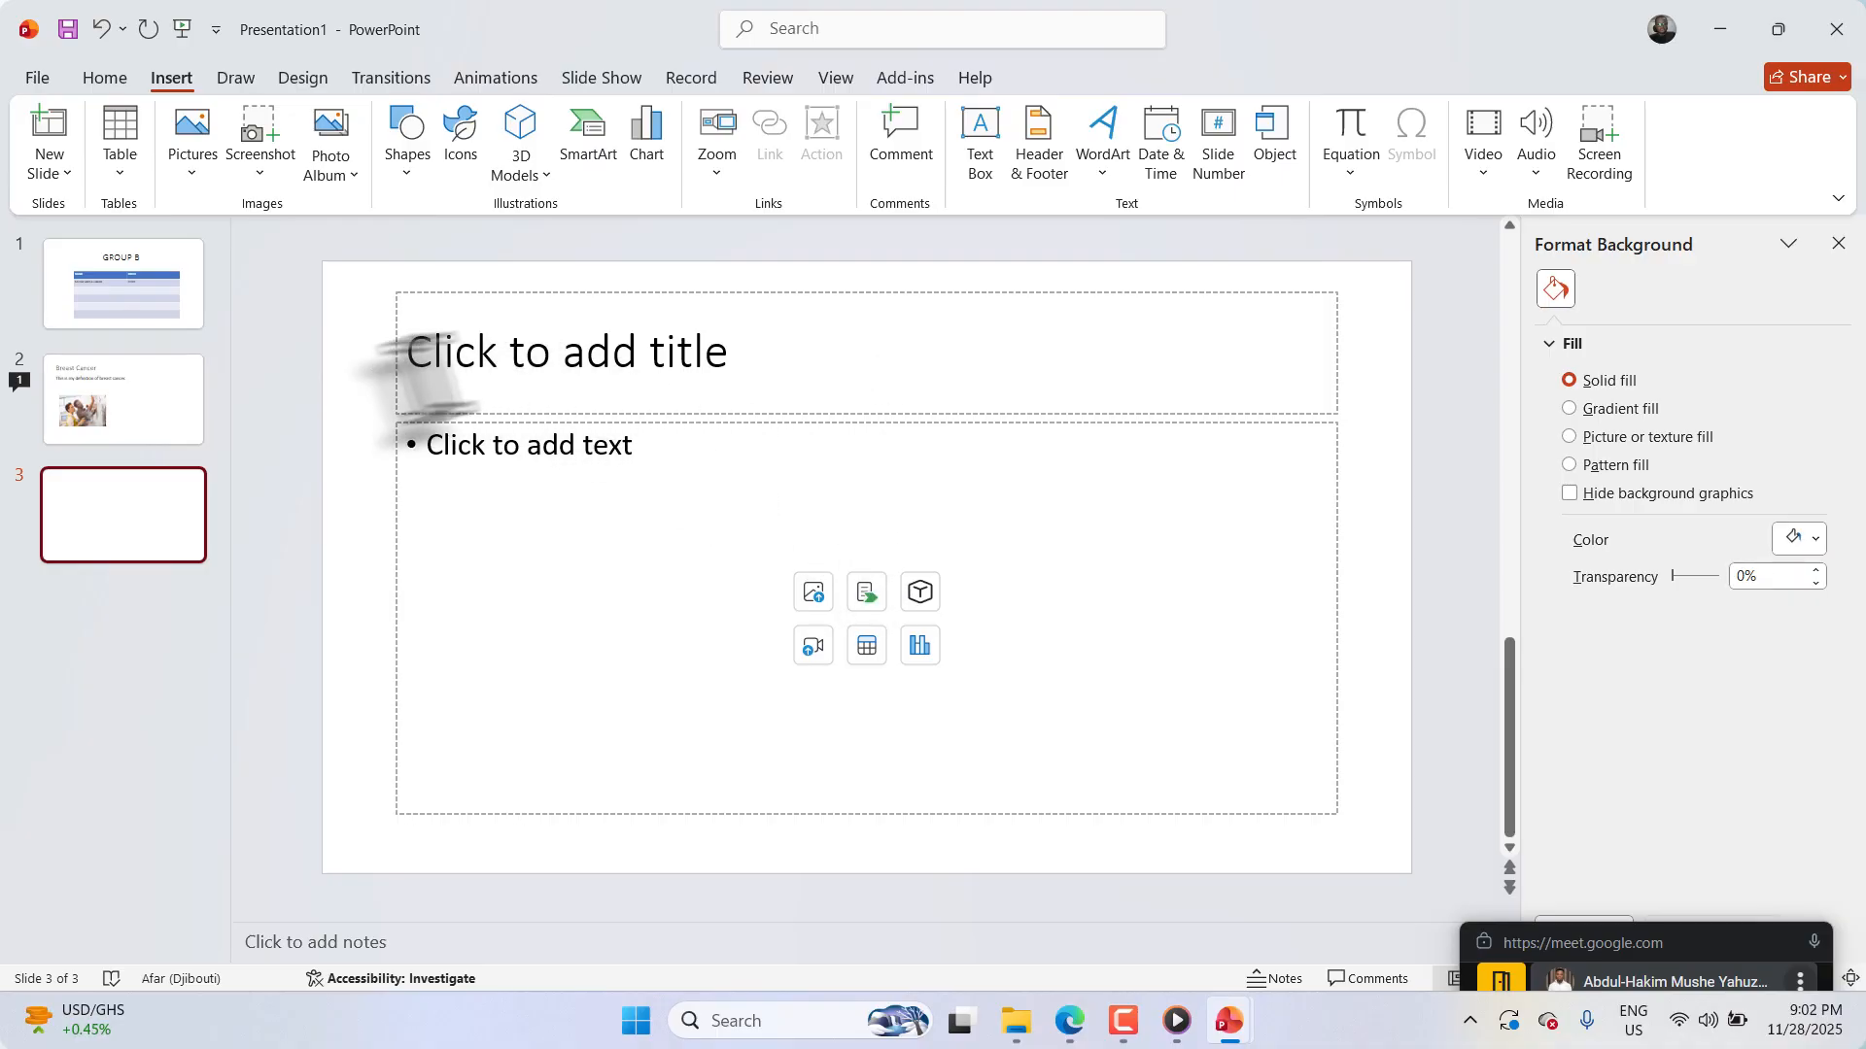
left_click(115, 498)
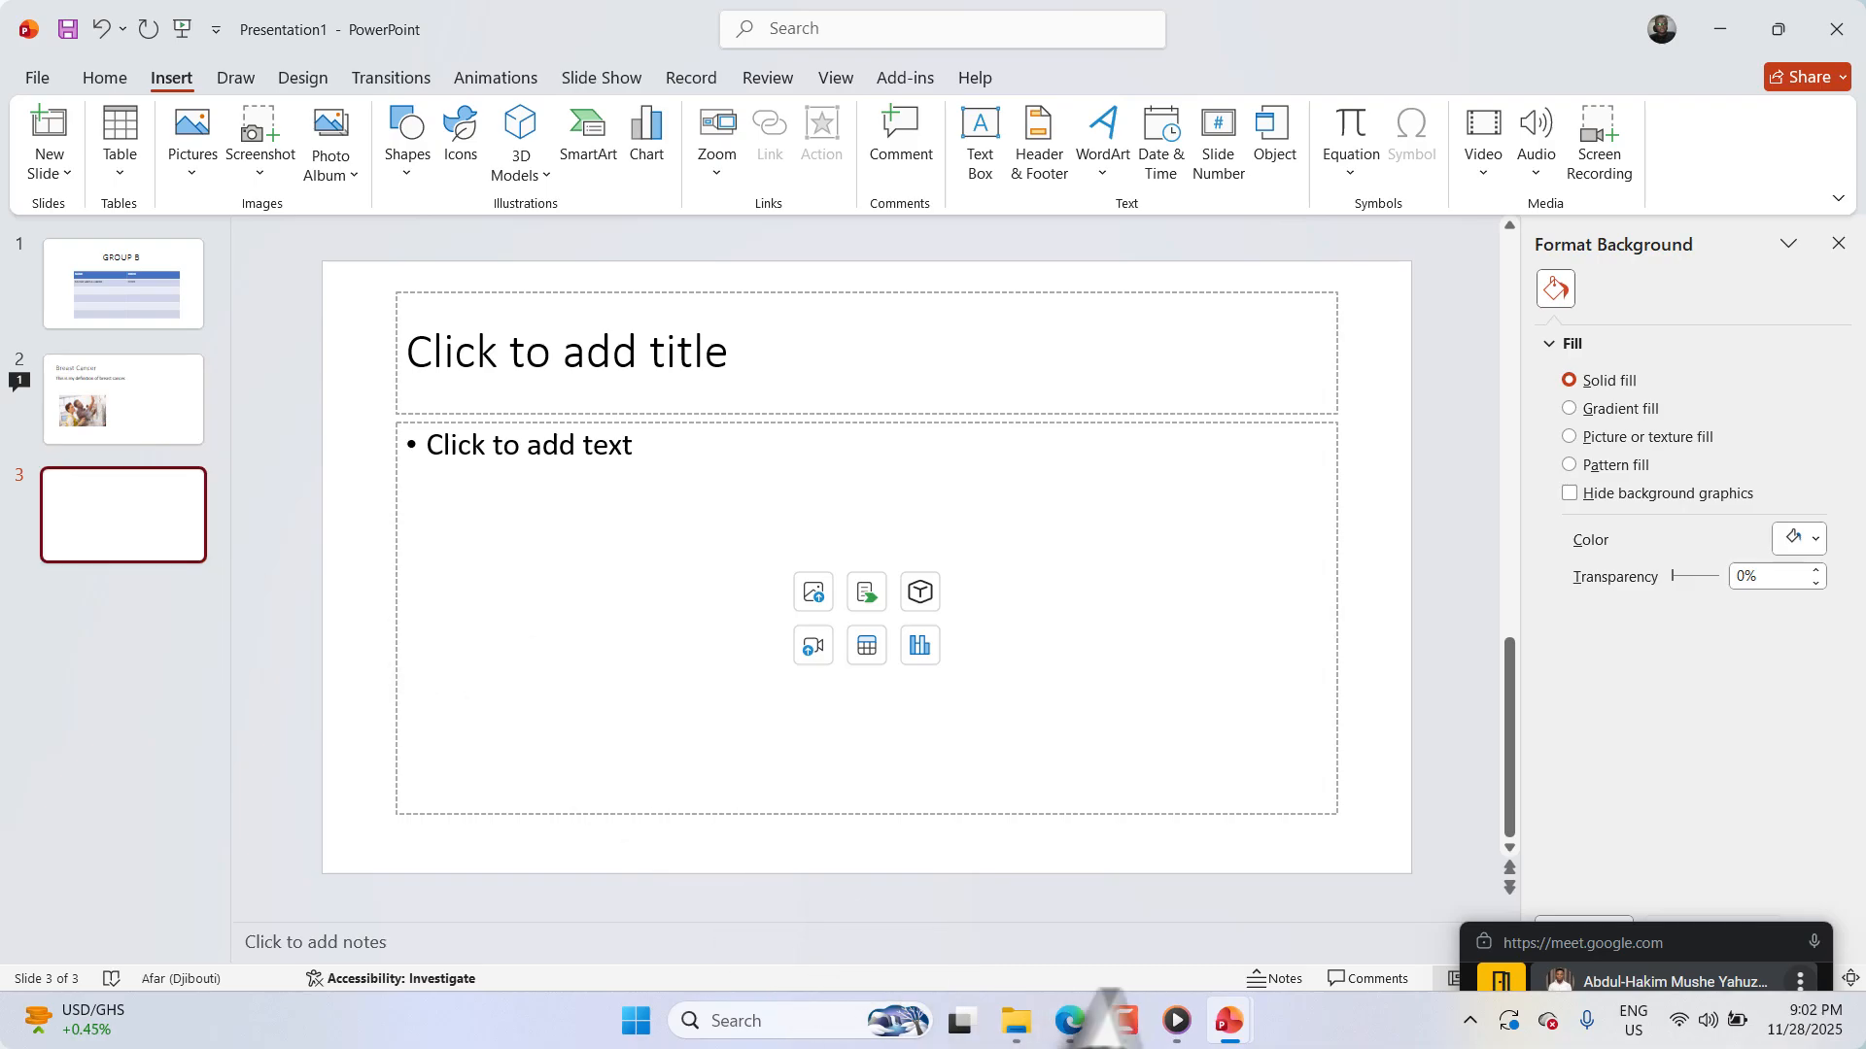
mouse_move(1229, 1032)
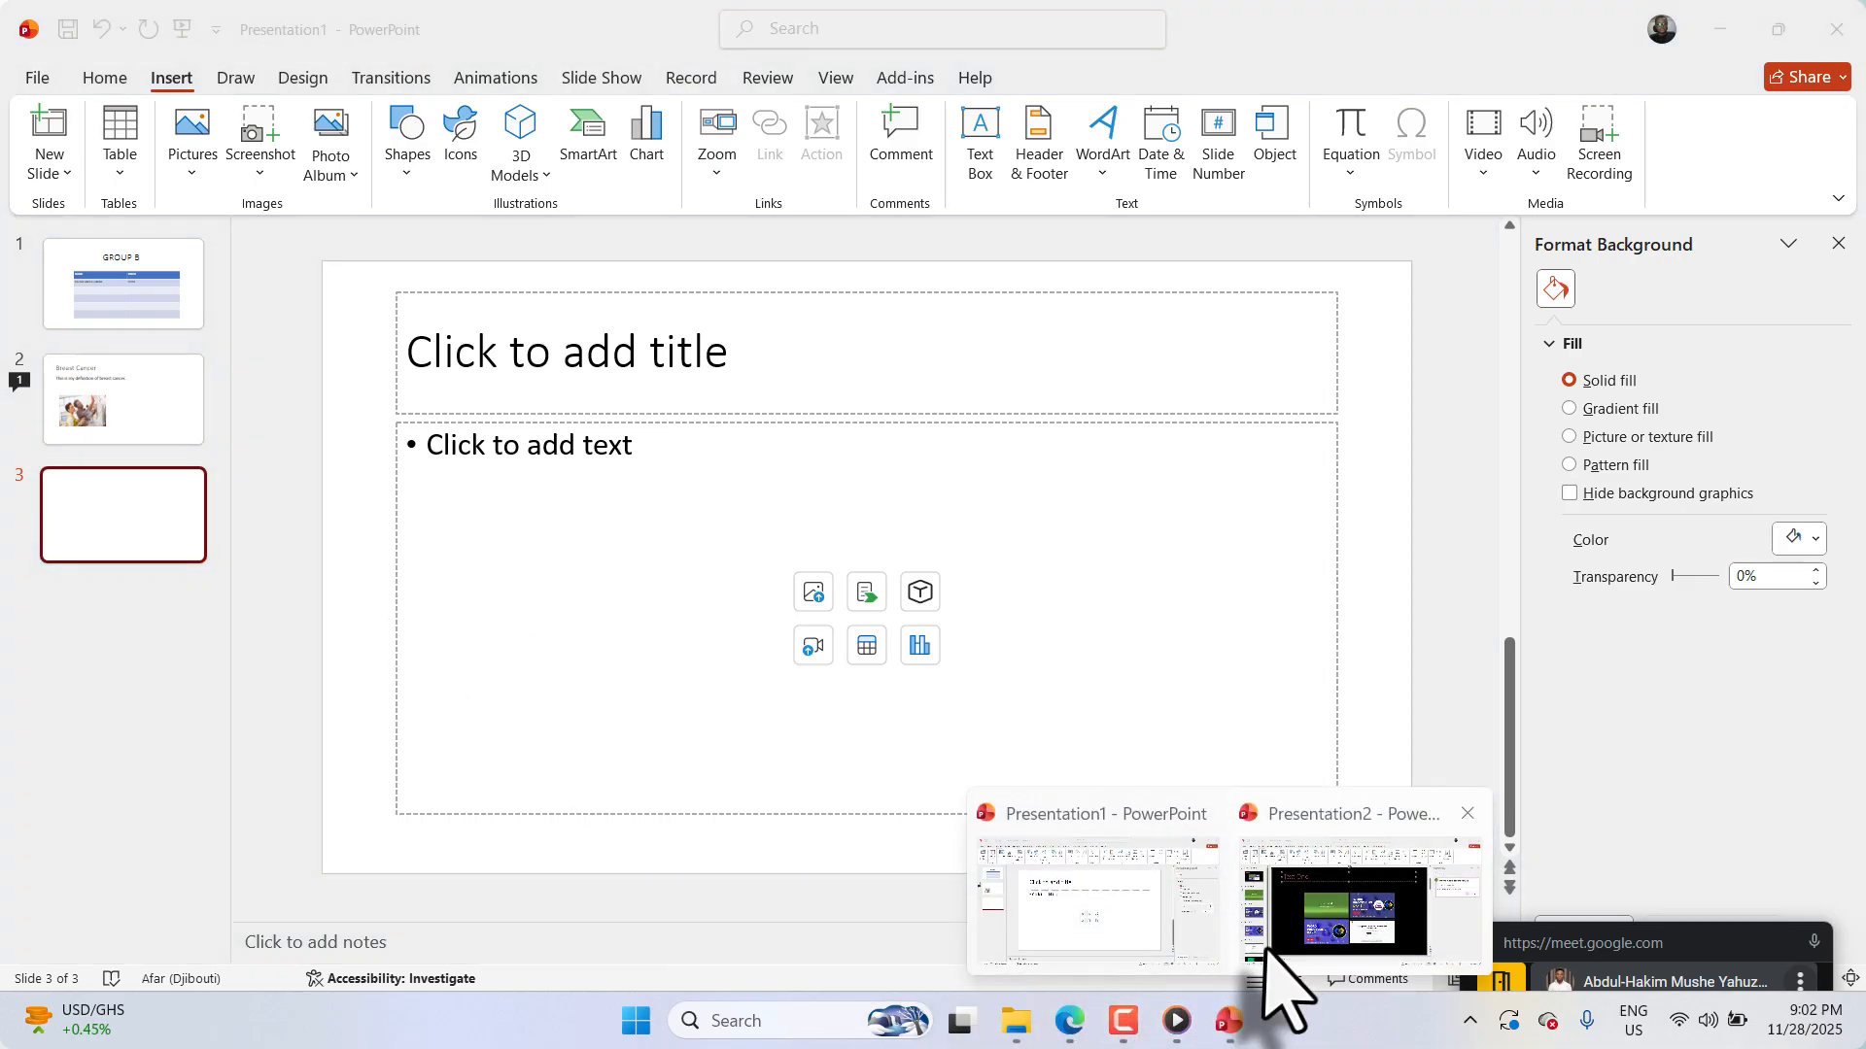
left_click(1399, 884)
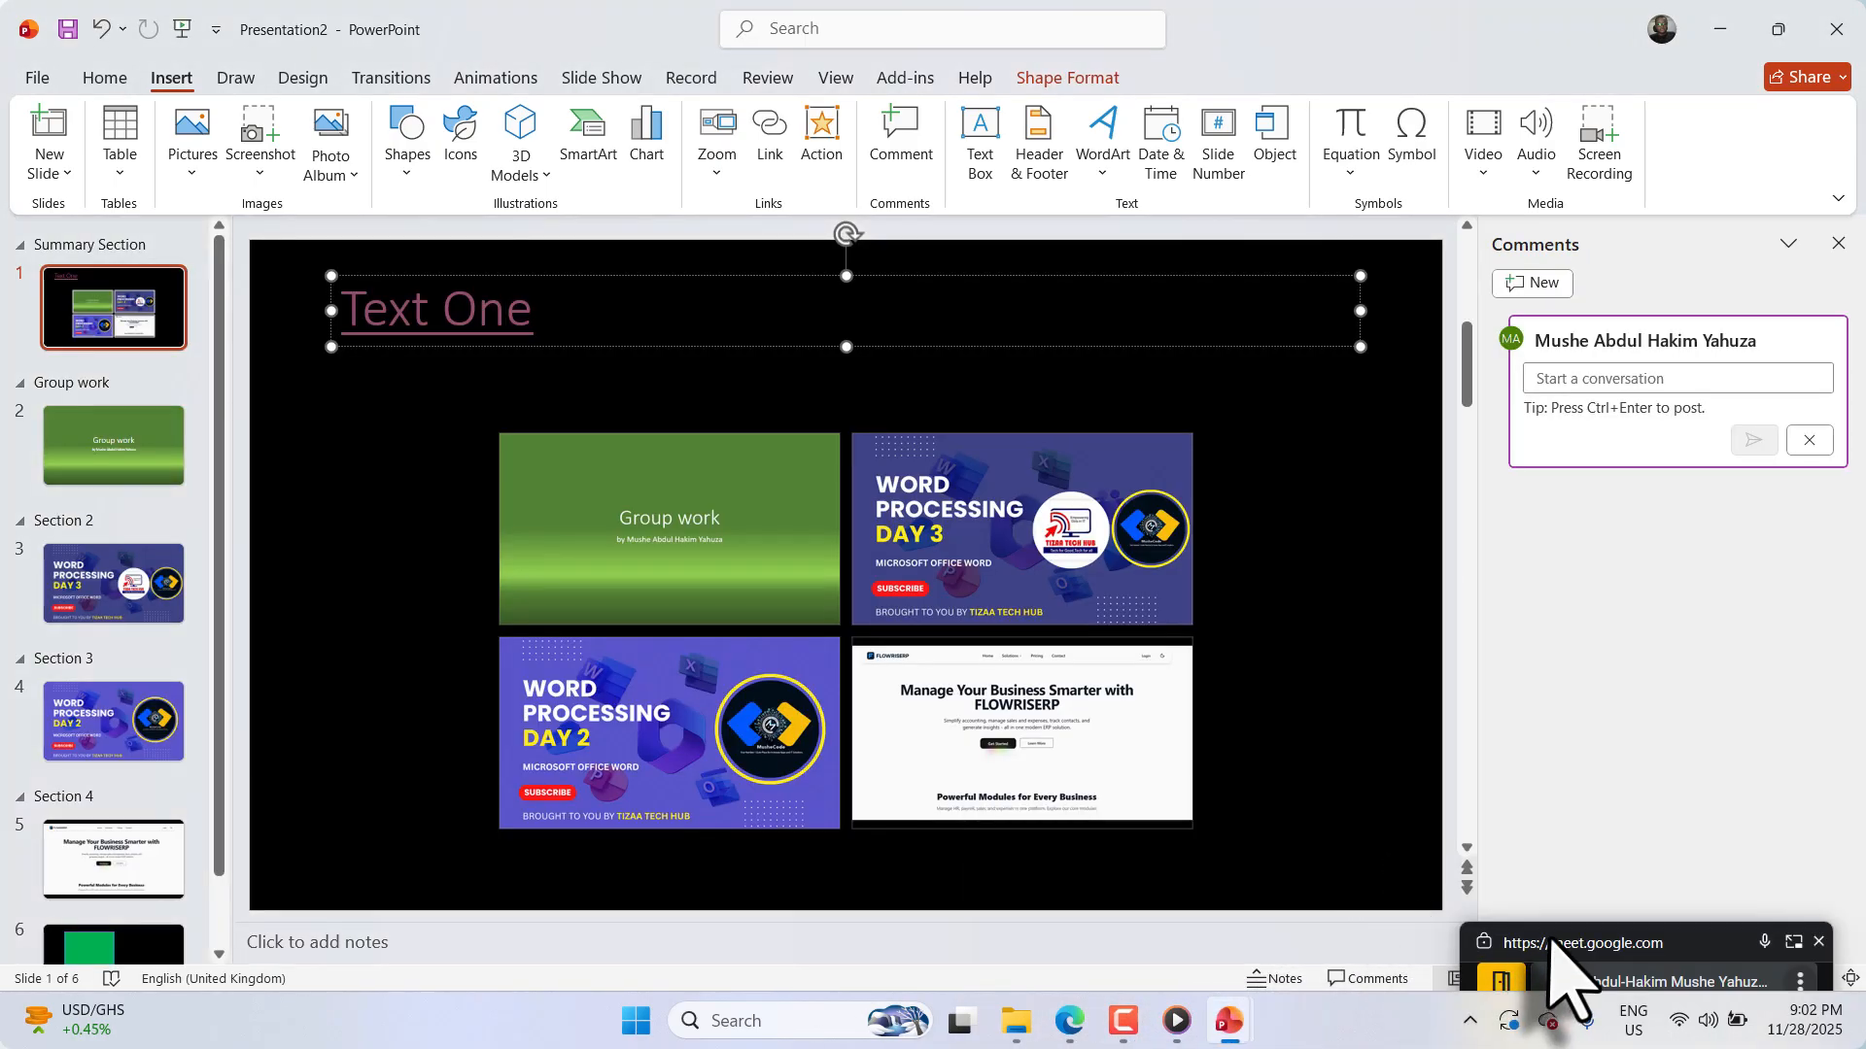
Step: Bring the whole floating Meet window into view, review the call's participant list and return to the browser's new tab
left_click_drag(1551, 938, 1559, 299)
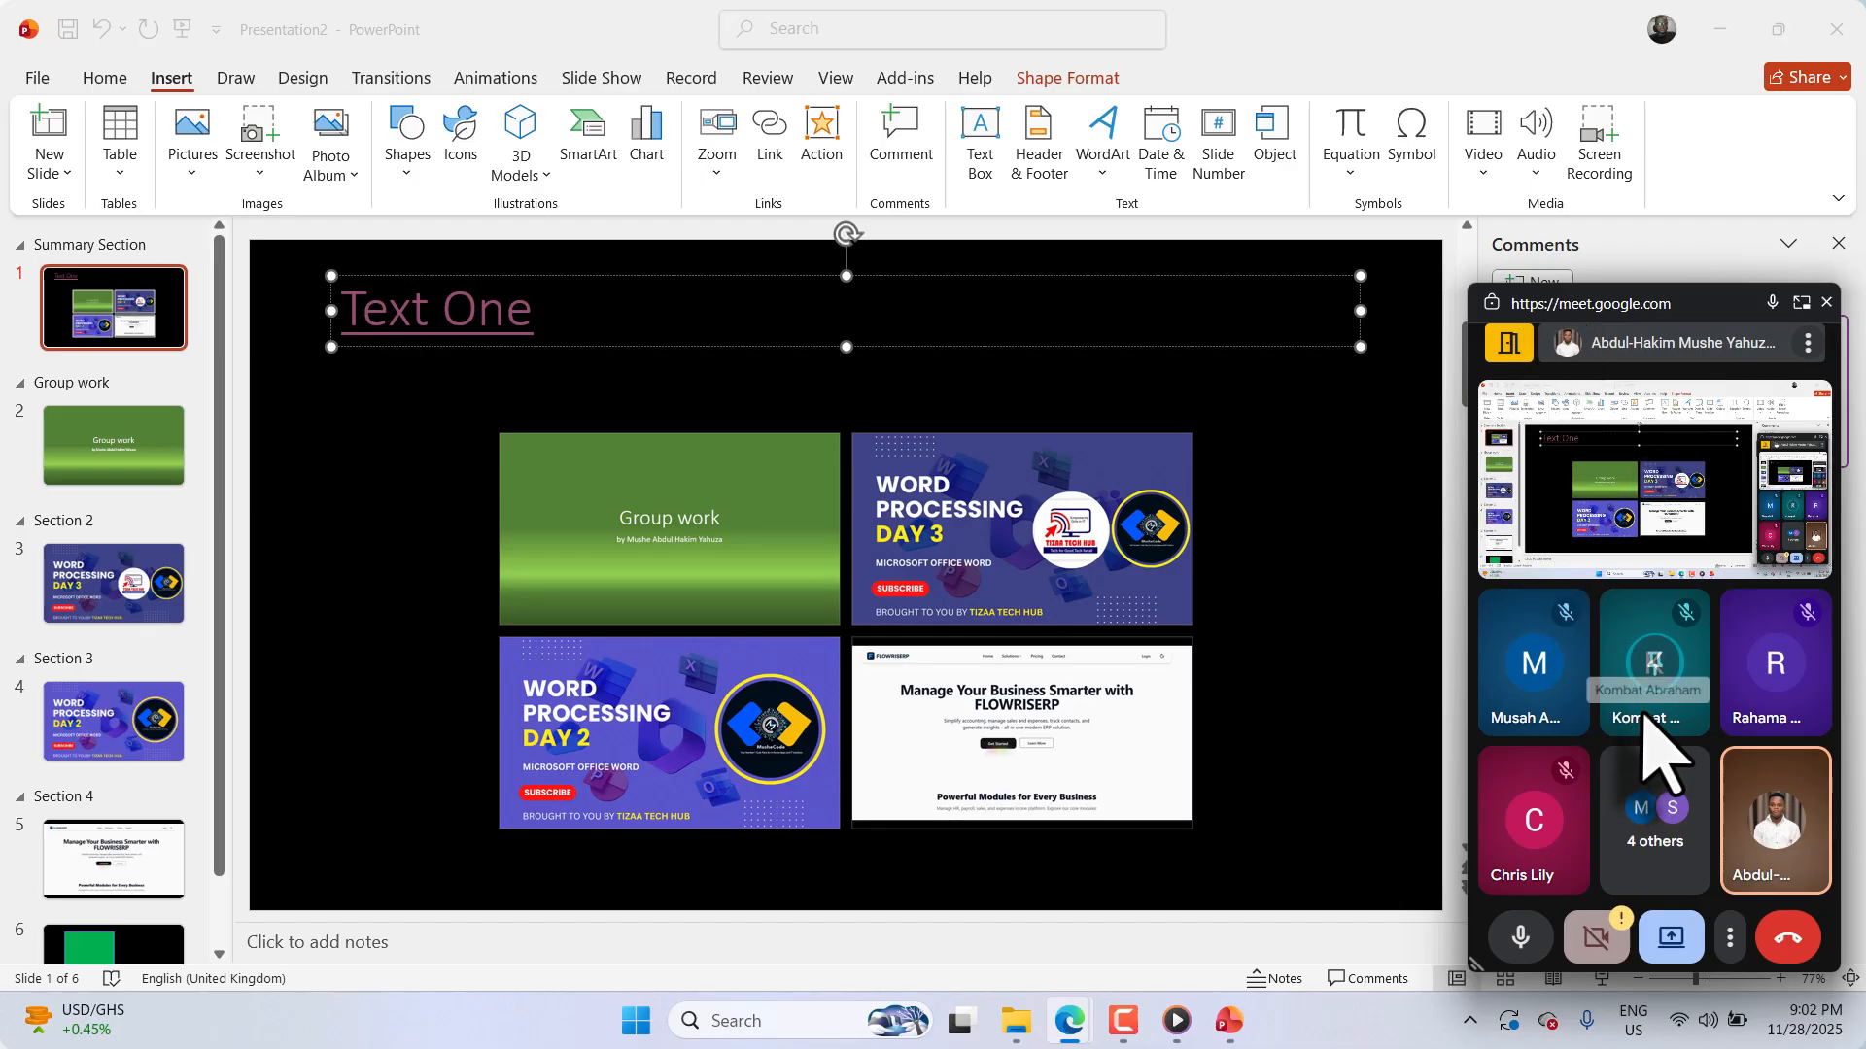
left_click(1664, 816)
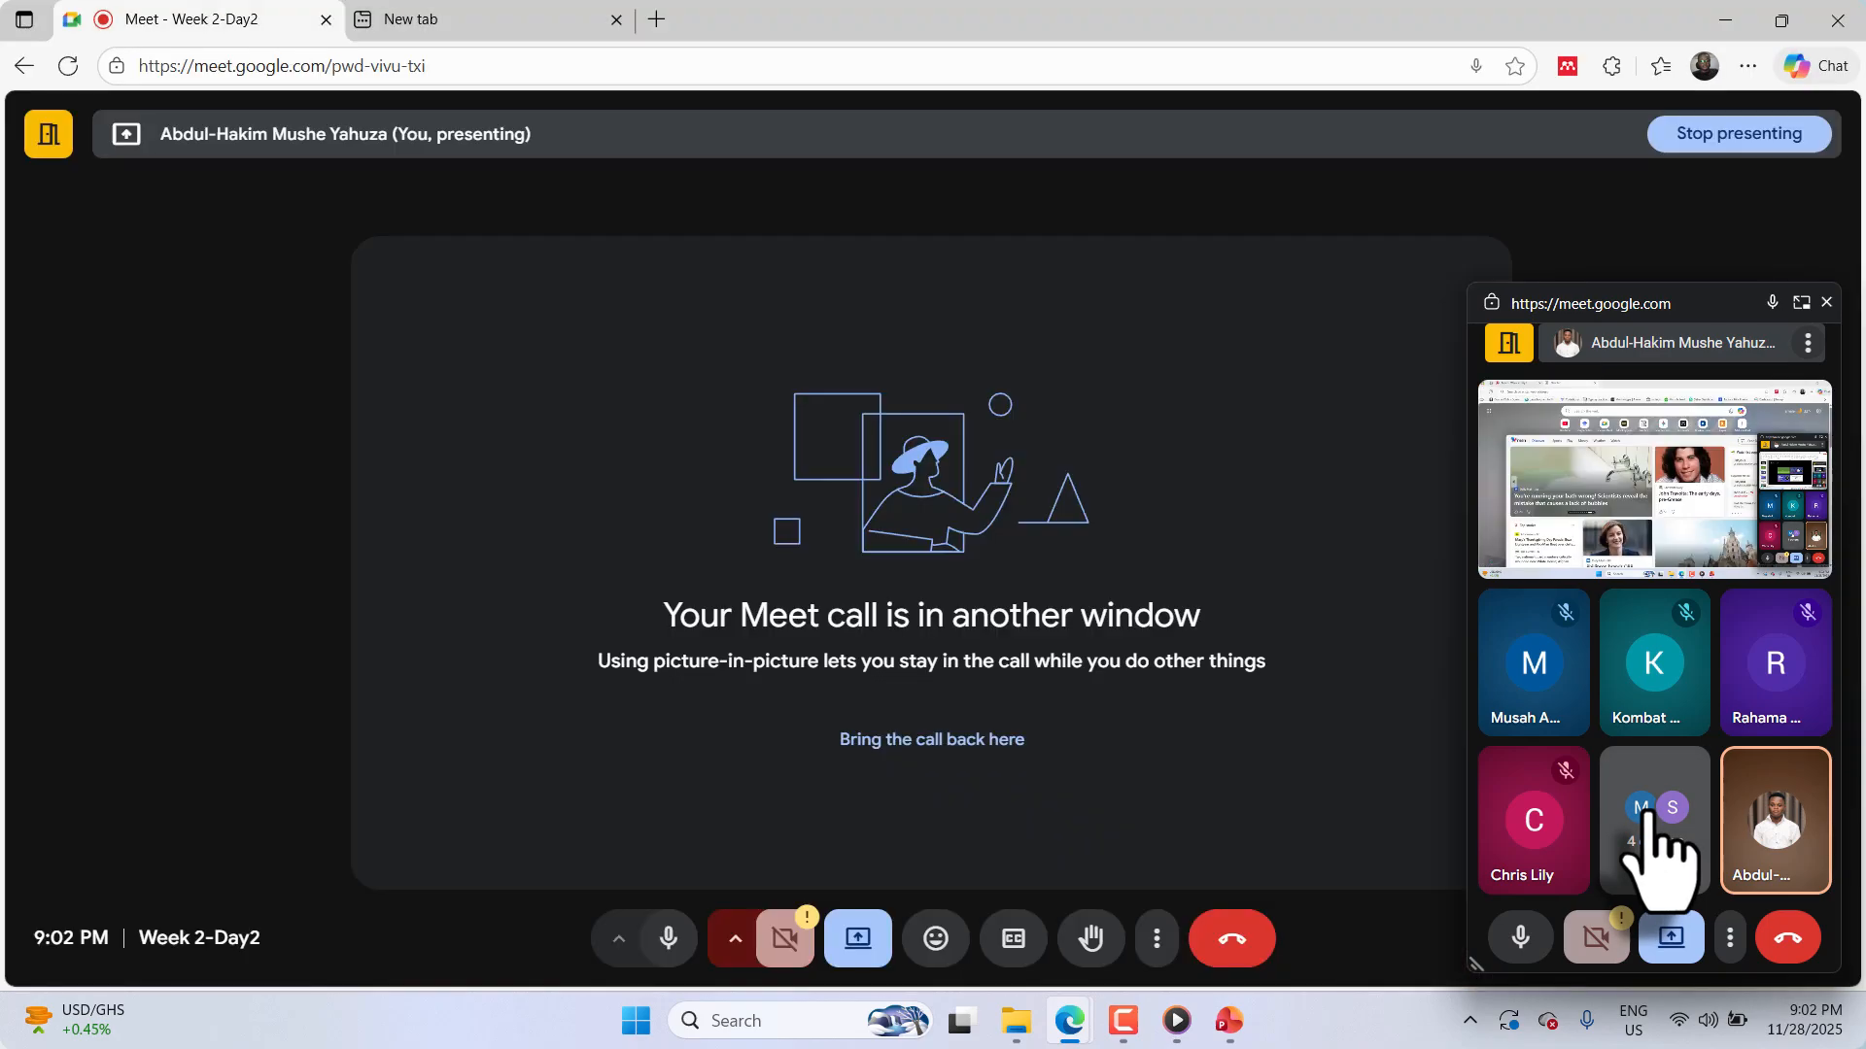
scroll(1701, 700, "down", 3)
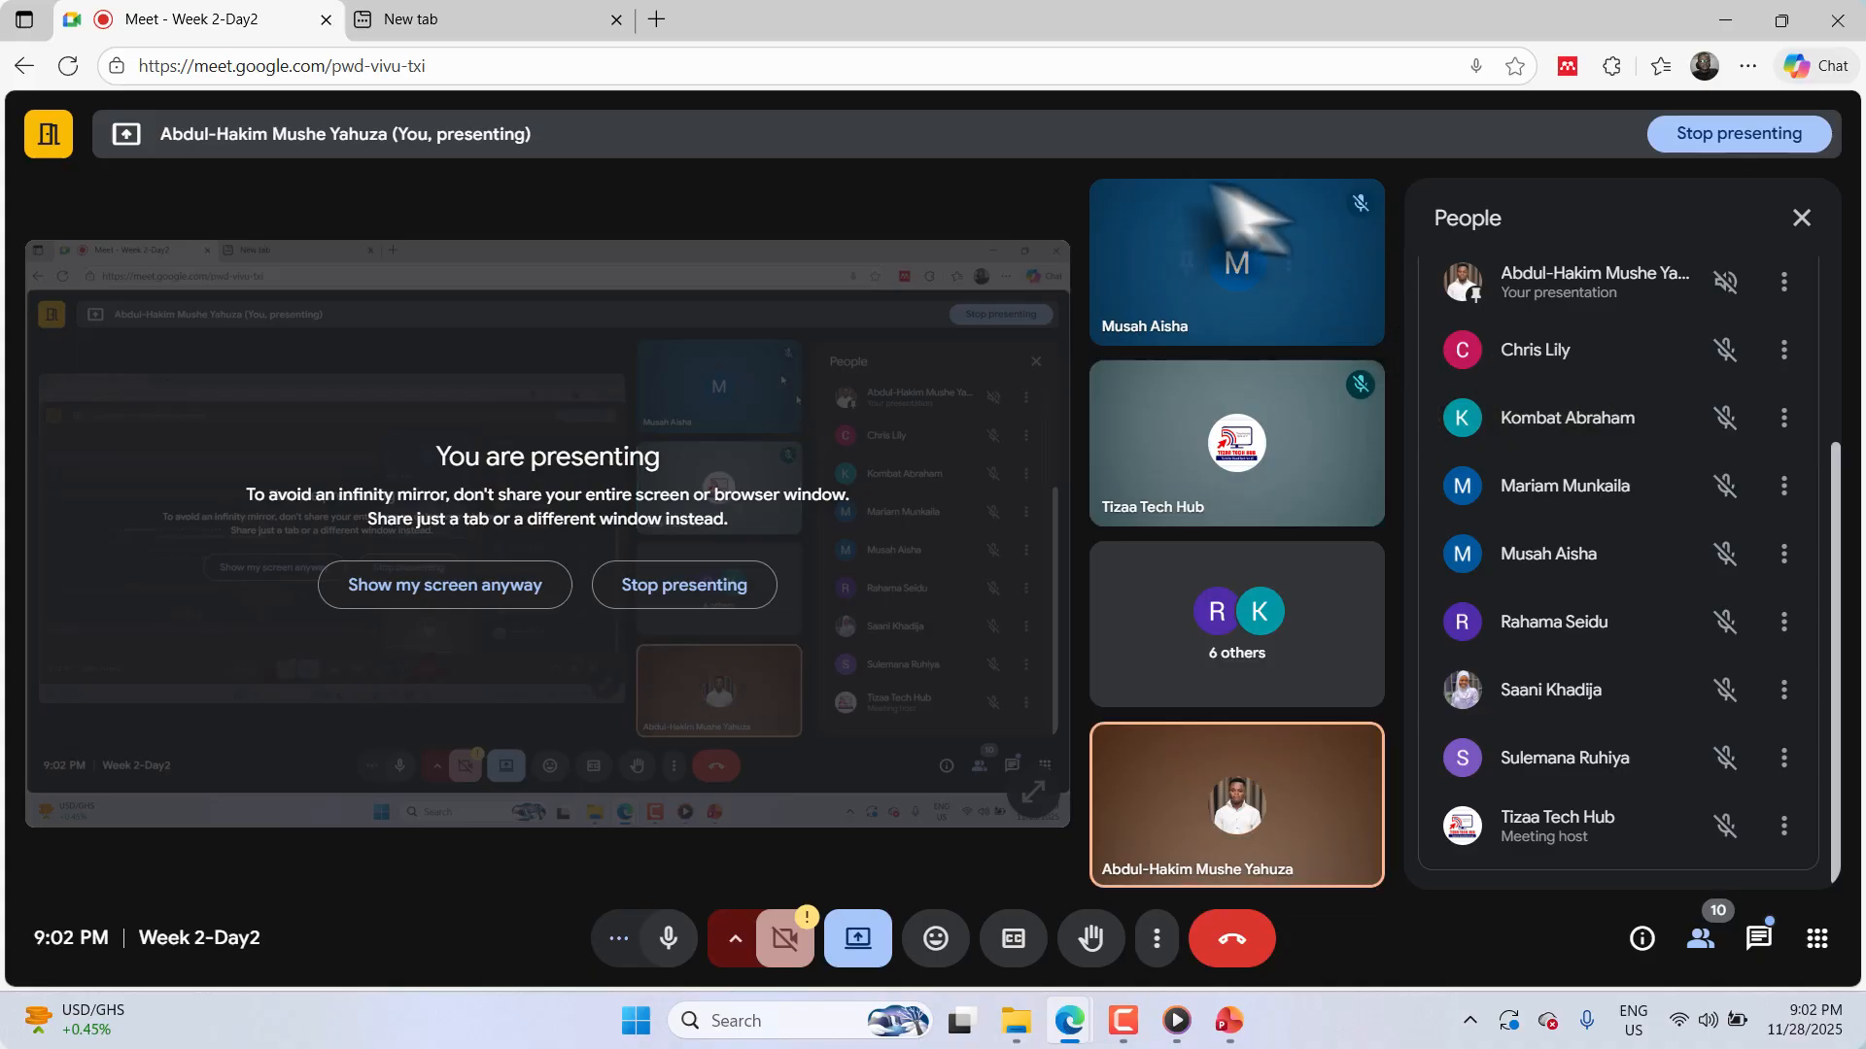
left_click(504, 21)
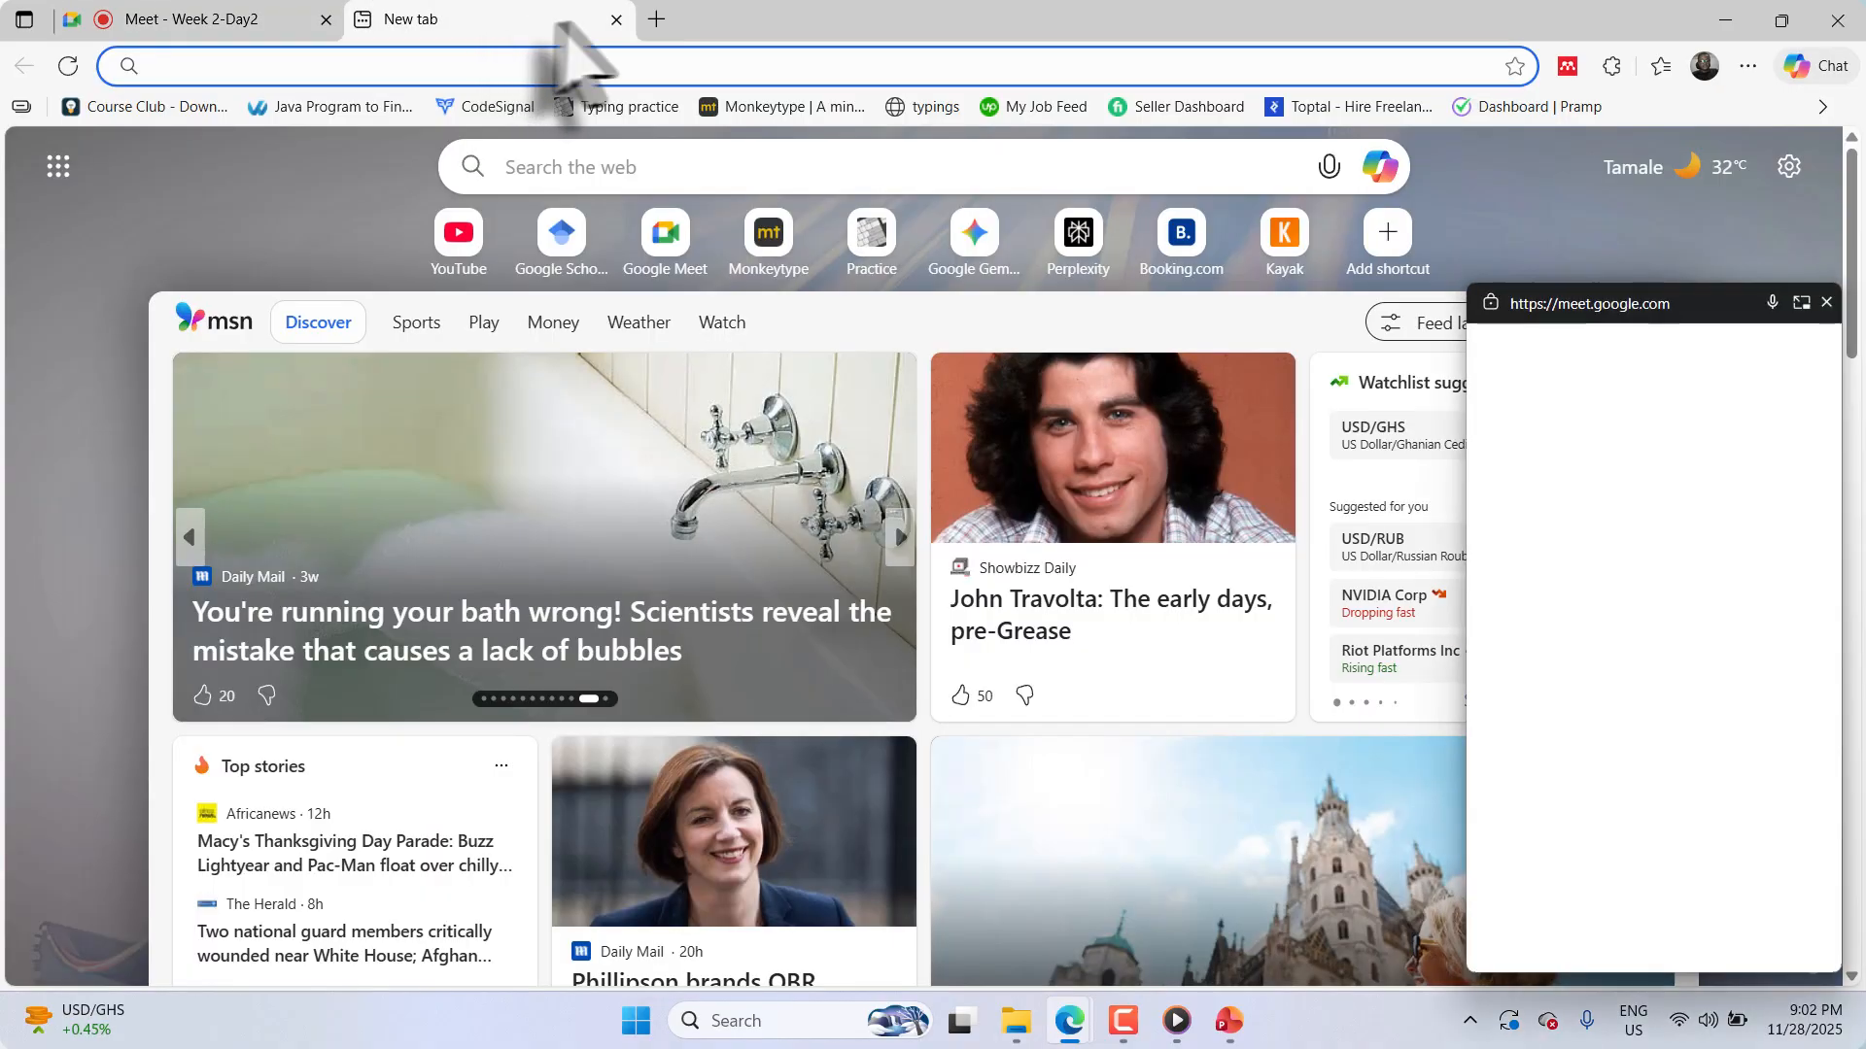
Step: Reopen a new browser tab so the Meet call floats again, and minimise the browser to return to Presentation2 in PowerPoint
left_click(615, 19)
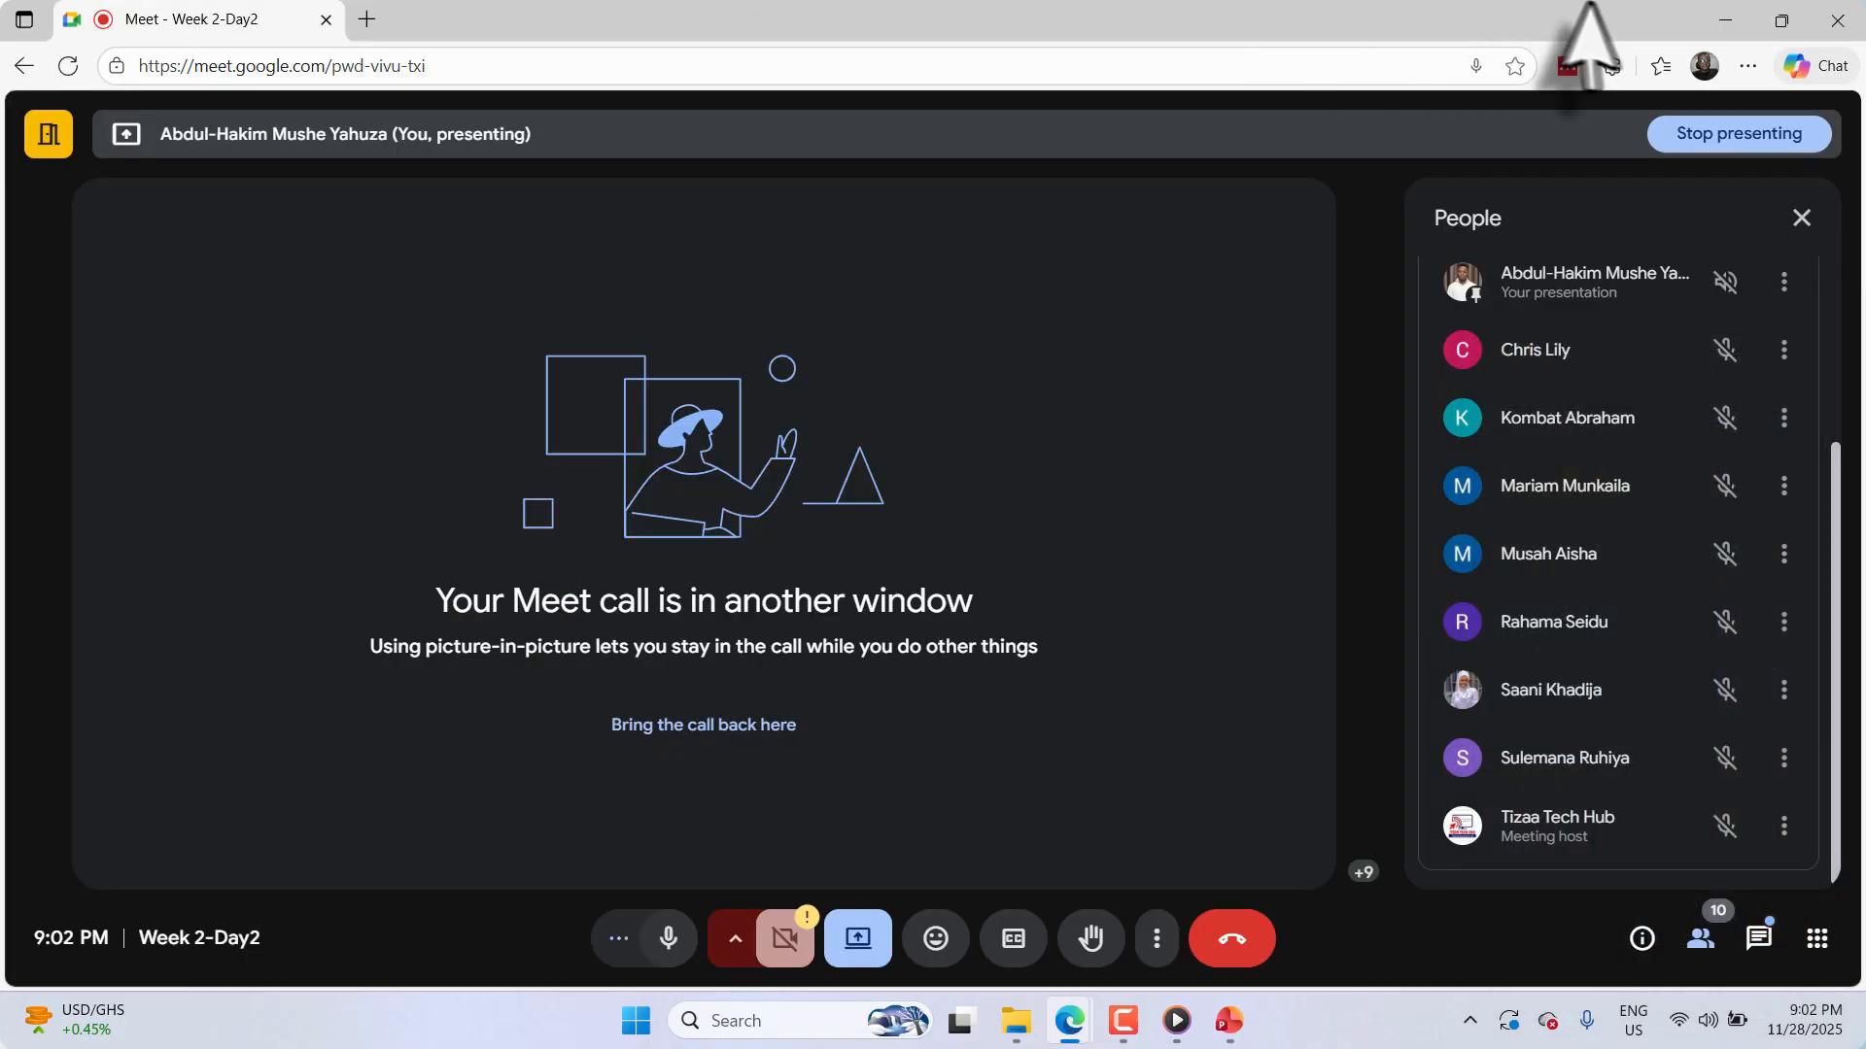
left_click(365, 19)
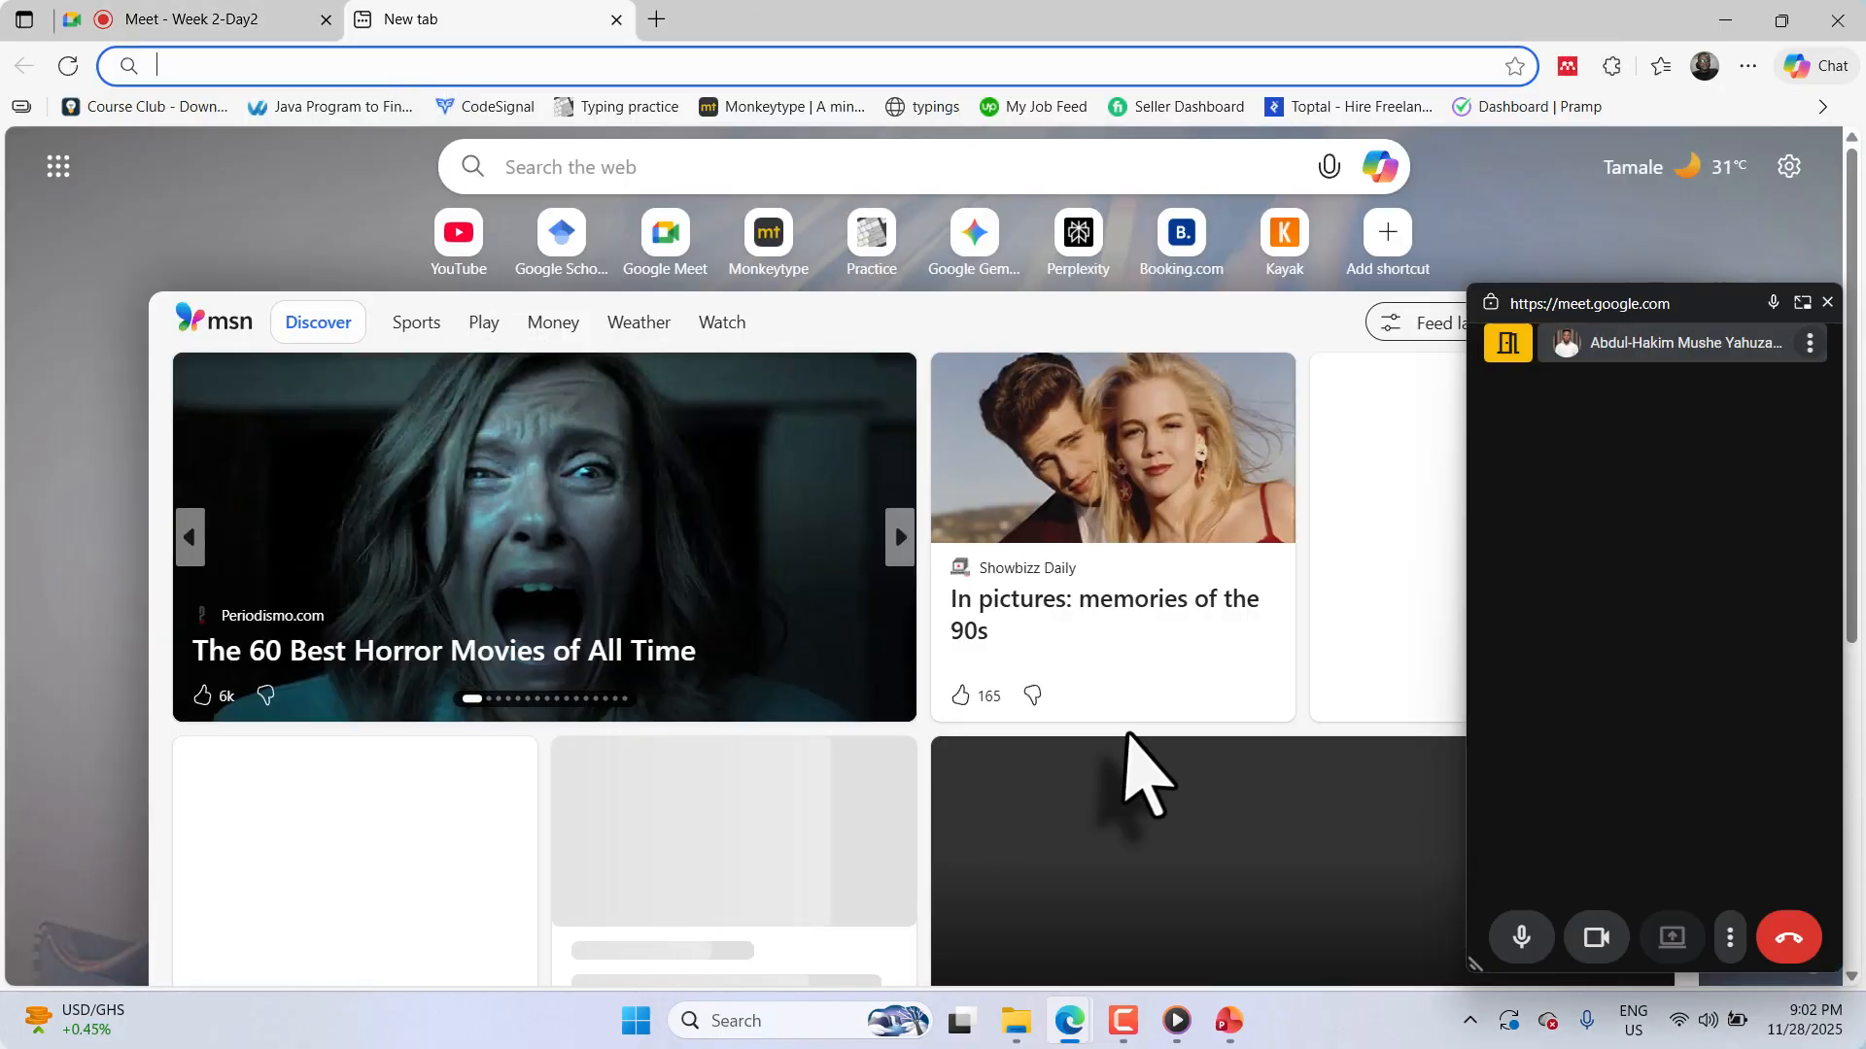
key("alt+Tab")
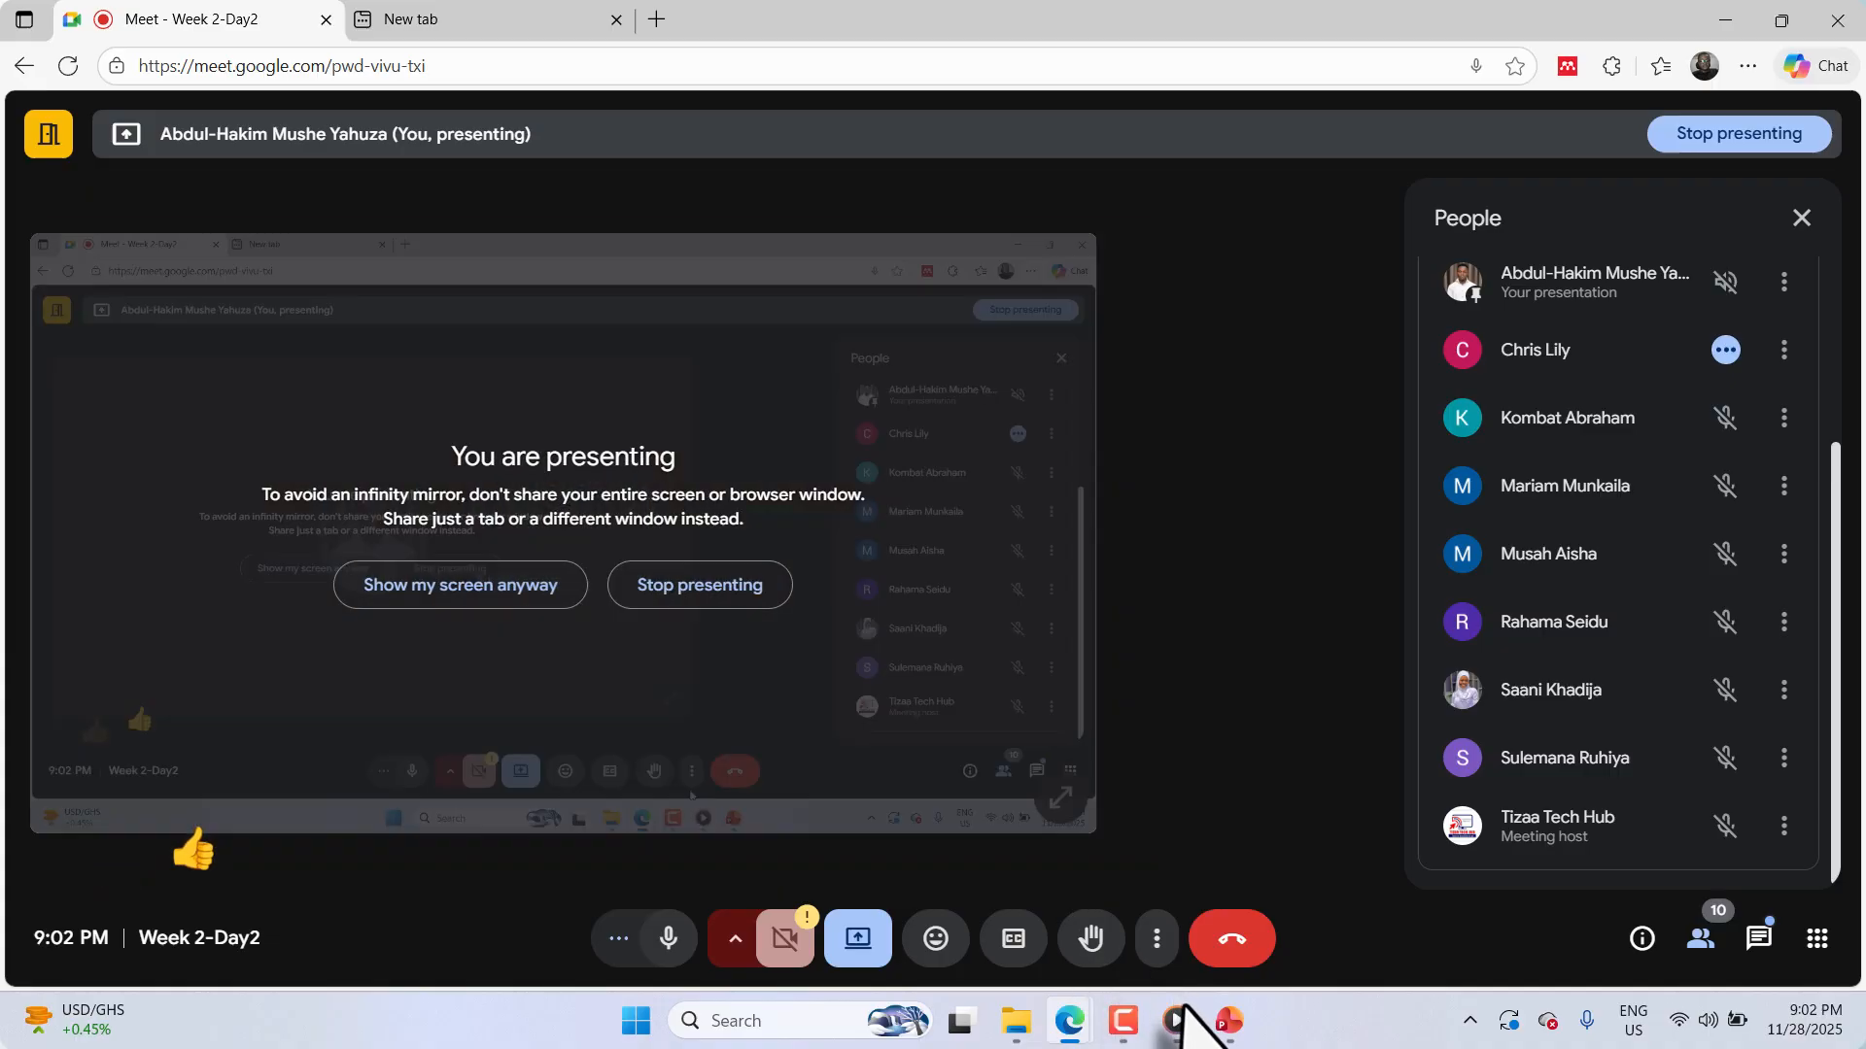
left_click(487, 20)
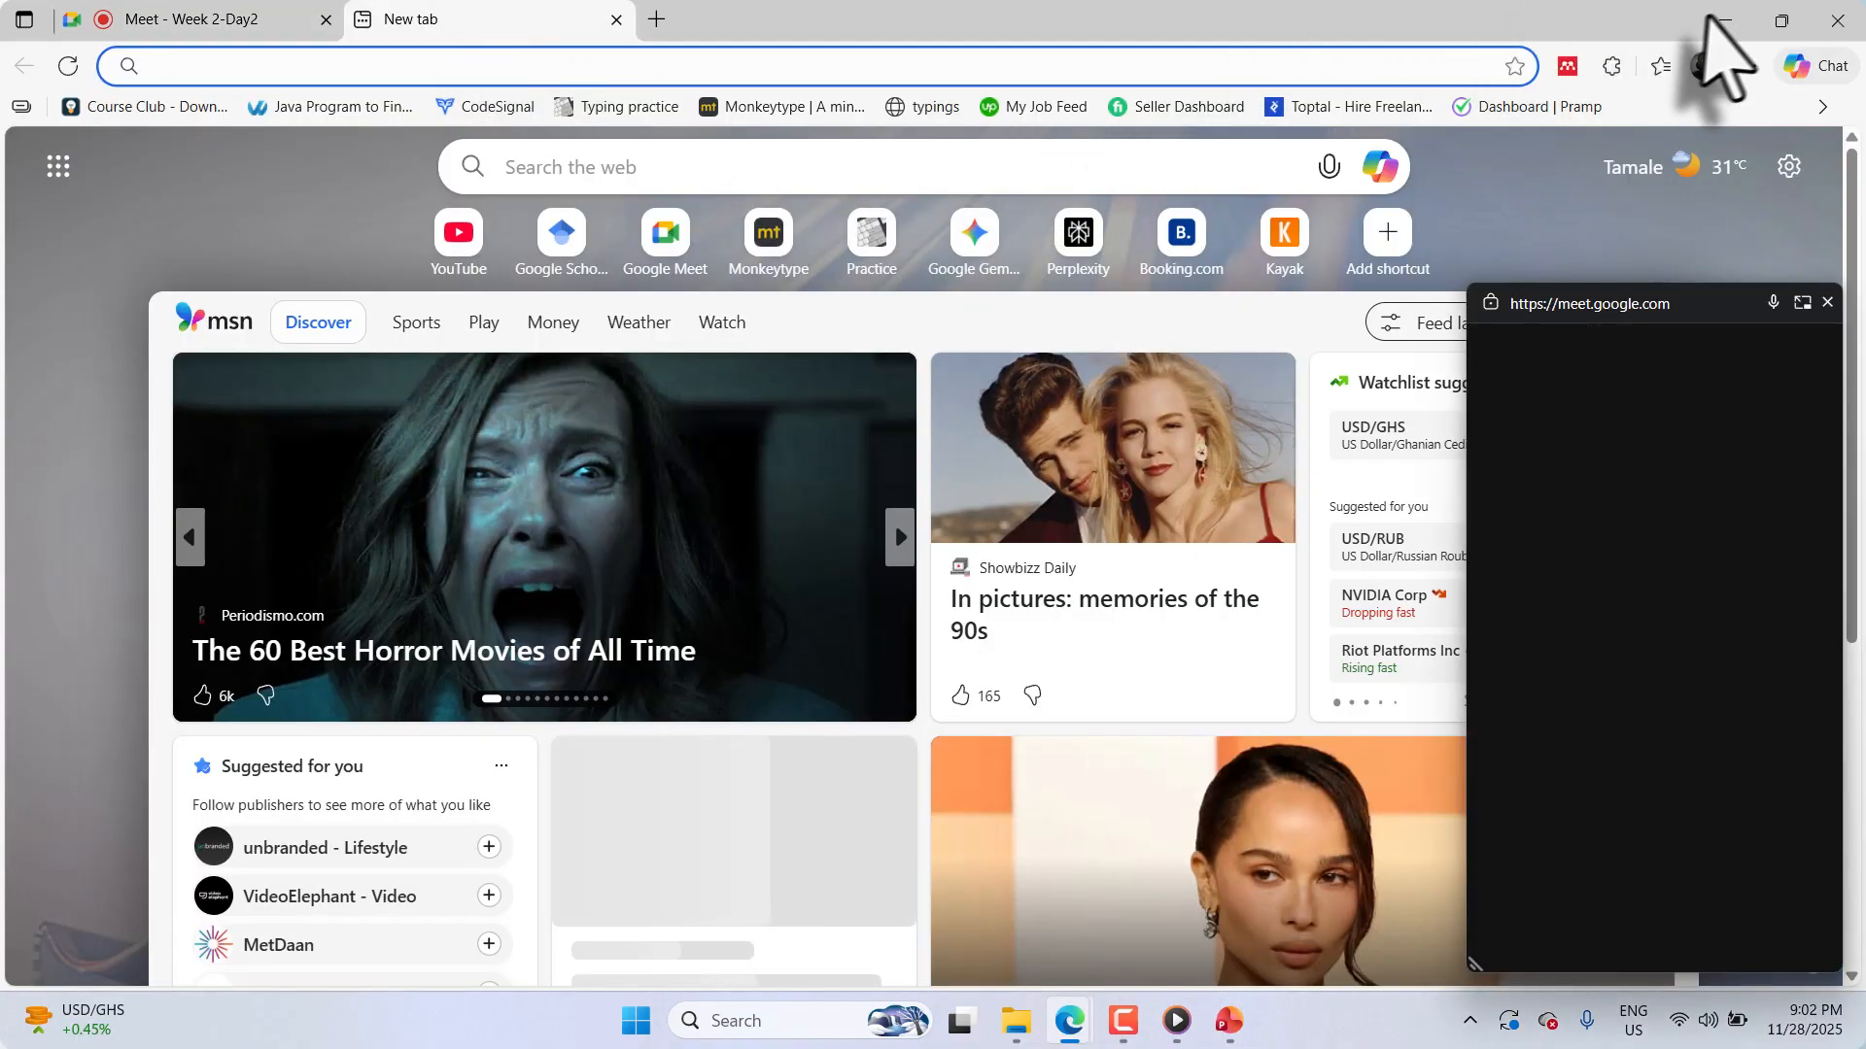
left_click(1724, 21)
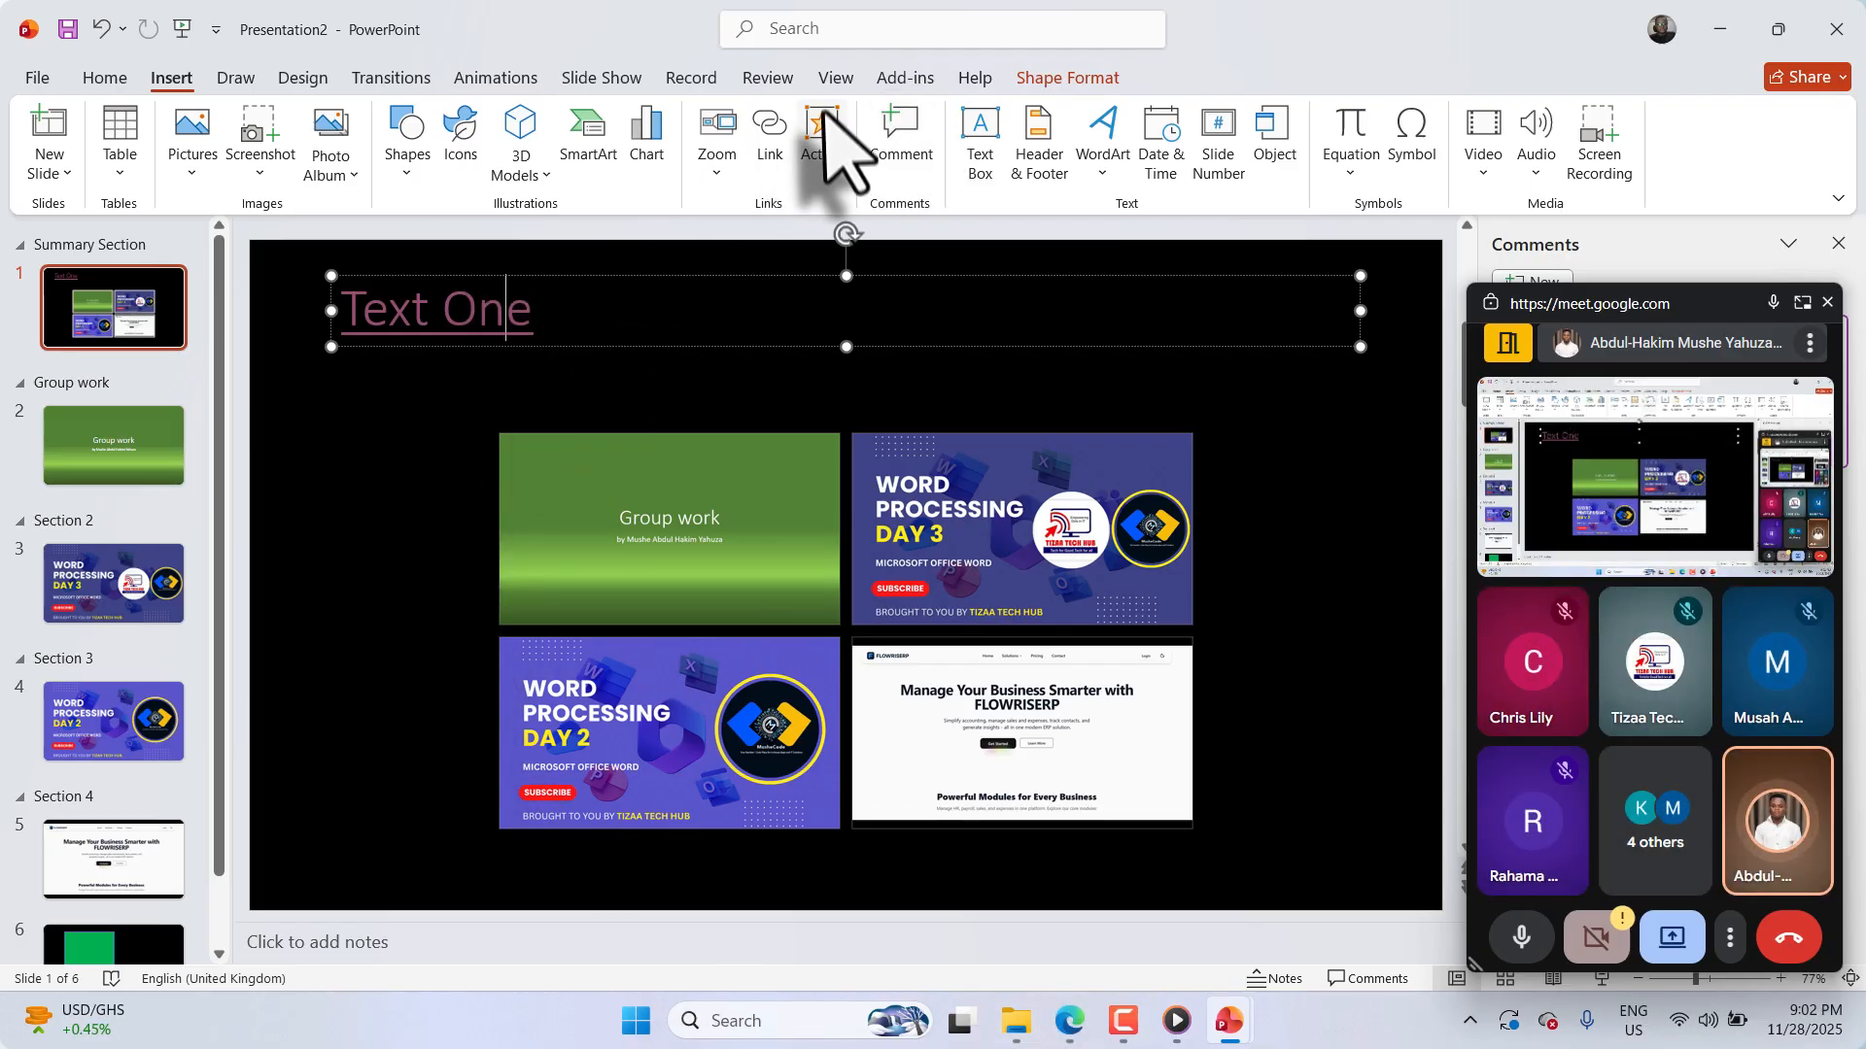
Step: Set the mouse-over action of the "Text One" title to None, leaving its mouse-click hyperlink in place
left_click(820, 154)
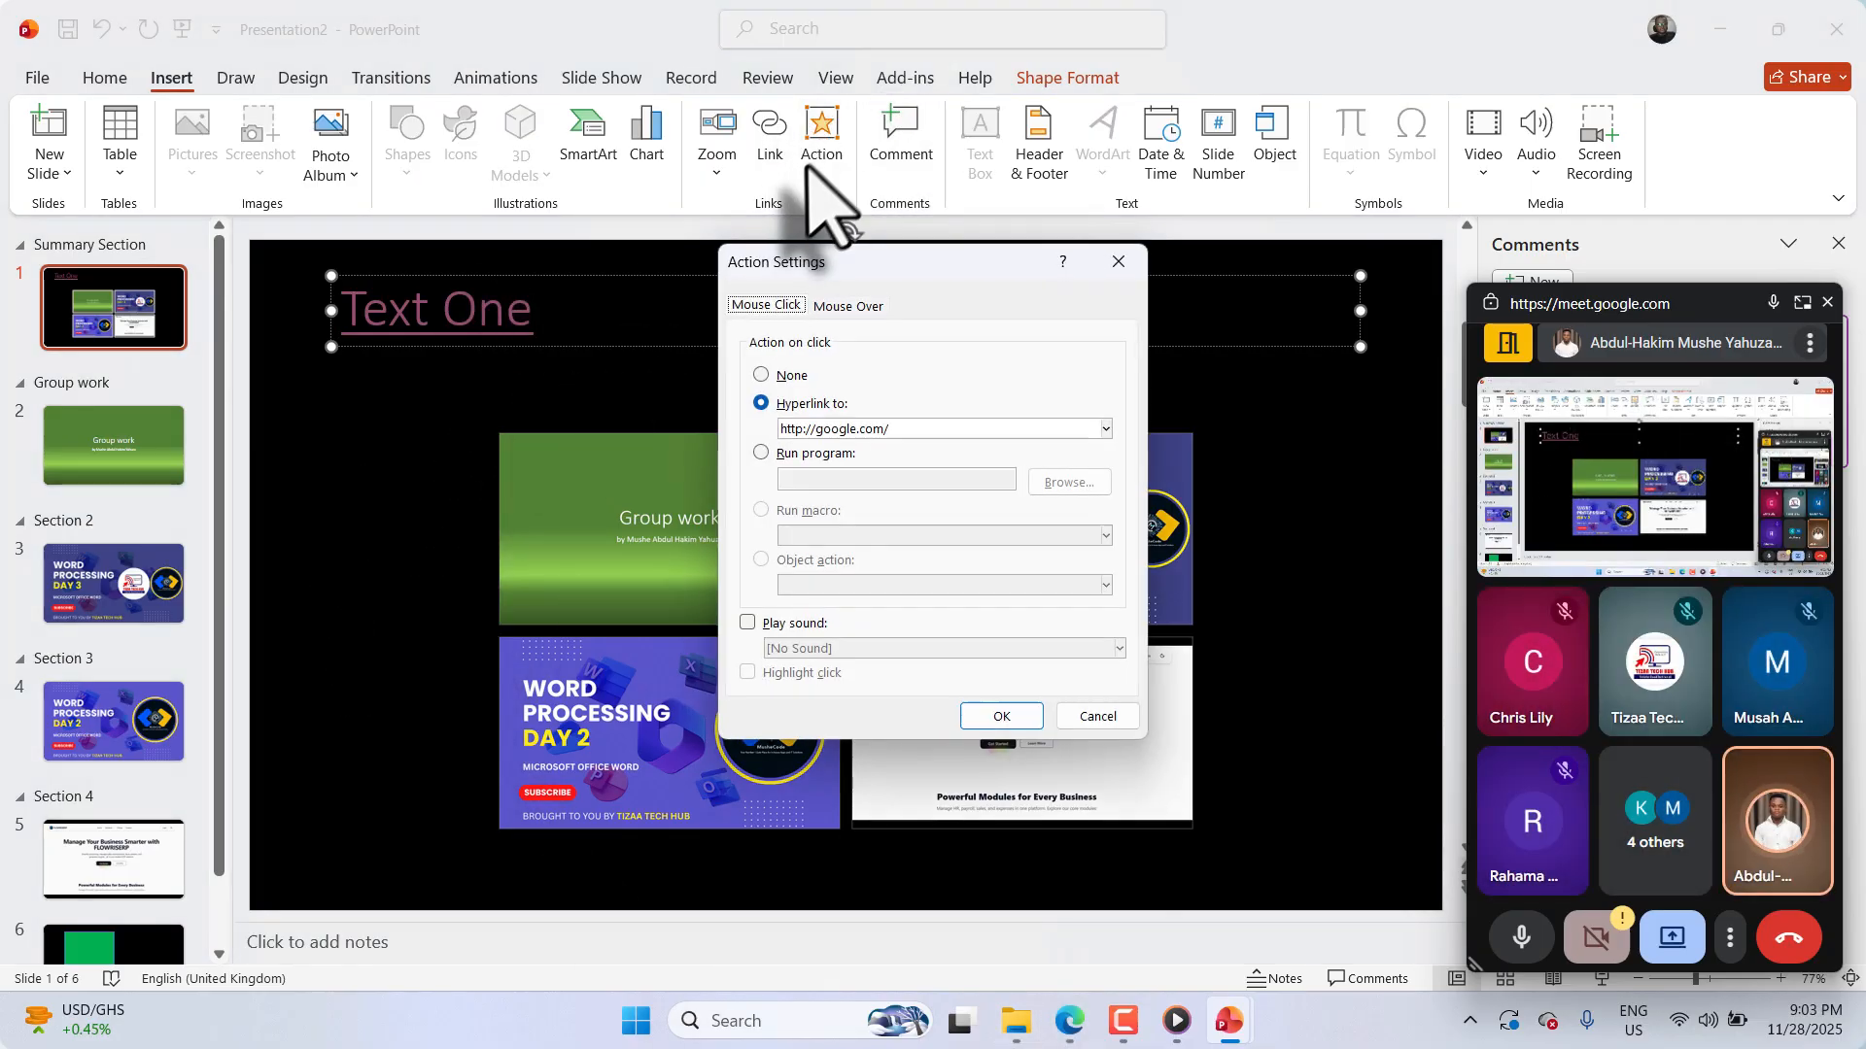
left_click(848, 305)
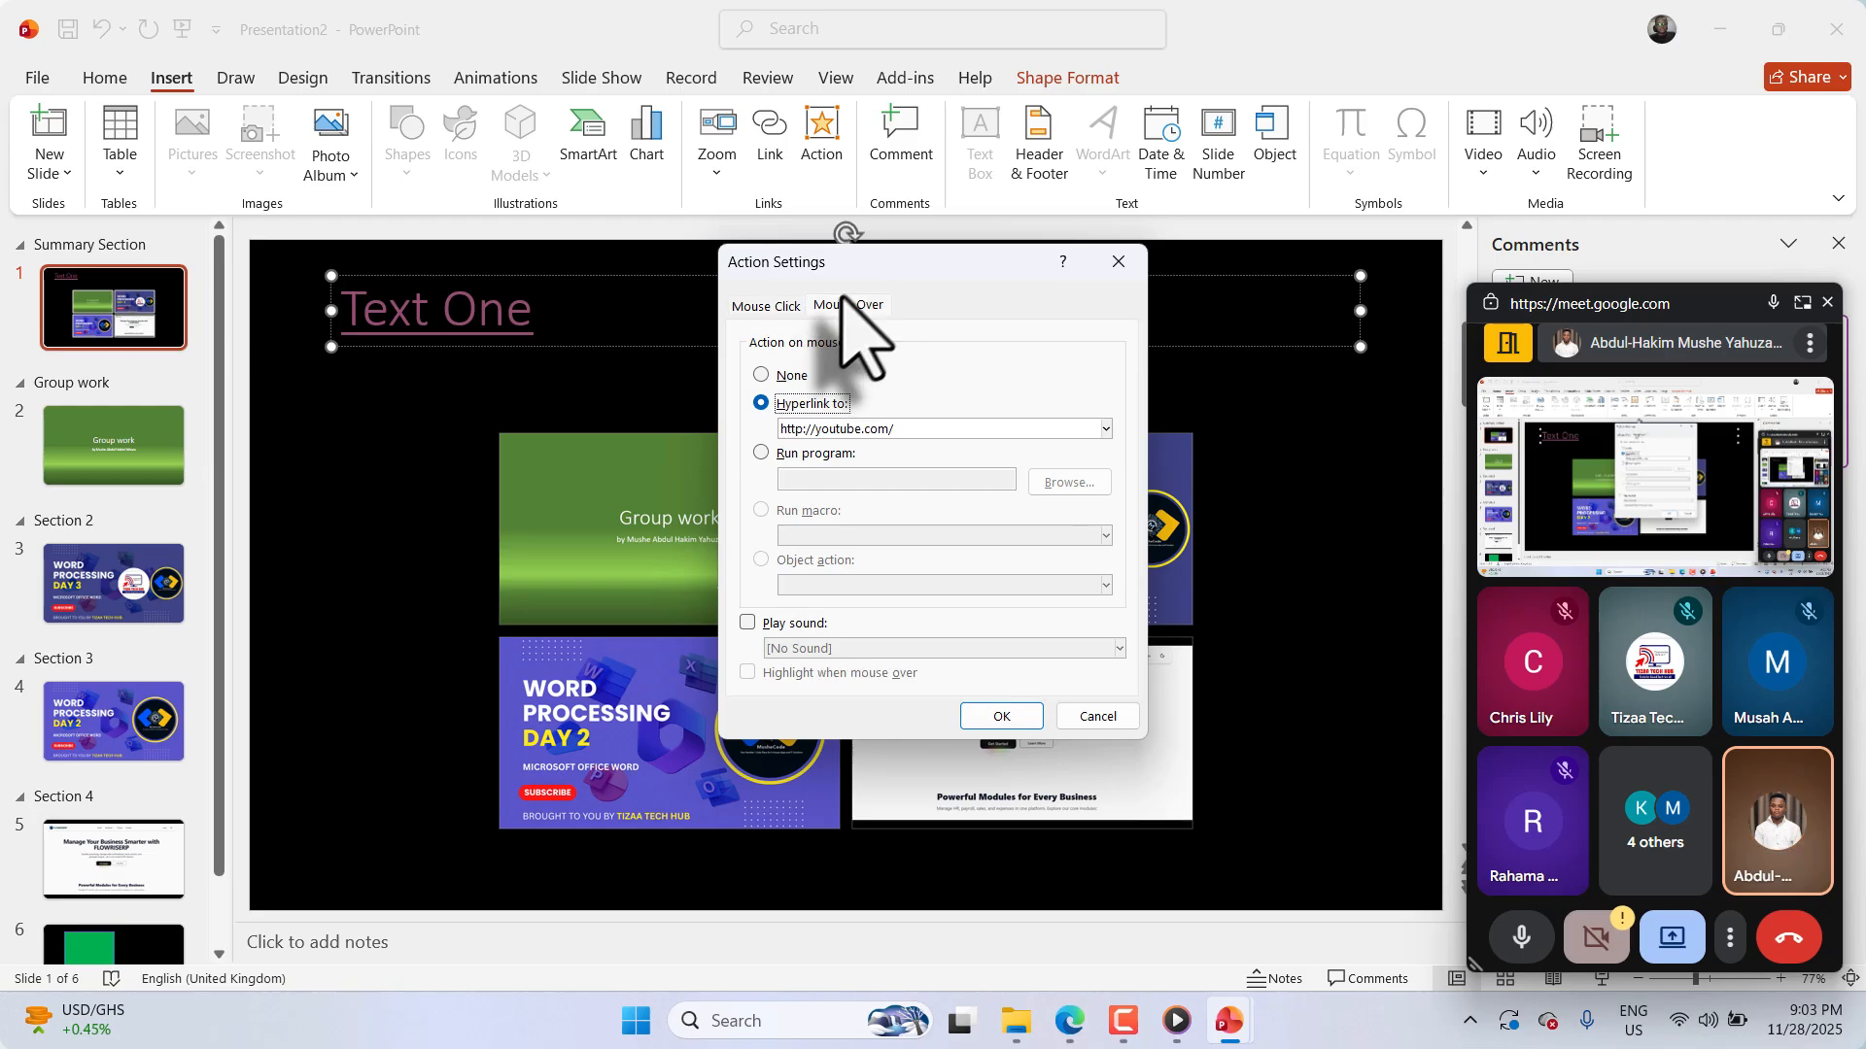
left_click(762, 376)
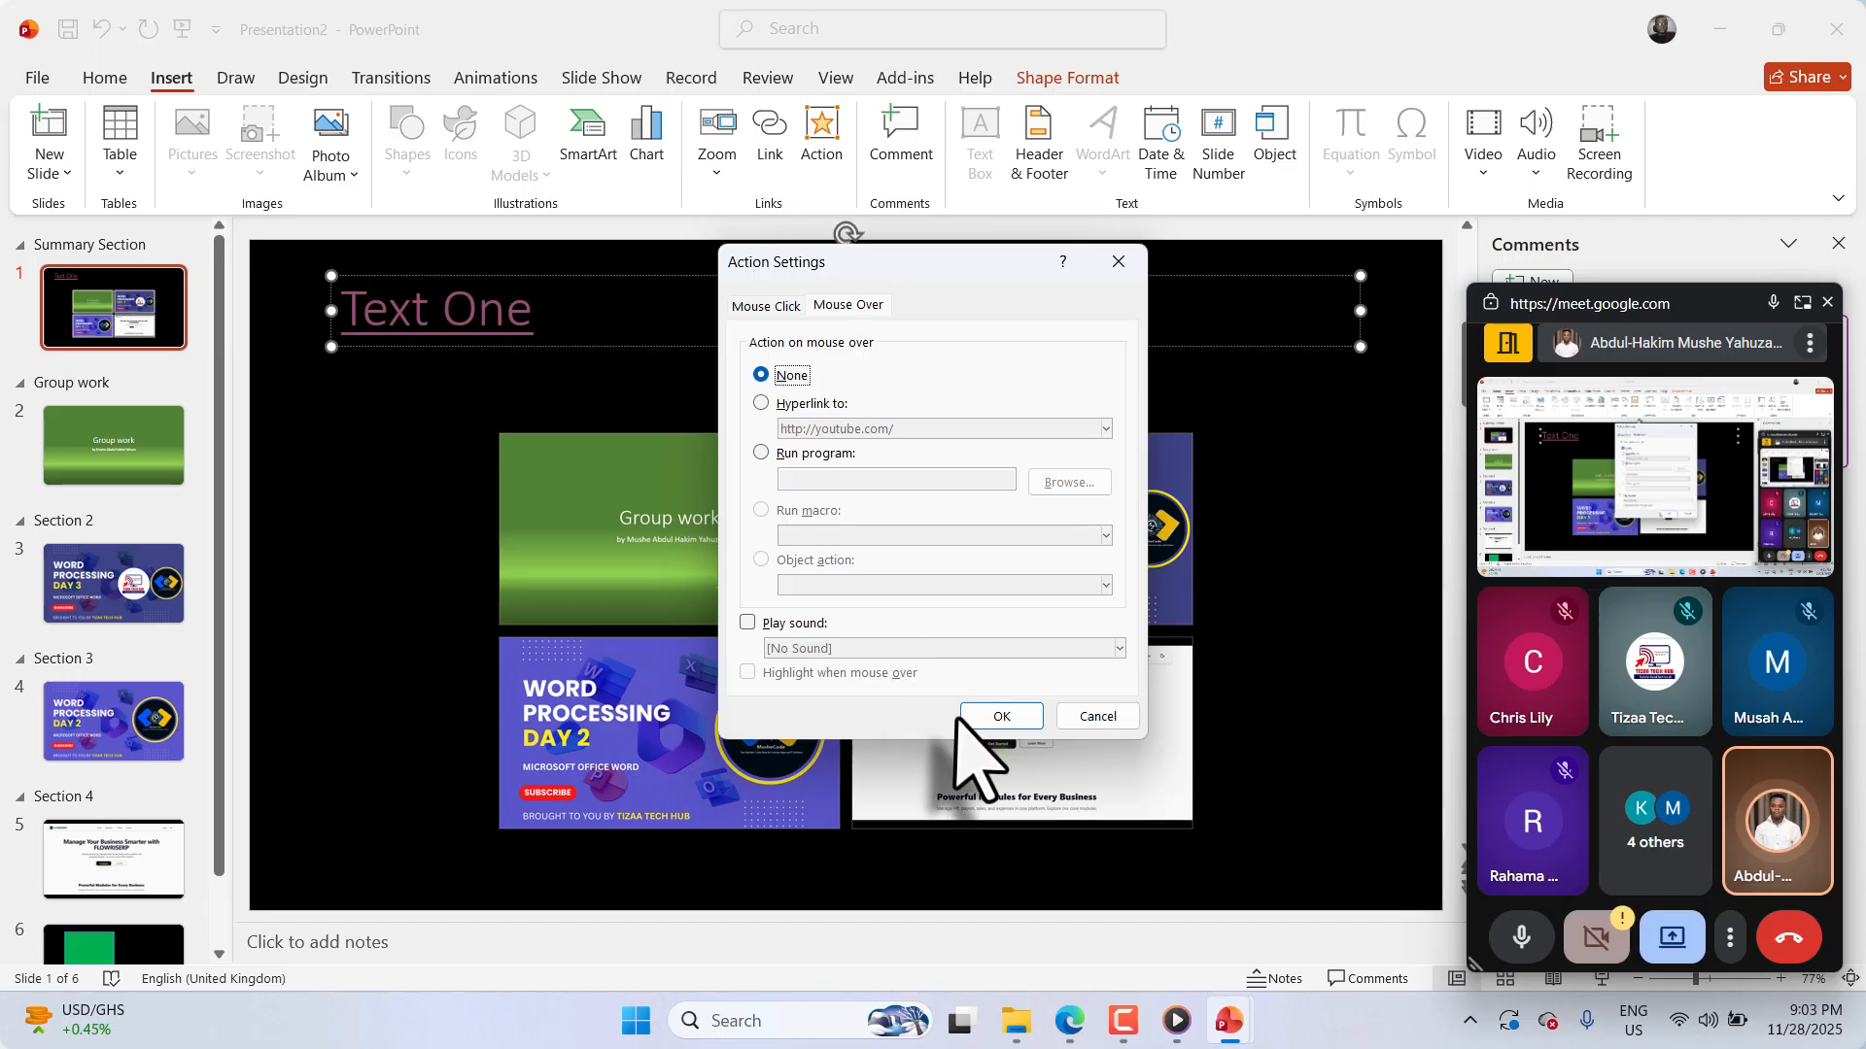
left_click_drag(972, 715, 966, 638)
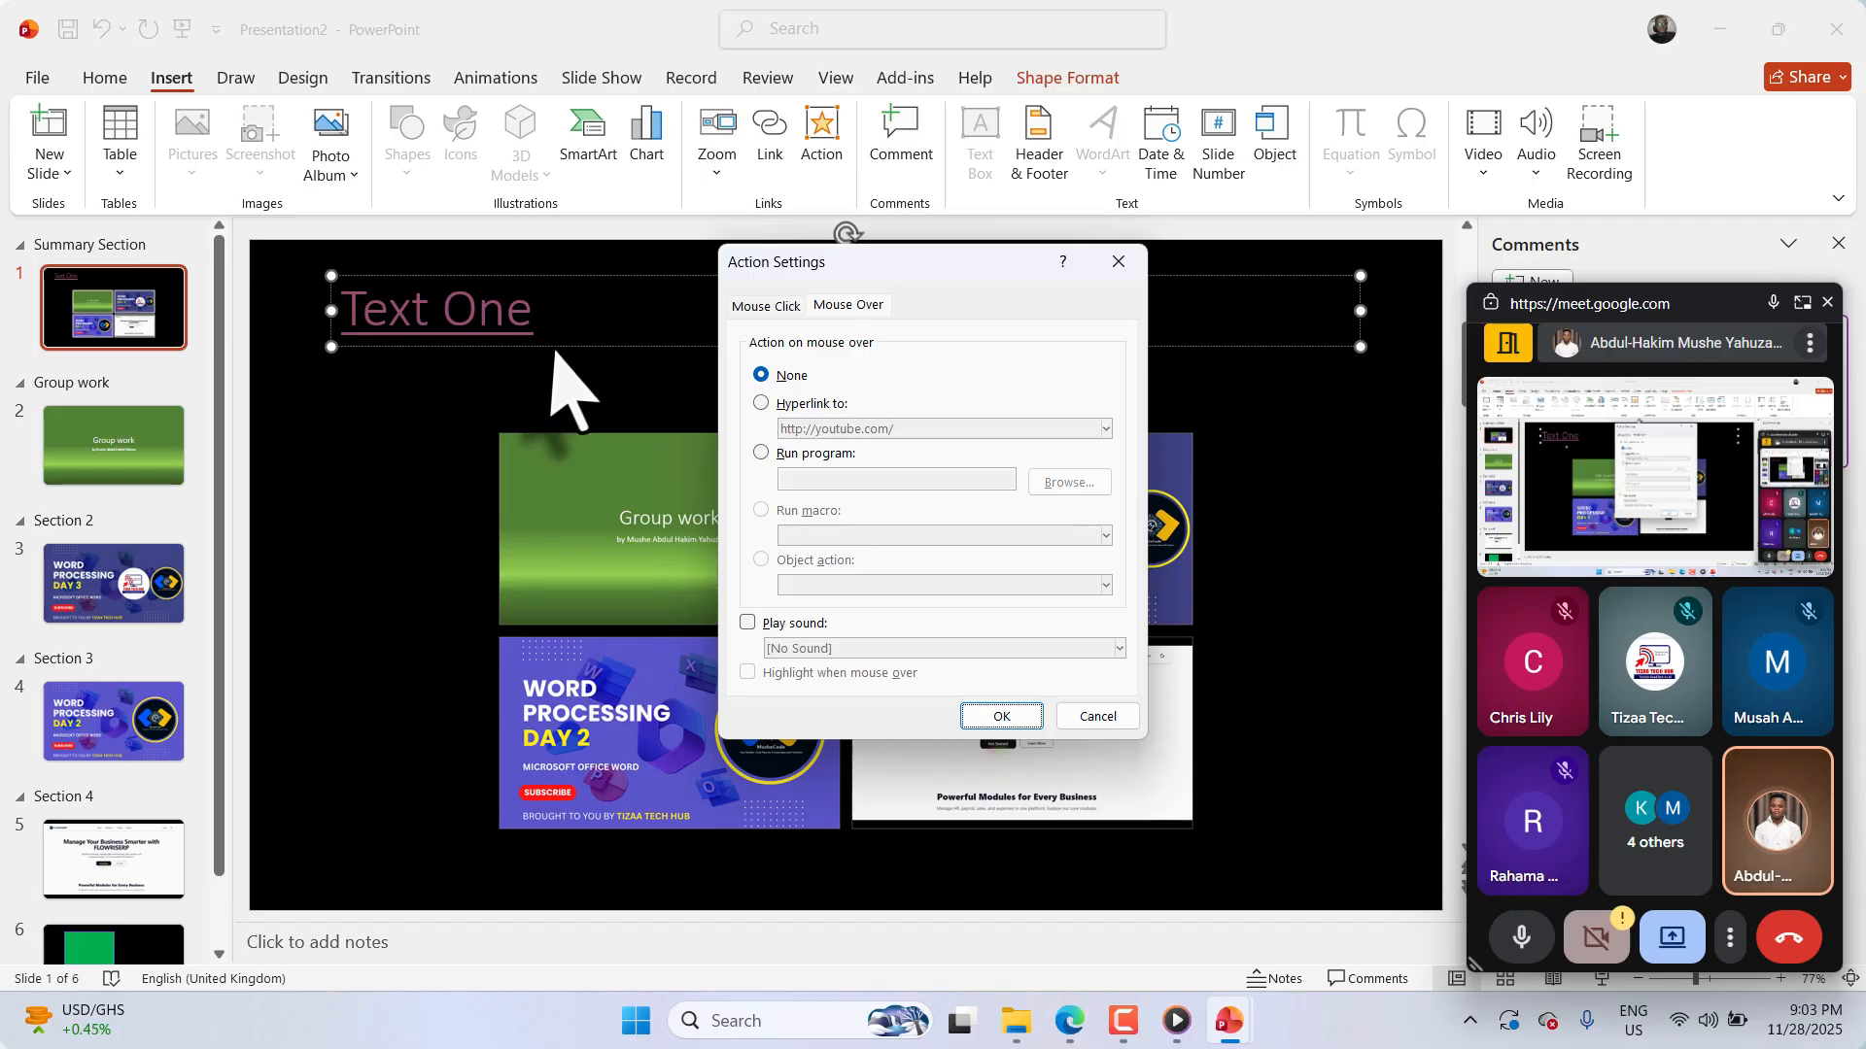
left_click(980, 717)
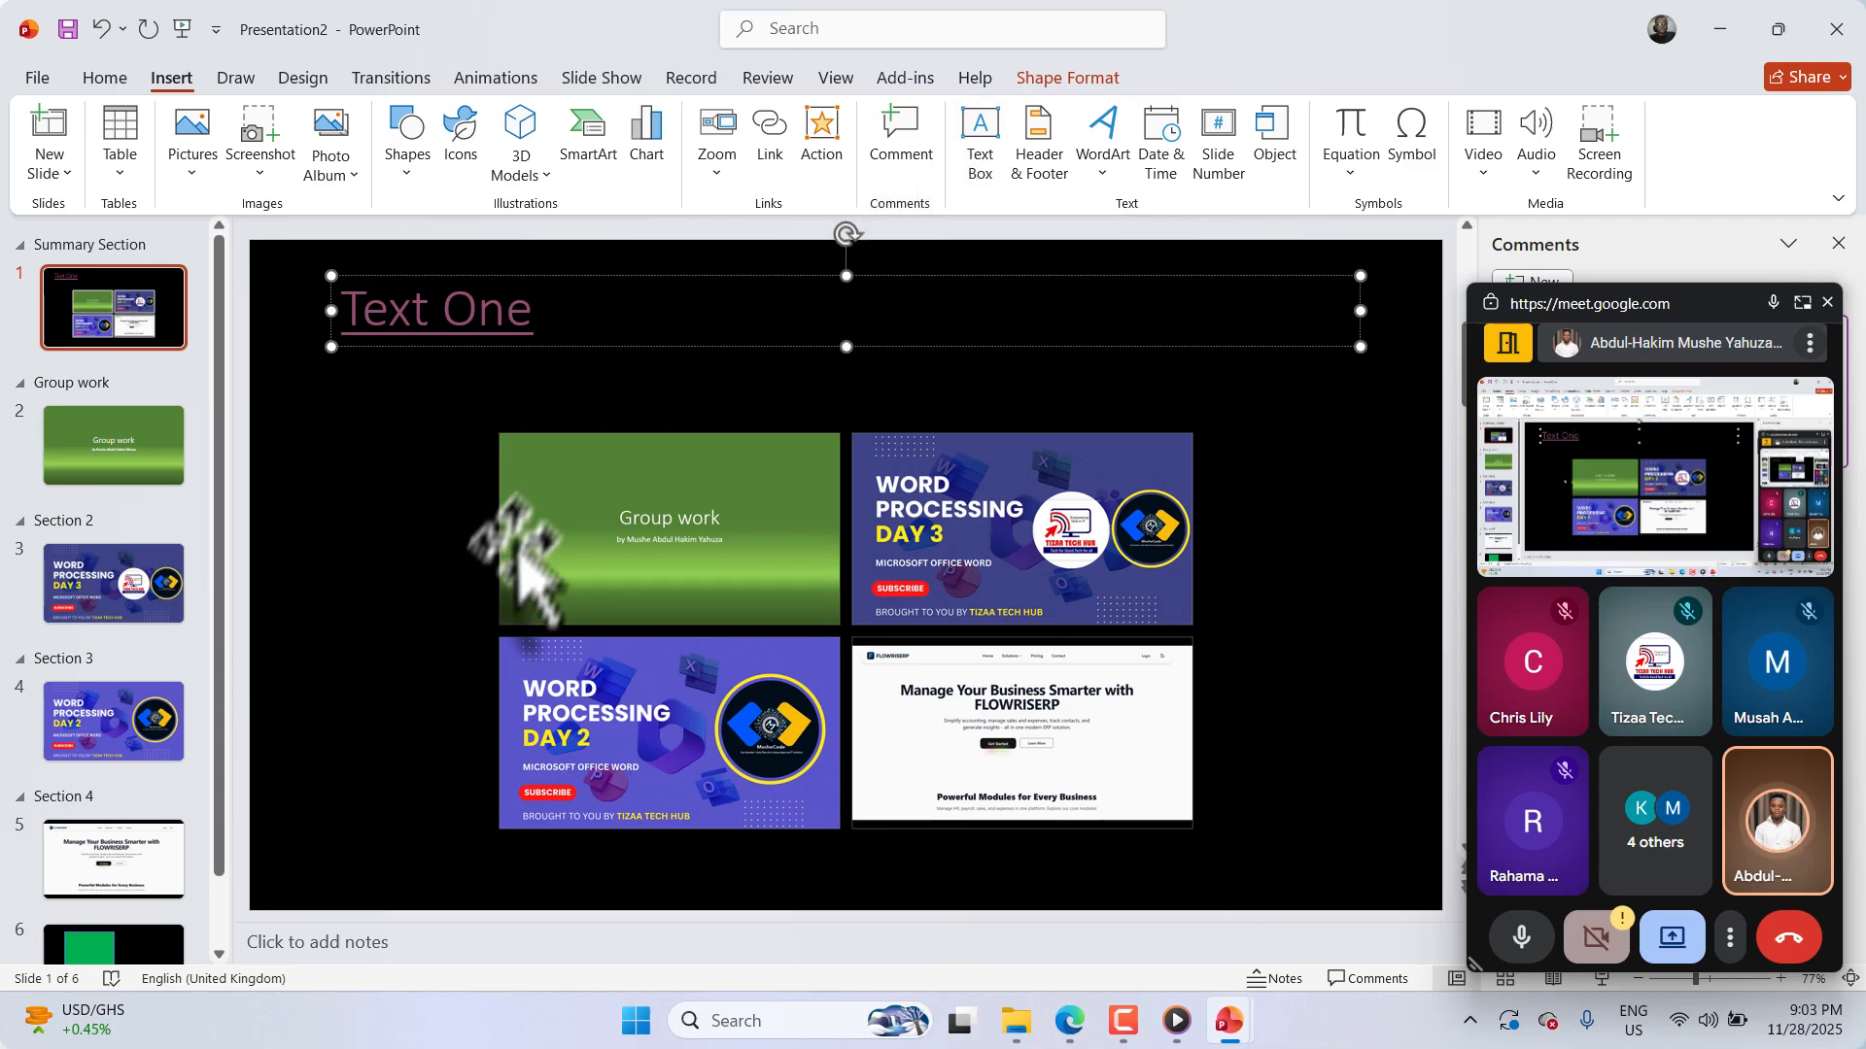
Step: Insert a new slide with title and content placeholders after the summary slide and place the cursor in its content placeholder
left_click(64, 931)
scroll(97, 817, "down", 1)
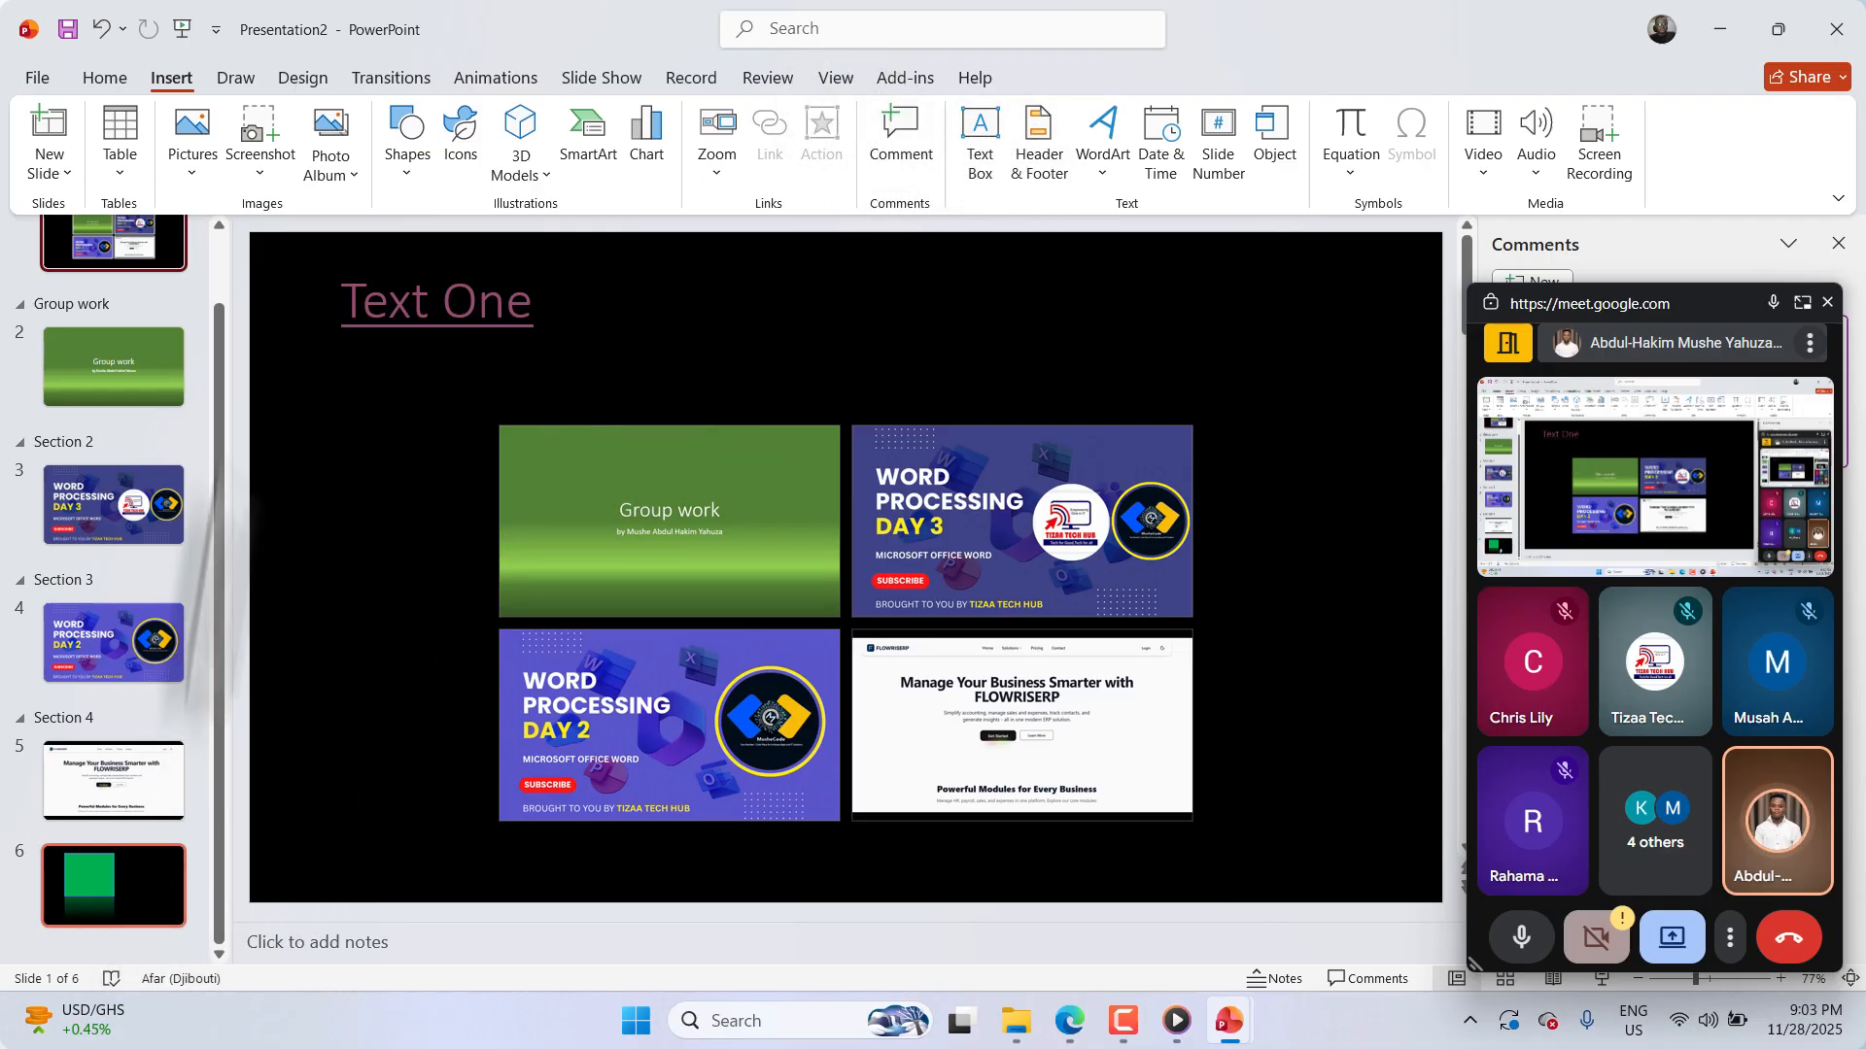
left_click(48, 132)
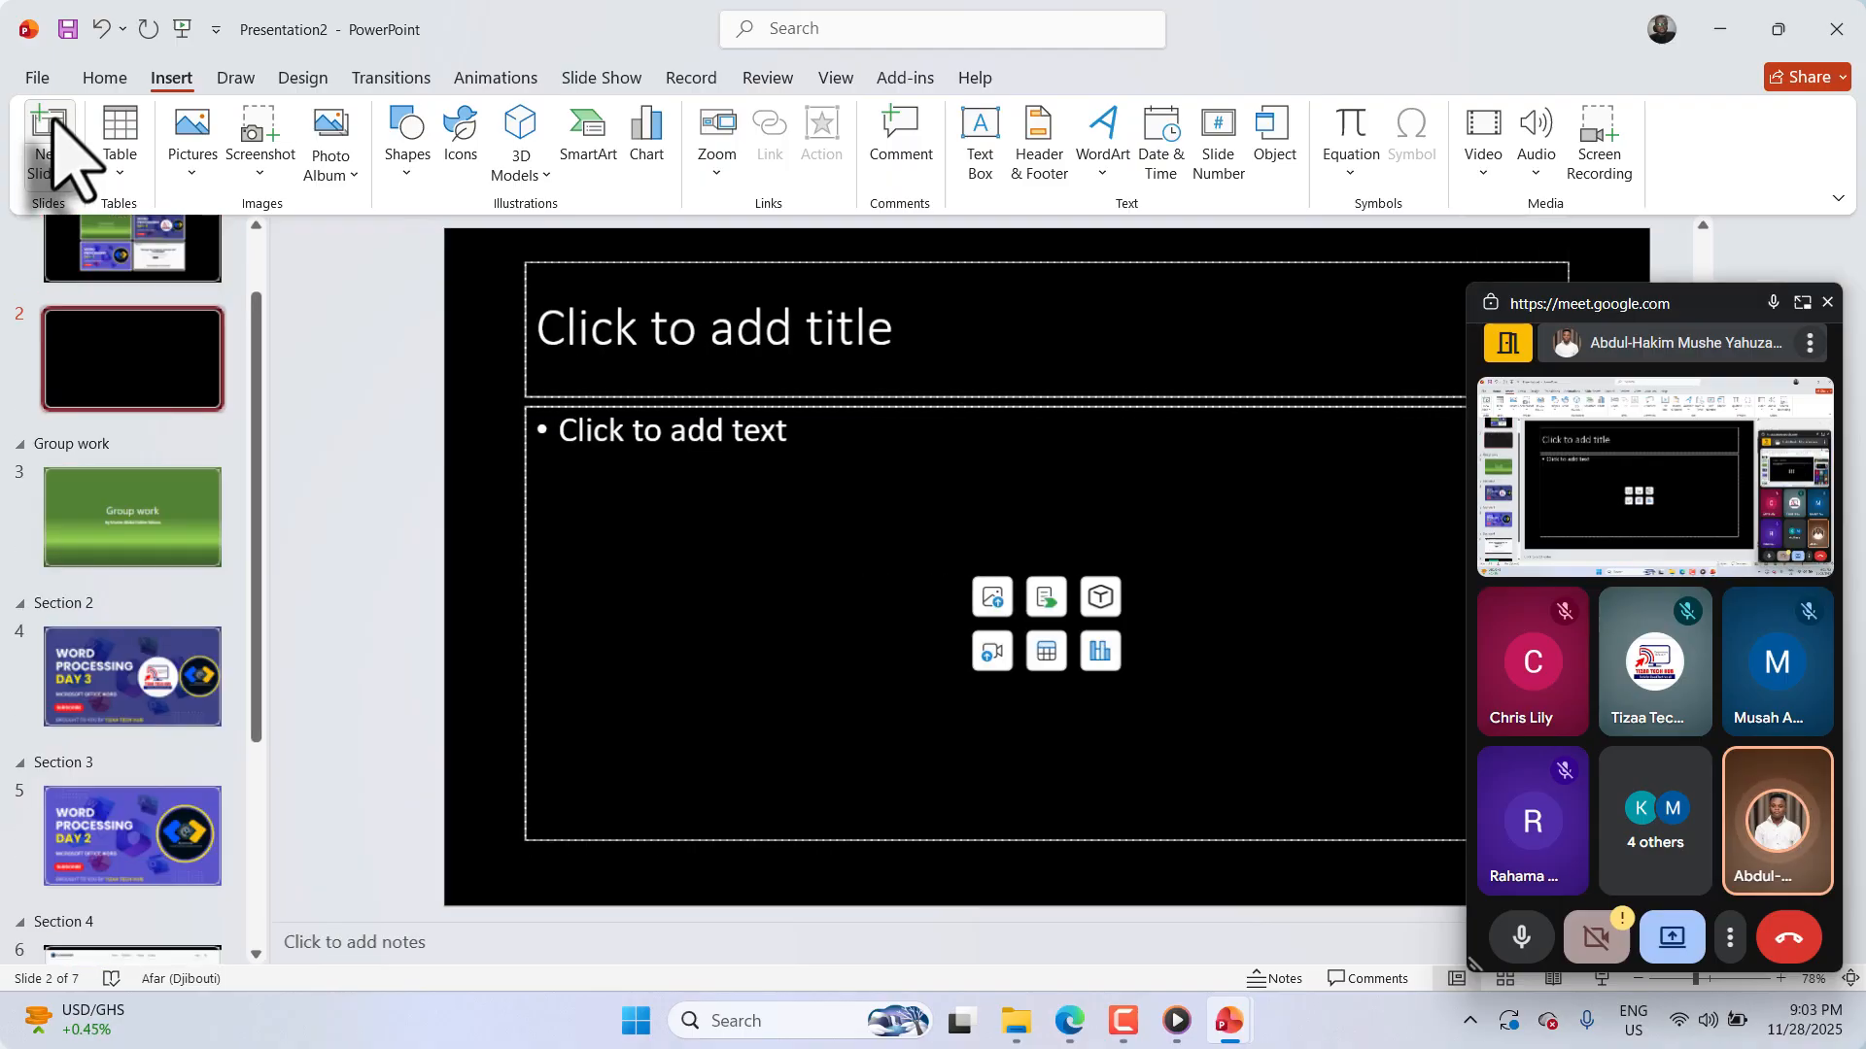
left_click(775, 442)
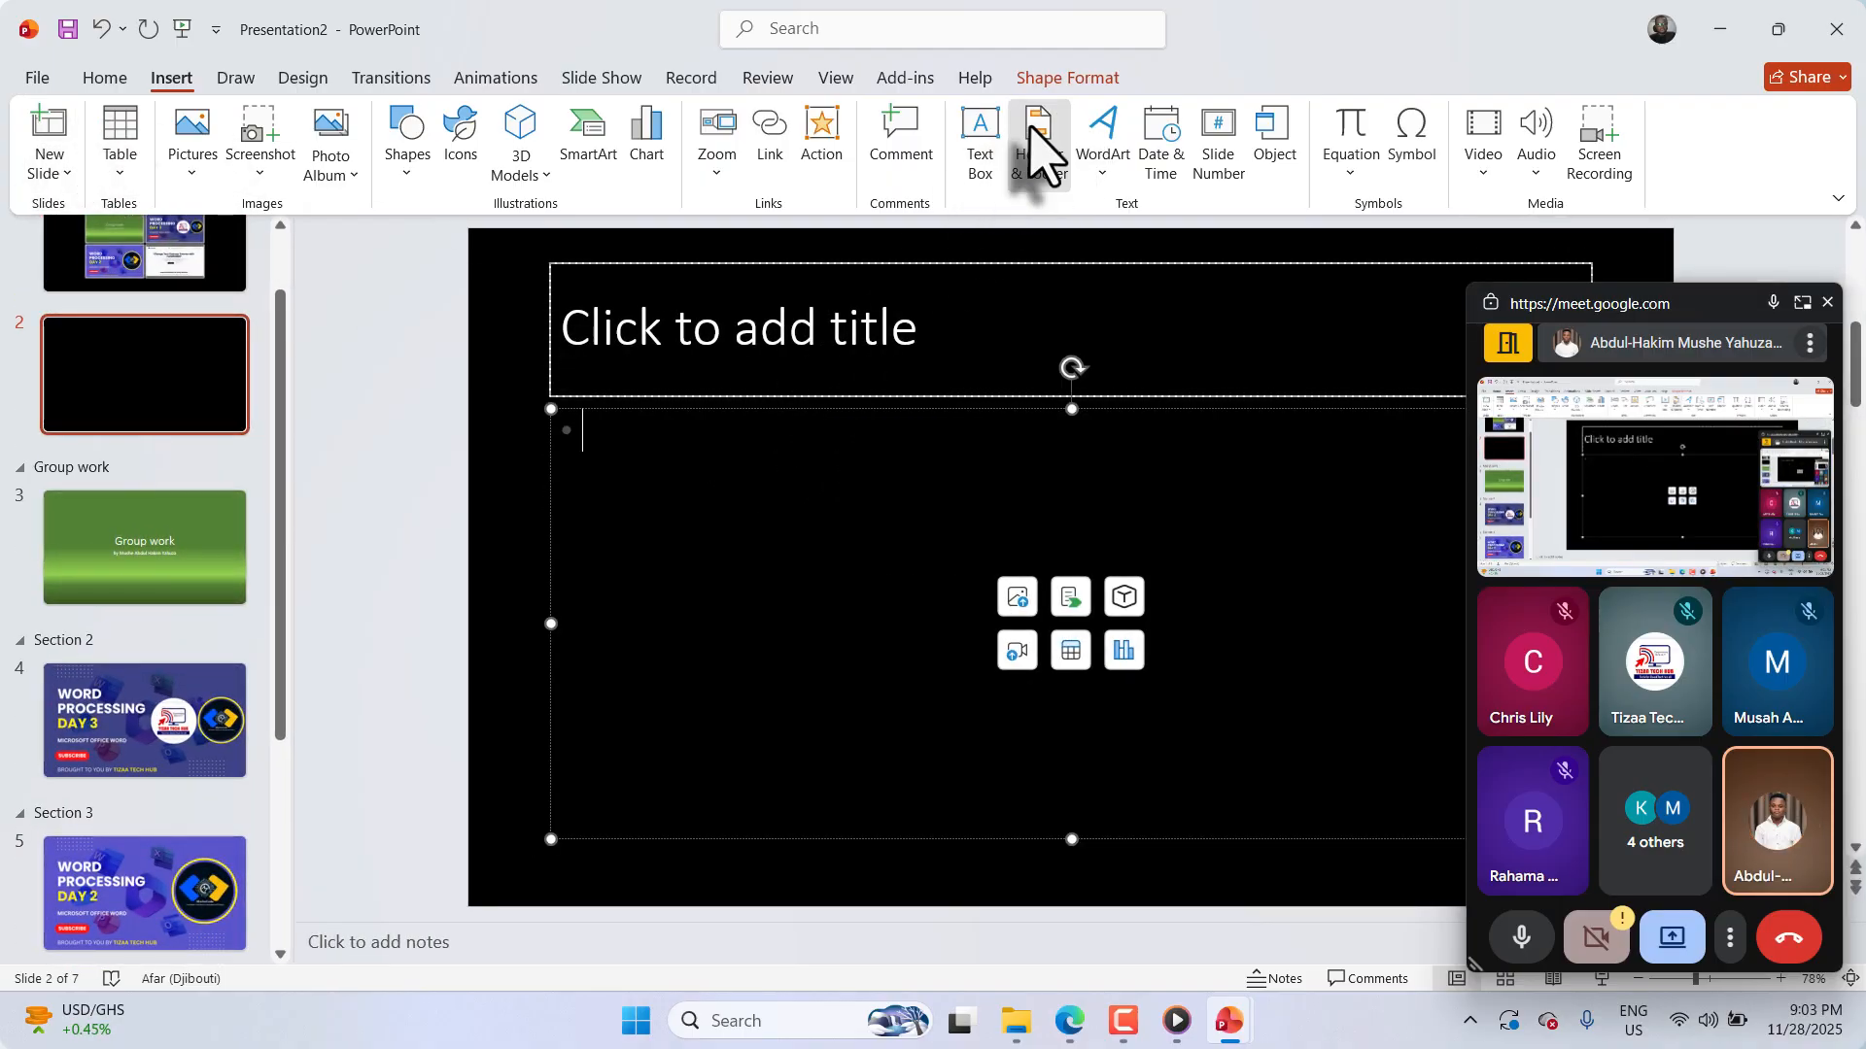
Step: Add a fixed footer date of 11/28/2025 to slide 2 only, using the Header and Footer settings
left_click(1036, 155)
left_click(676, 315)
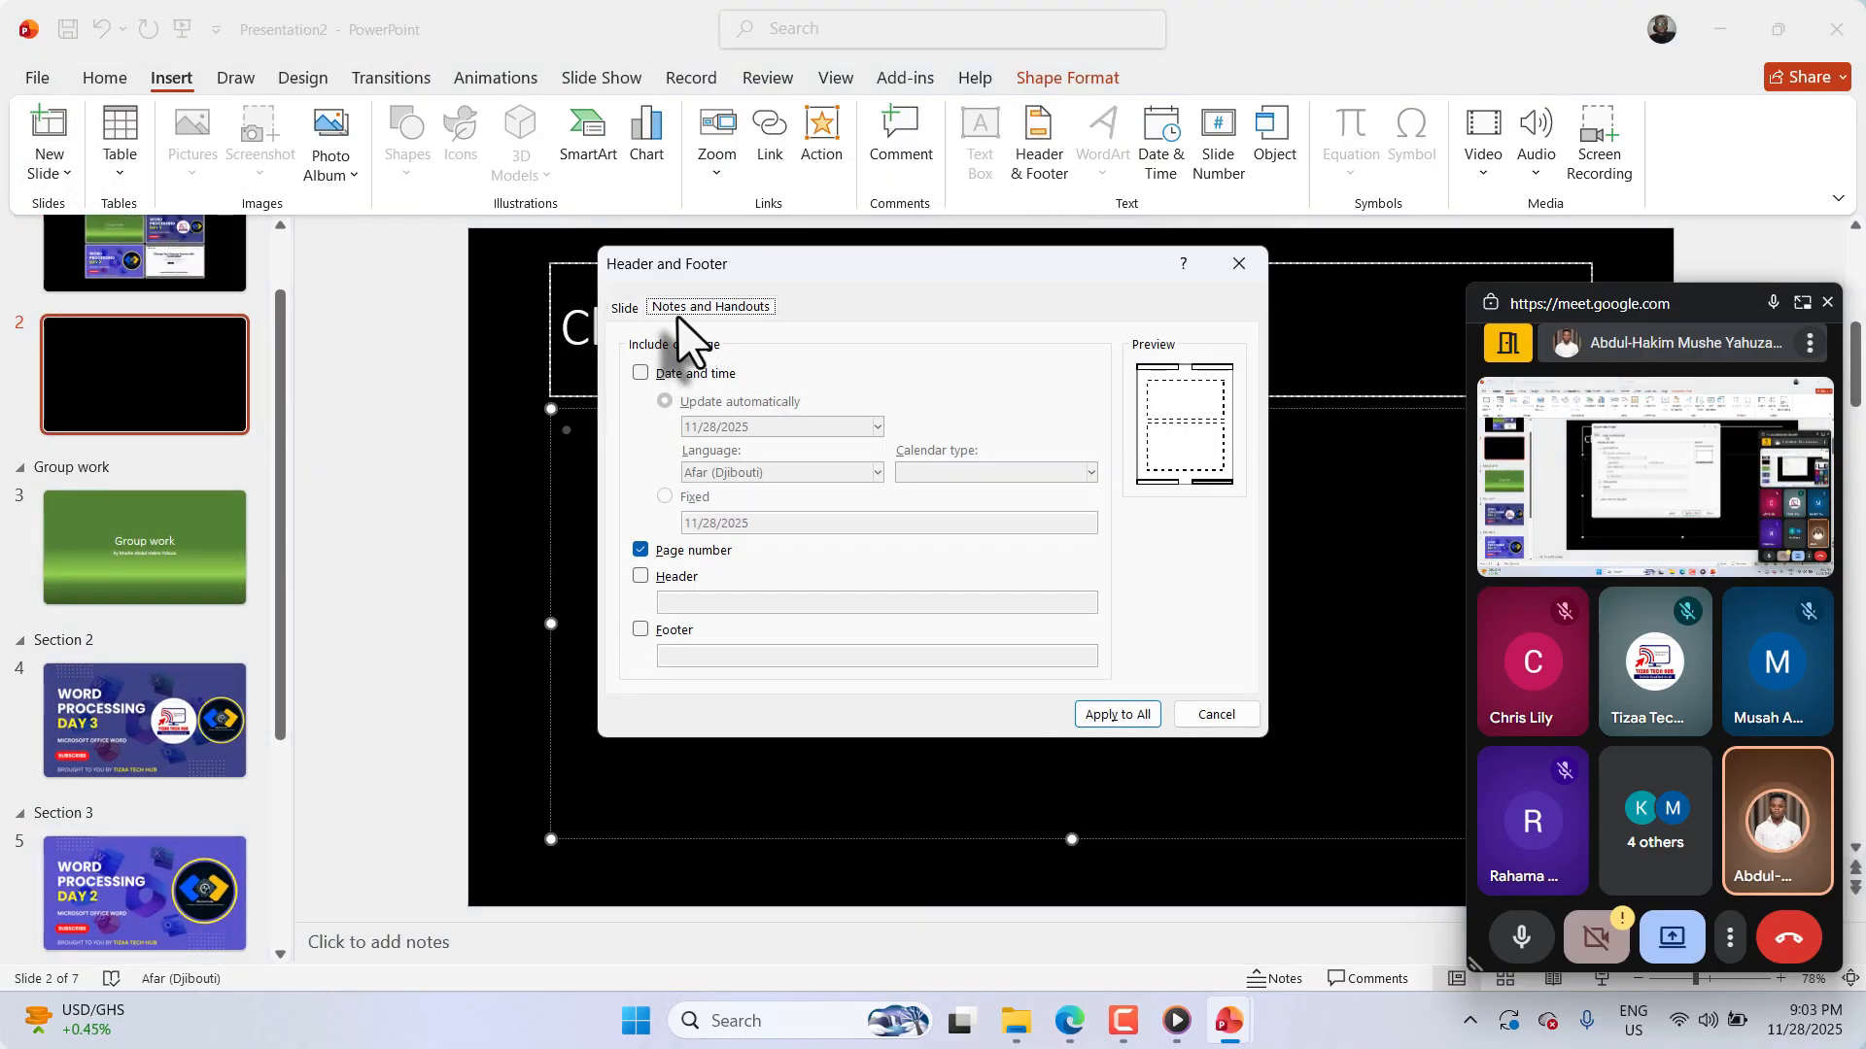
left_click(617, 311)
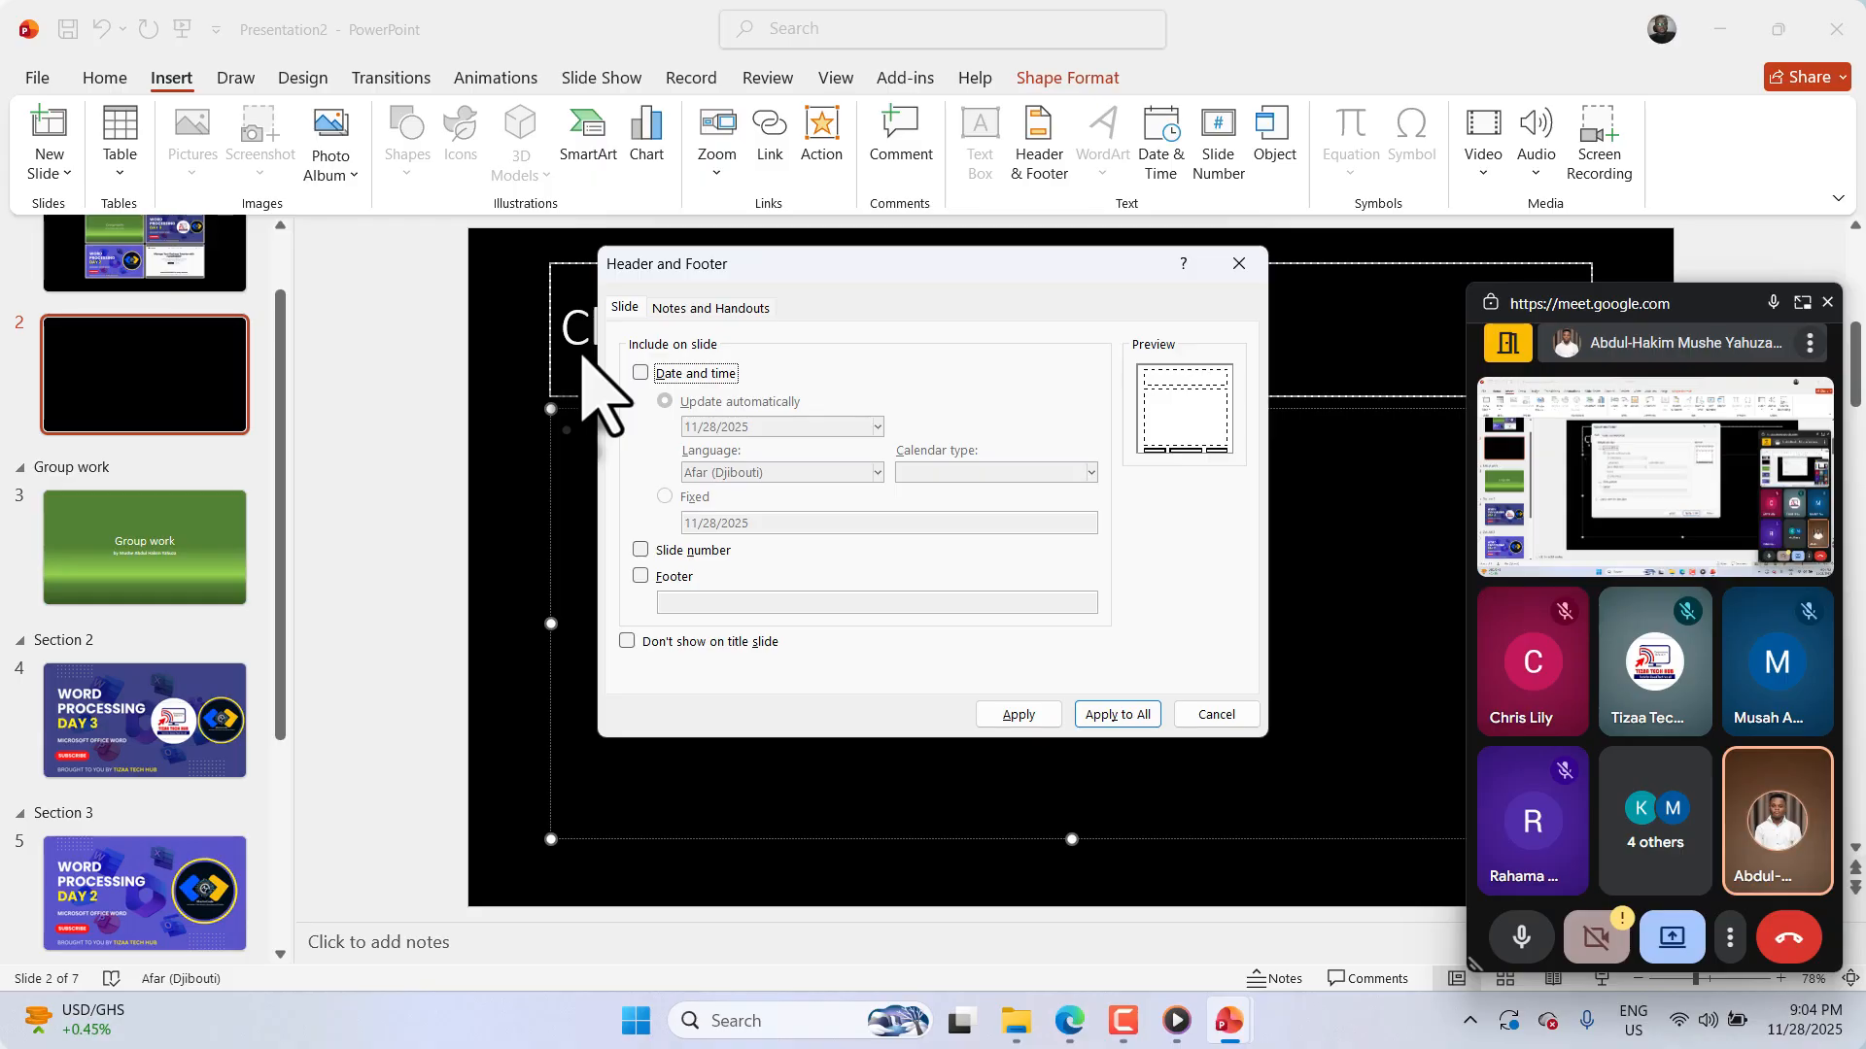
left_click(687, 375)
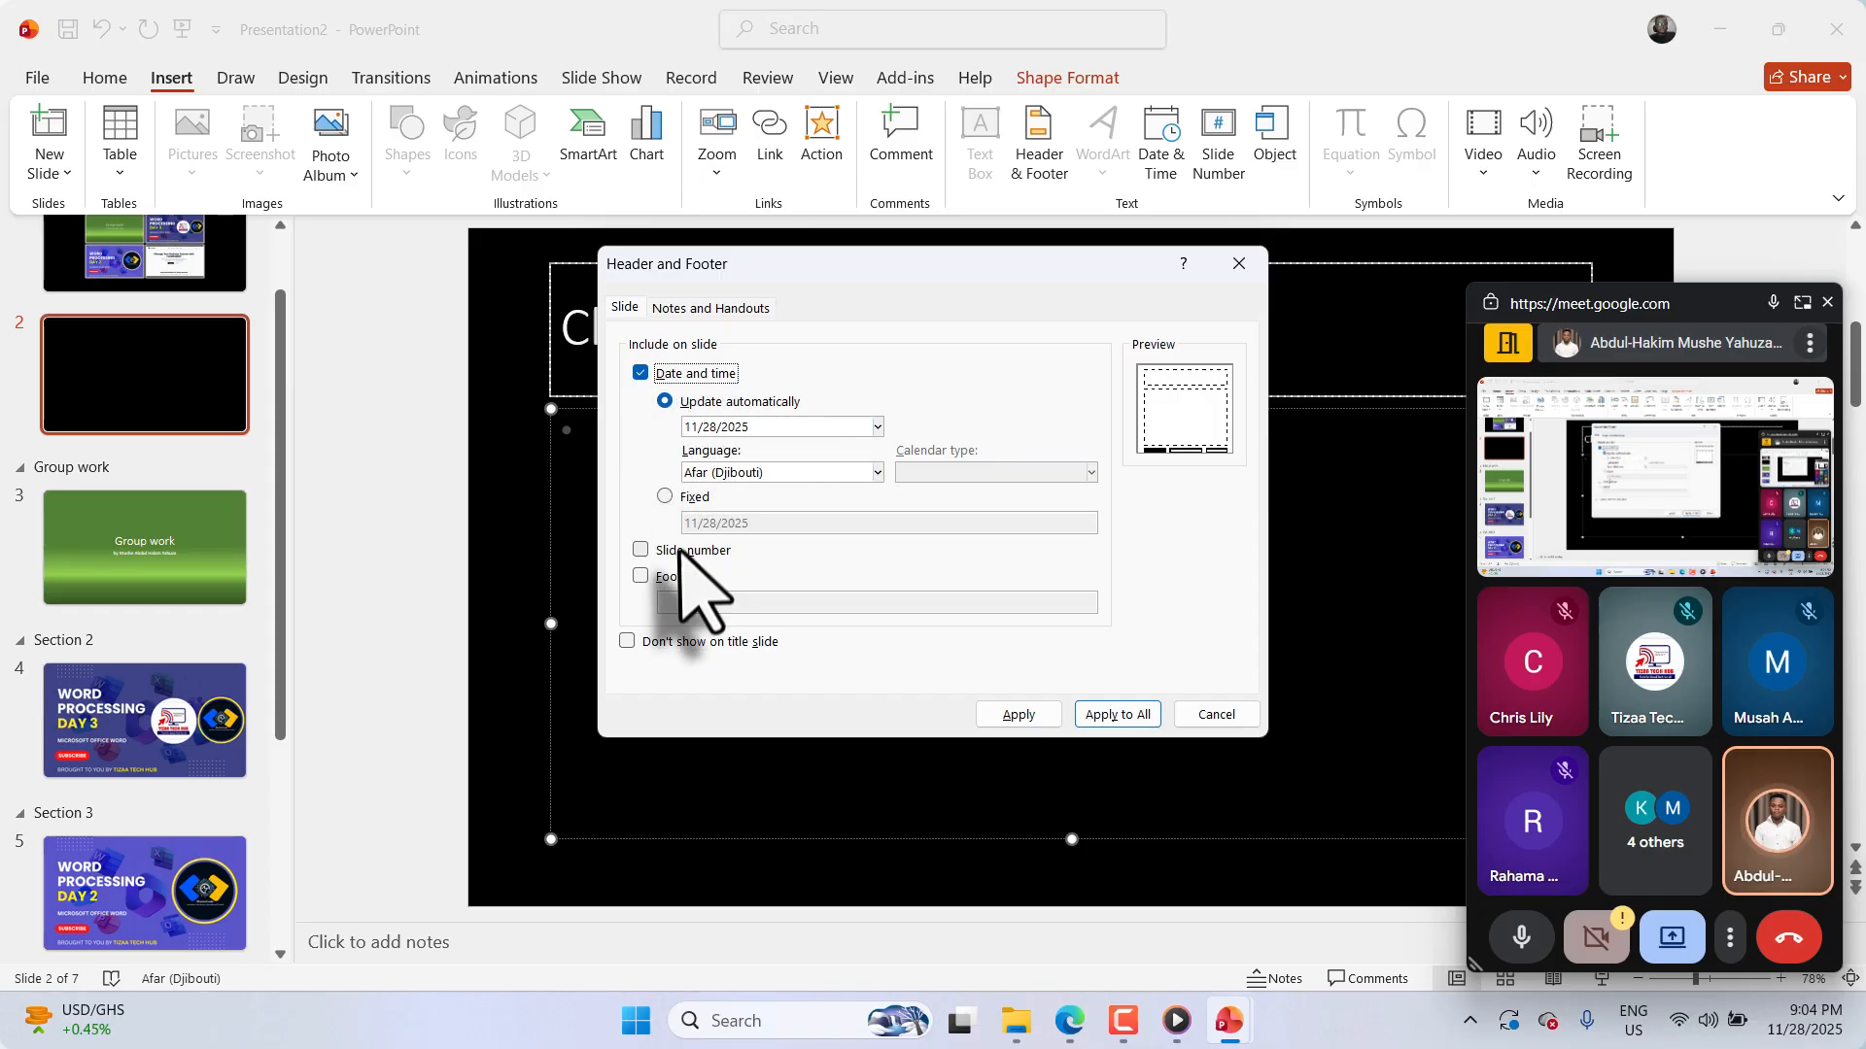
left_click(684, 500)
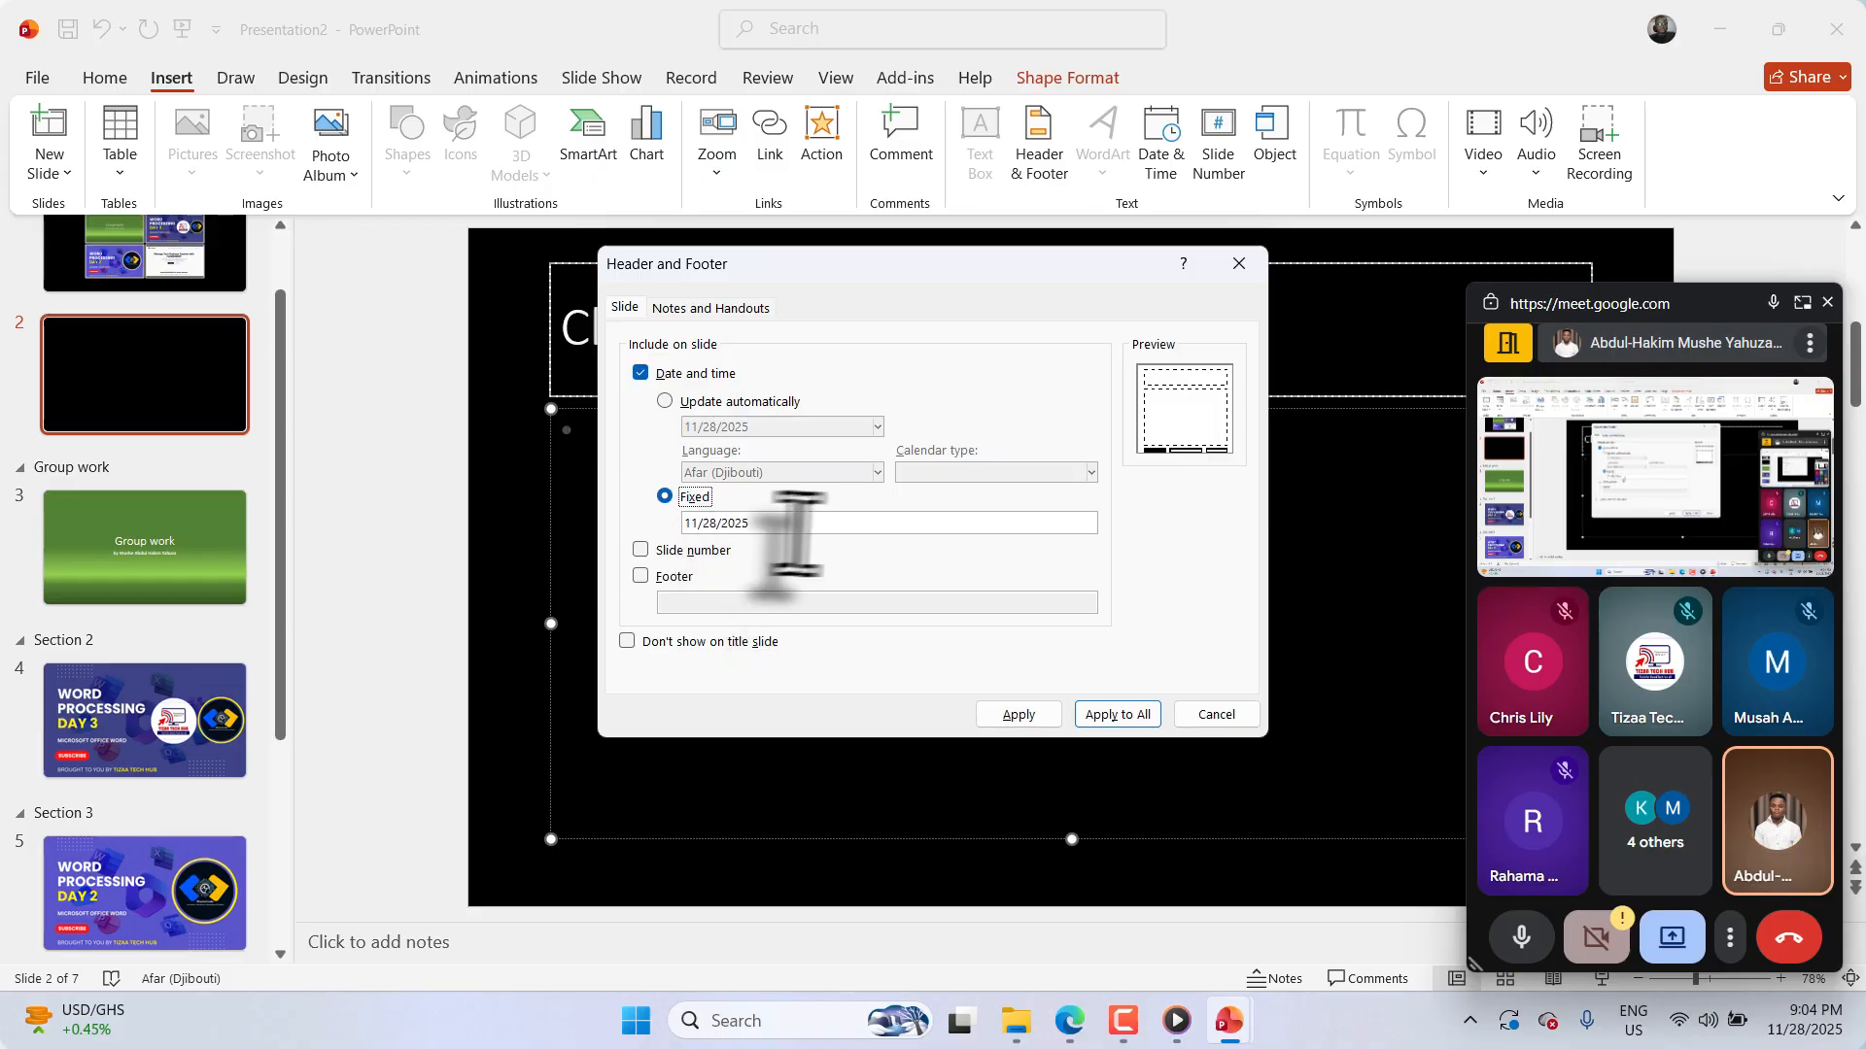
left_click_drag(789, 525, 668, 523)
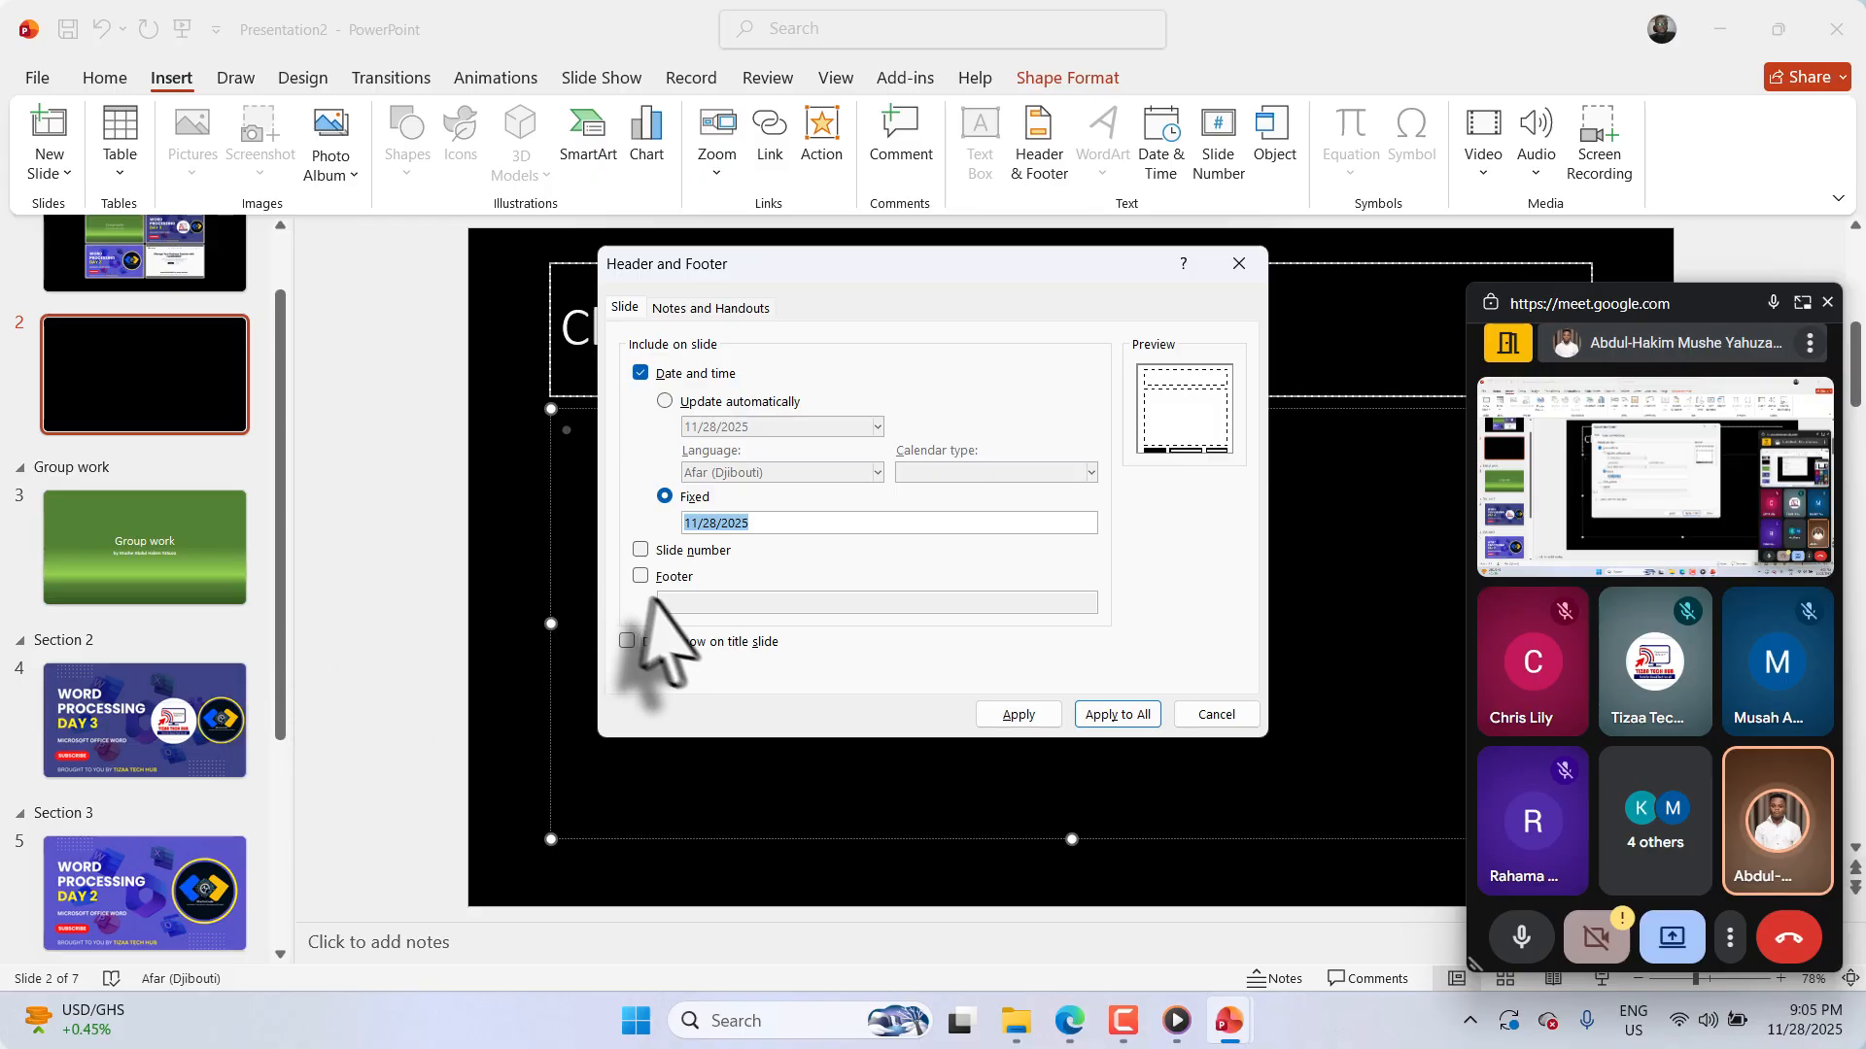
left_click(1019, 716)
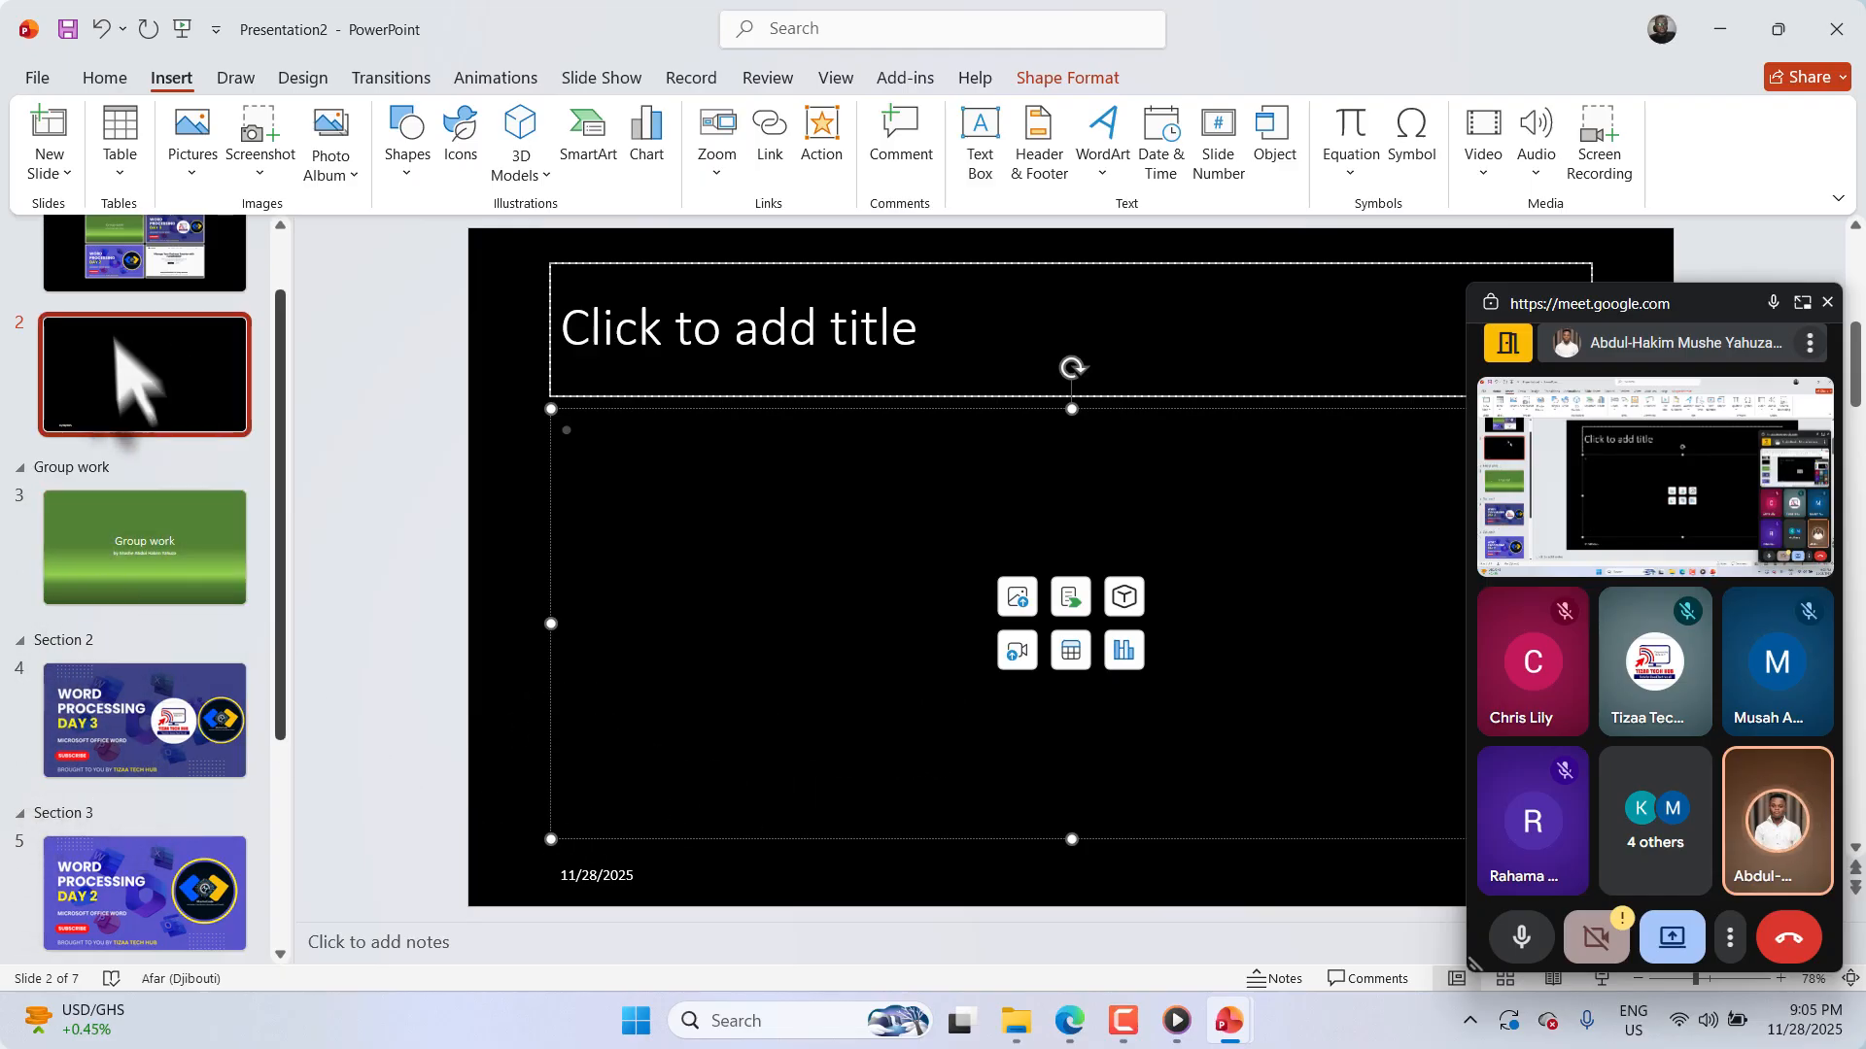
left_click(1158, 156)
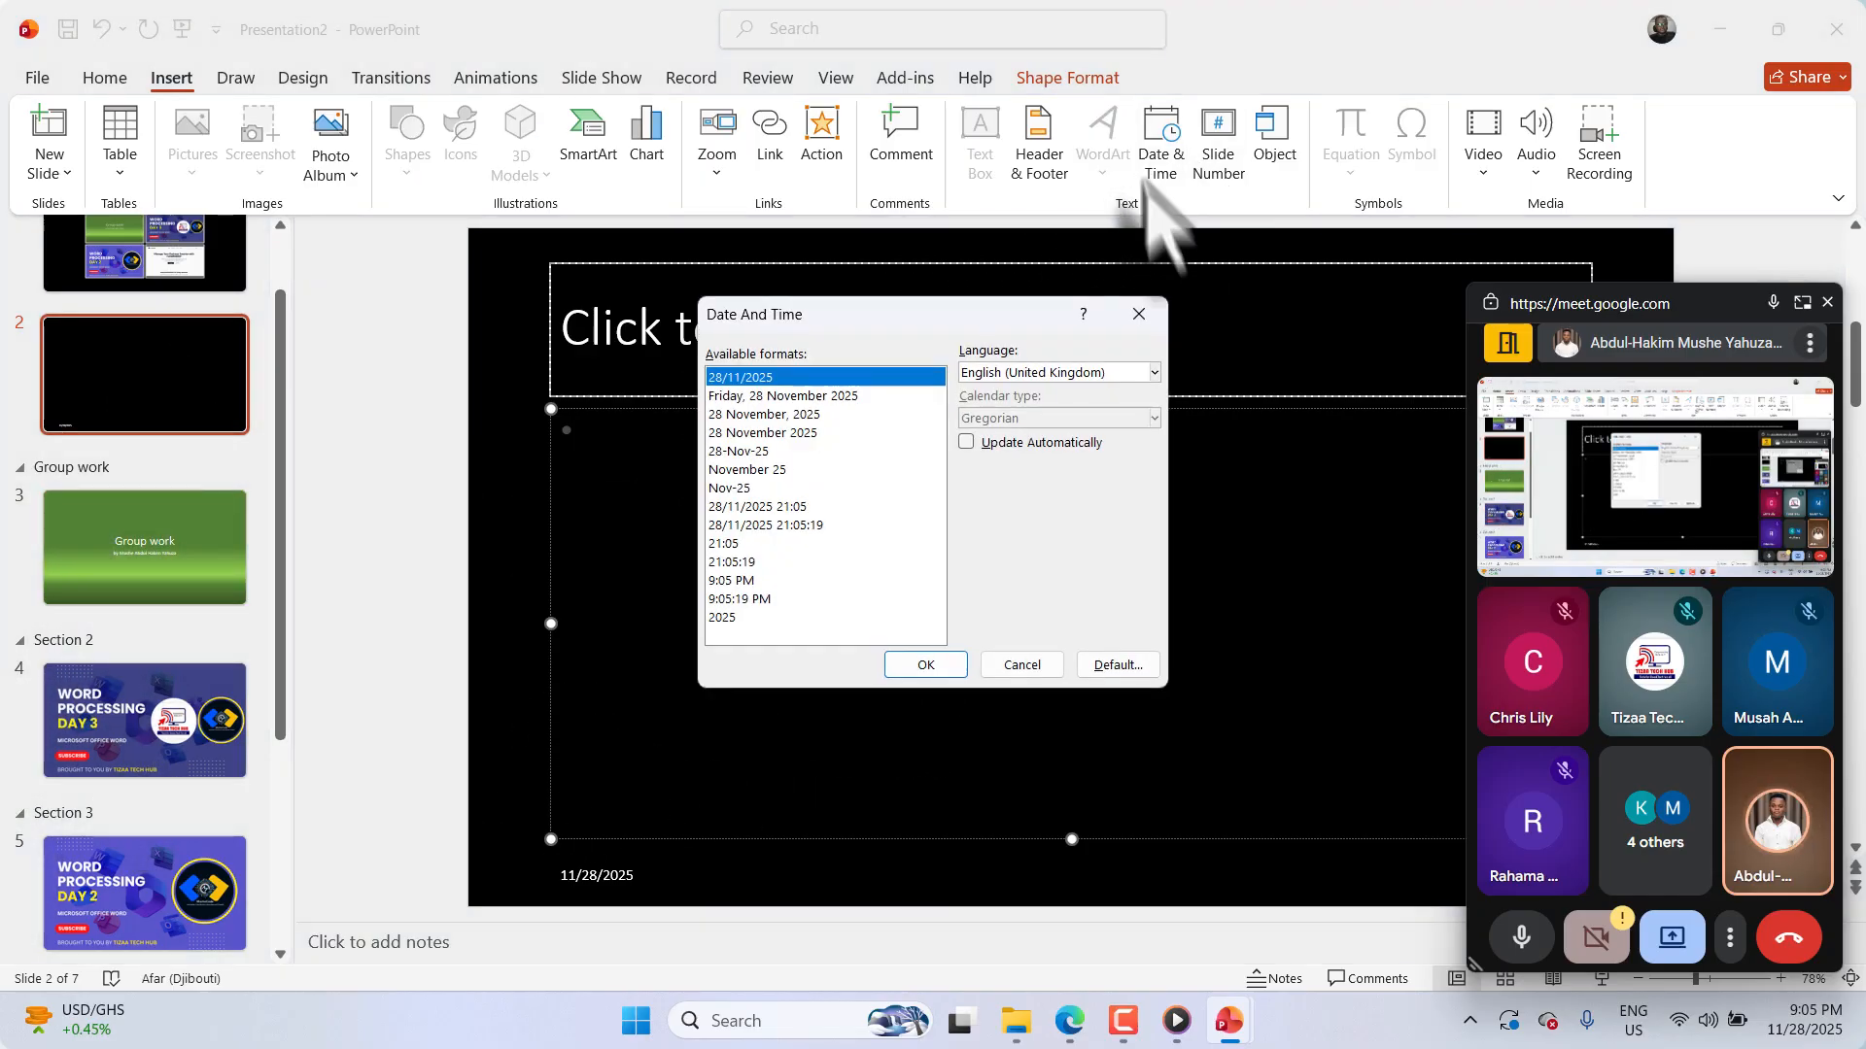
left_click(1006, 443)
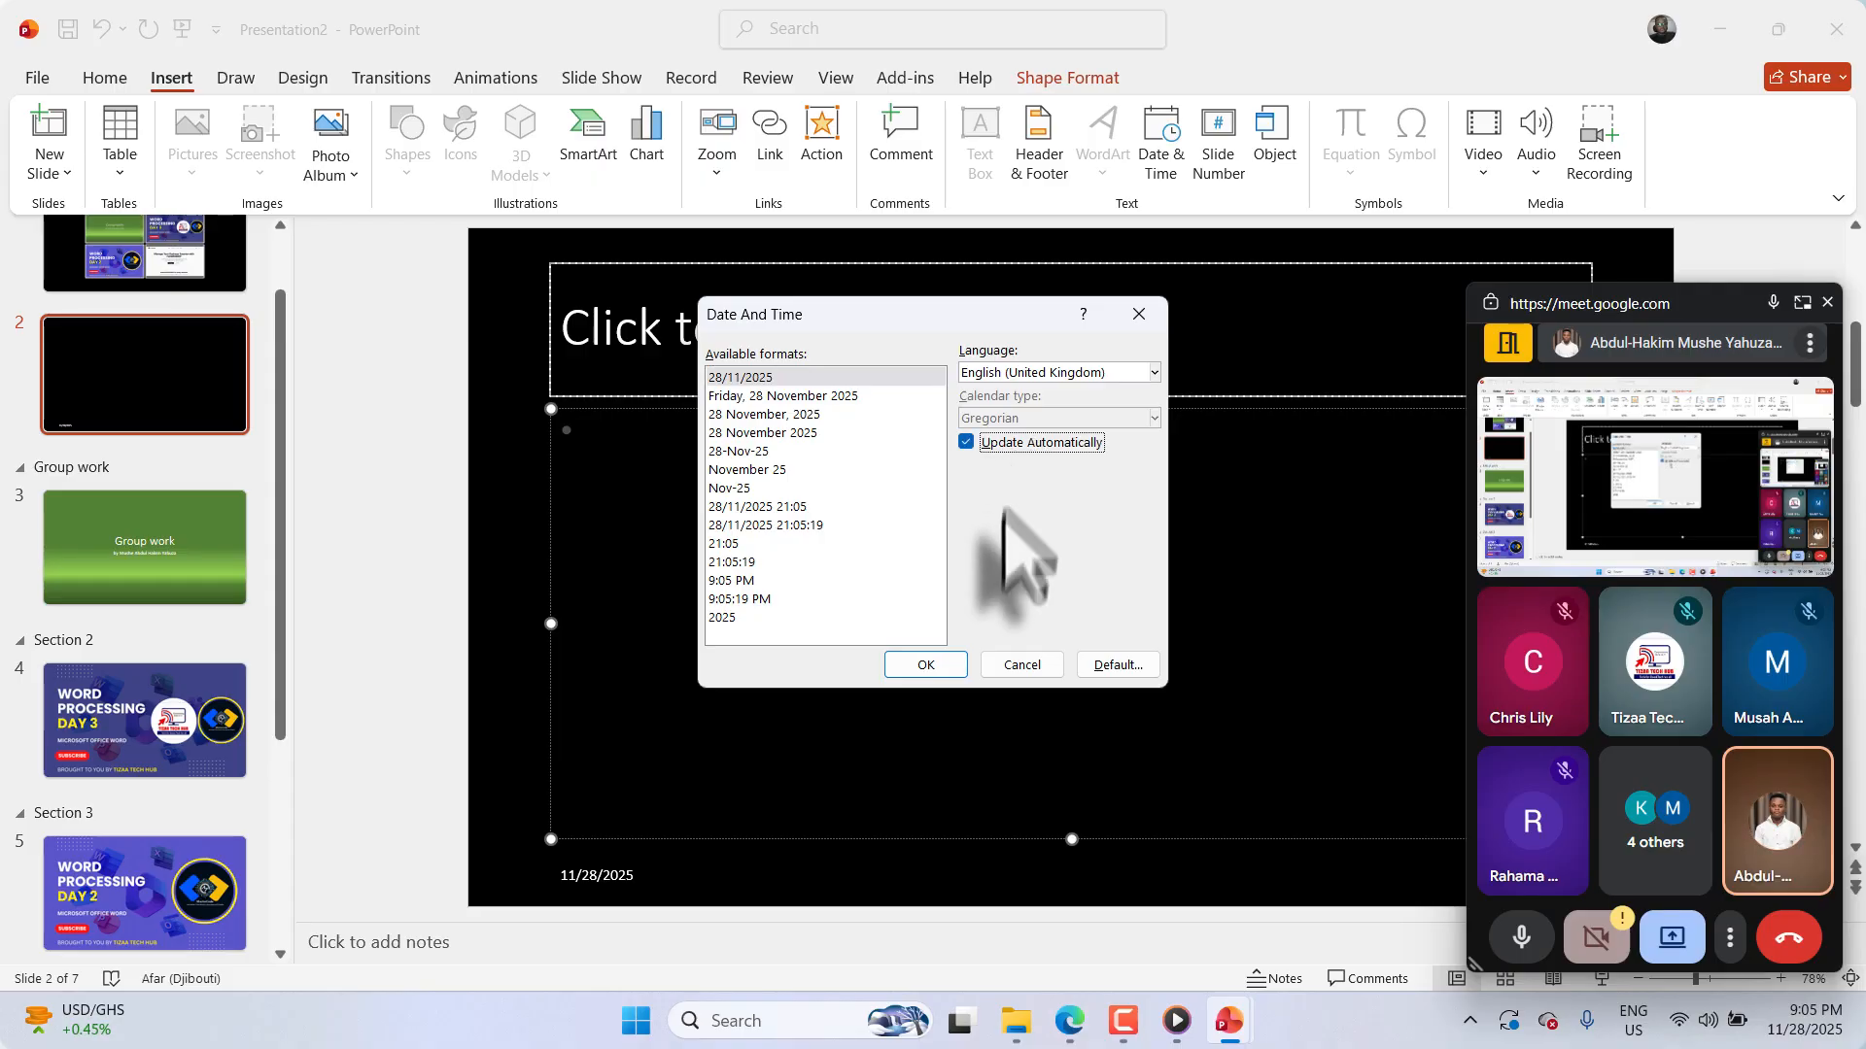
left_click(1016, 665)
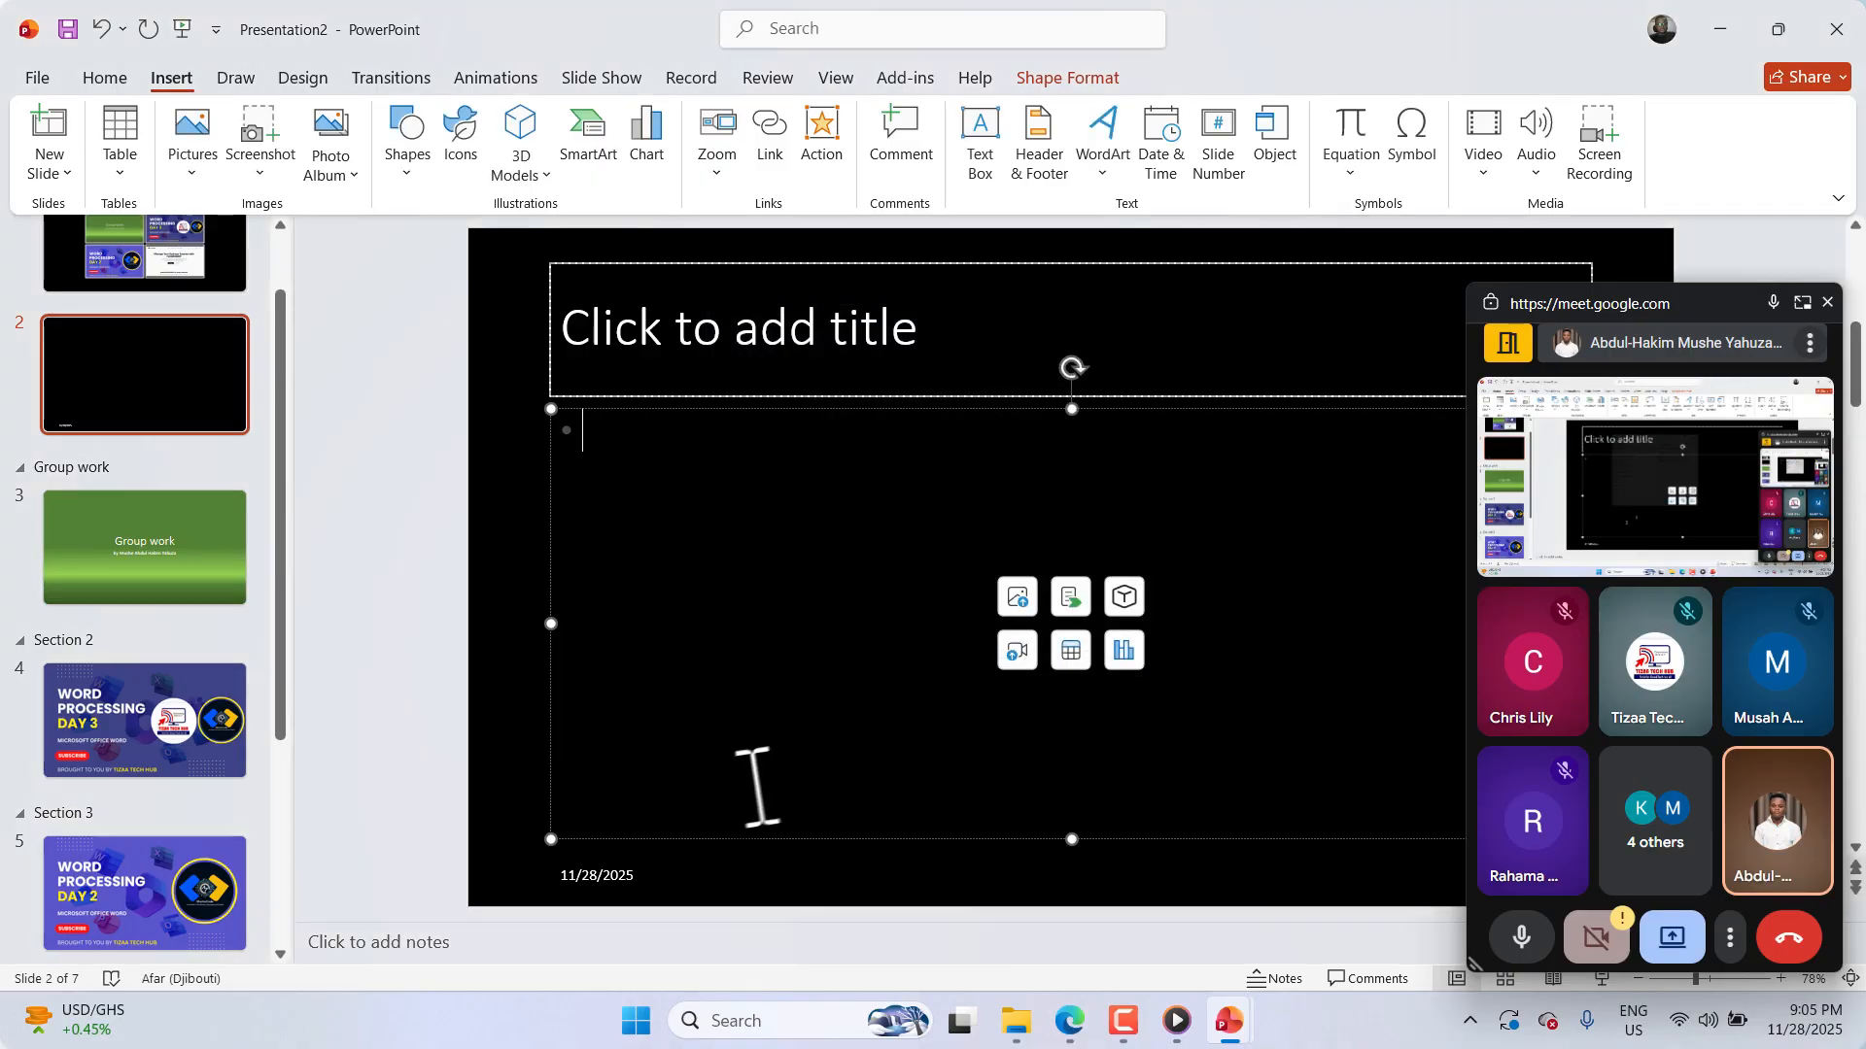
Step: Insert an automatically updating date in the 28/11/2025 format into slide 2's content placeholder, and undo it together with the footer date
left_click(1161, 160)
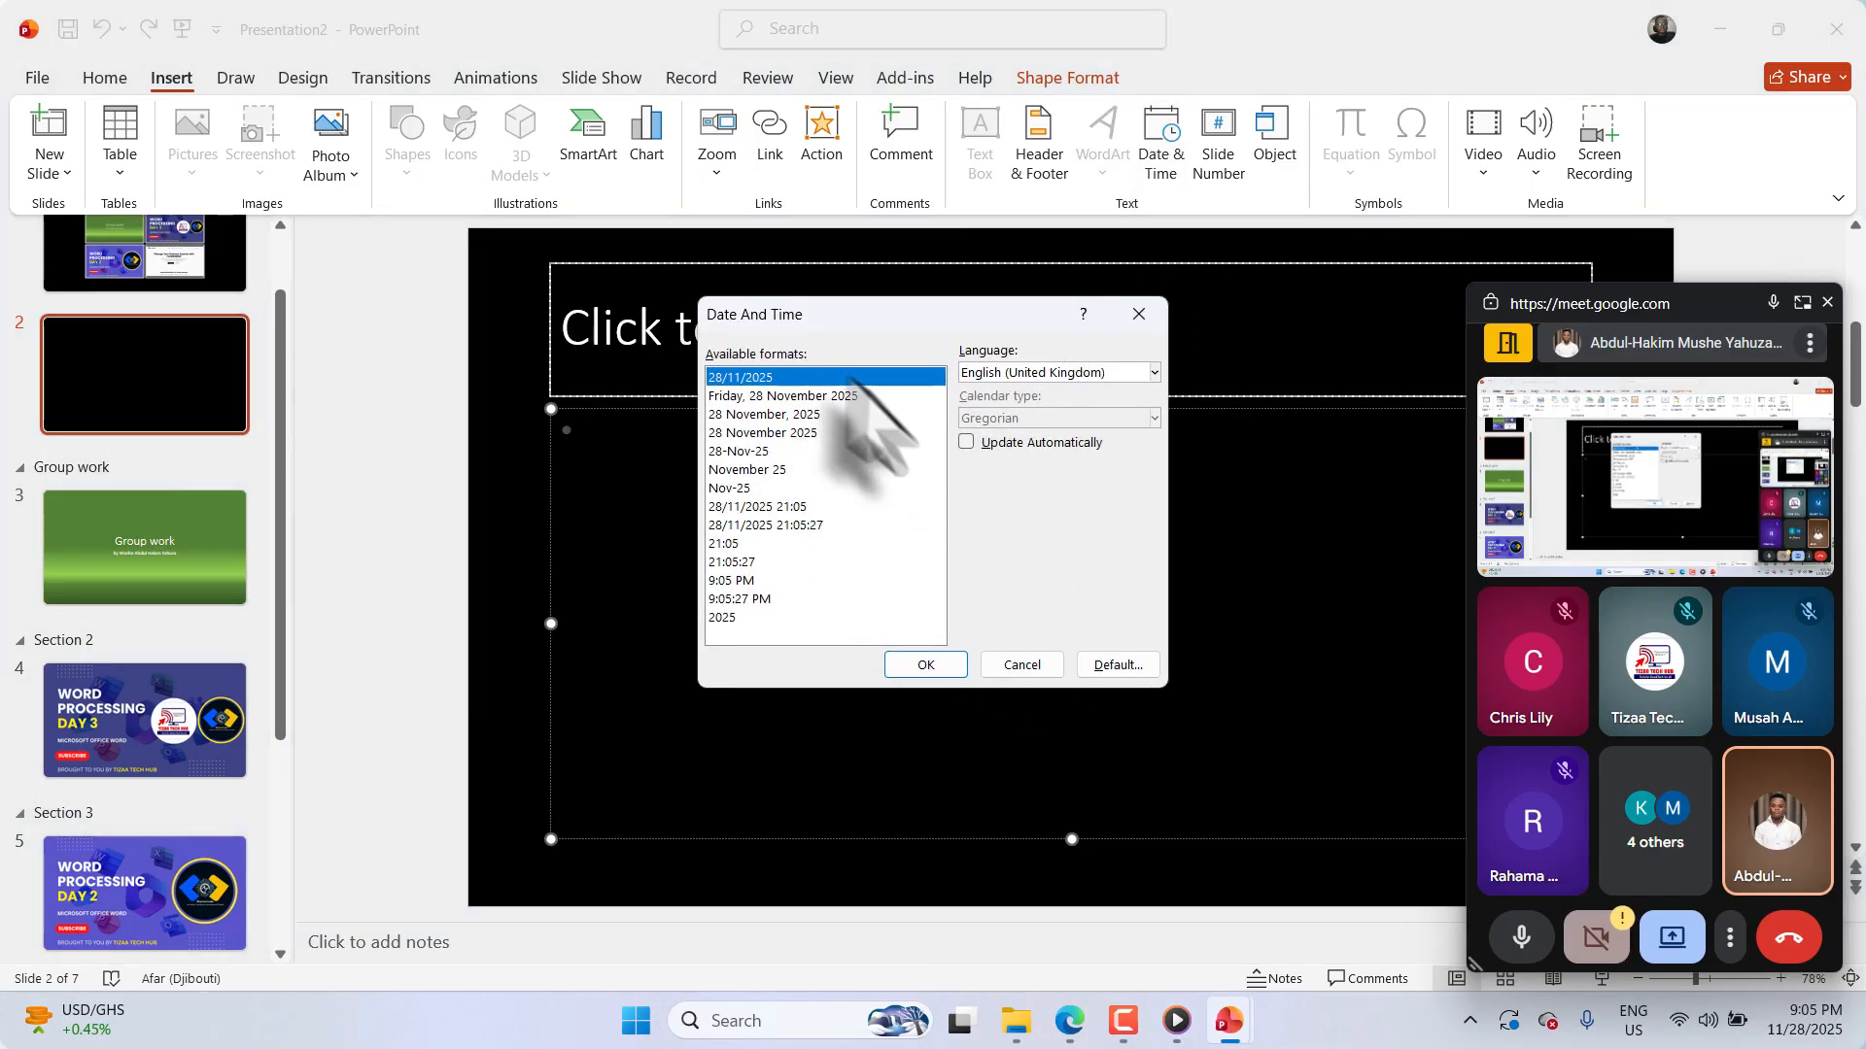
left_click(1038, 445)
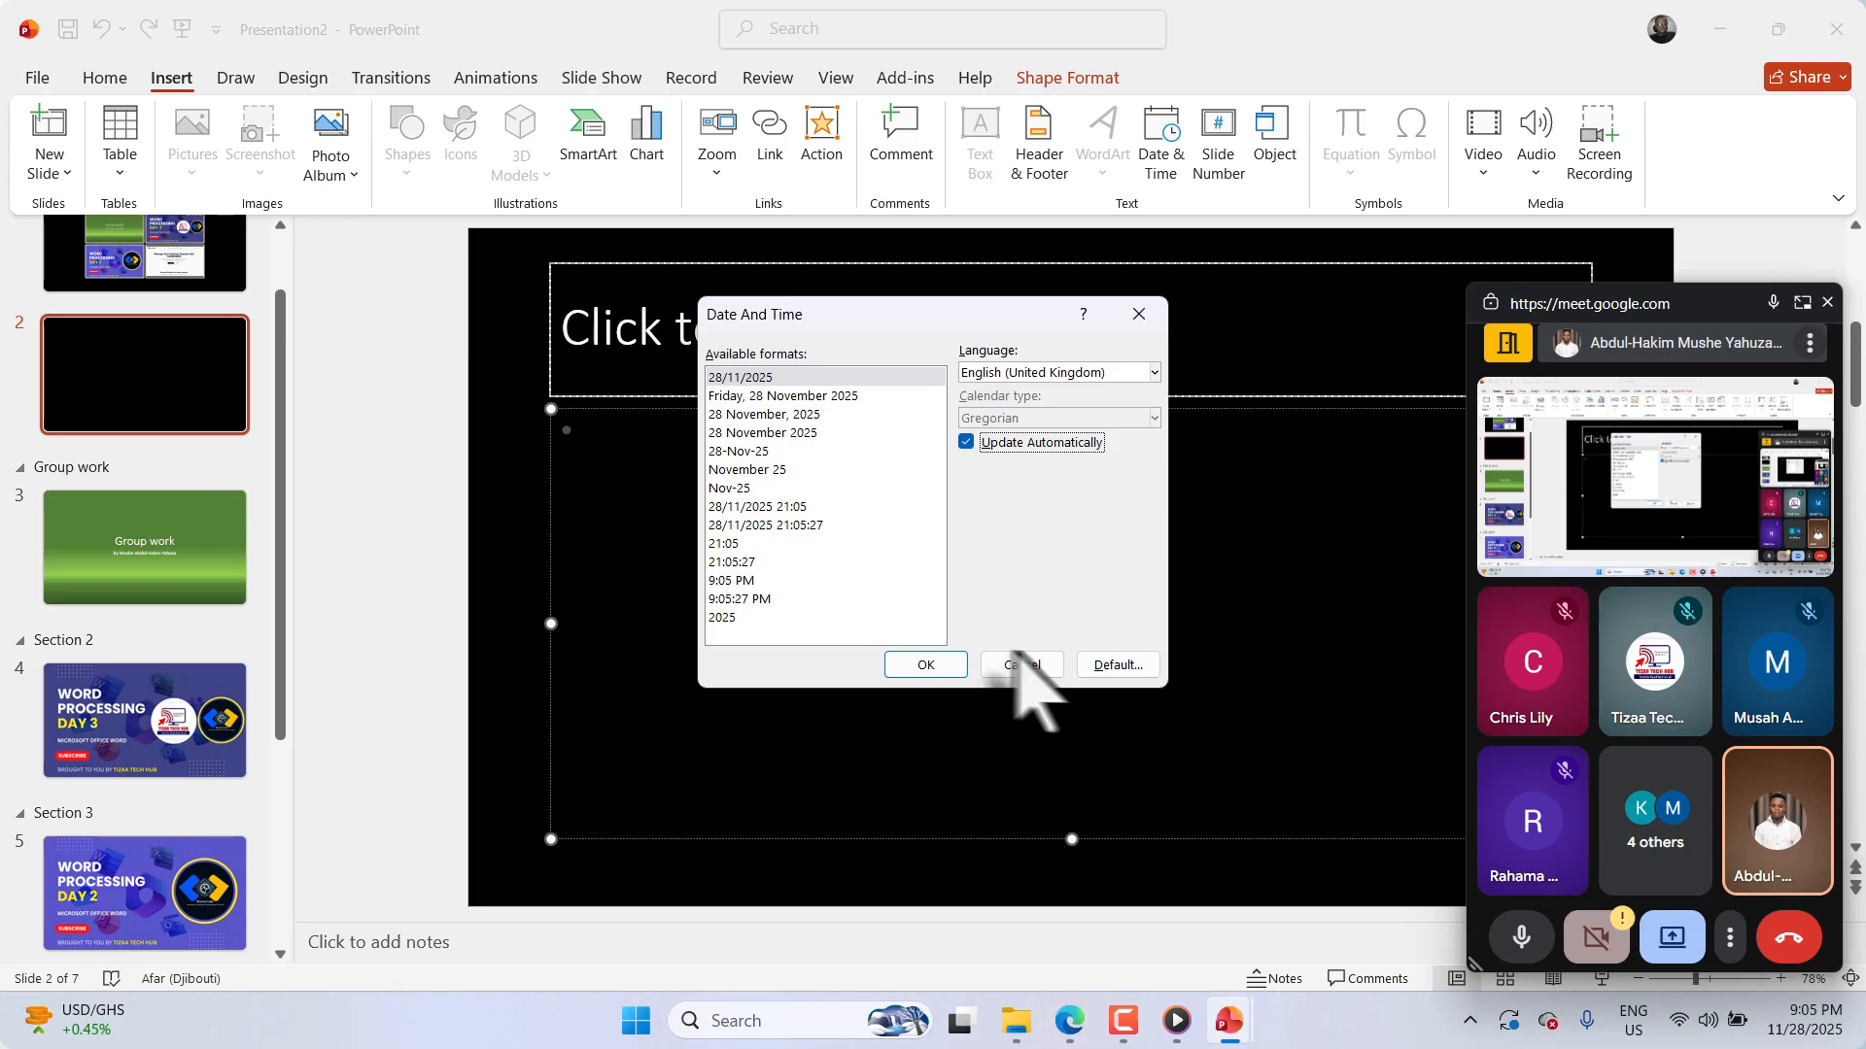
left_click(1108, 665)
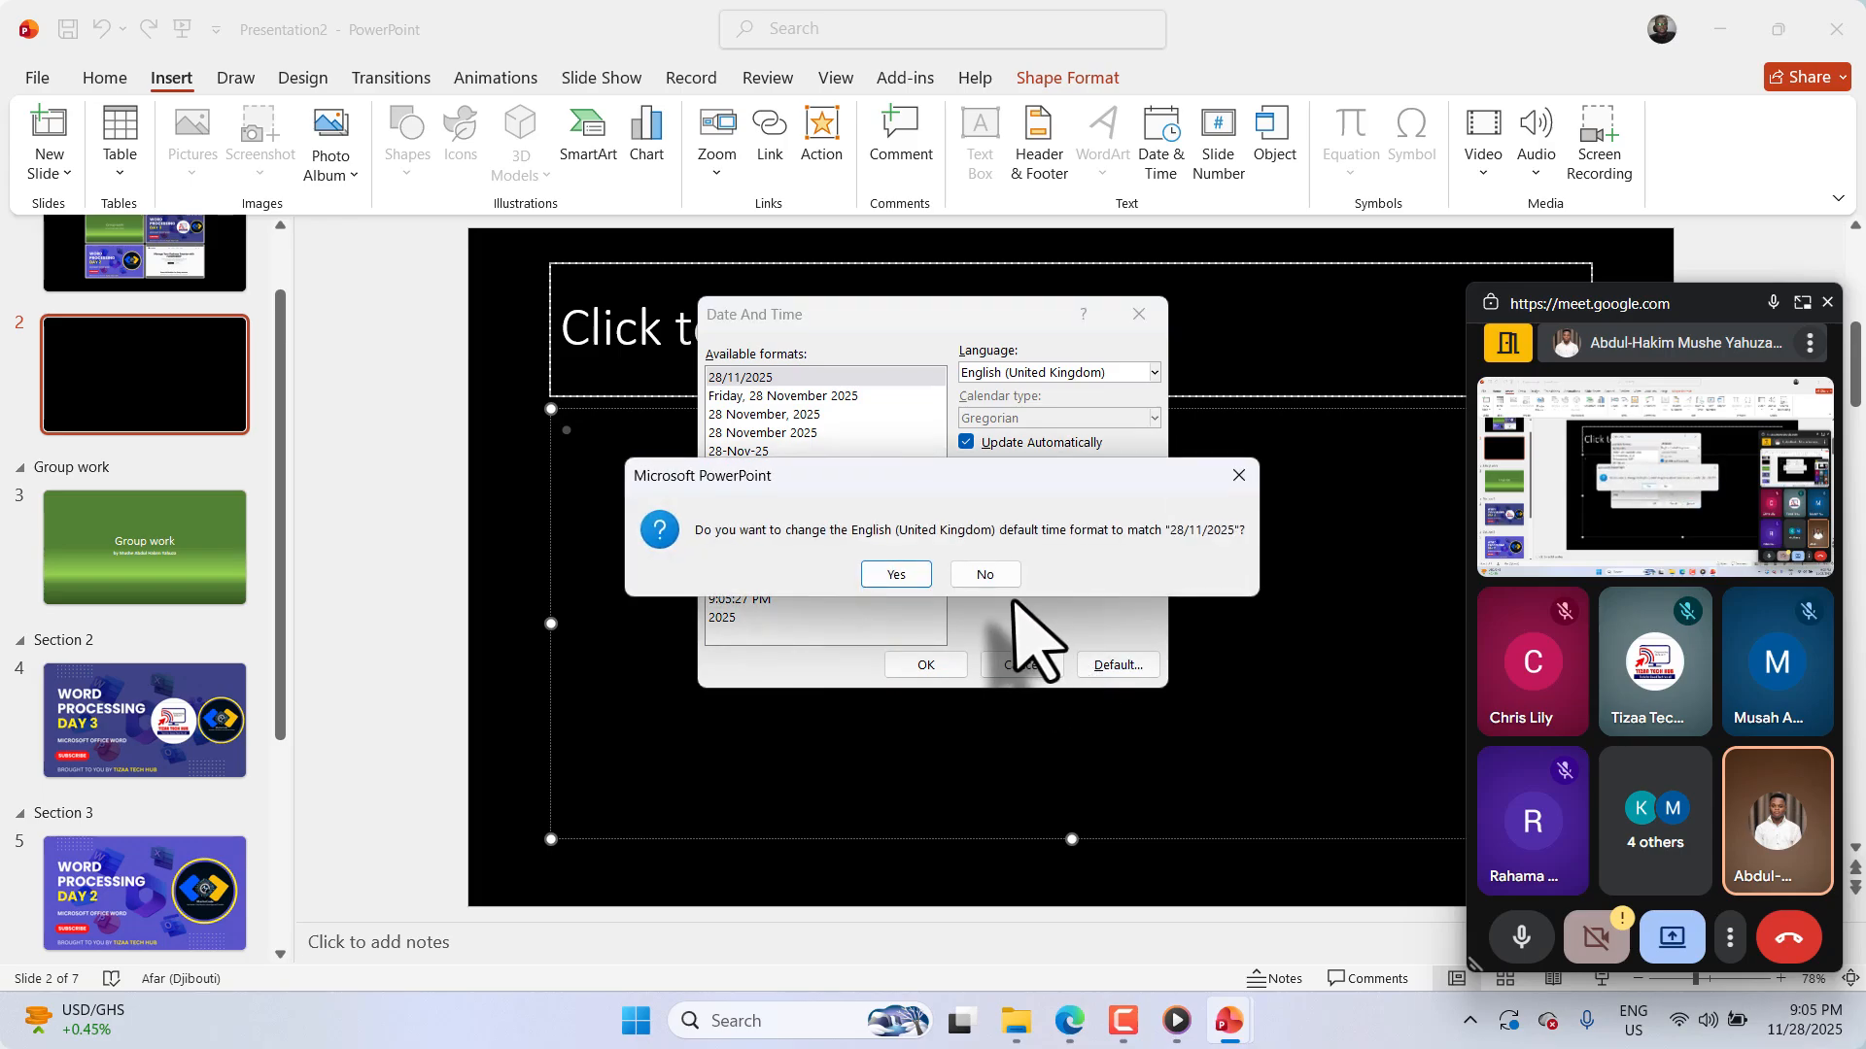
left_click(984, 574)
left_click(926, 665)
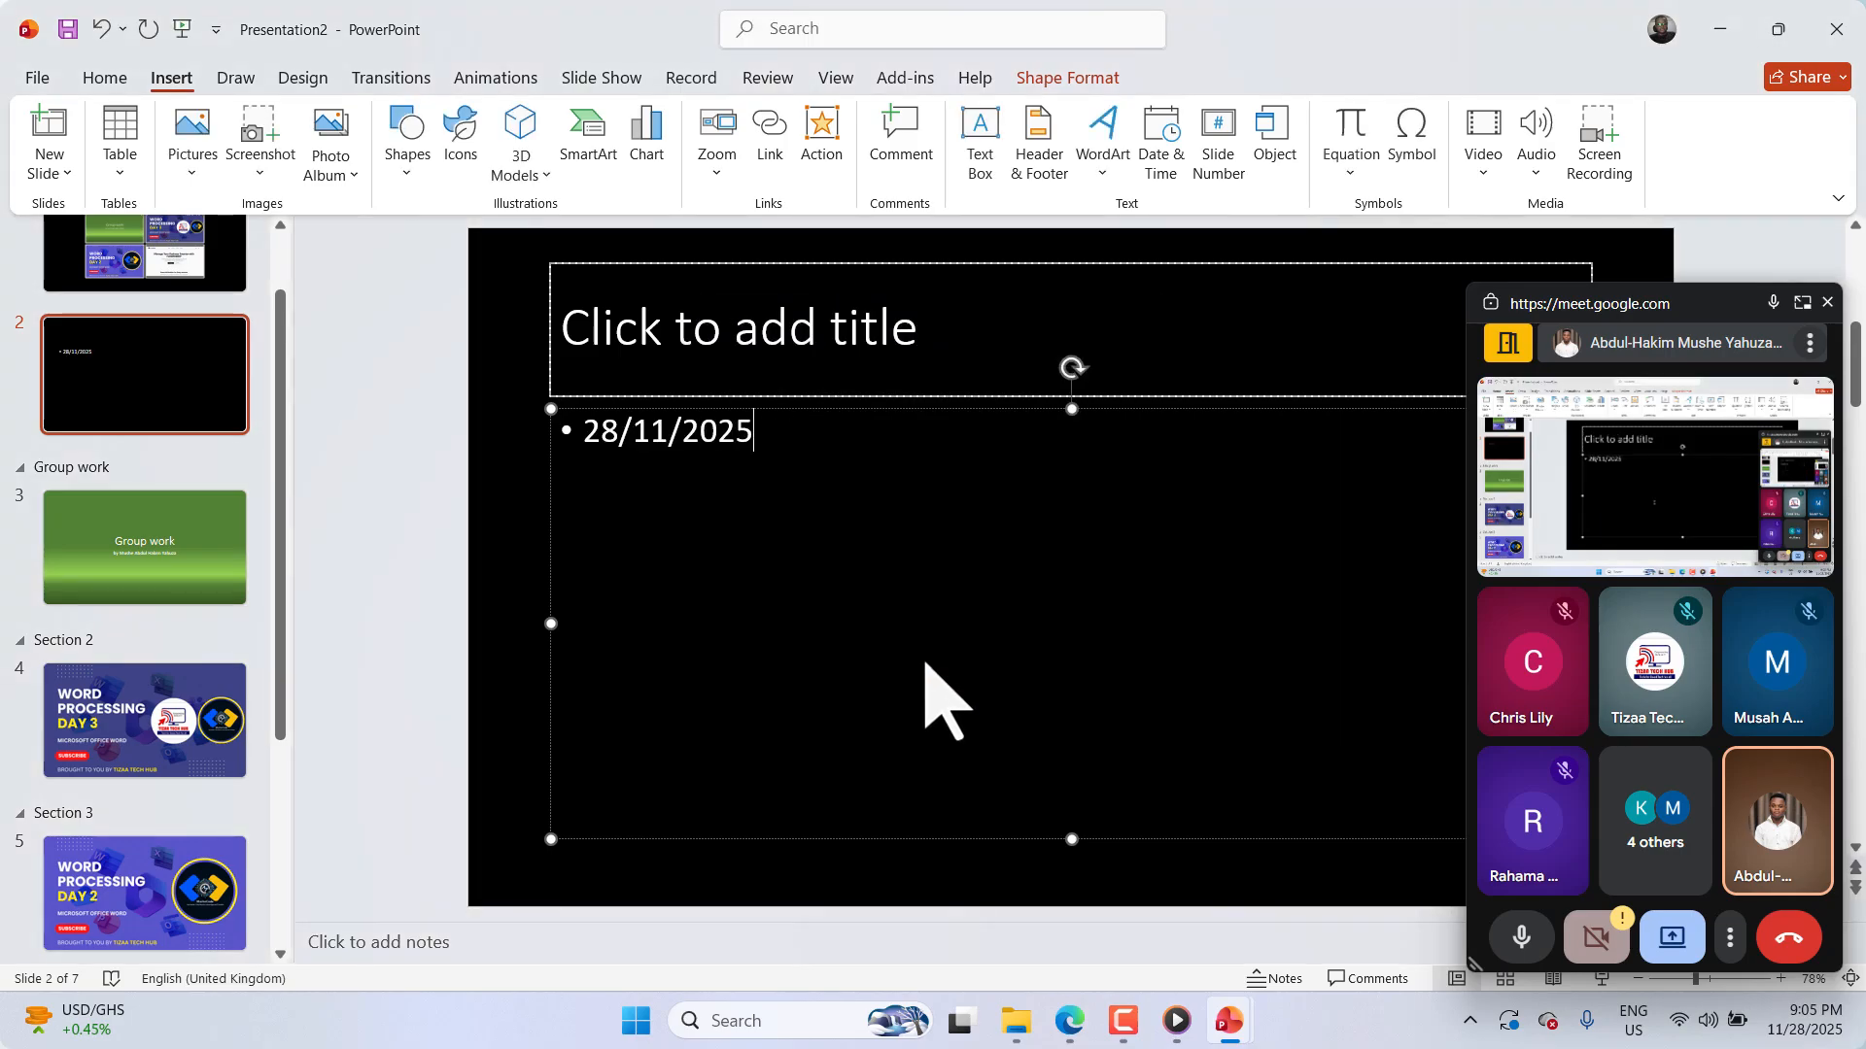
key("ctrl+z")
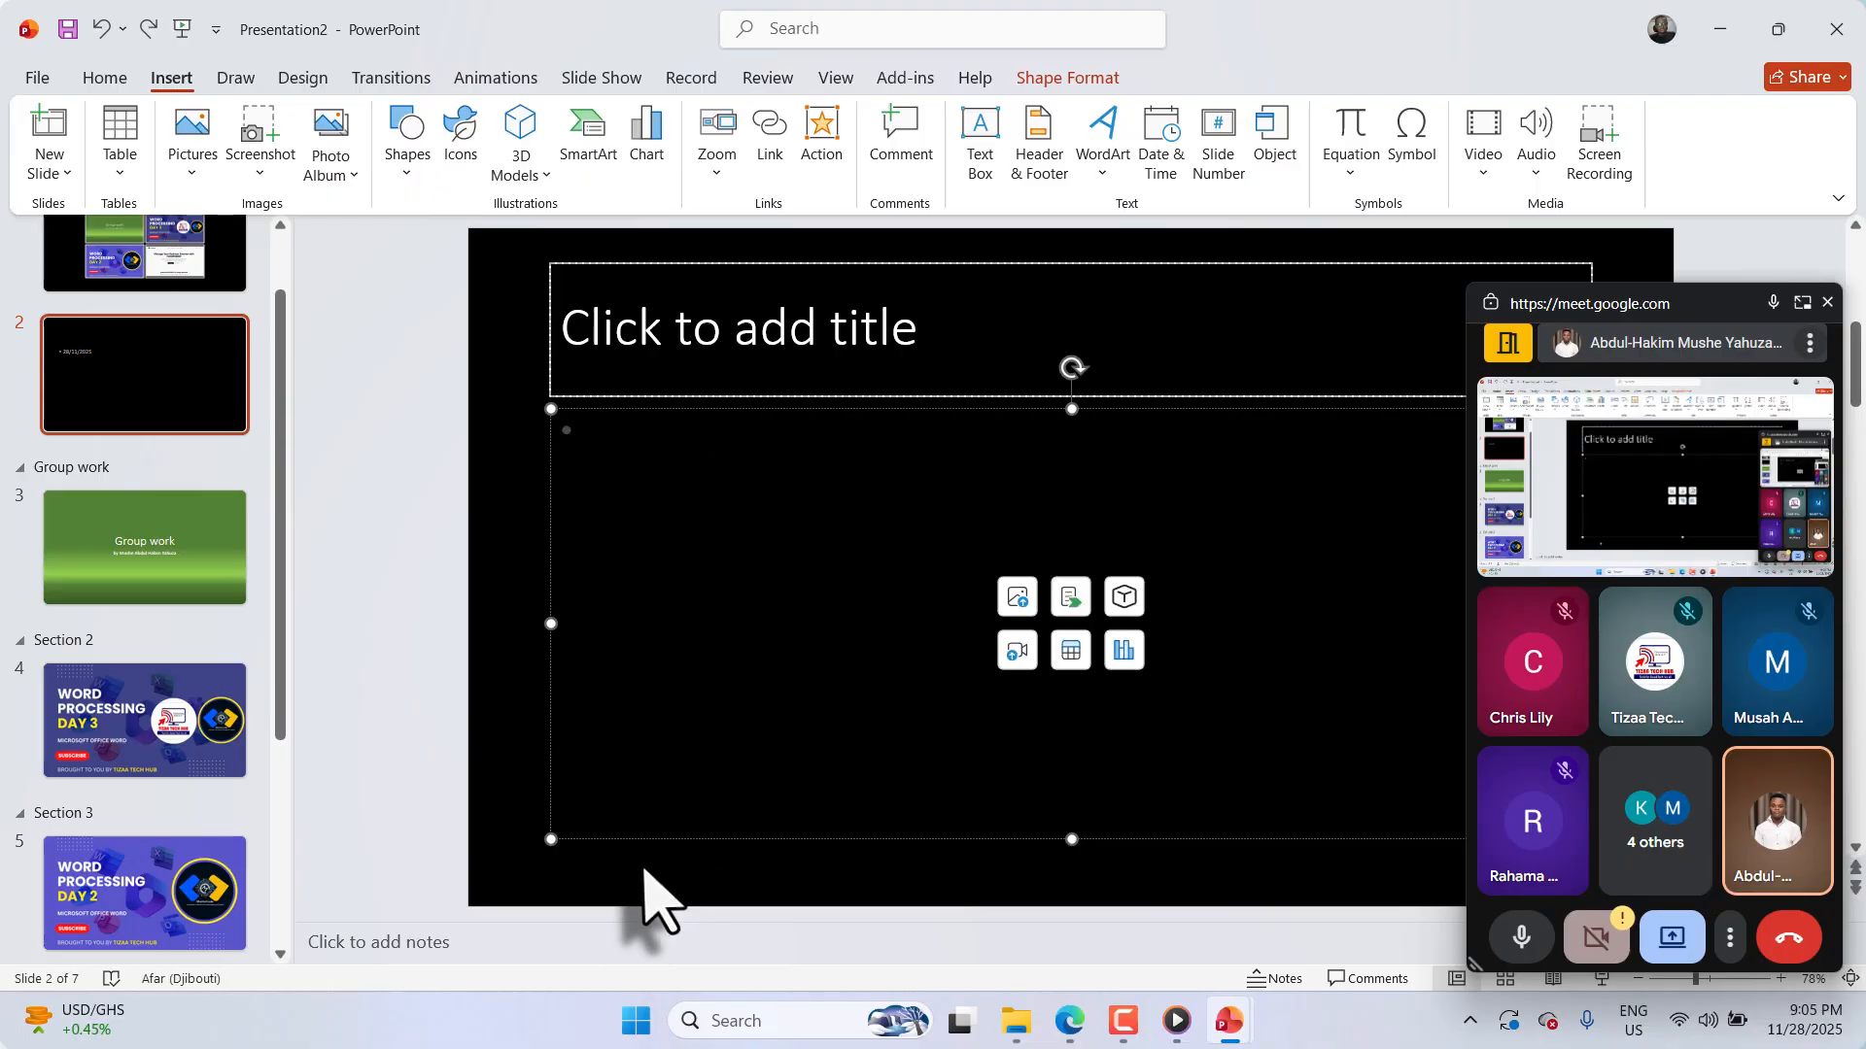
left_click(645, 894)
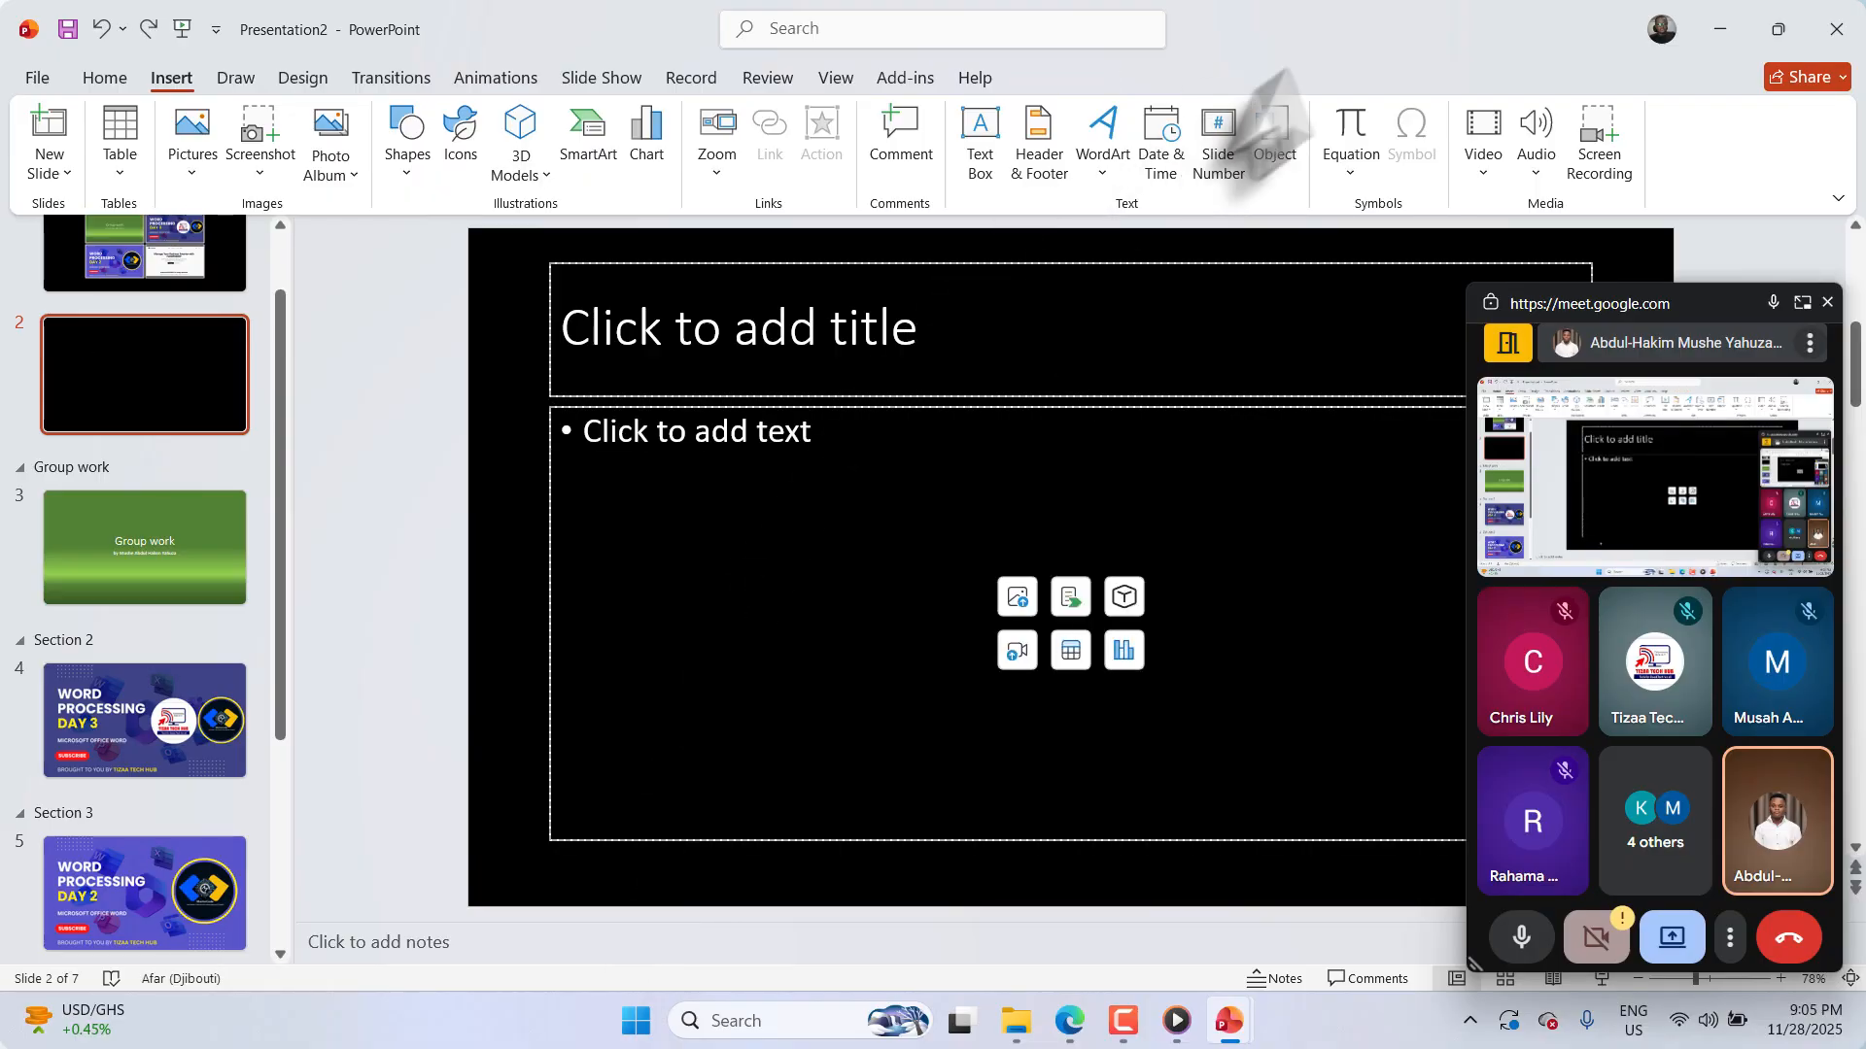
Step: Add an automatically updating date in the 11/28/2025 format to the footer of all slides
left_click(1037, 153)
left_click(686, 375)
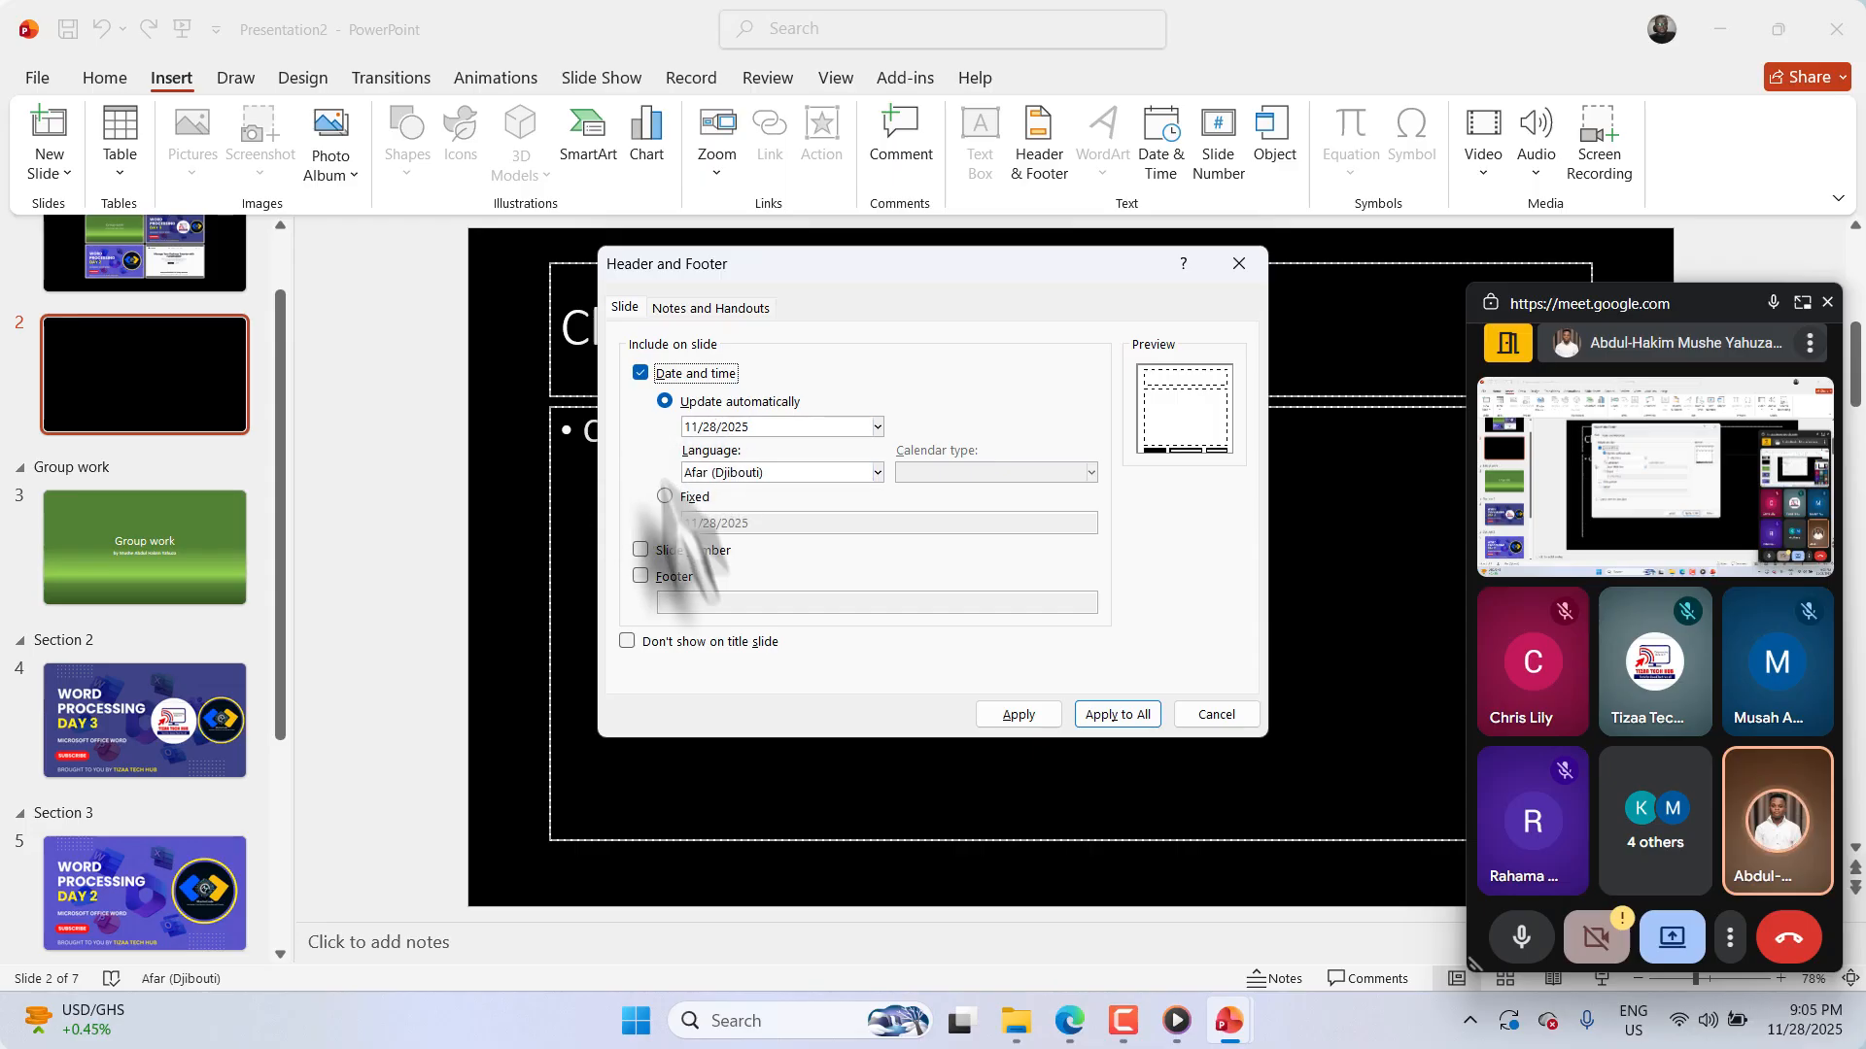
left_click(1092, 715)
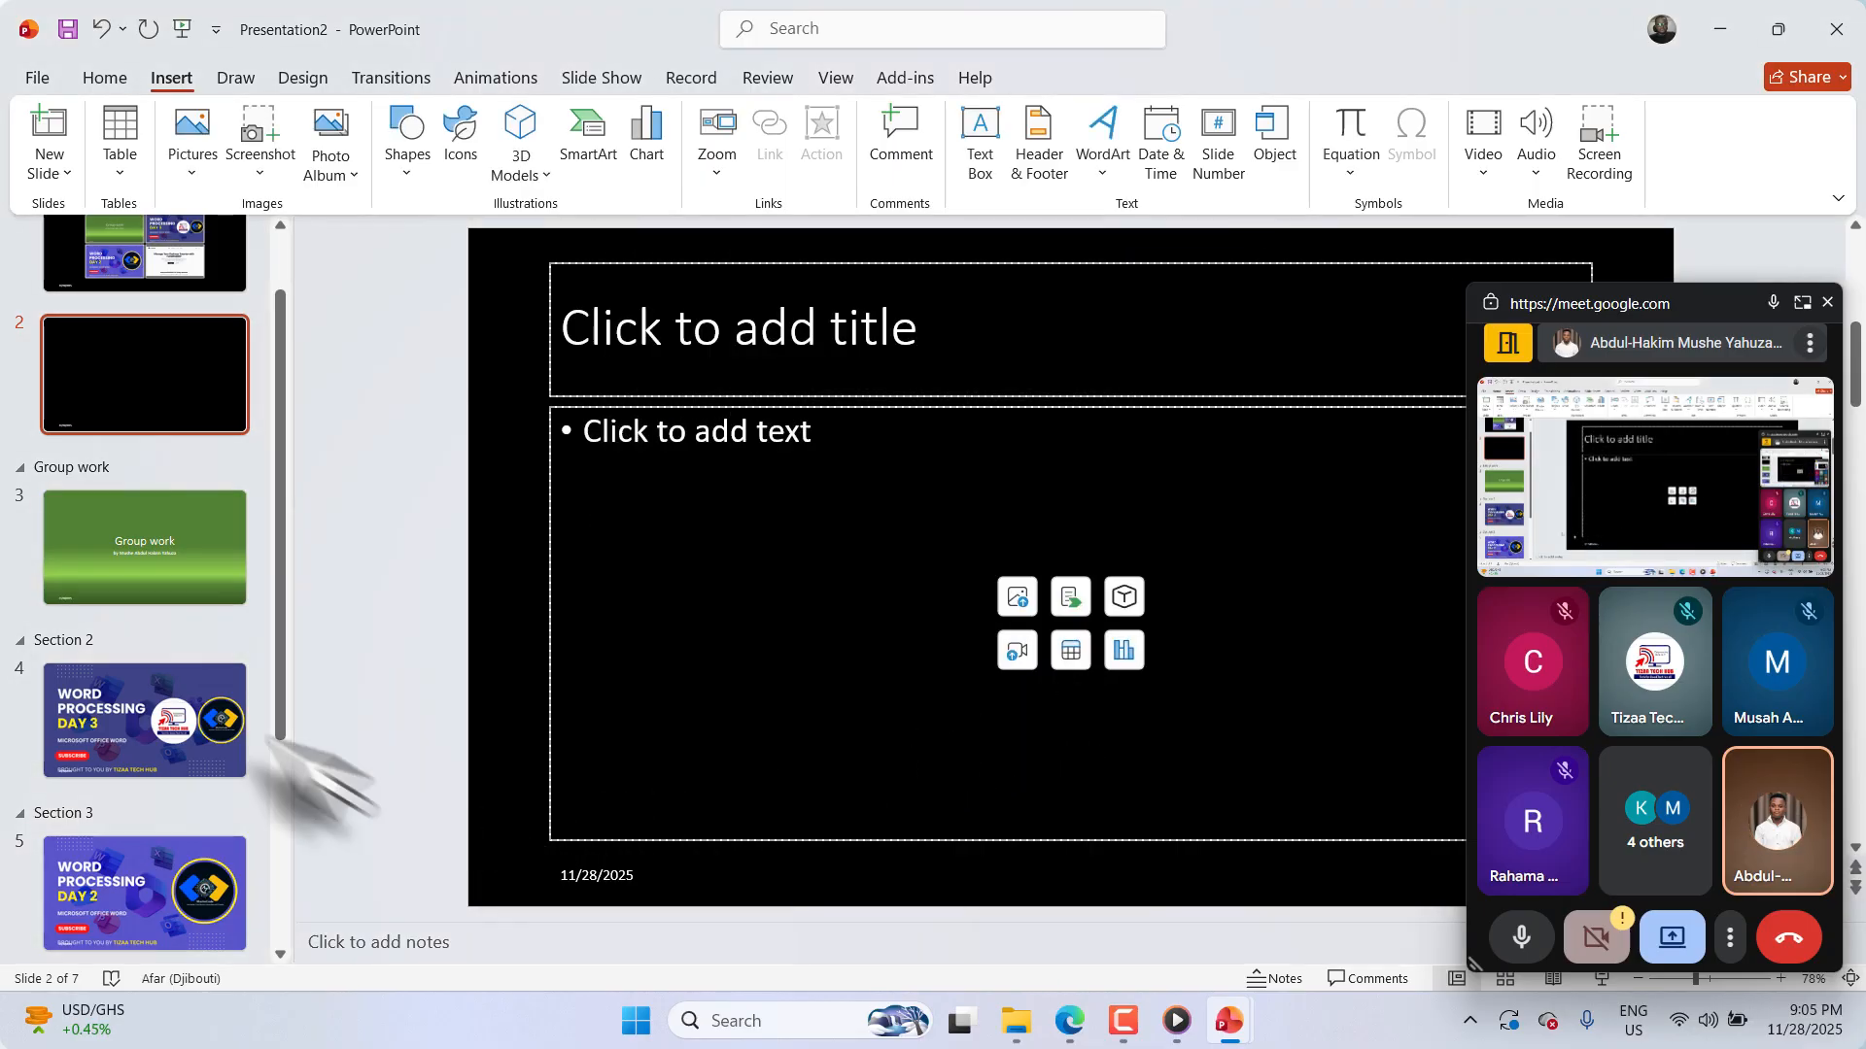
Step: Look through slides 1 to 4 to check the footer date on each of them
left_click(185, 537)
left_click(185, 739)
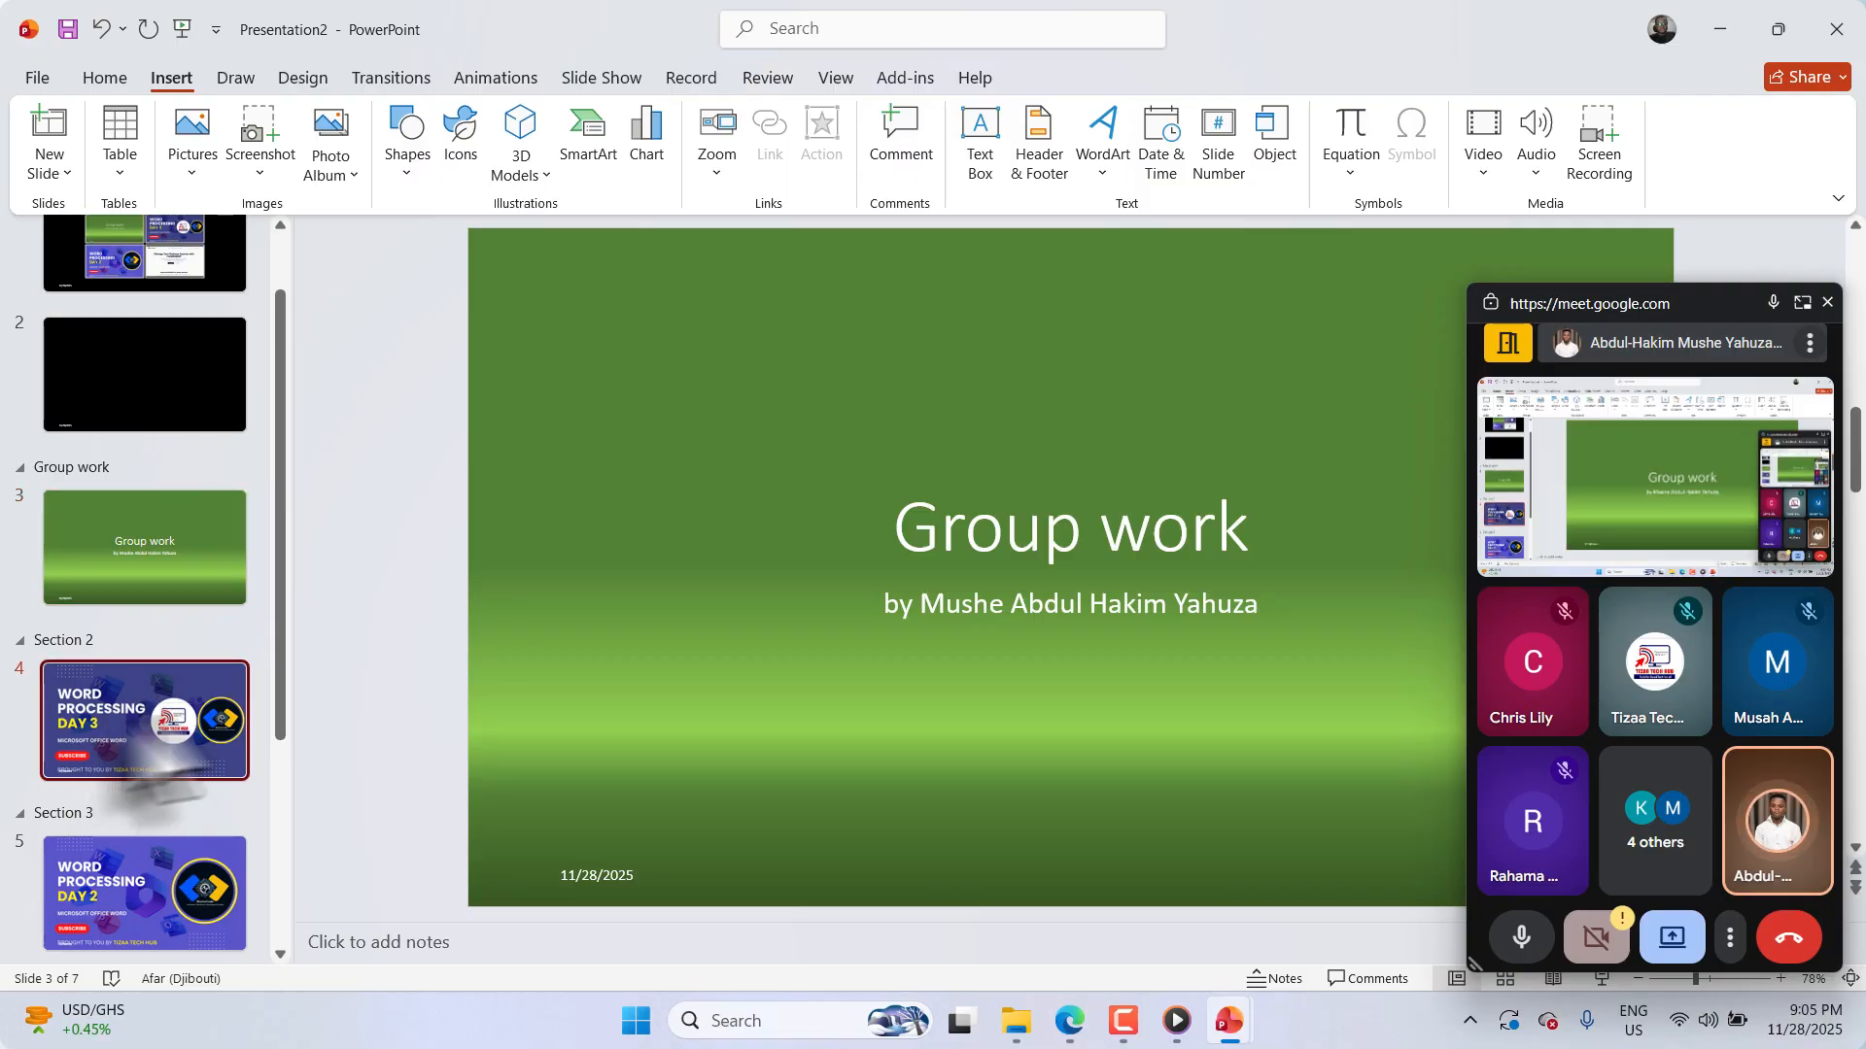
left_click(175, 578)
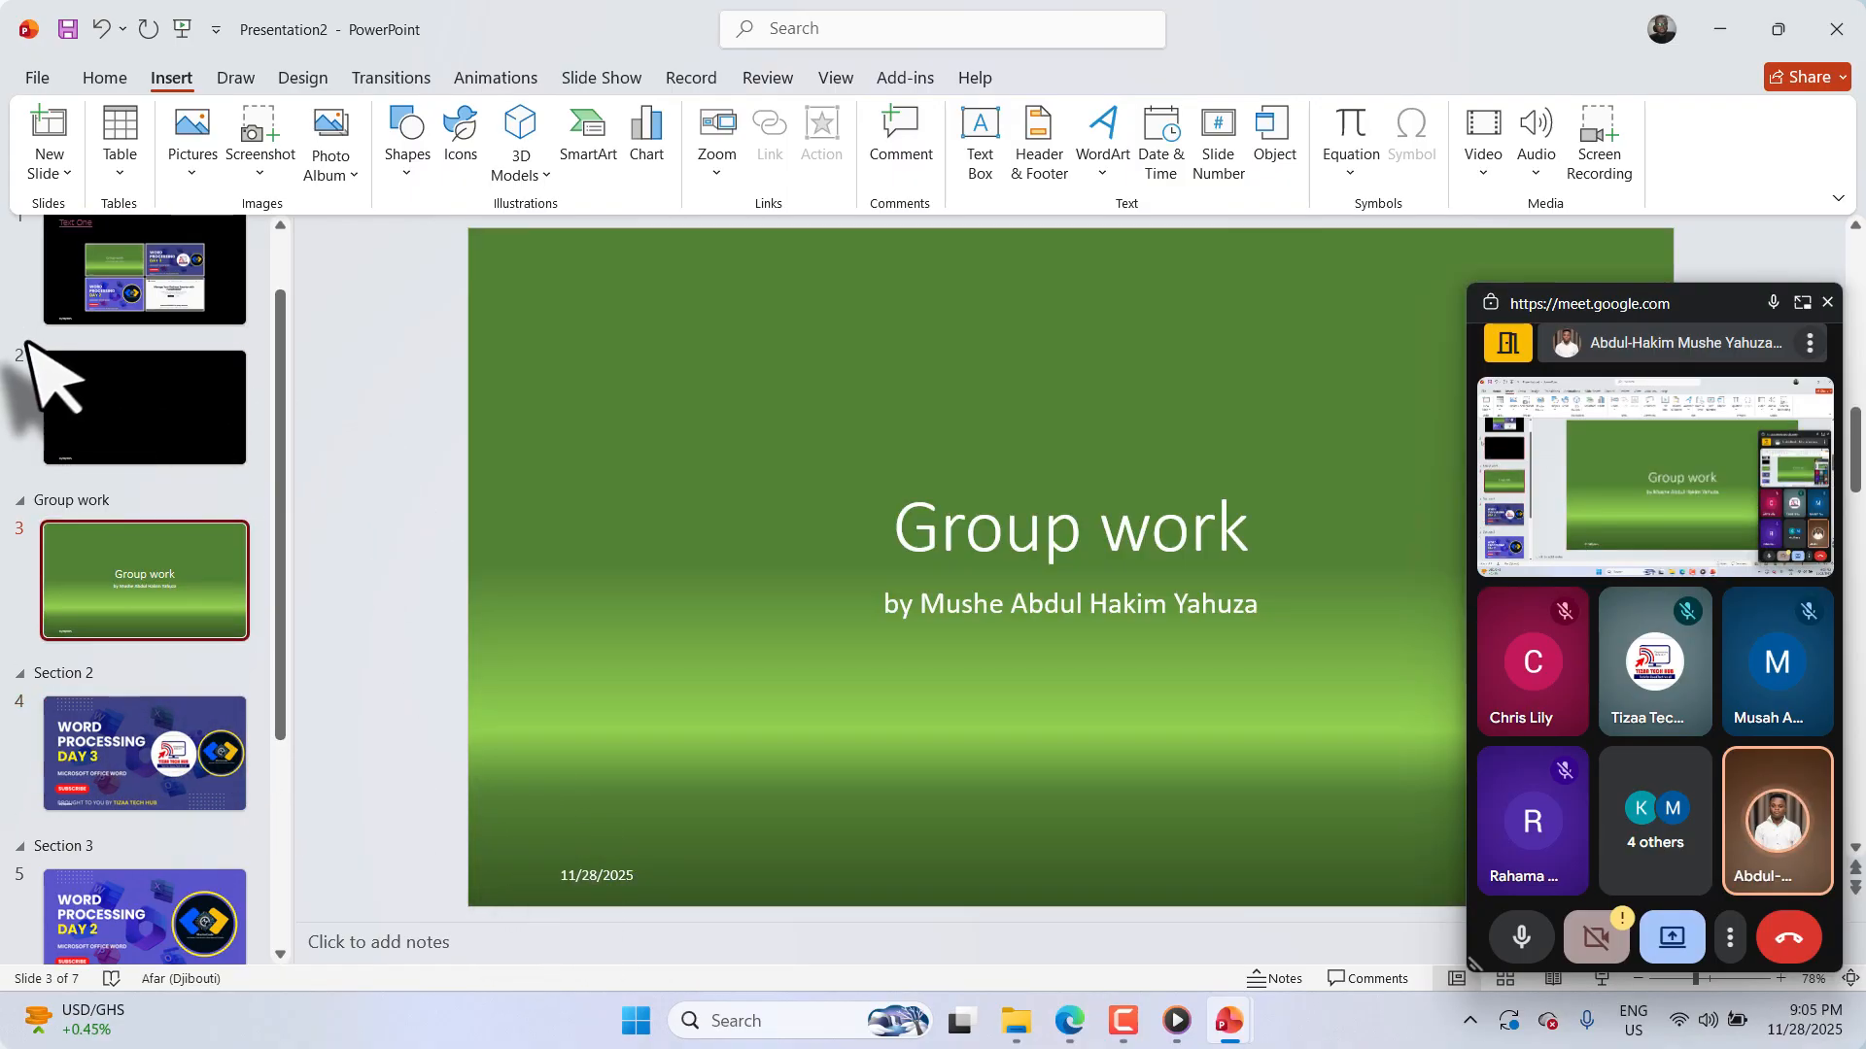
scroll(44, 361, "up", 2)
left_click(54, 369)
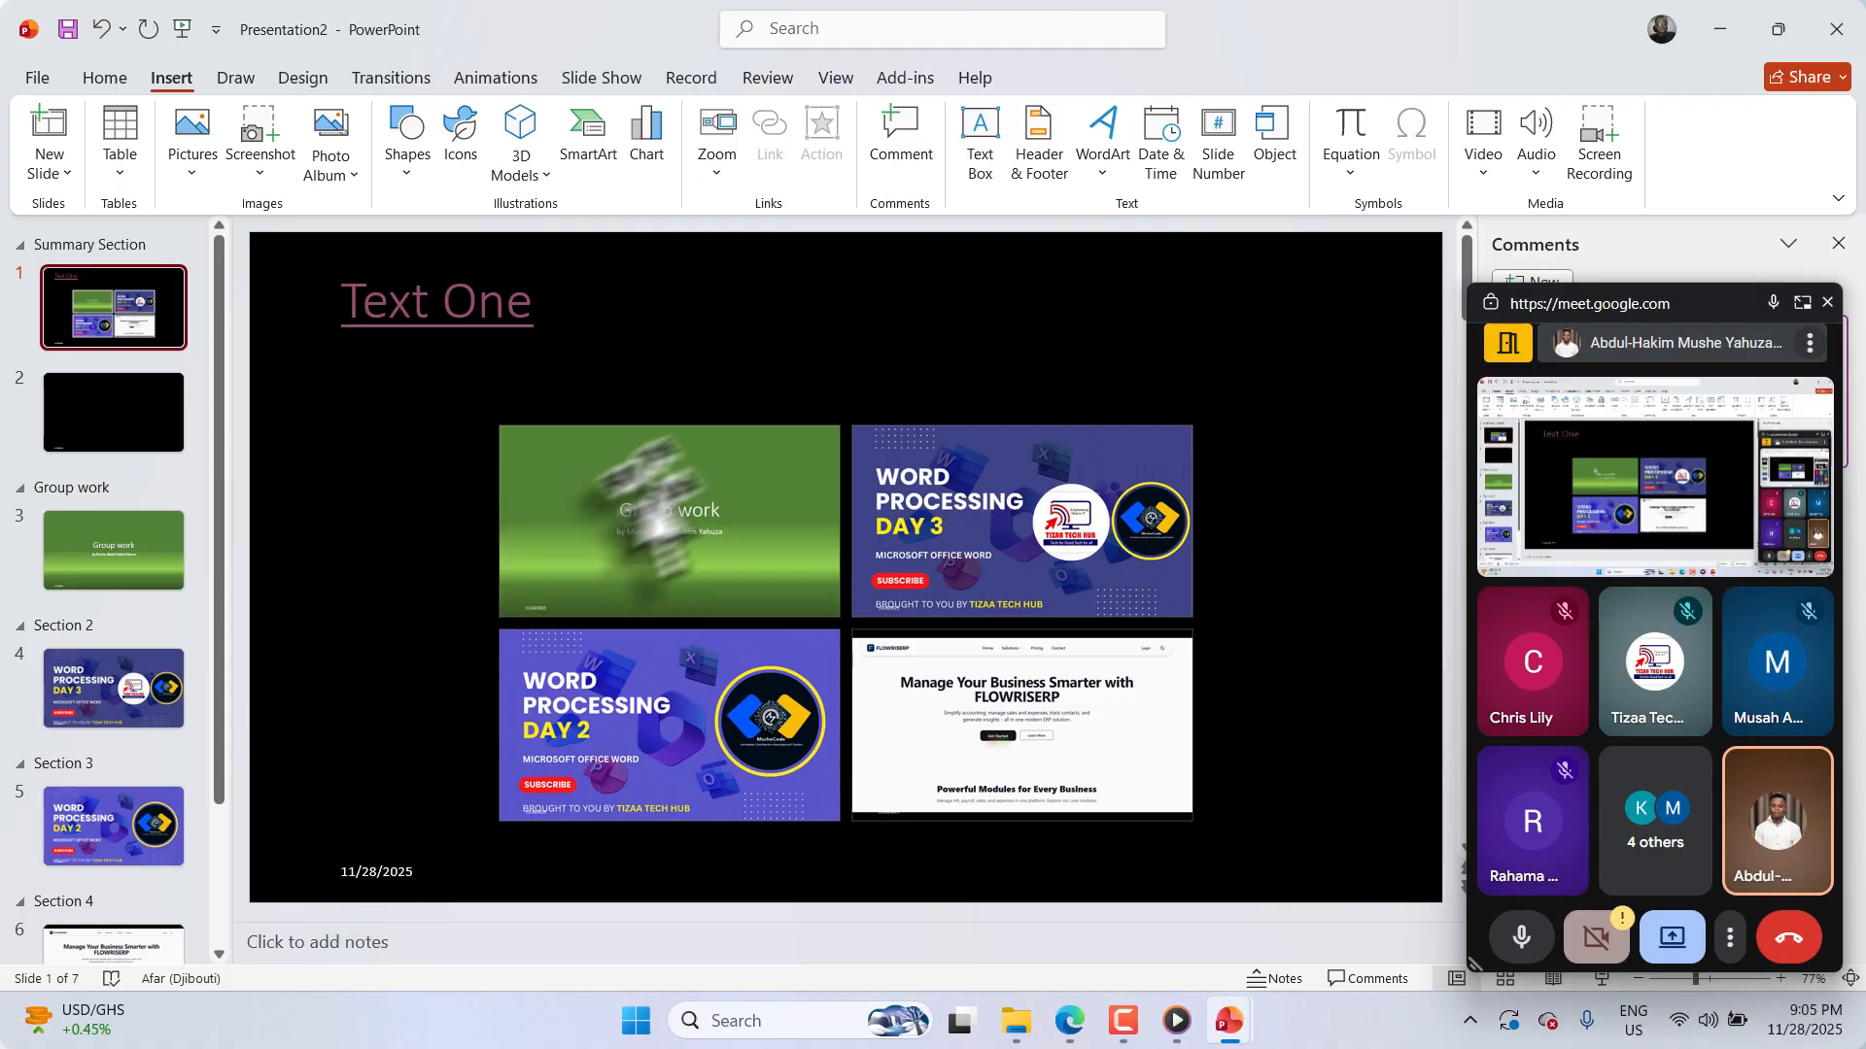
left_click(117, 428)
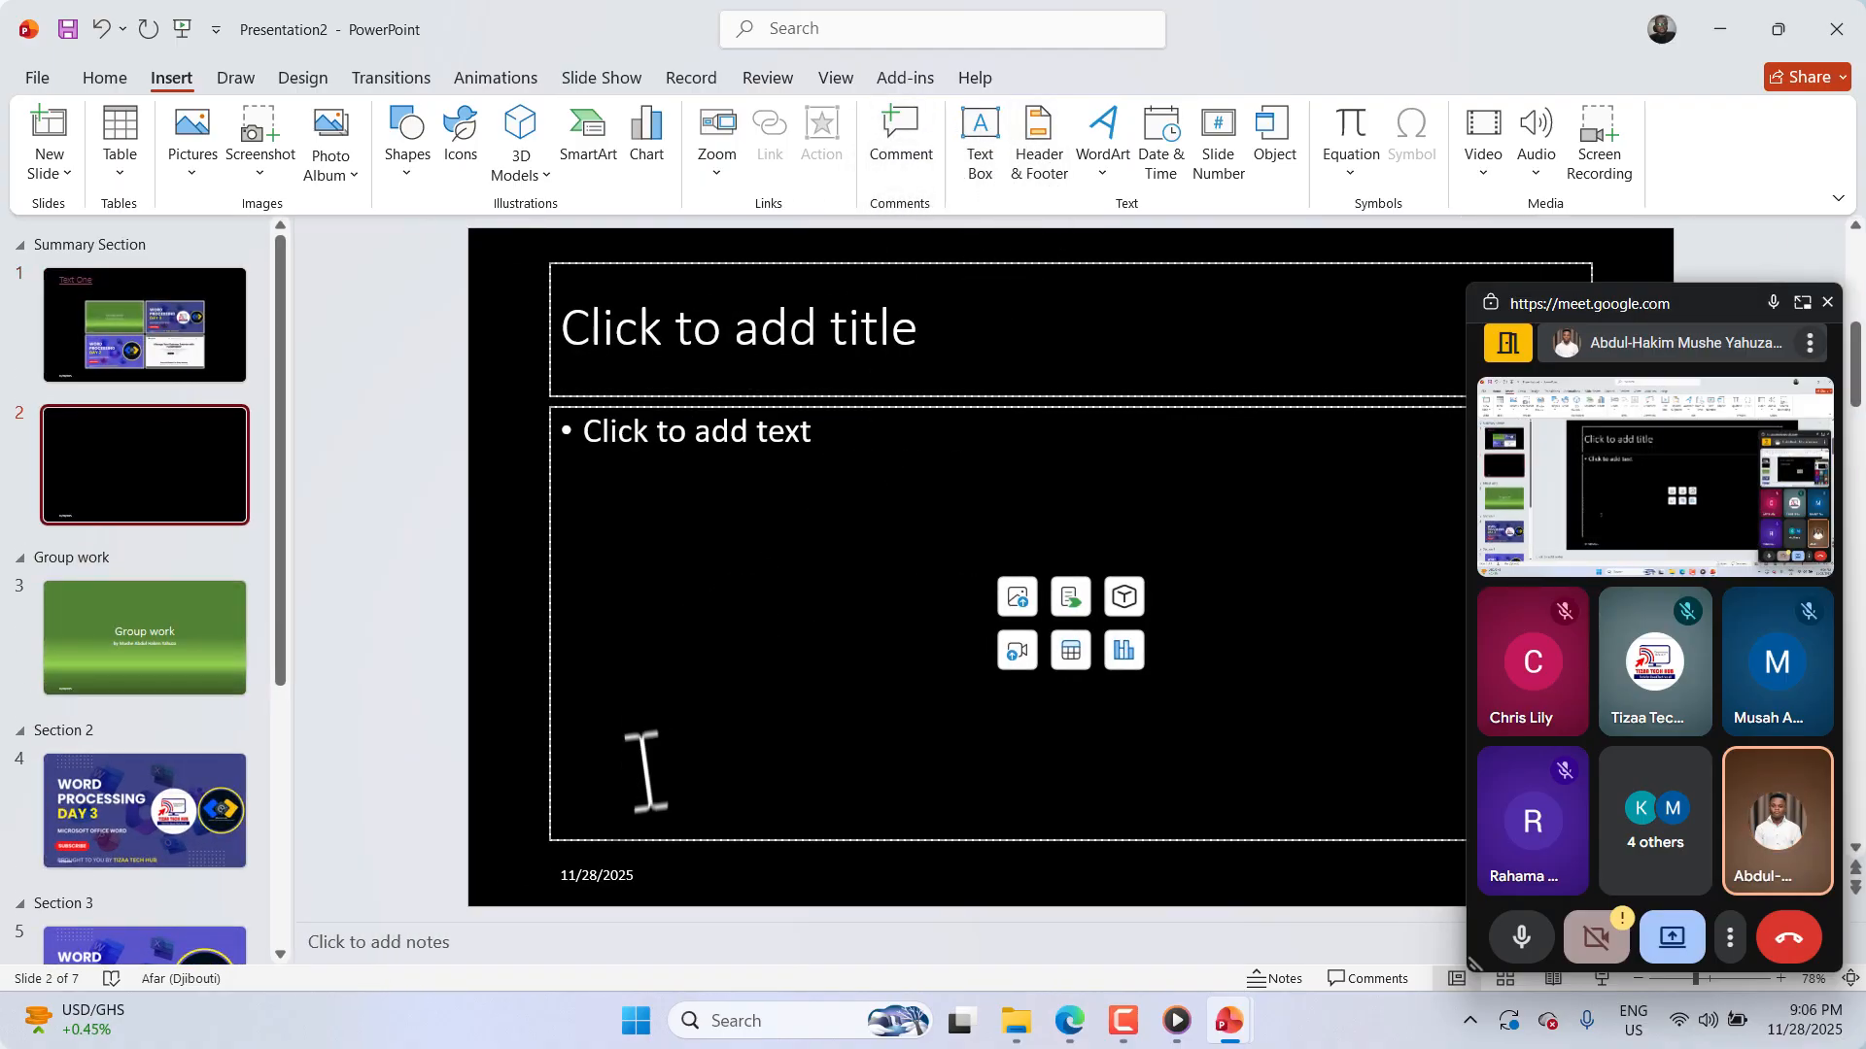
scroll(626, 883, "down", 2)
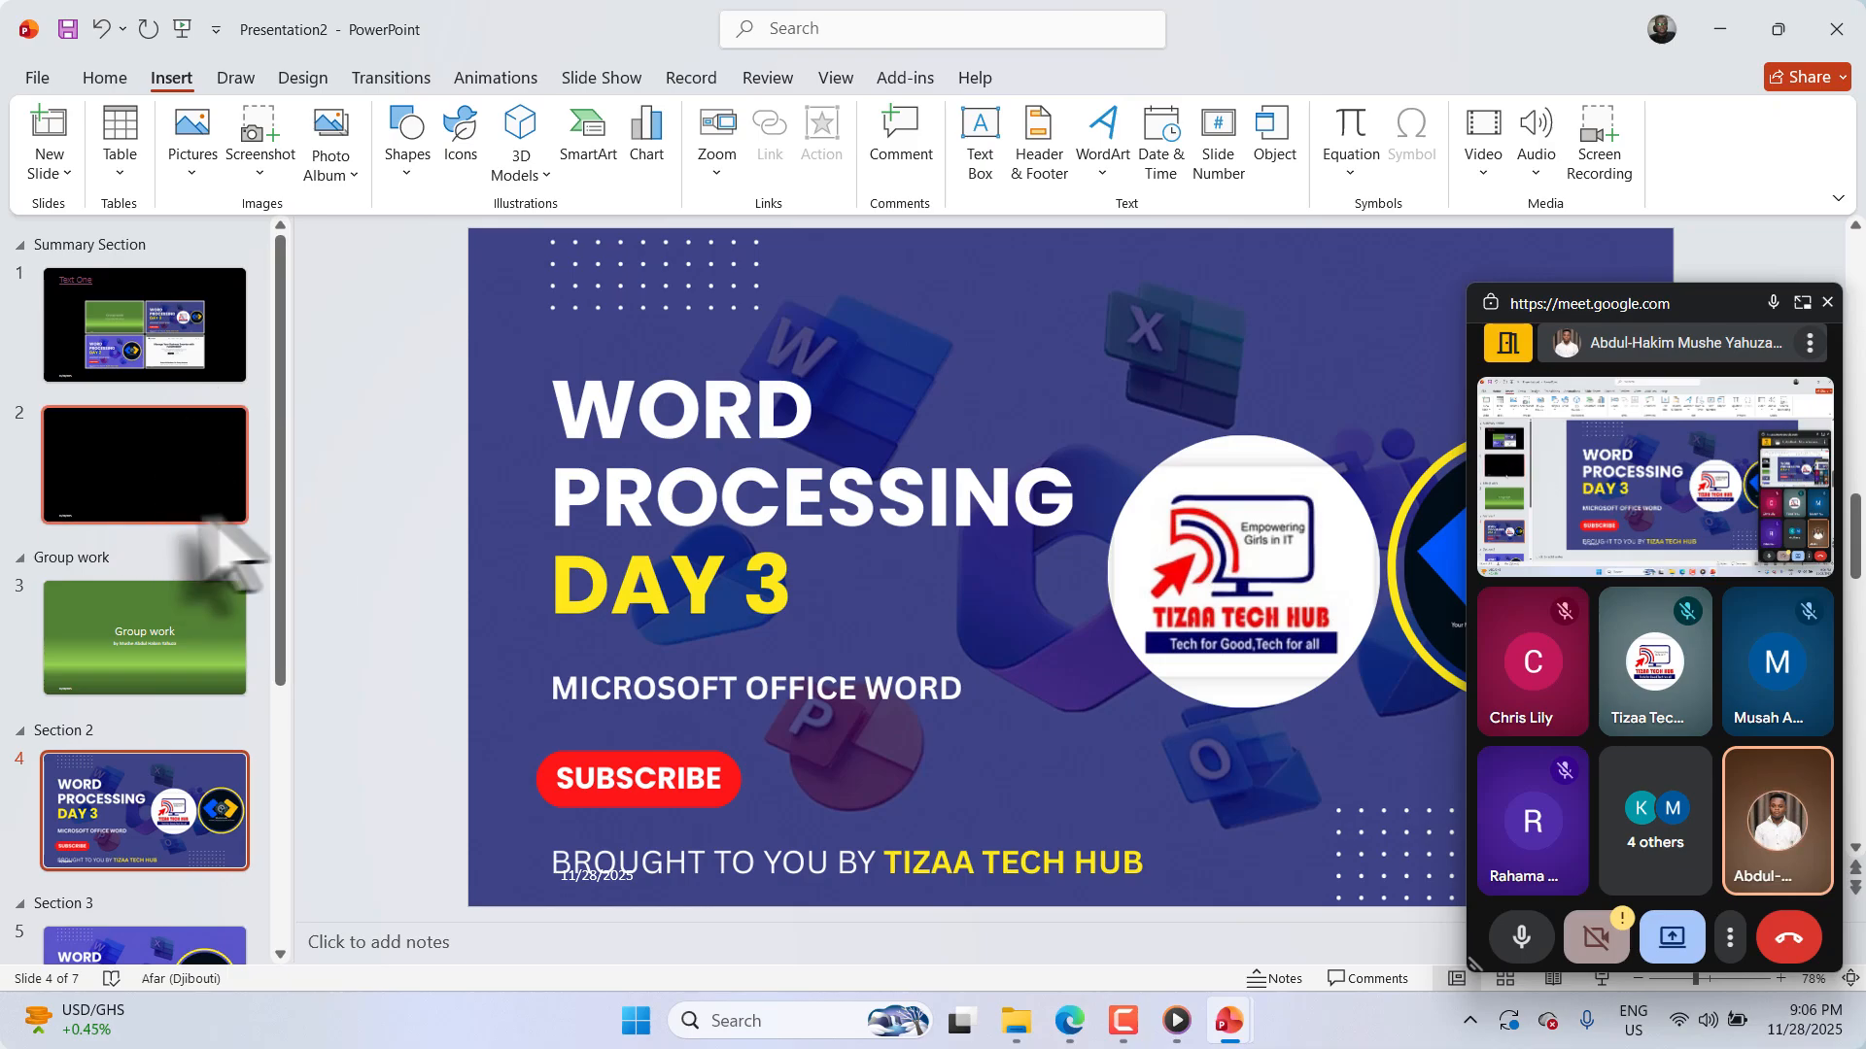
Step: Add the footer text "Tizaa Tech Hub" to all slides alongside the automatically updating date
left_click(231, 466)
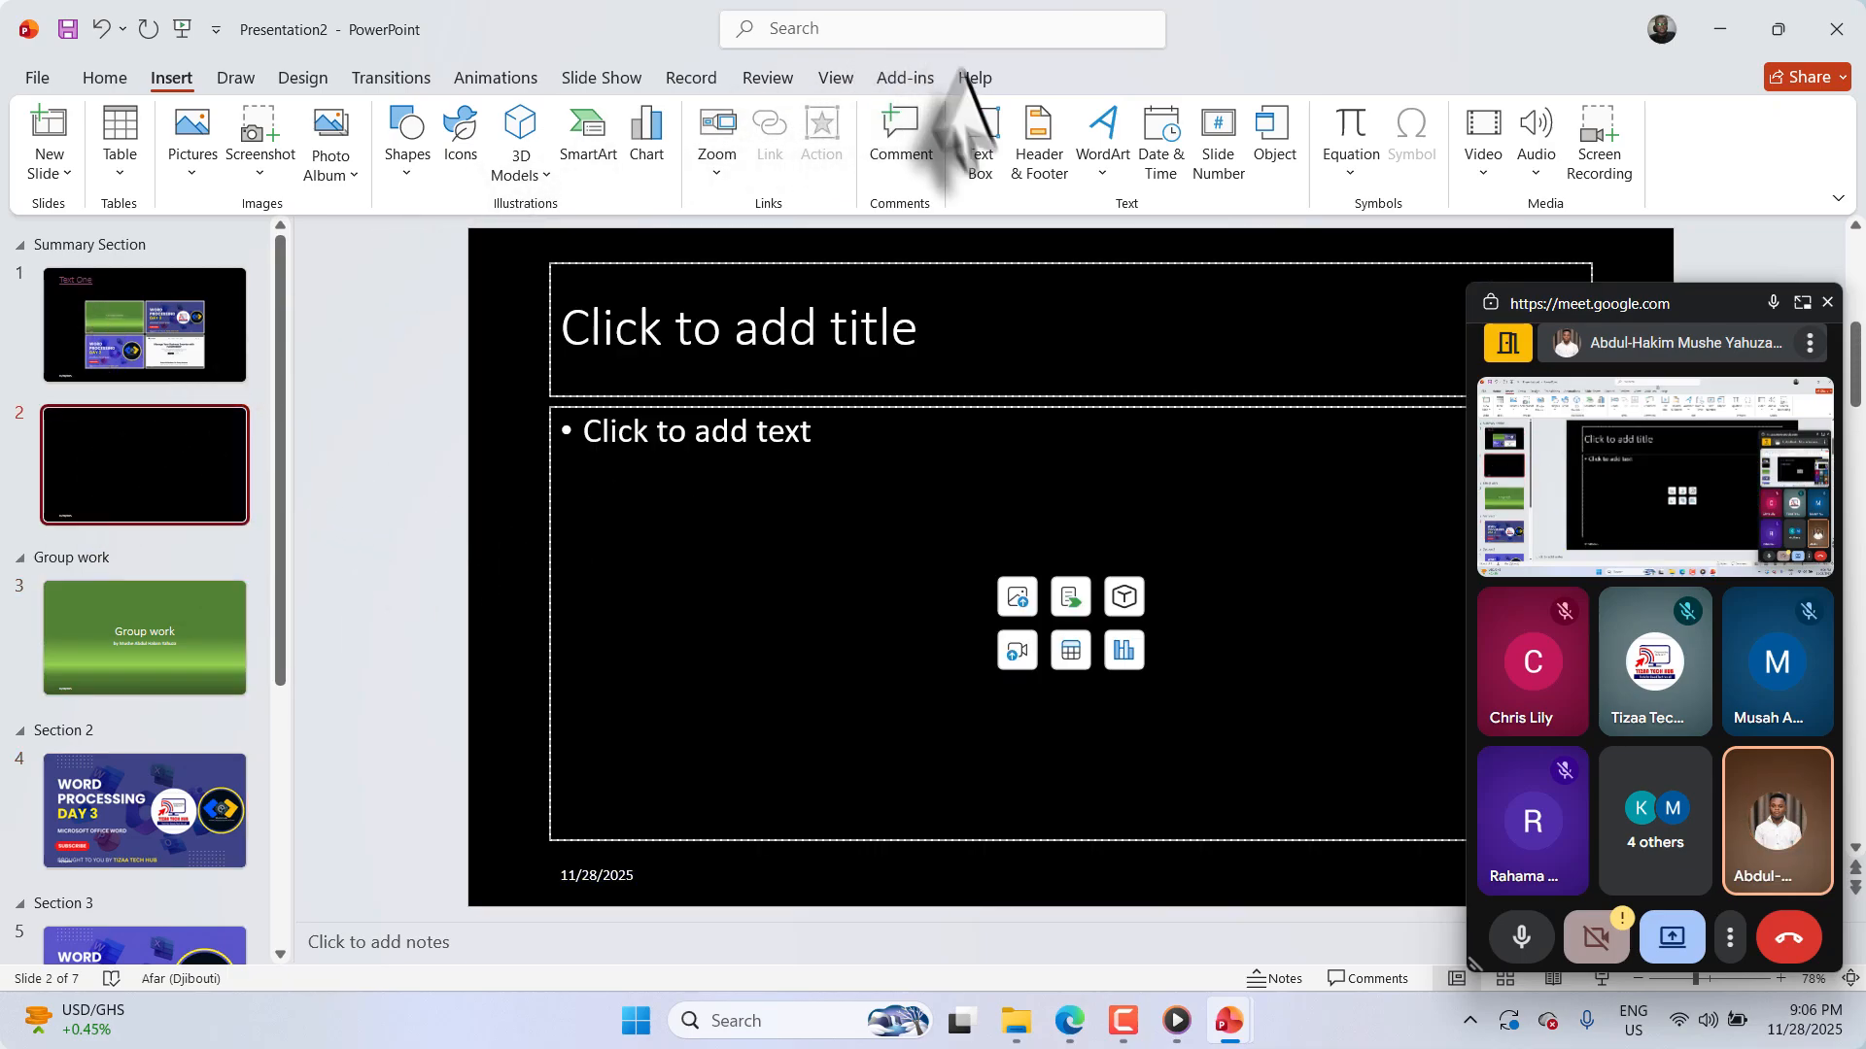
left_click(1032, 167)
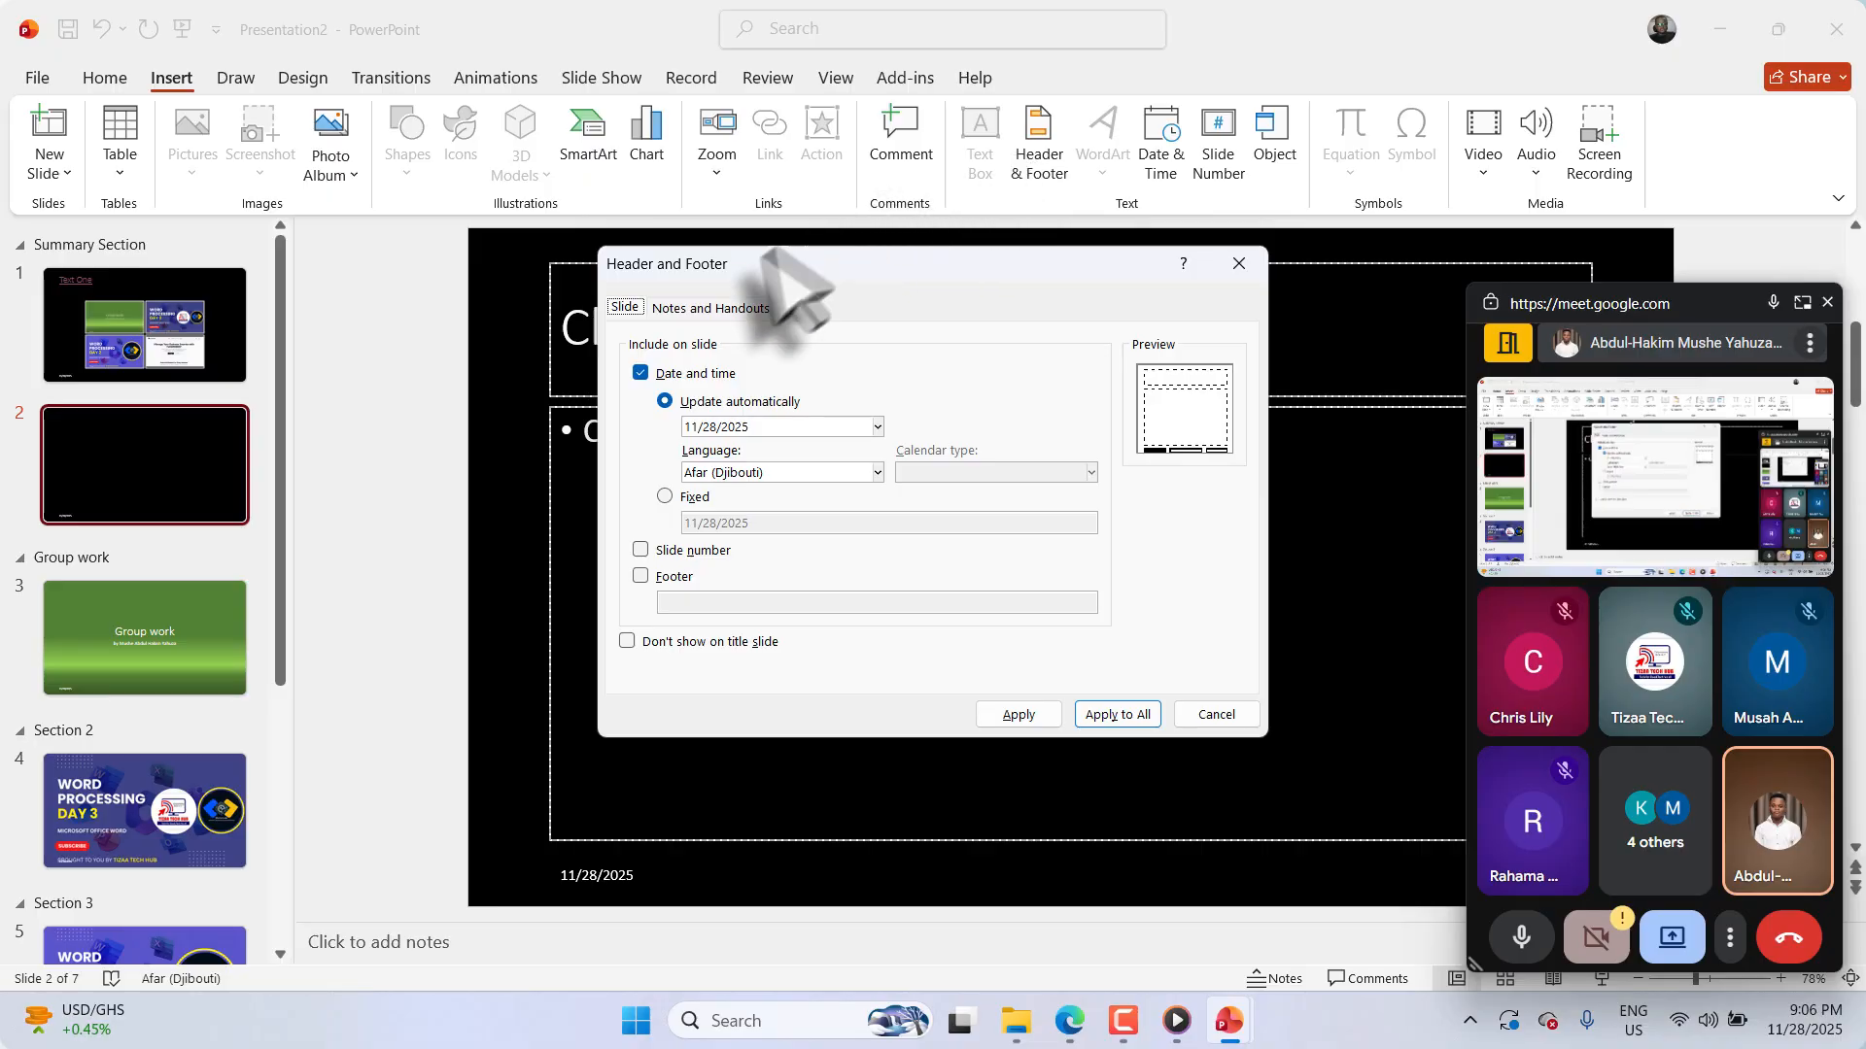
left_click(664, 575)
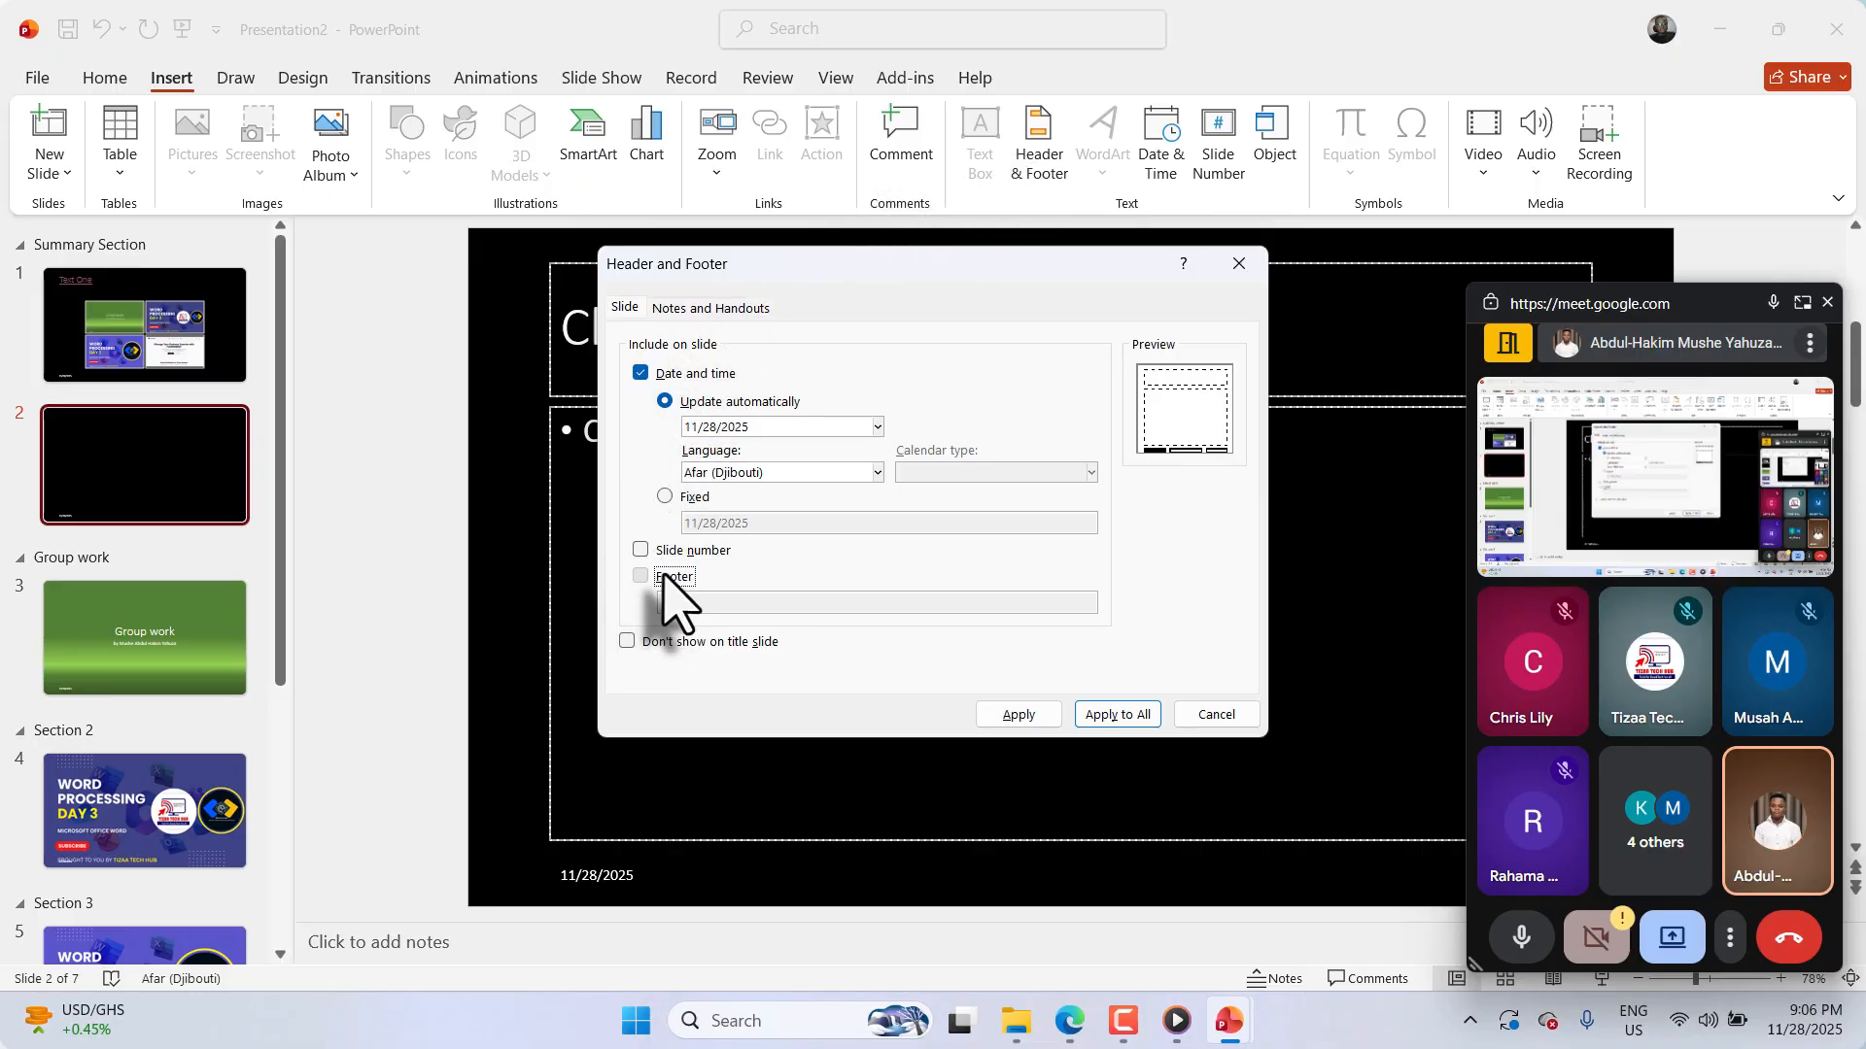
left_click(735, 606)
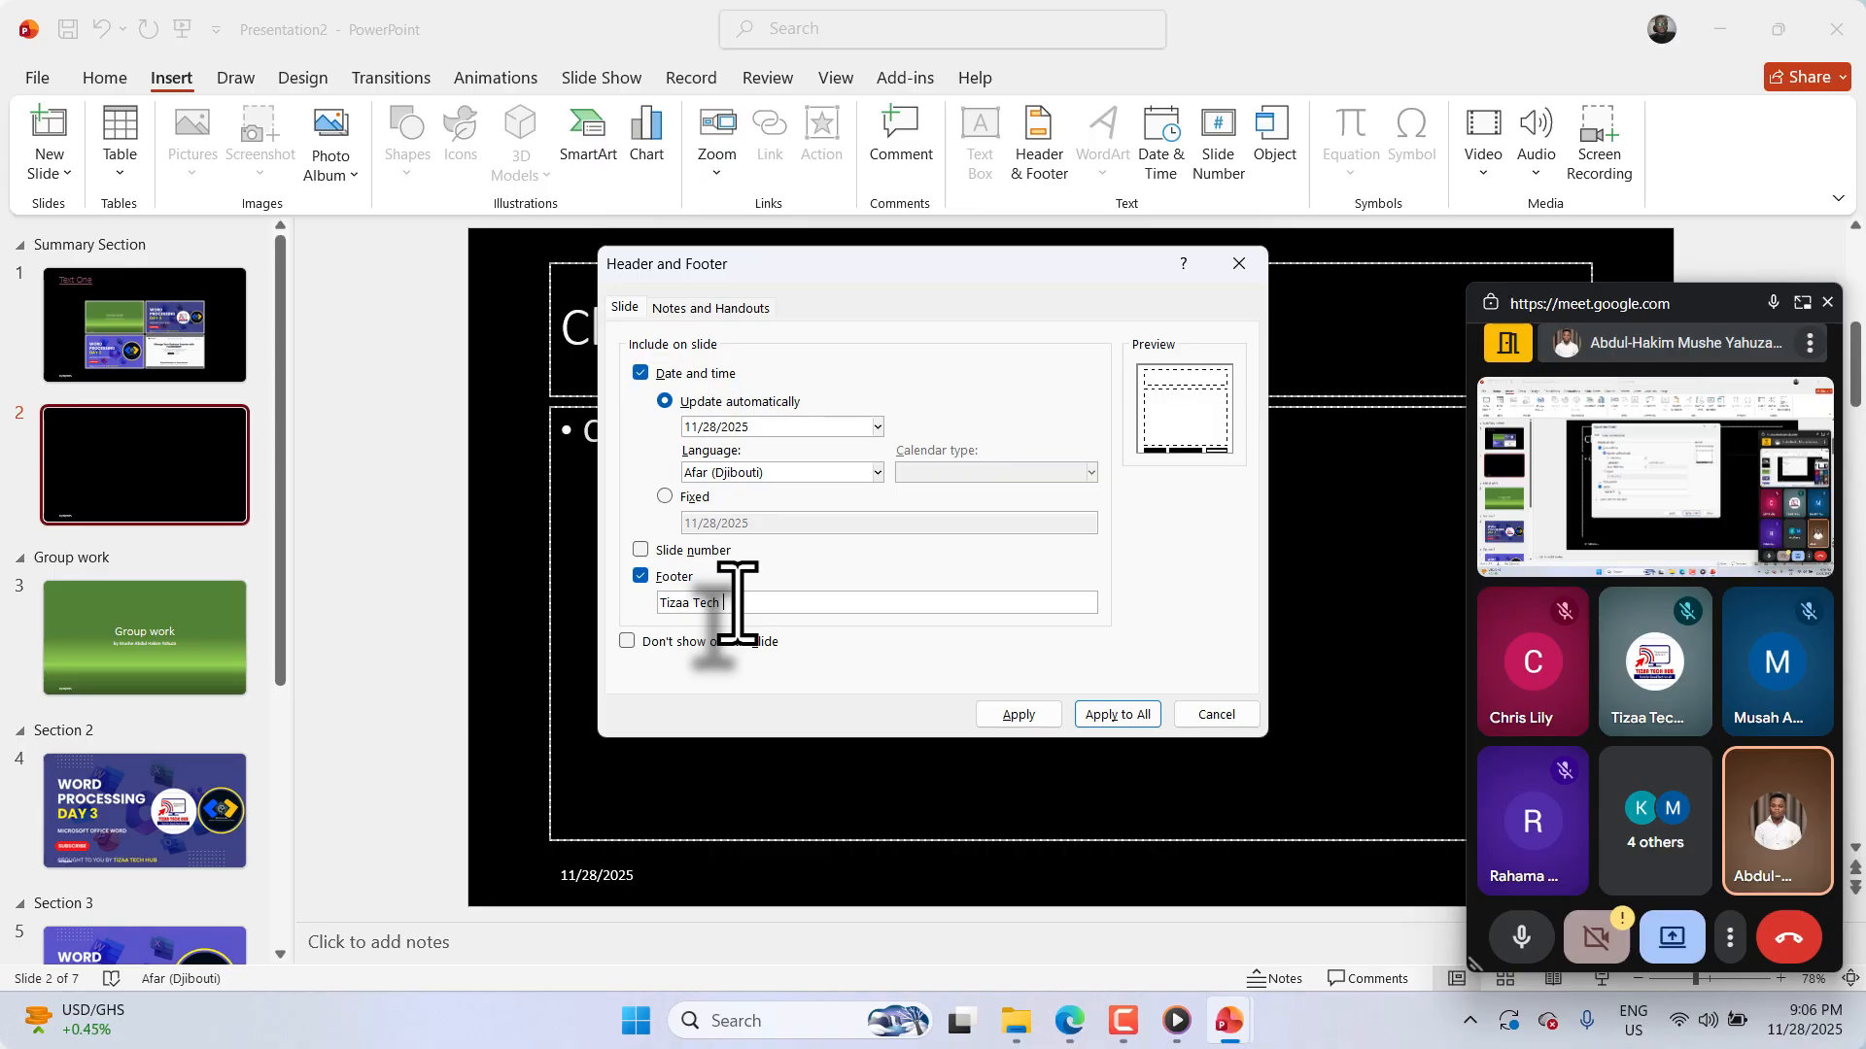
left_click(1118, 715)
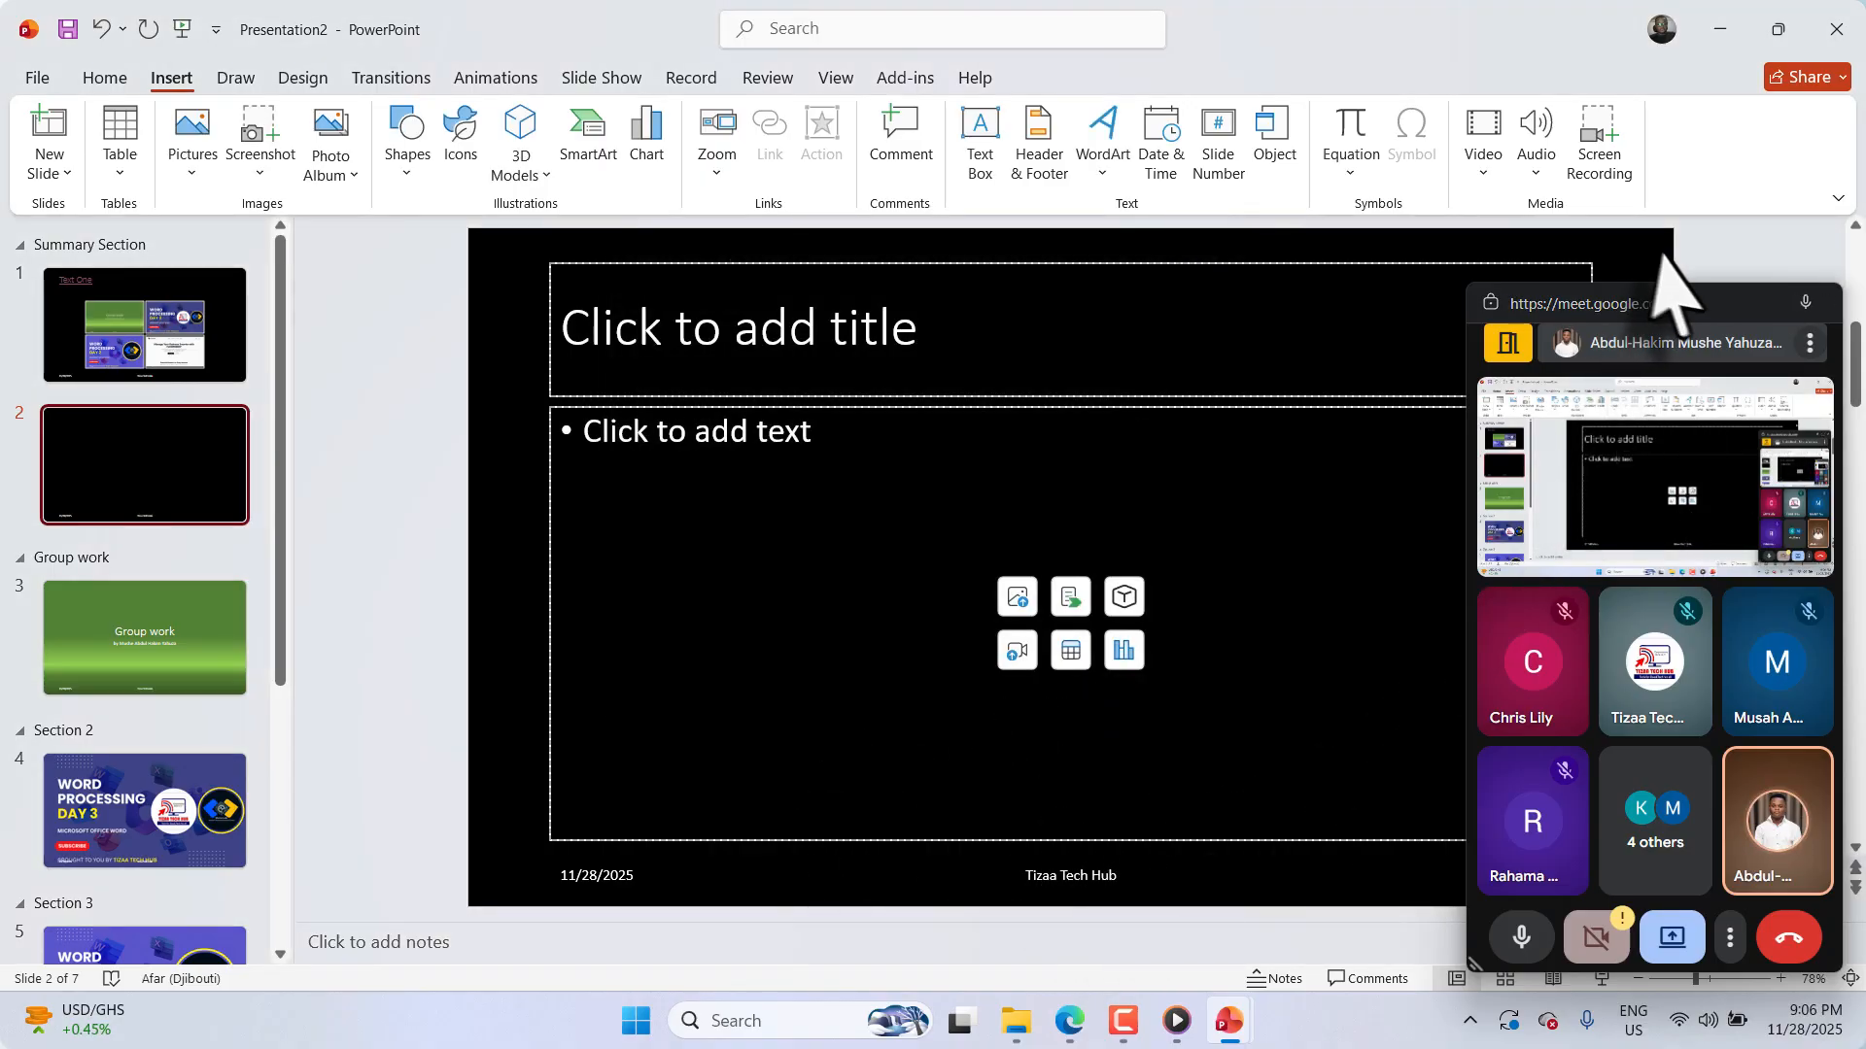
Step: Check the footer text on slides 2 to 4, and reopen the Header and Footer settings
left_click_drag(1642, 311, 1574, 898)
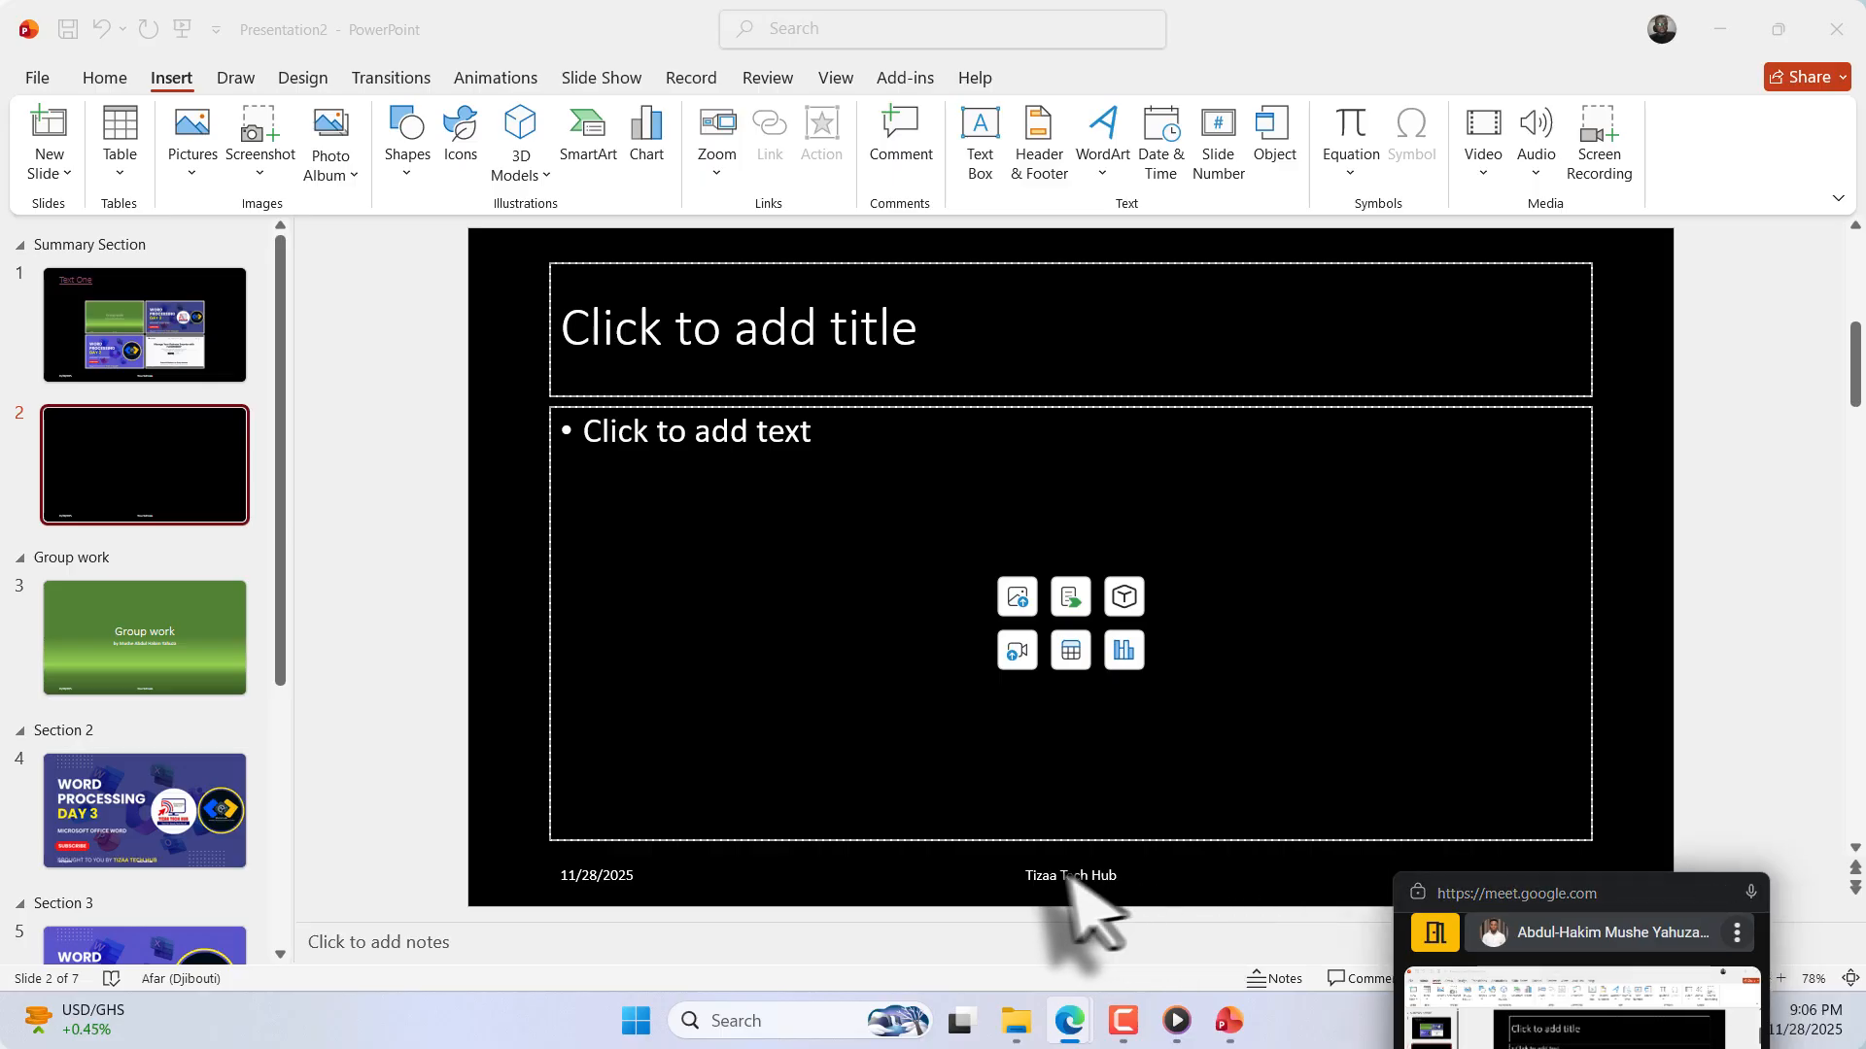
left_click(161, 445)
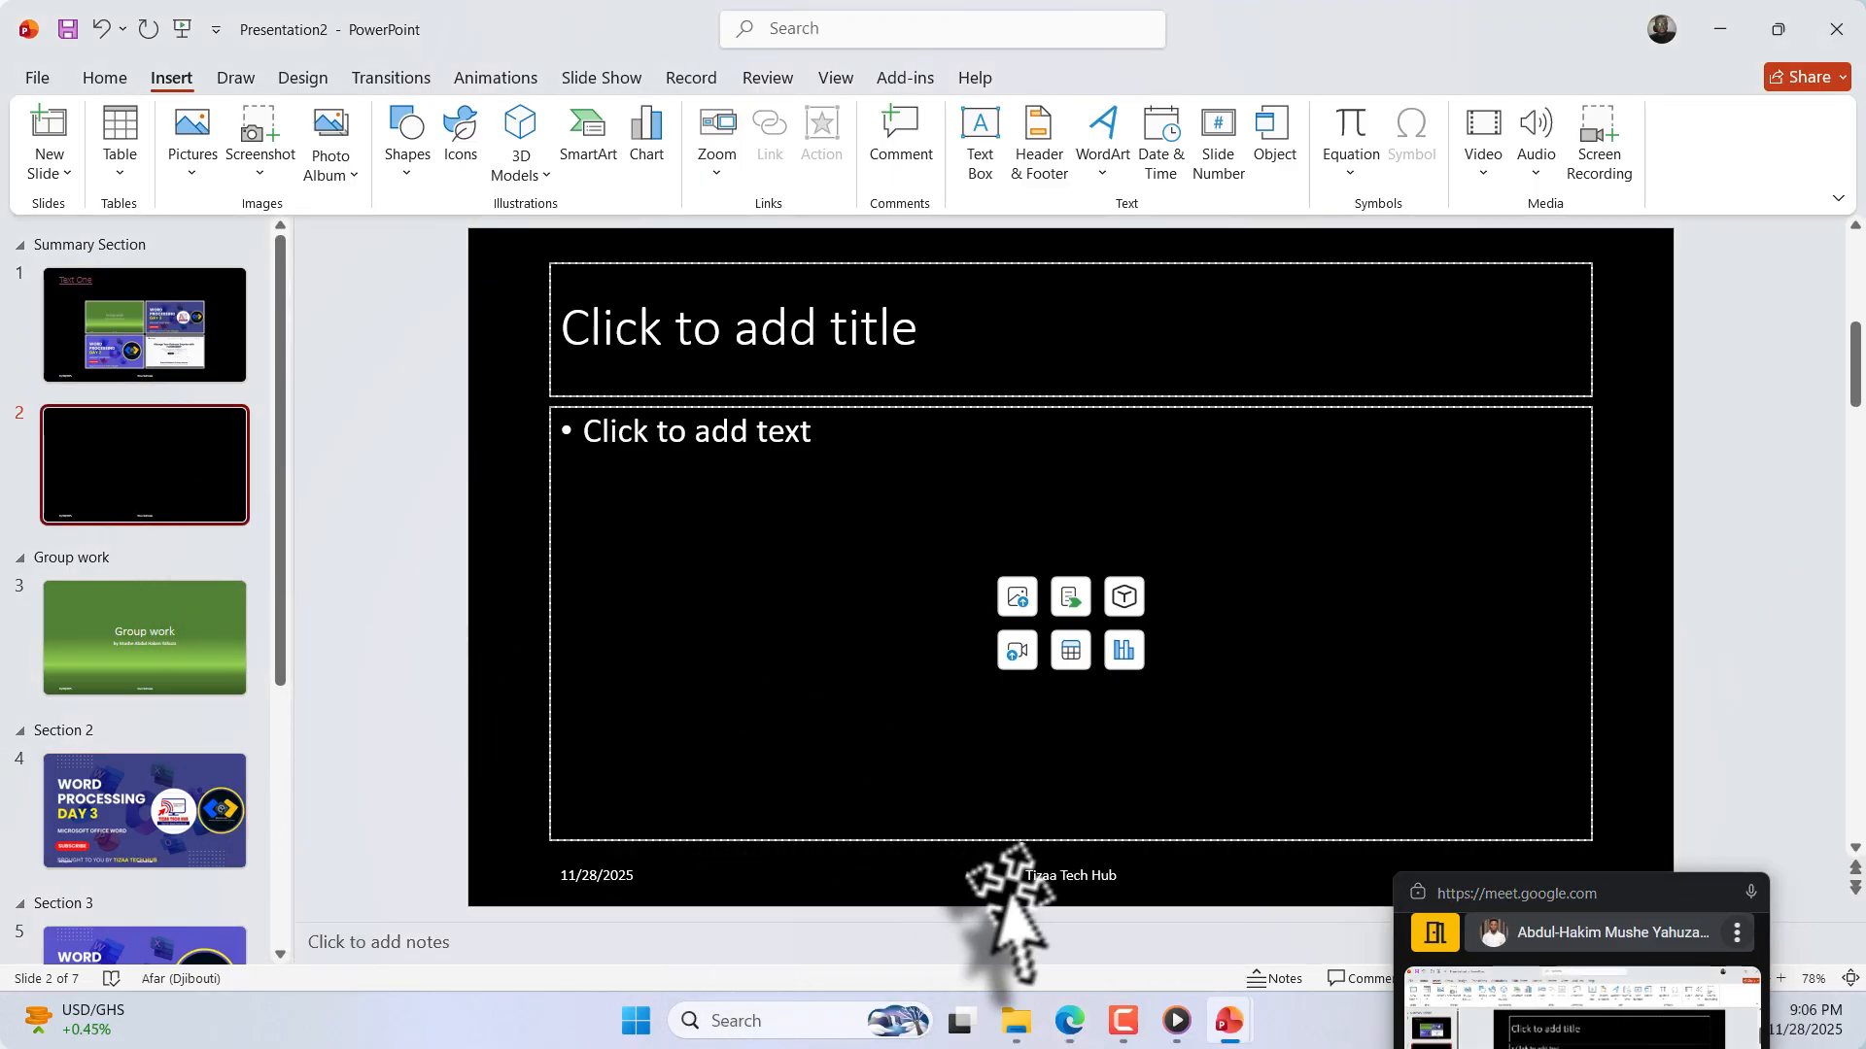
left_click(163, 675)
left_click(158, 805)
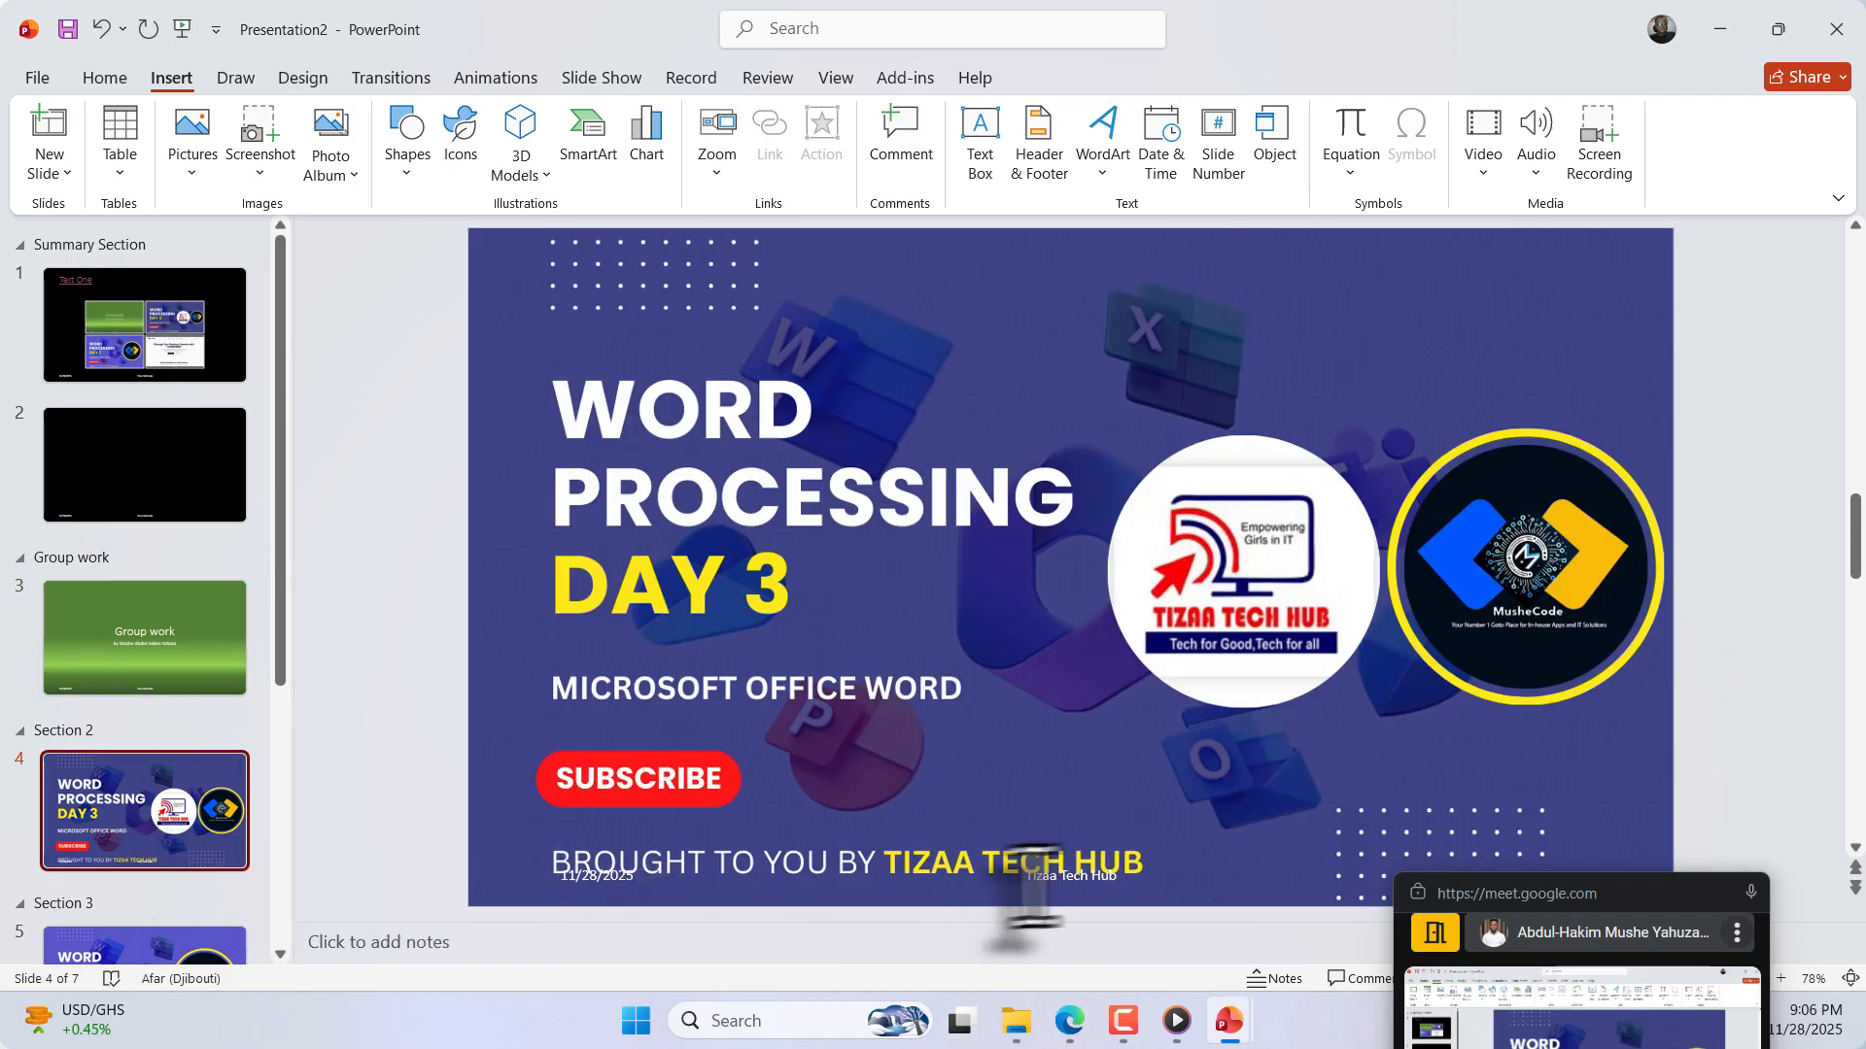
left_click(1049, 155)
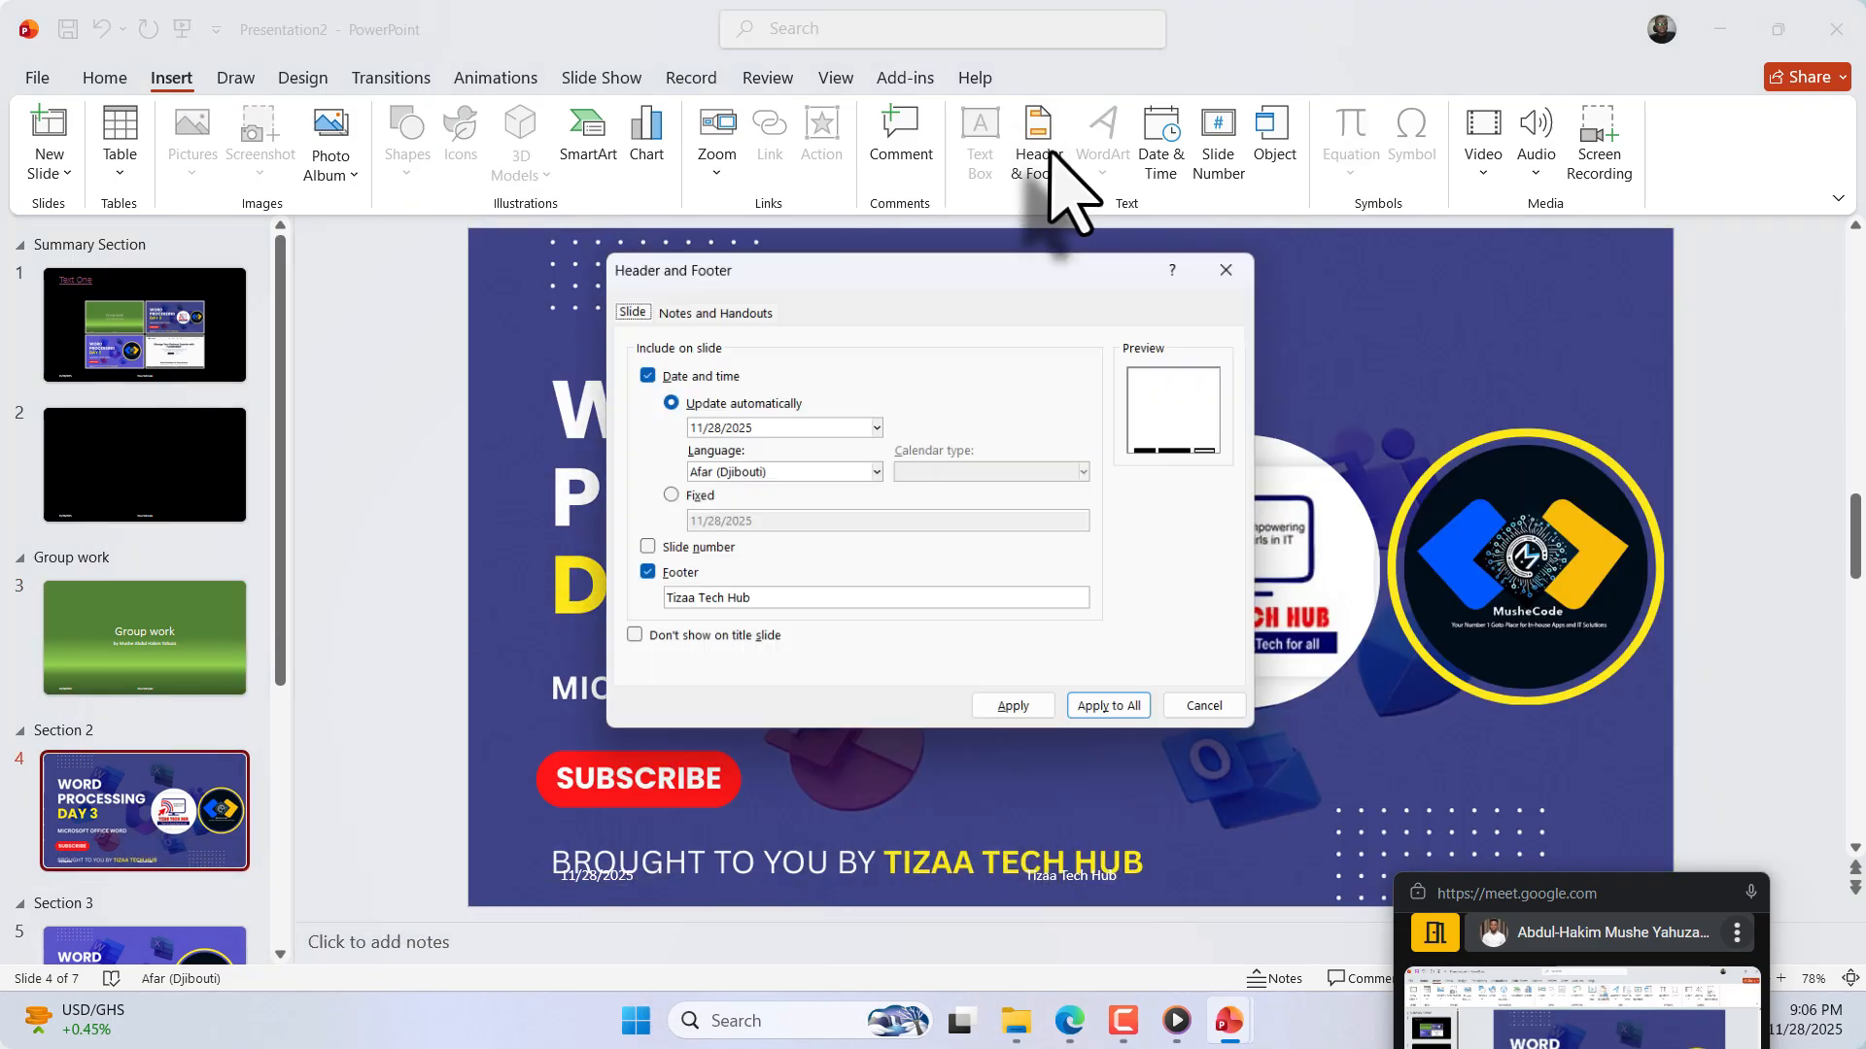
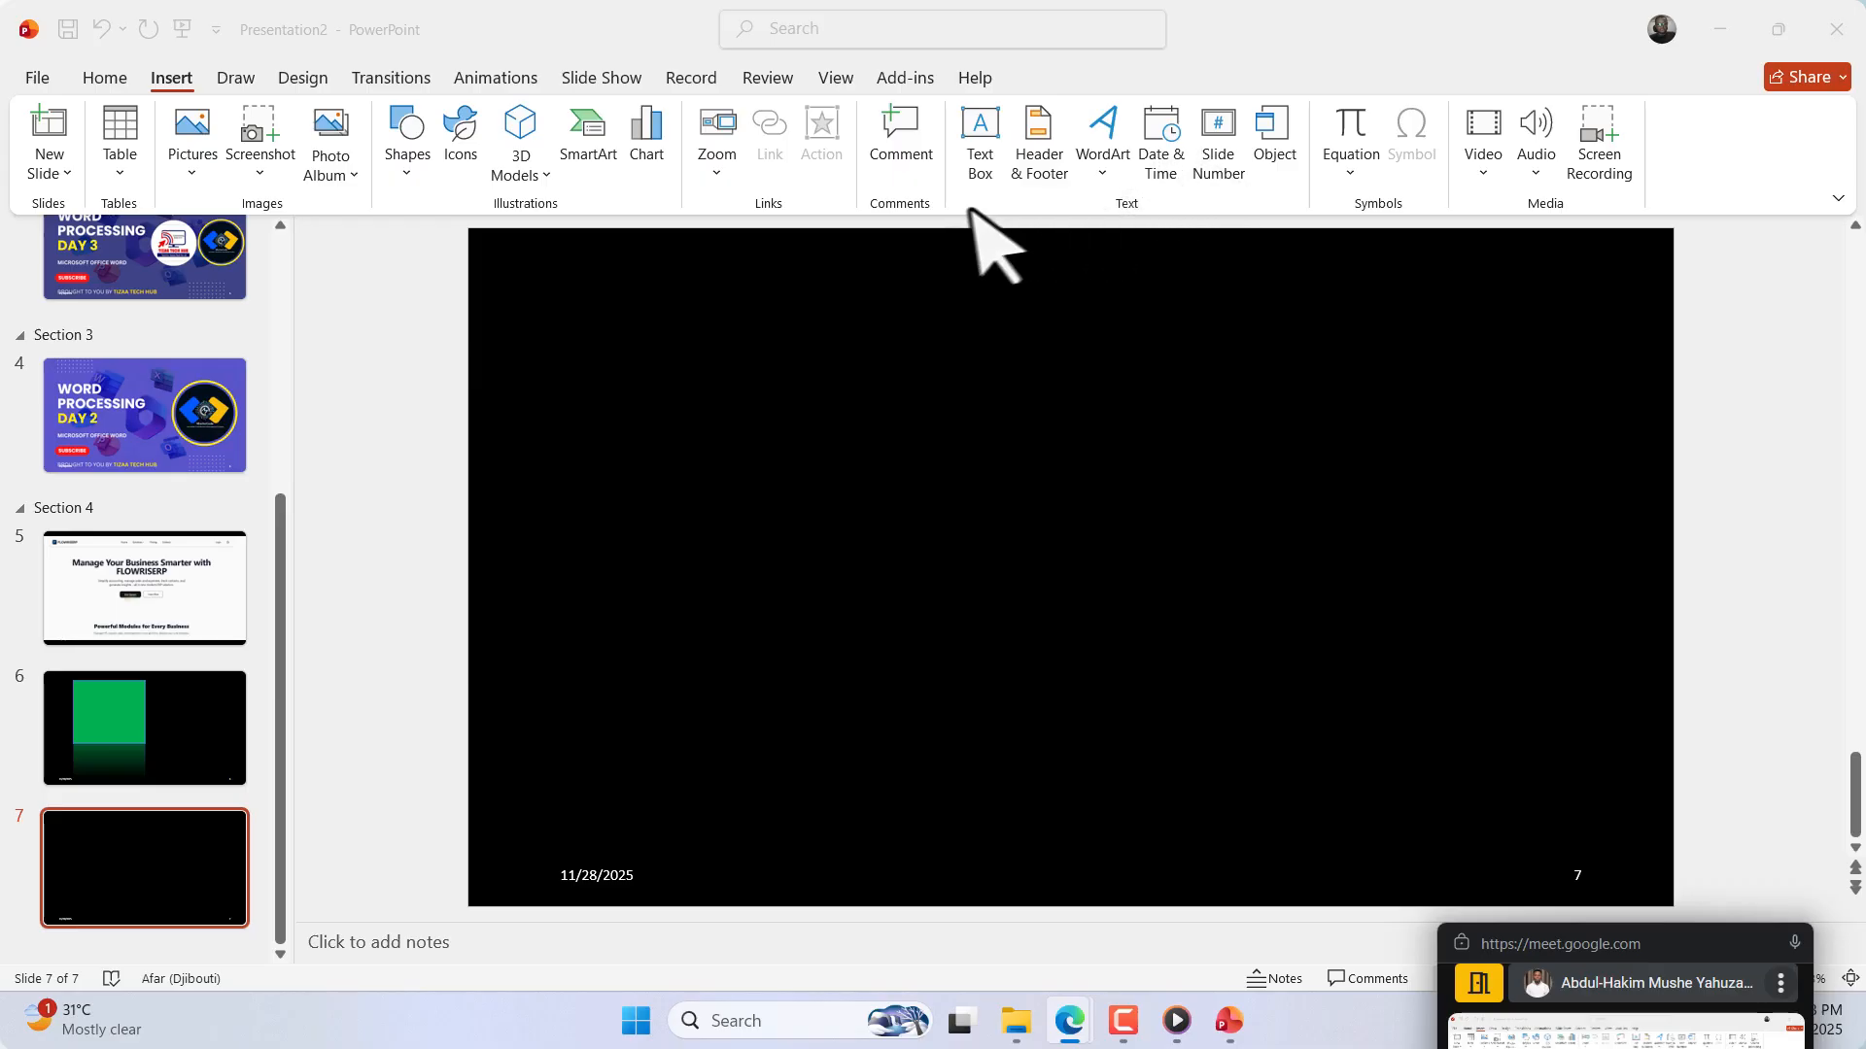
Step: Set the background of slide 7 to a solid light gray fill from the theme colors
left_click(870, 500)
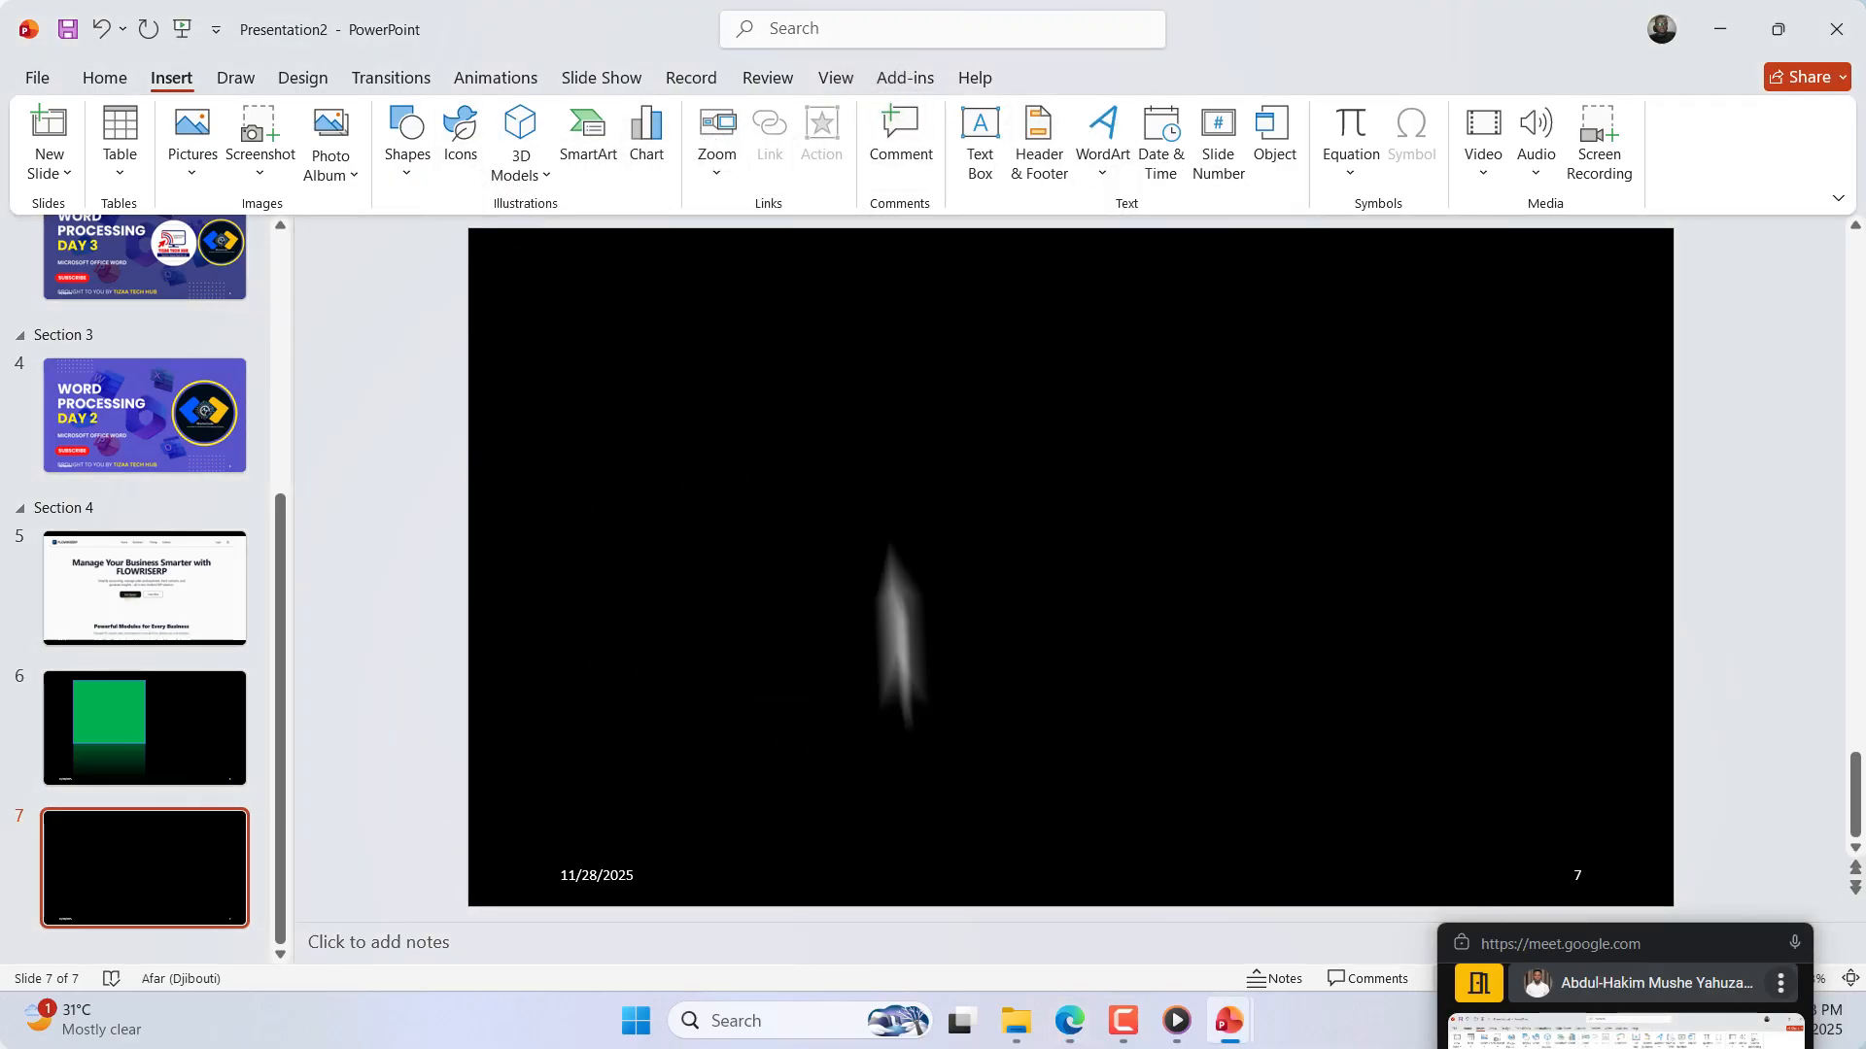
left_click(302, 78)
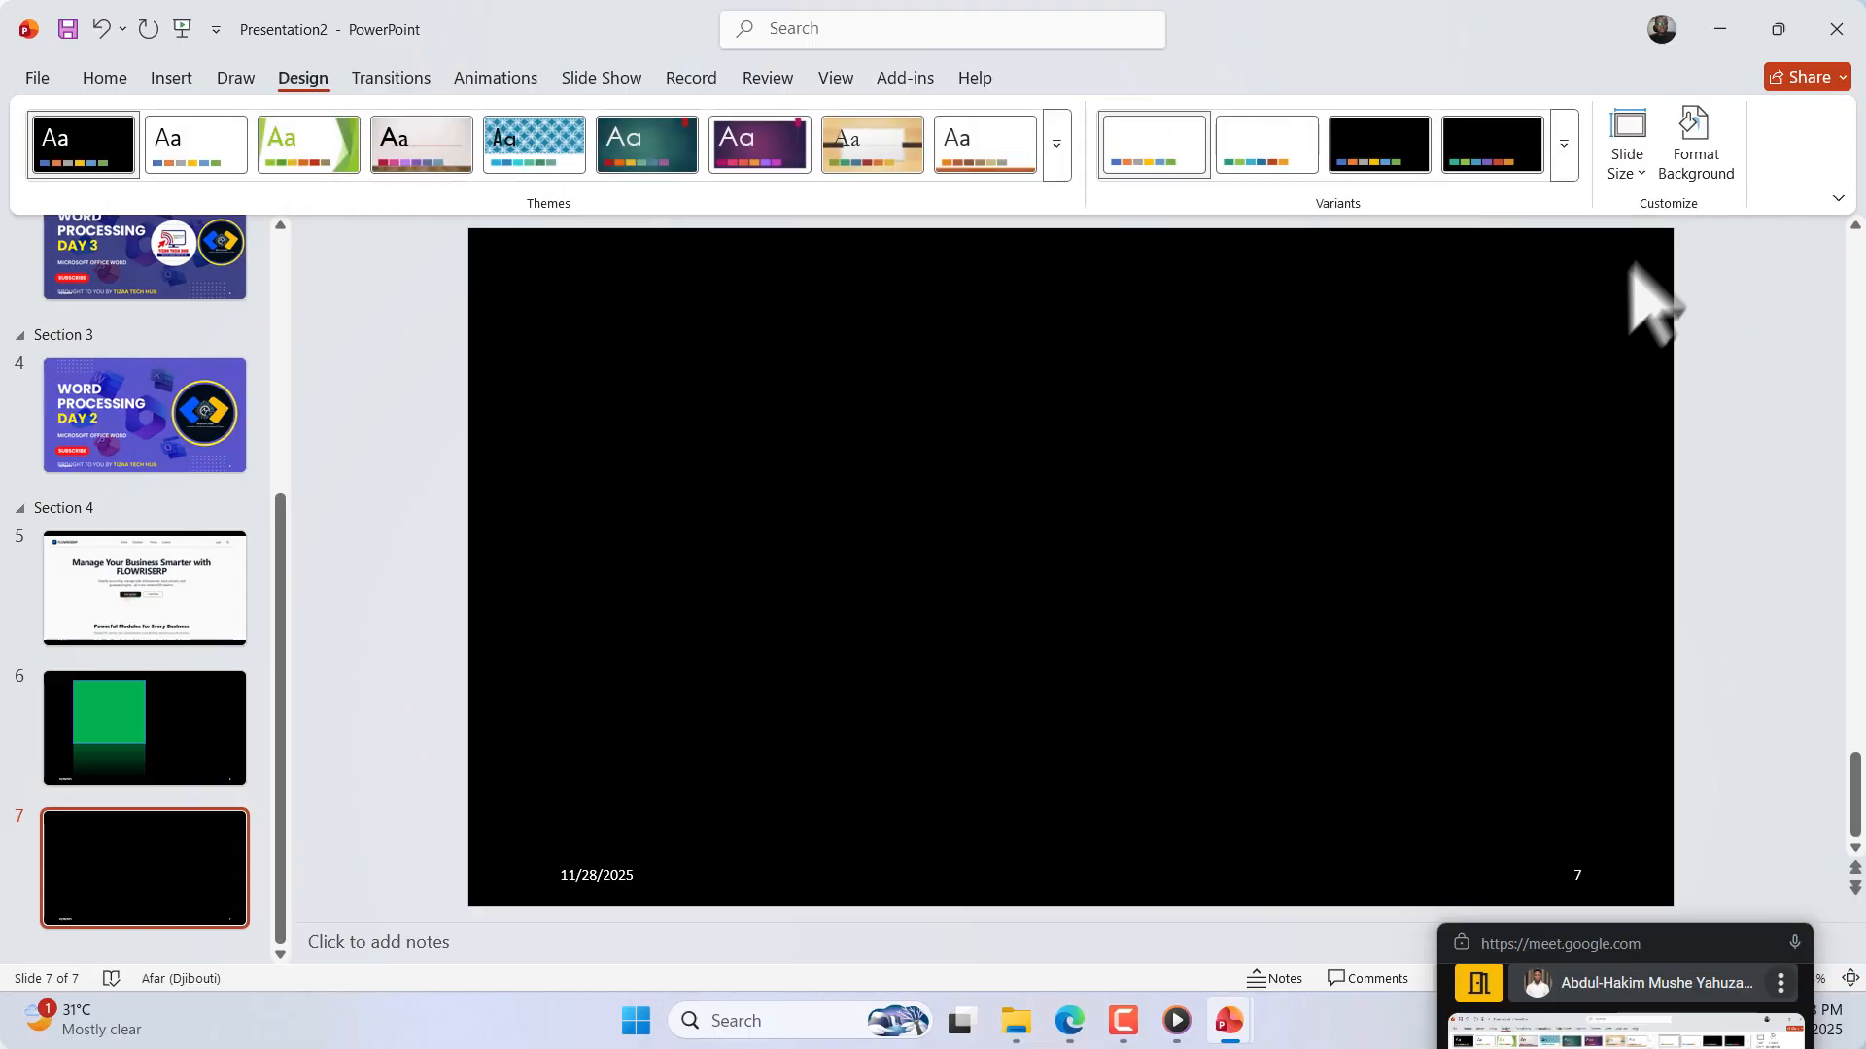
left_click(1696, 144)
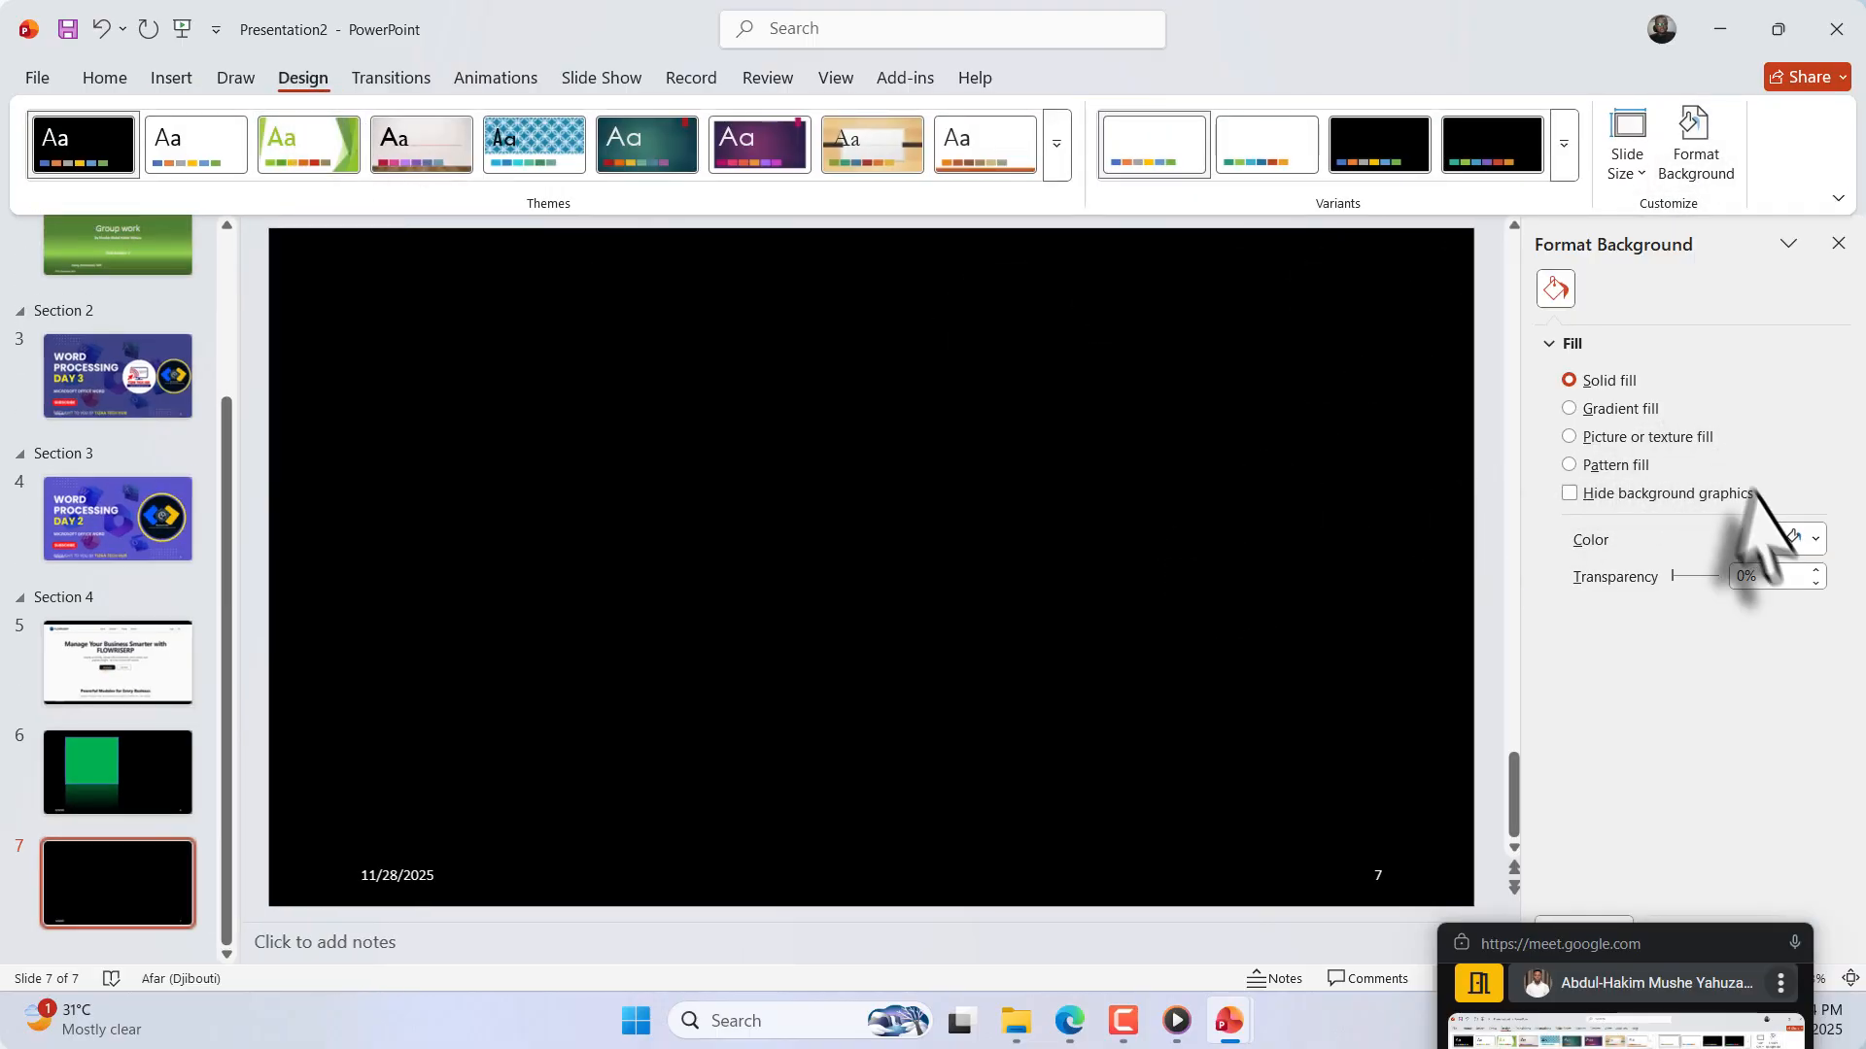
left_click(1811, 535)
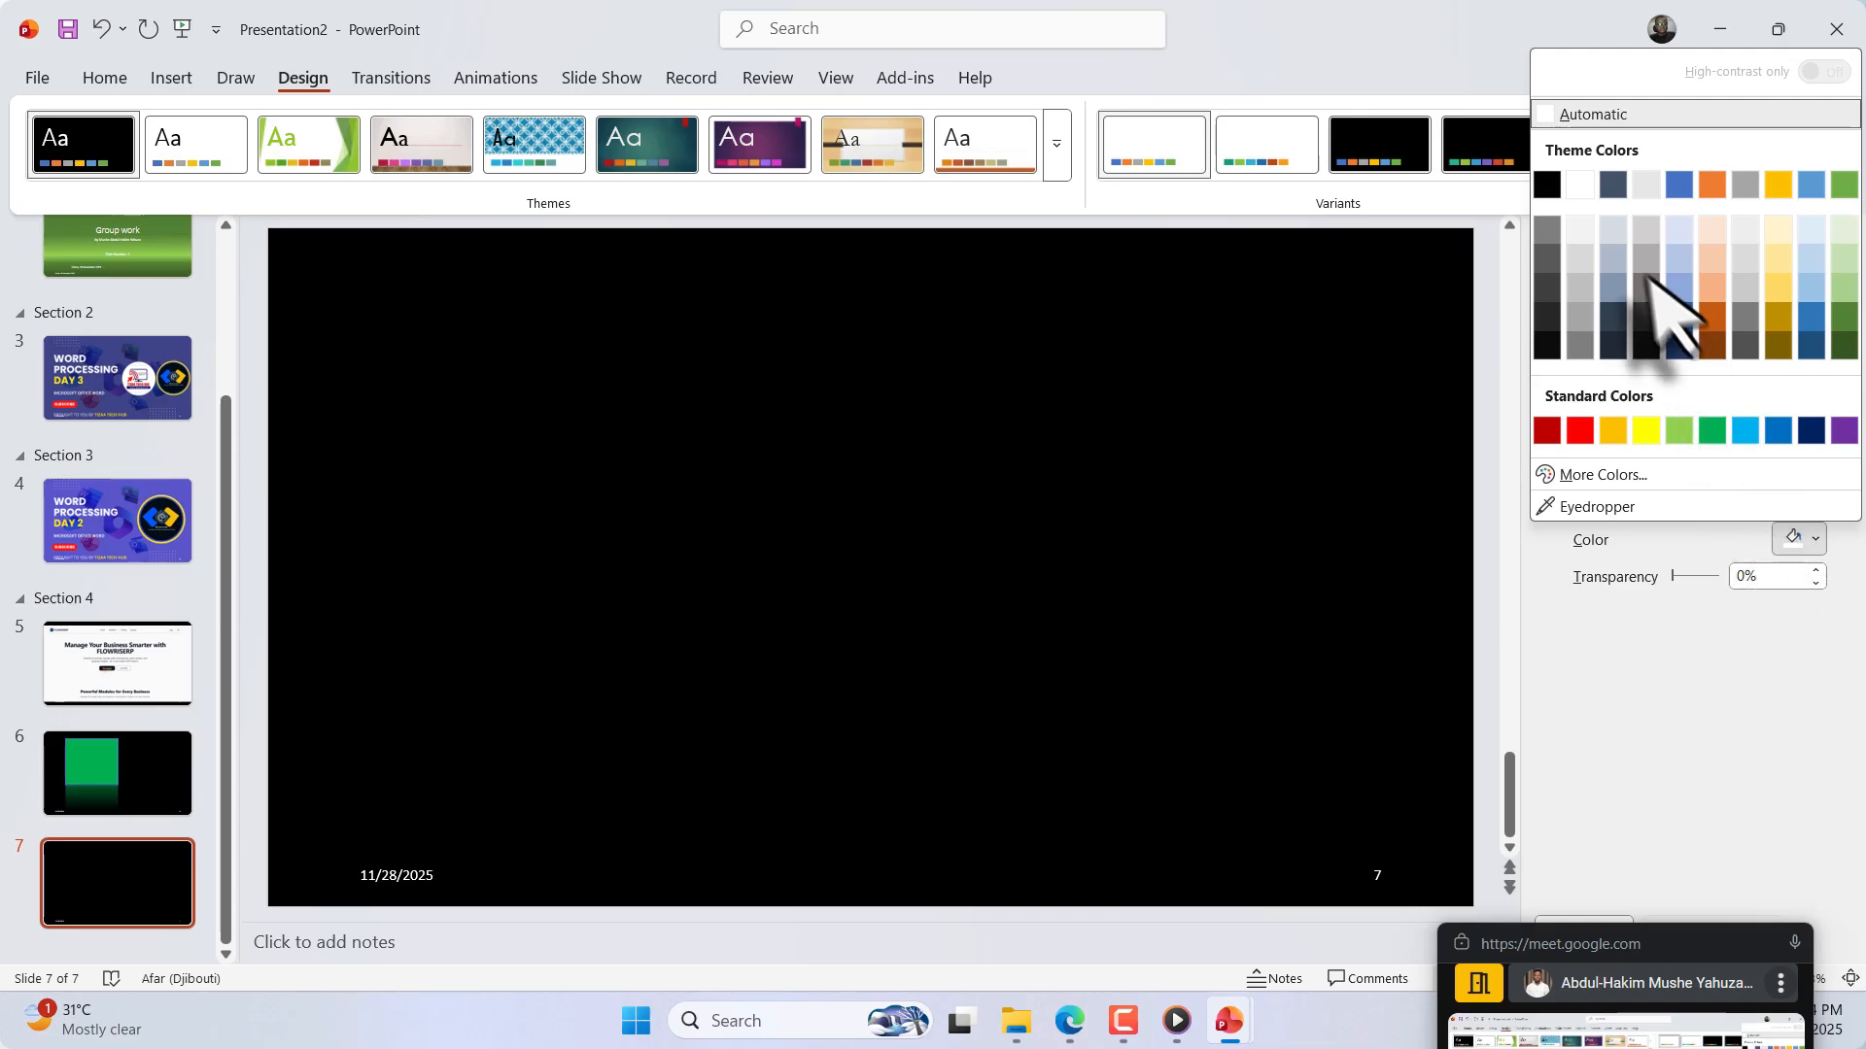
left_click(1647, 184)
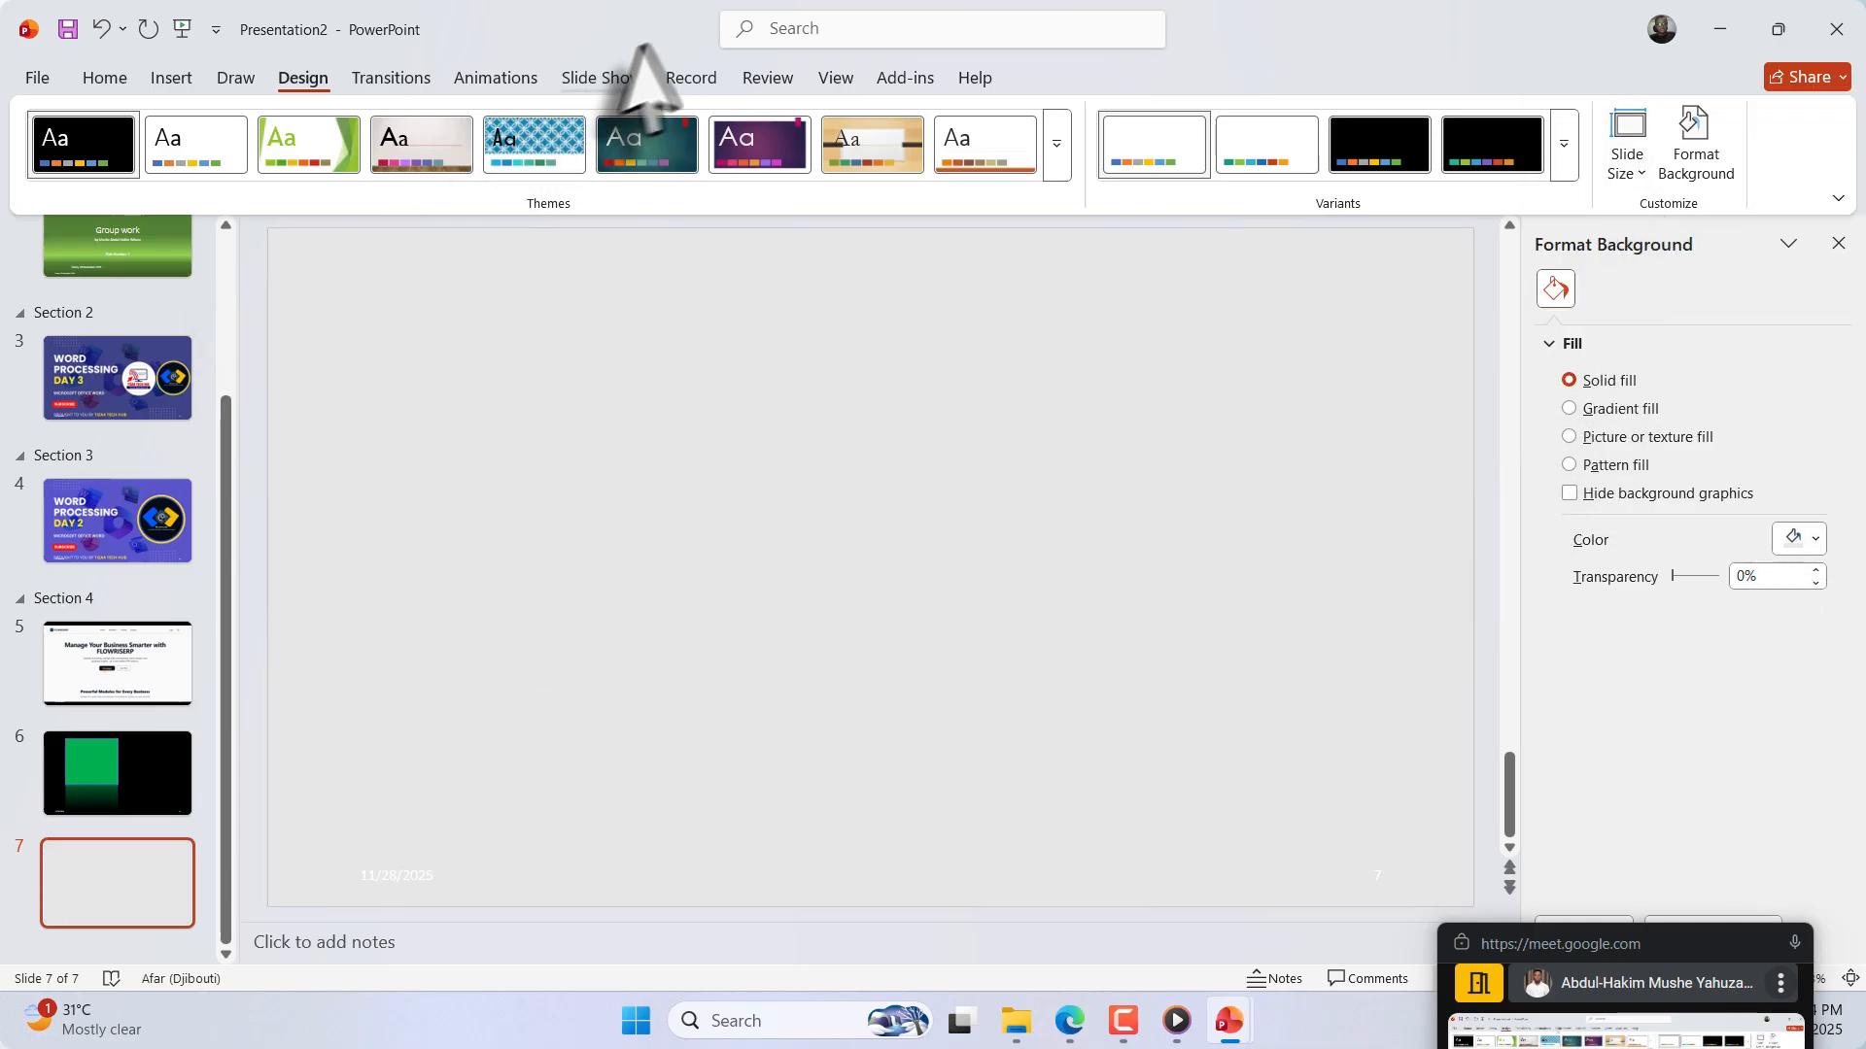
Step: Insert a new Microsoft Excel 97-2003 Worksheet object on slide 7
left_click(176, 78)
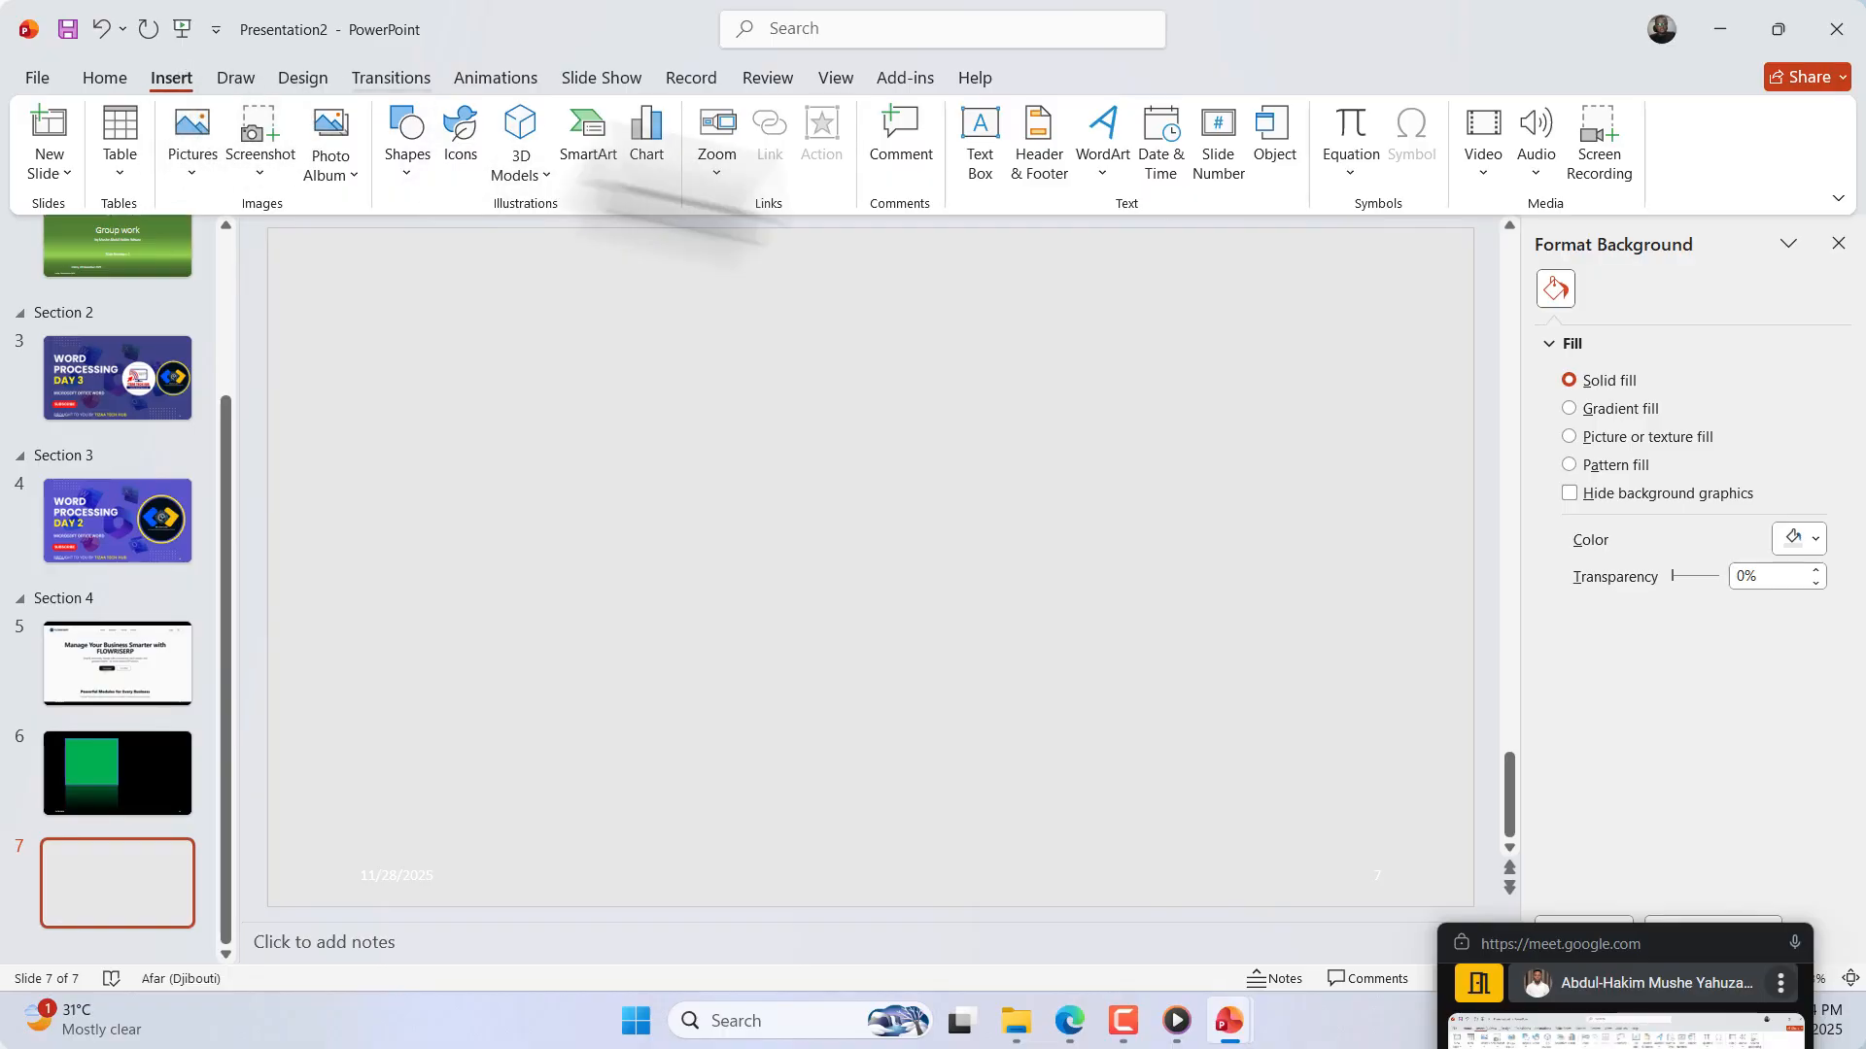
left_click(1266, 144)
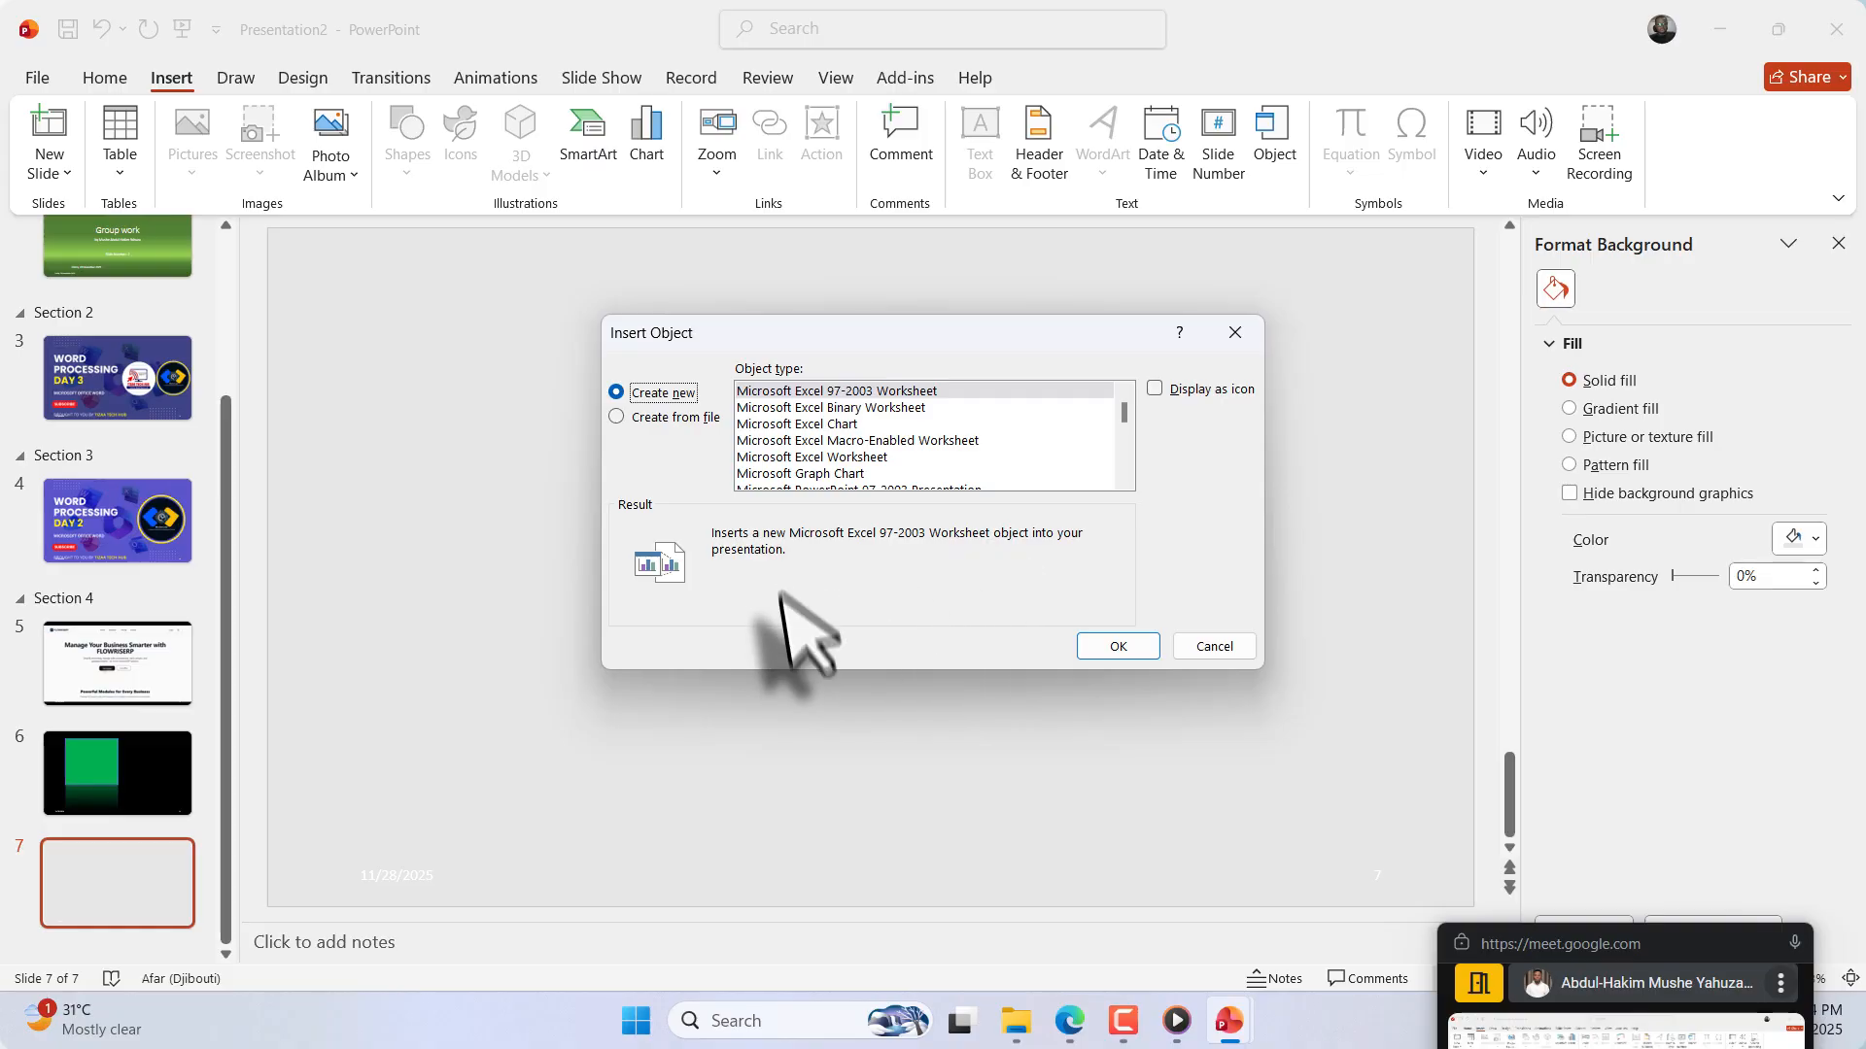
scroll(937, 468, "down", 3)
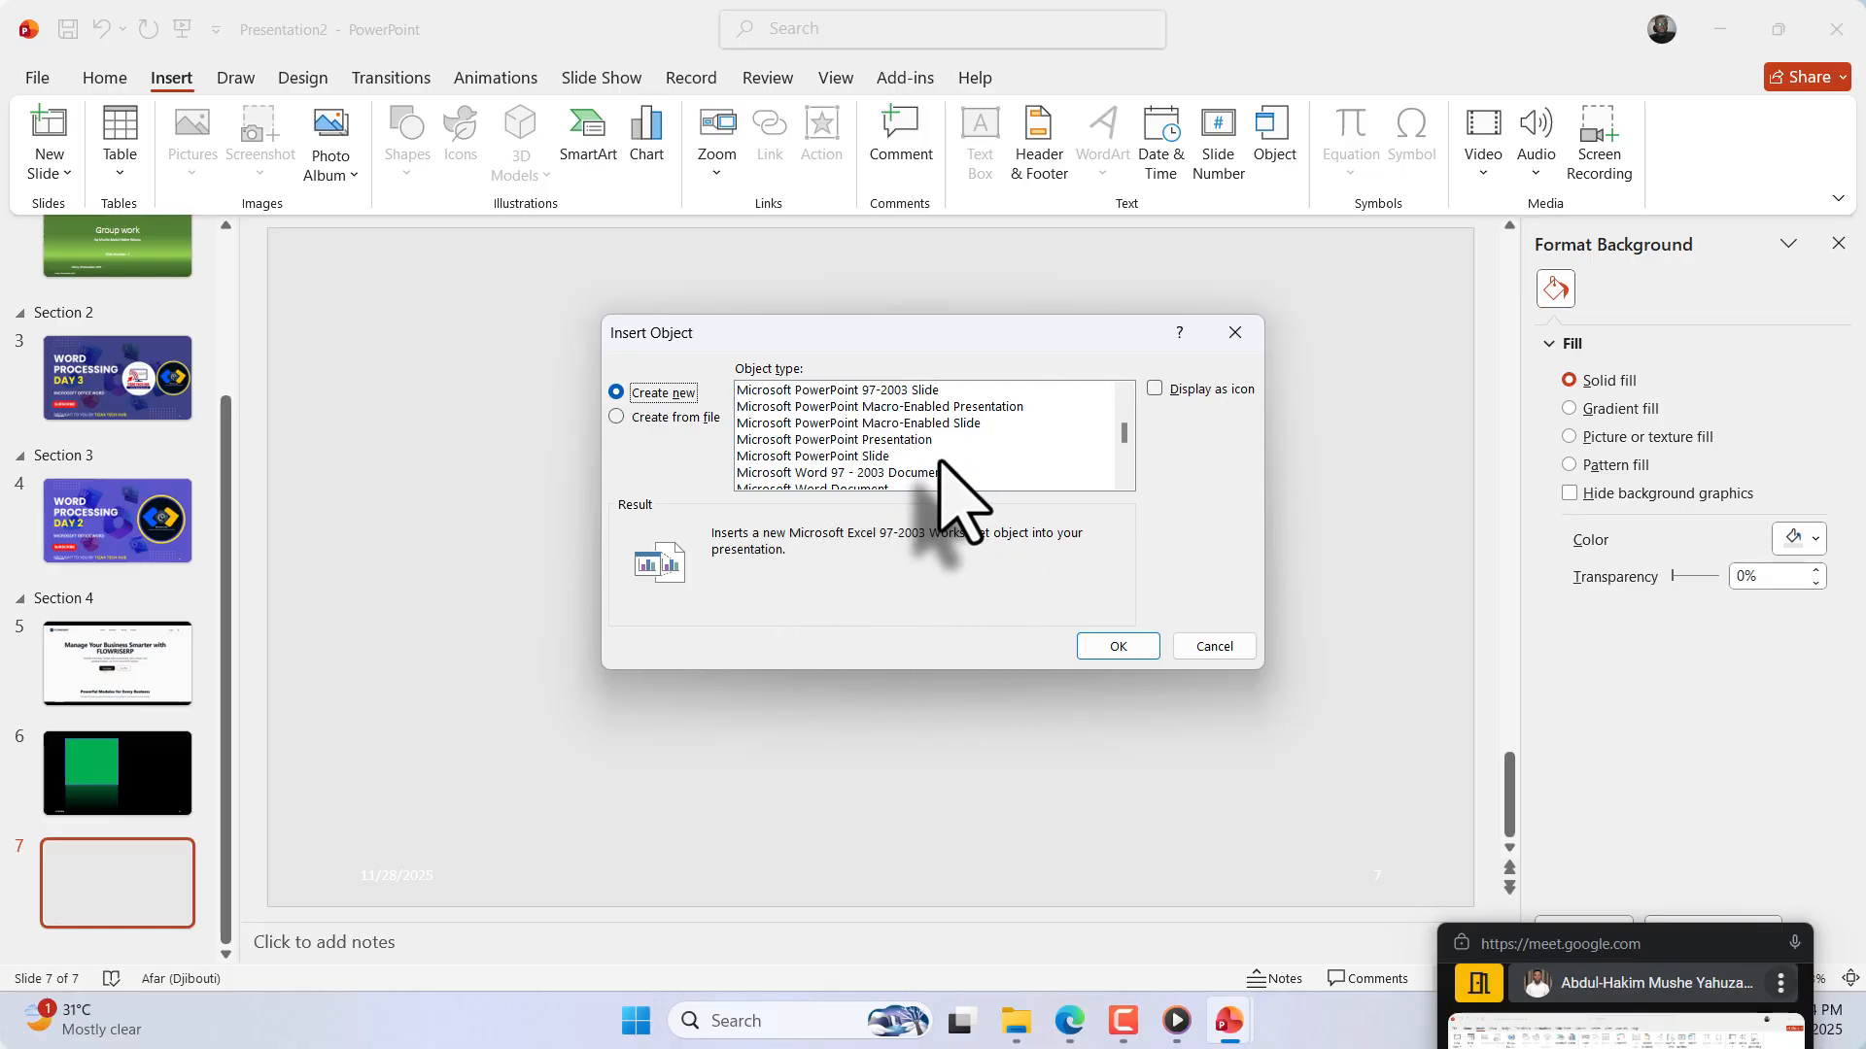
scroll(936, 468, "down", 2)
scroll(938, 515, "up", 5)
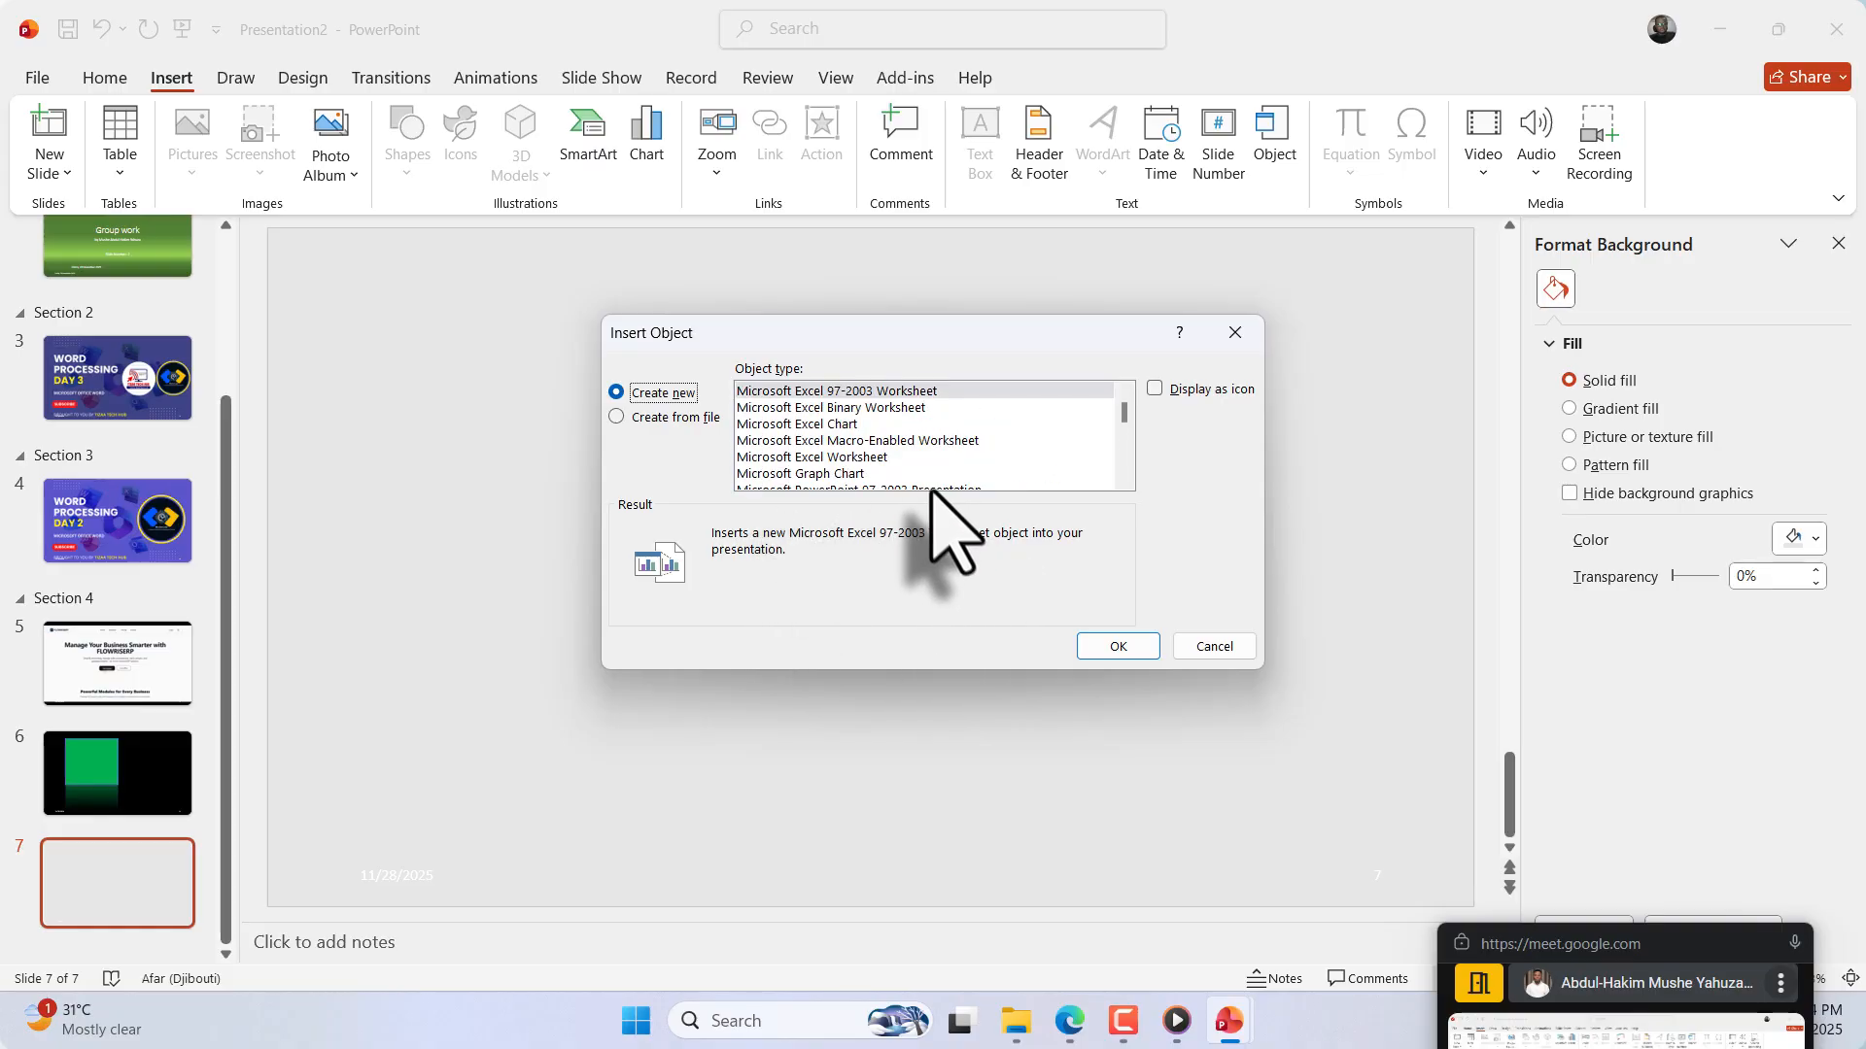
double_click(852, 393)
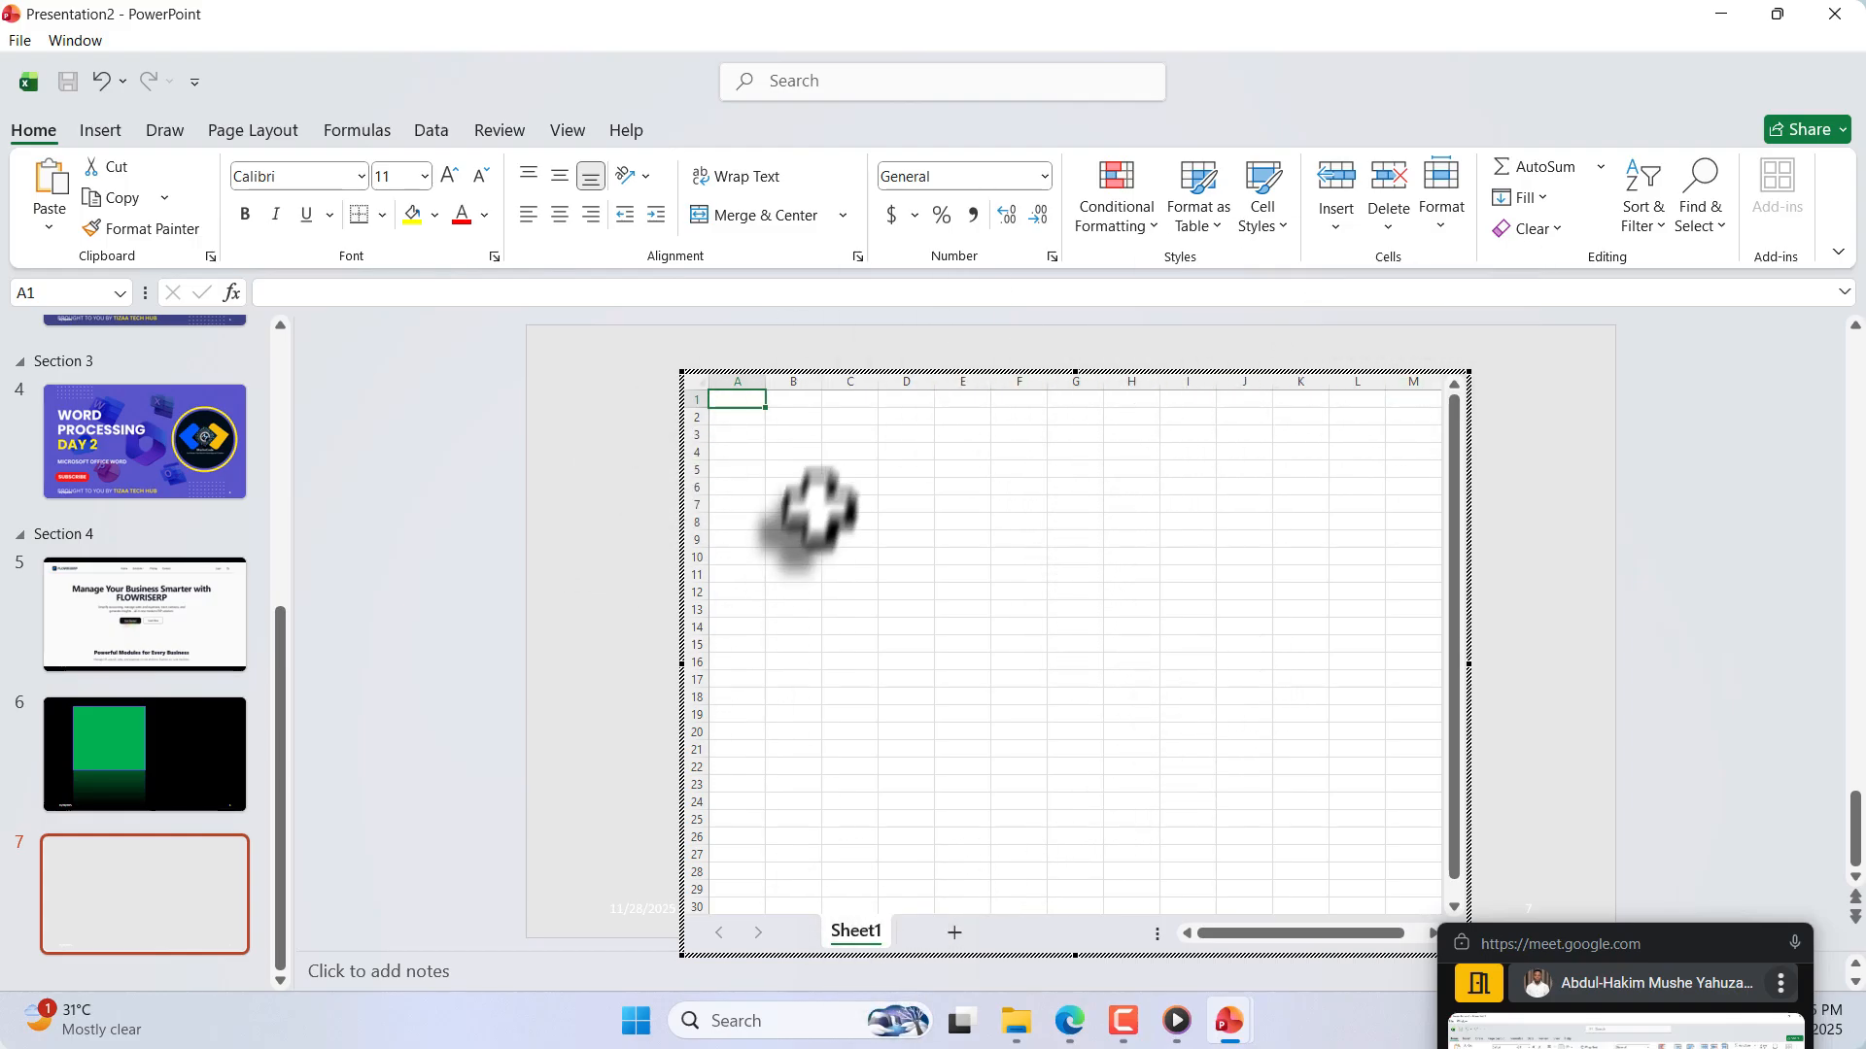
Step: Add a second sheet to the embedded worksheet and return to Sheet1
left_click(678, 662)
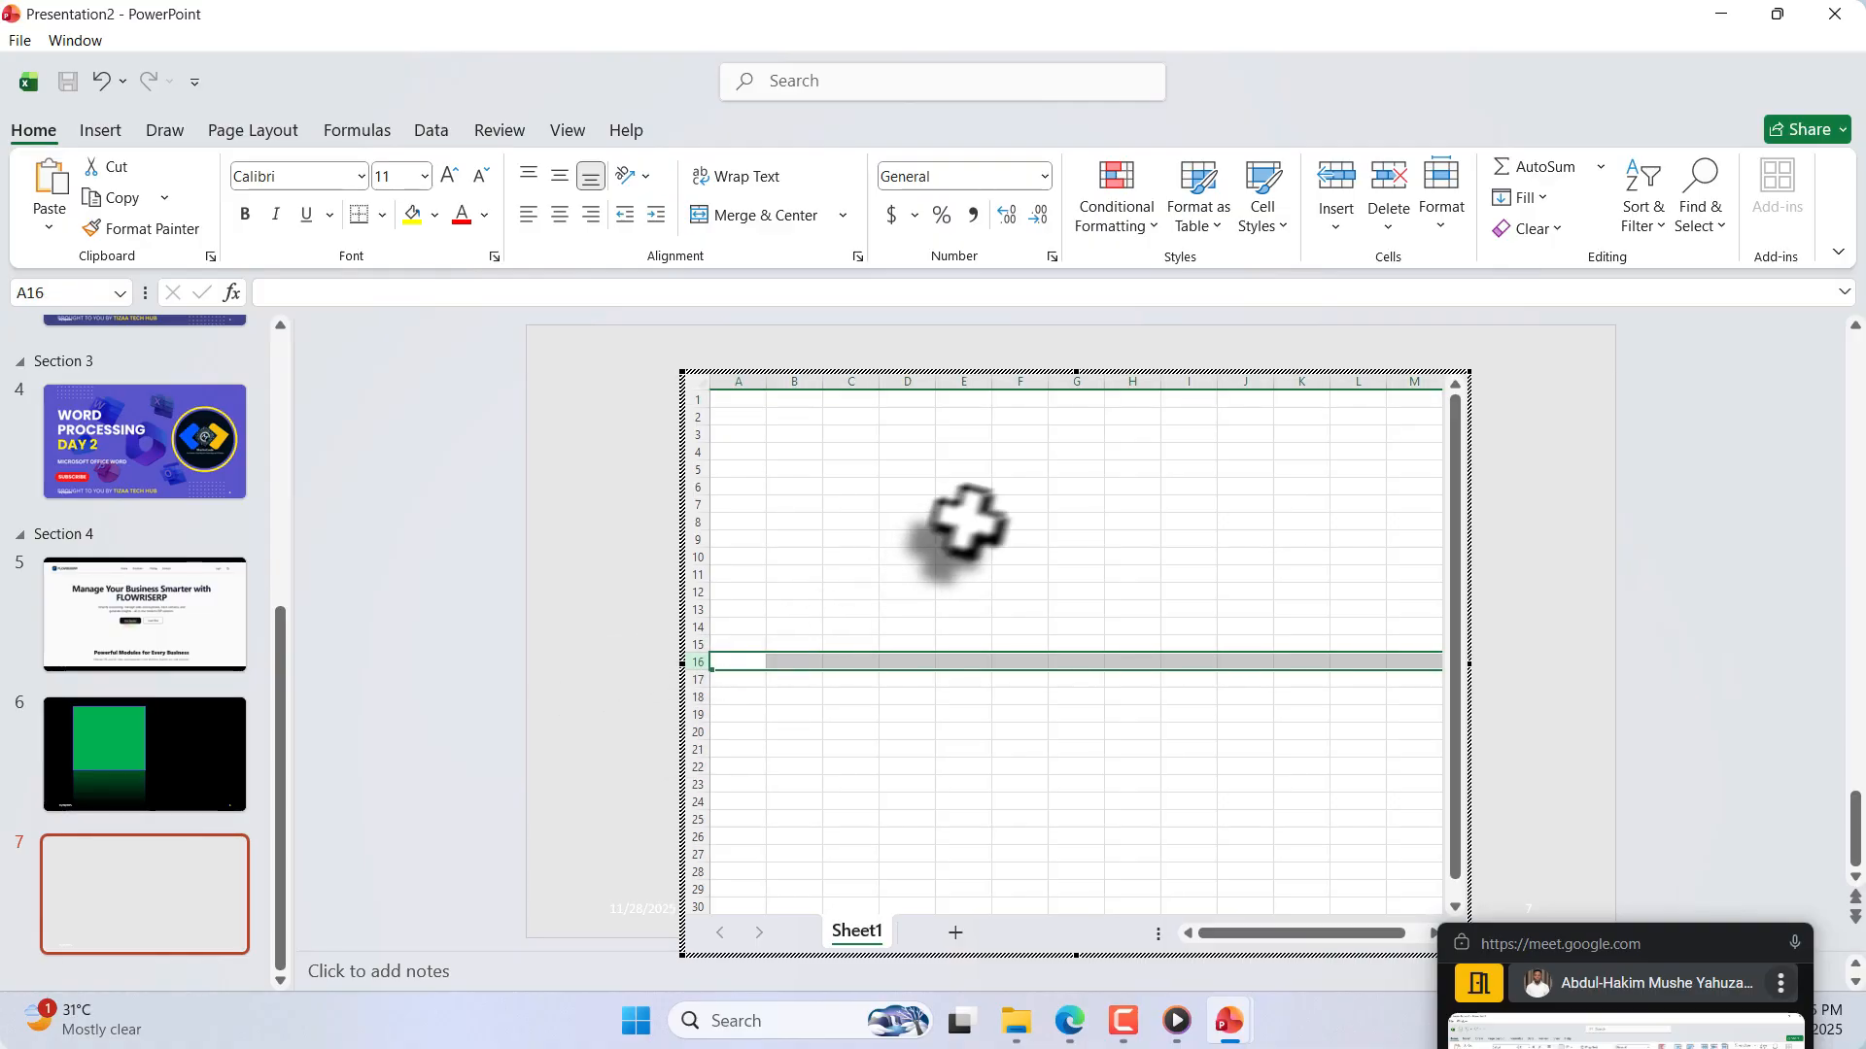
left_click(1365, 557)
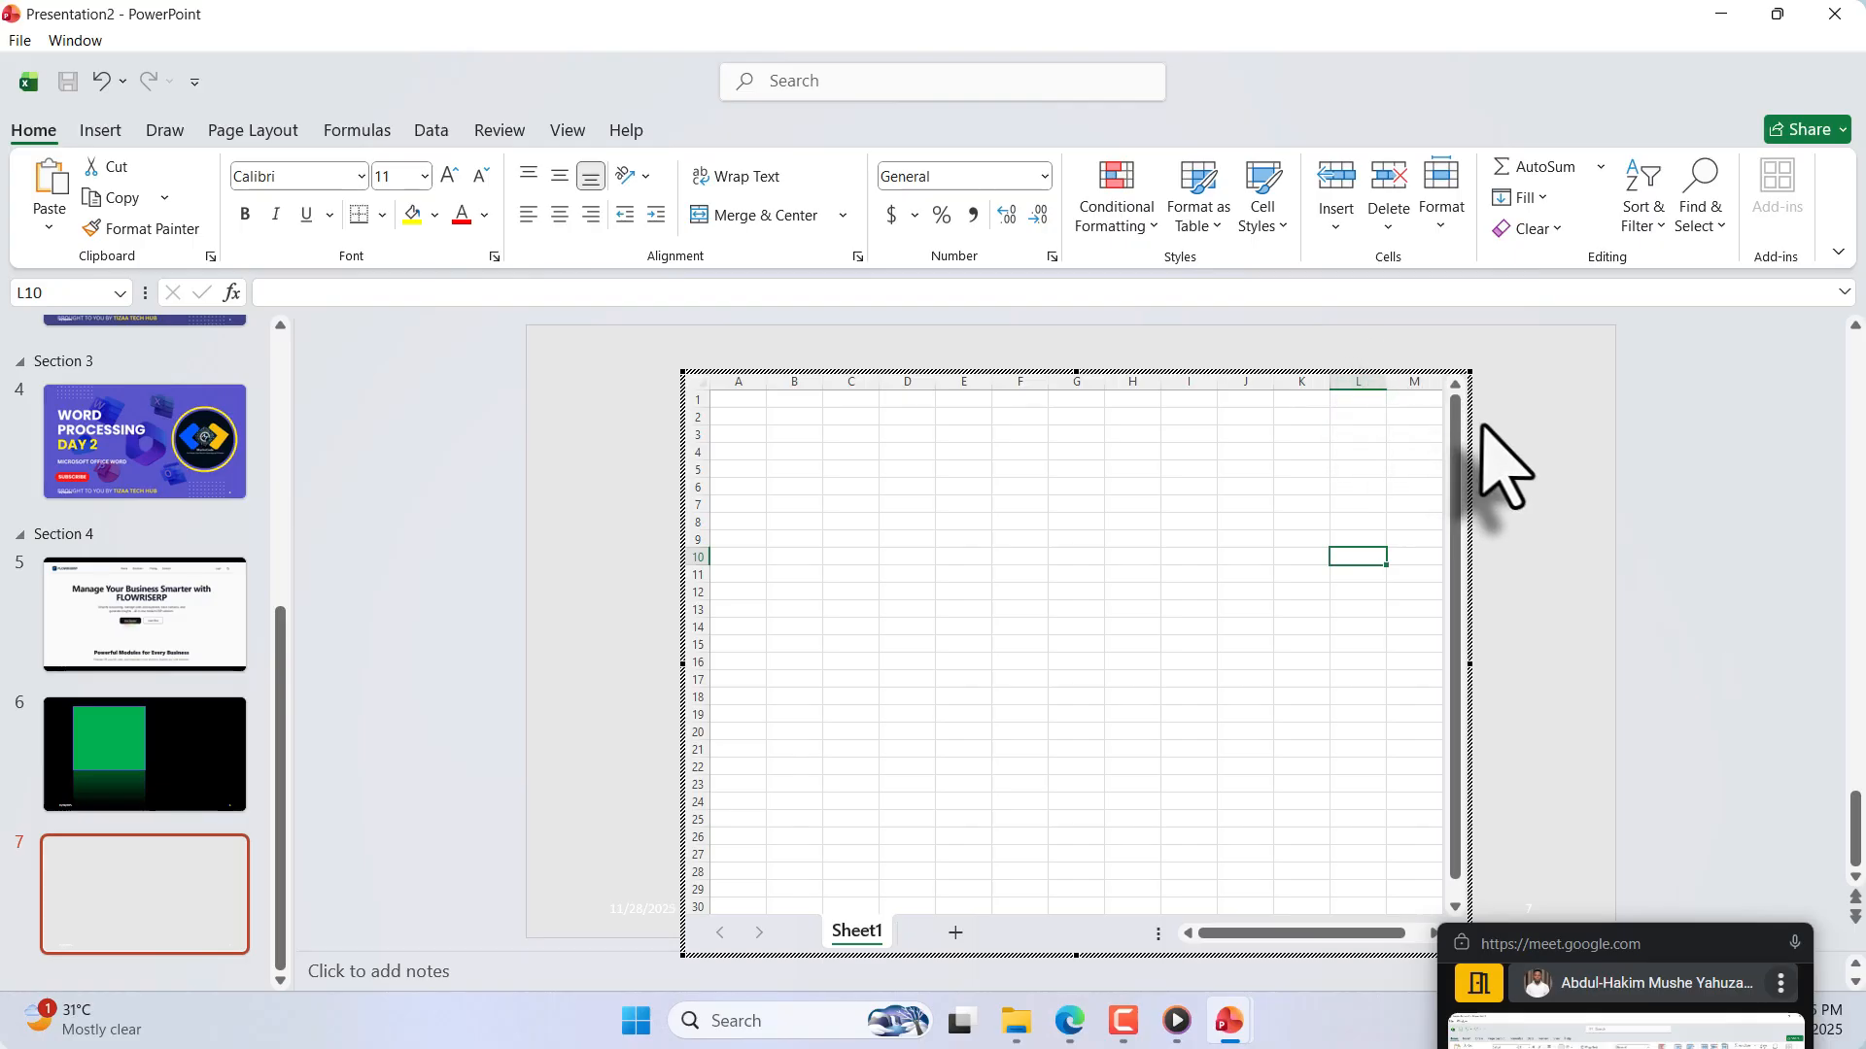
left_click(1558, 959)
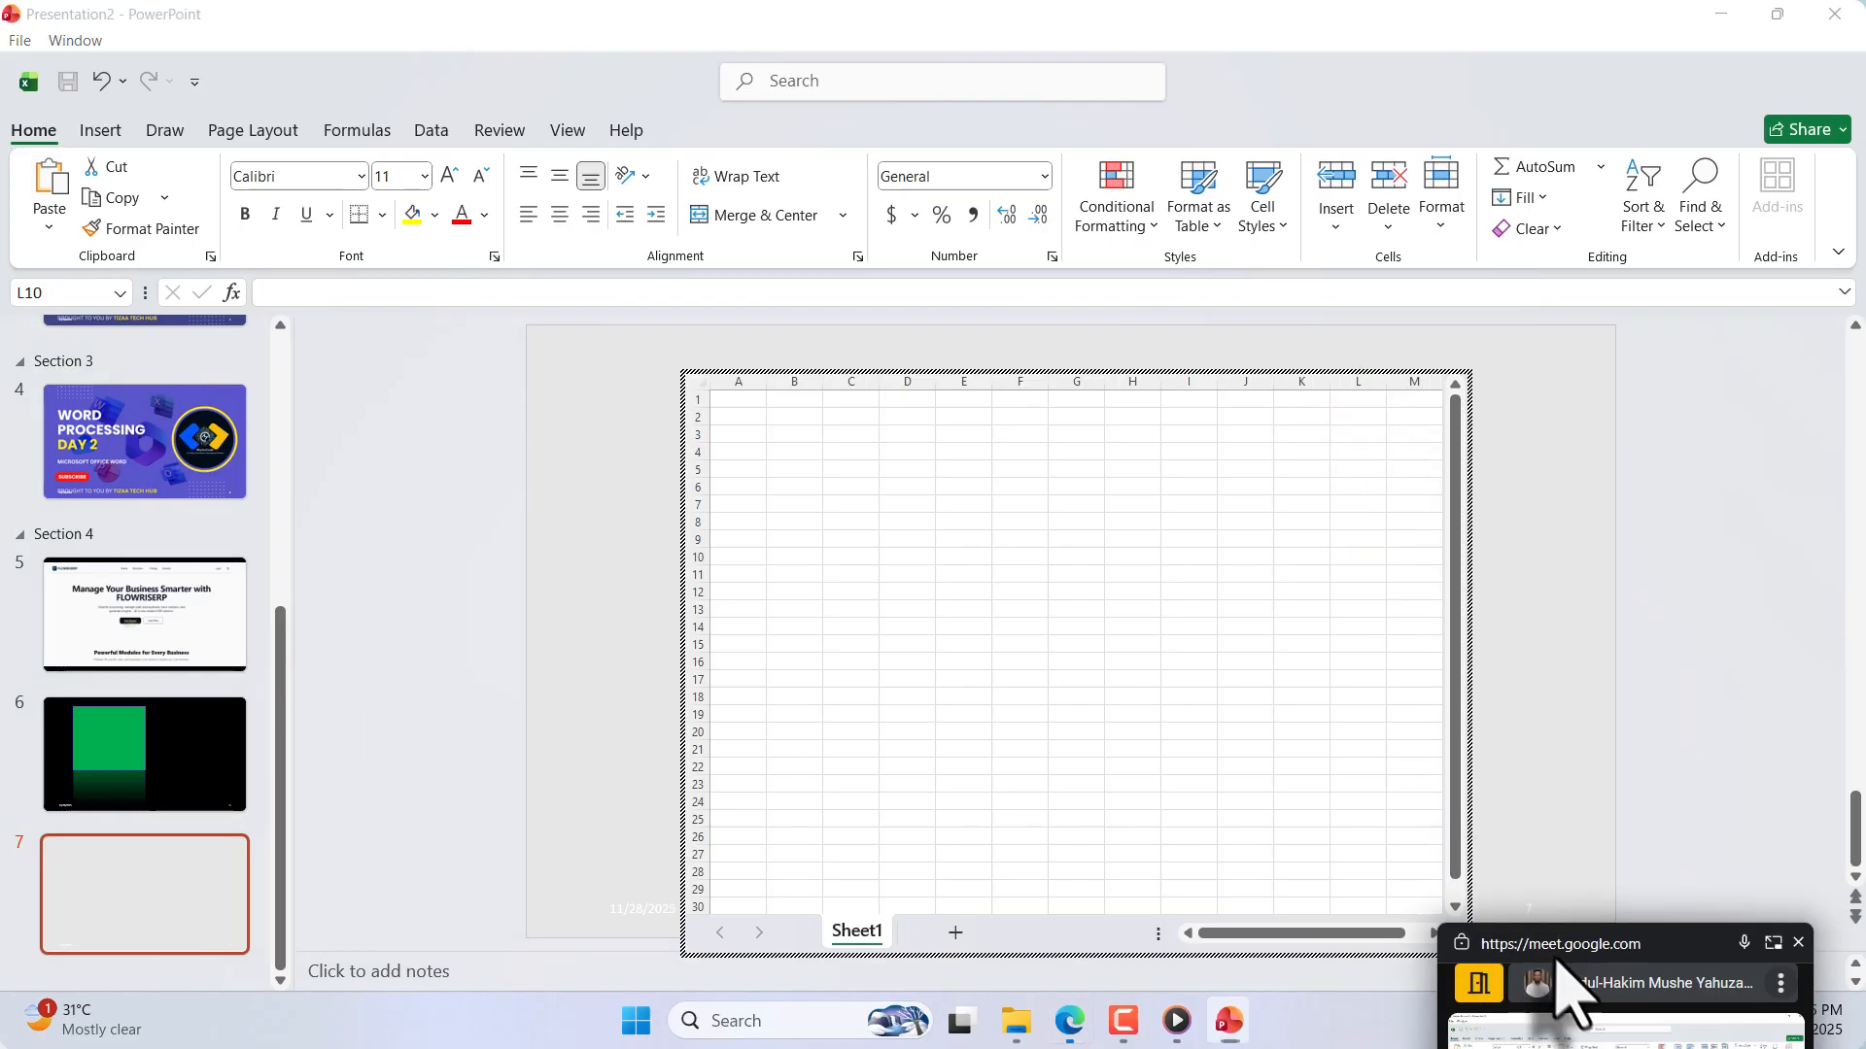
left_click_drag(1558, 959, 1655, 675)
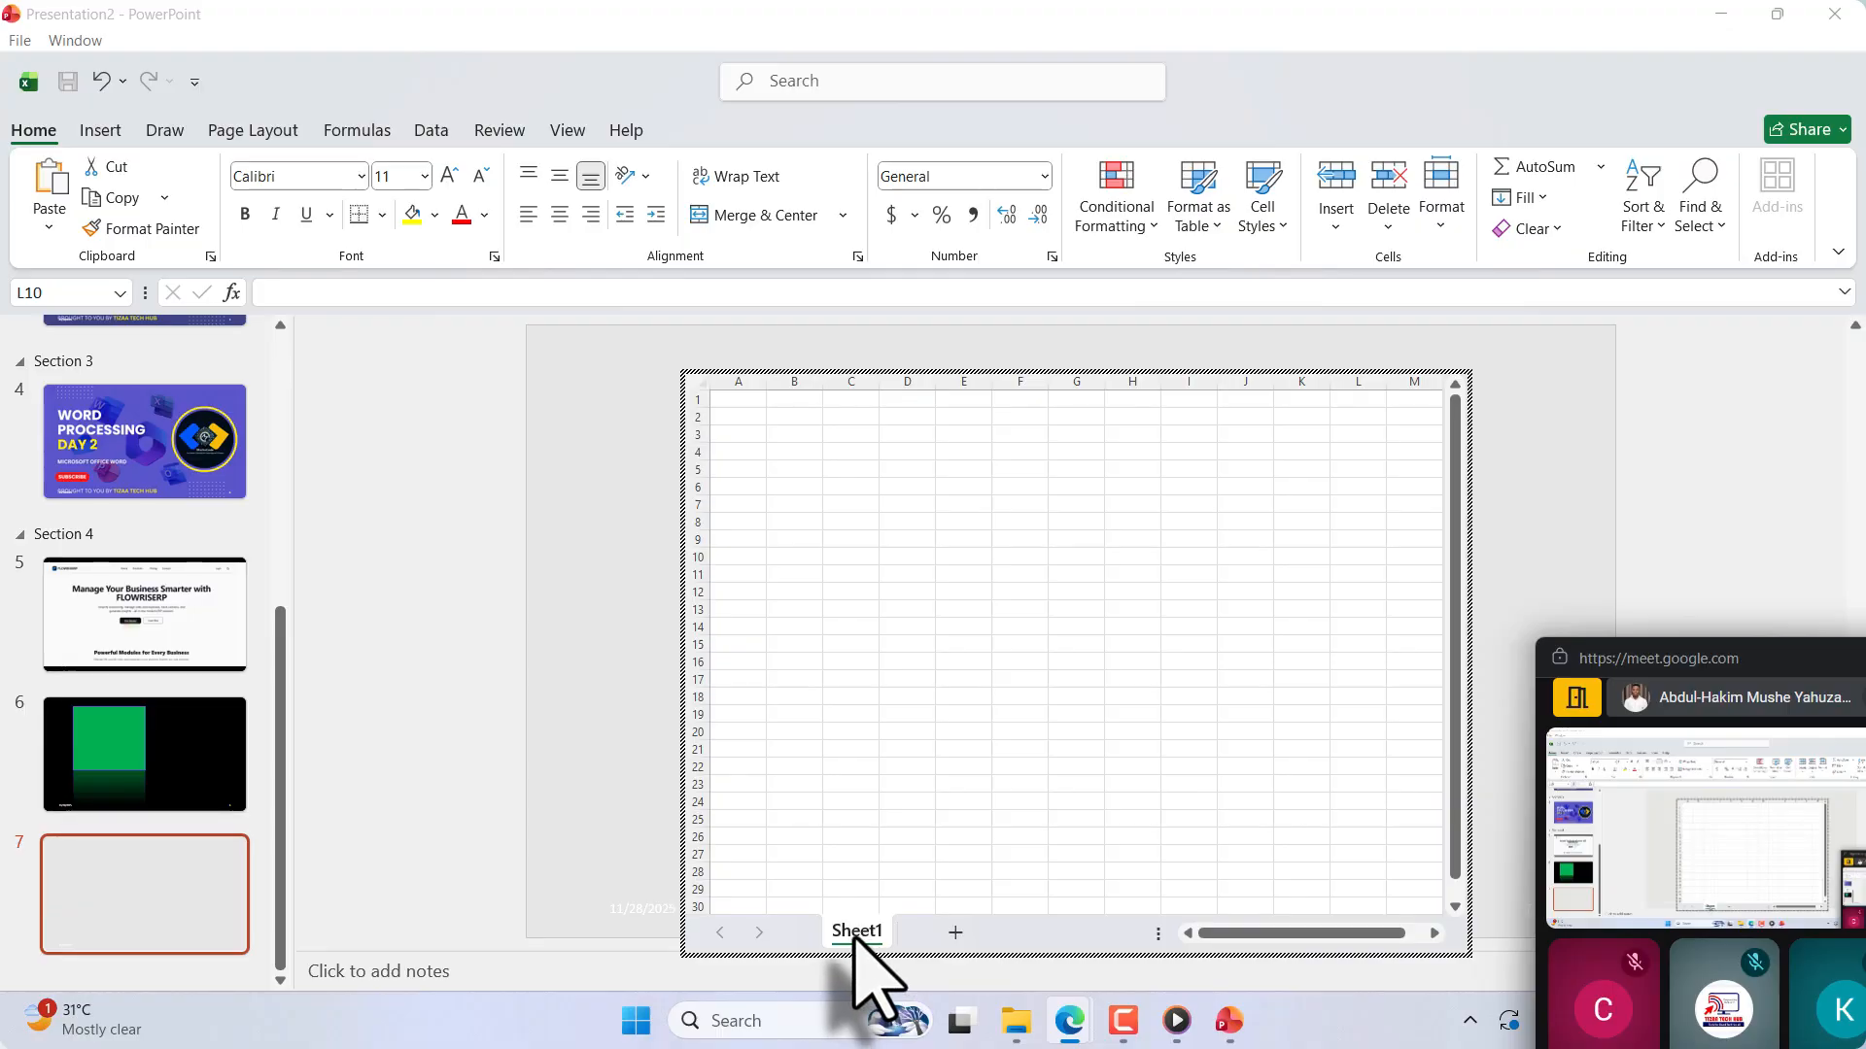
left_click(928, 937)
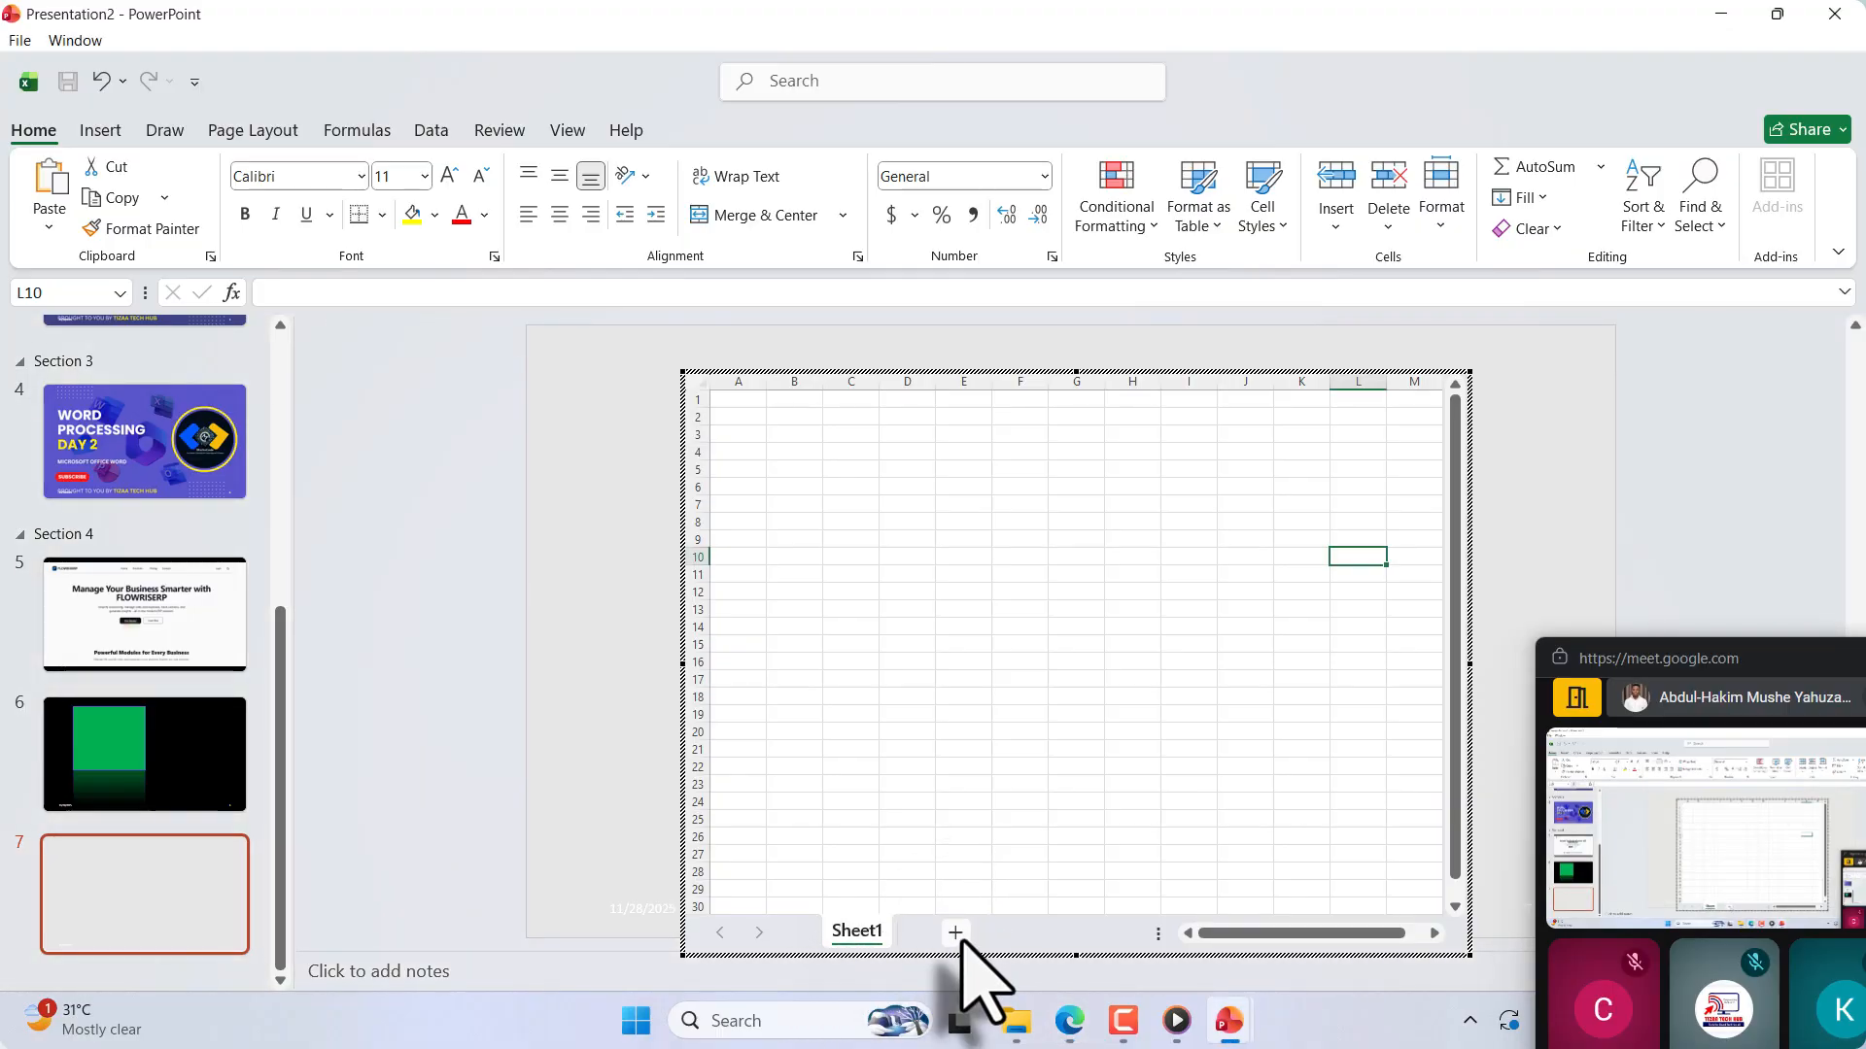
left_click(955, 933)
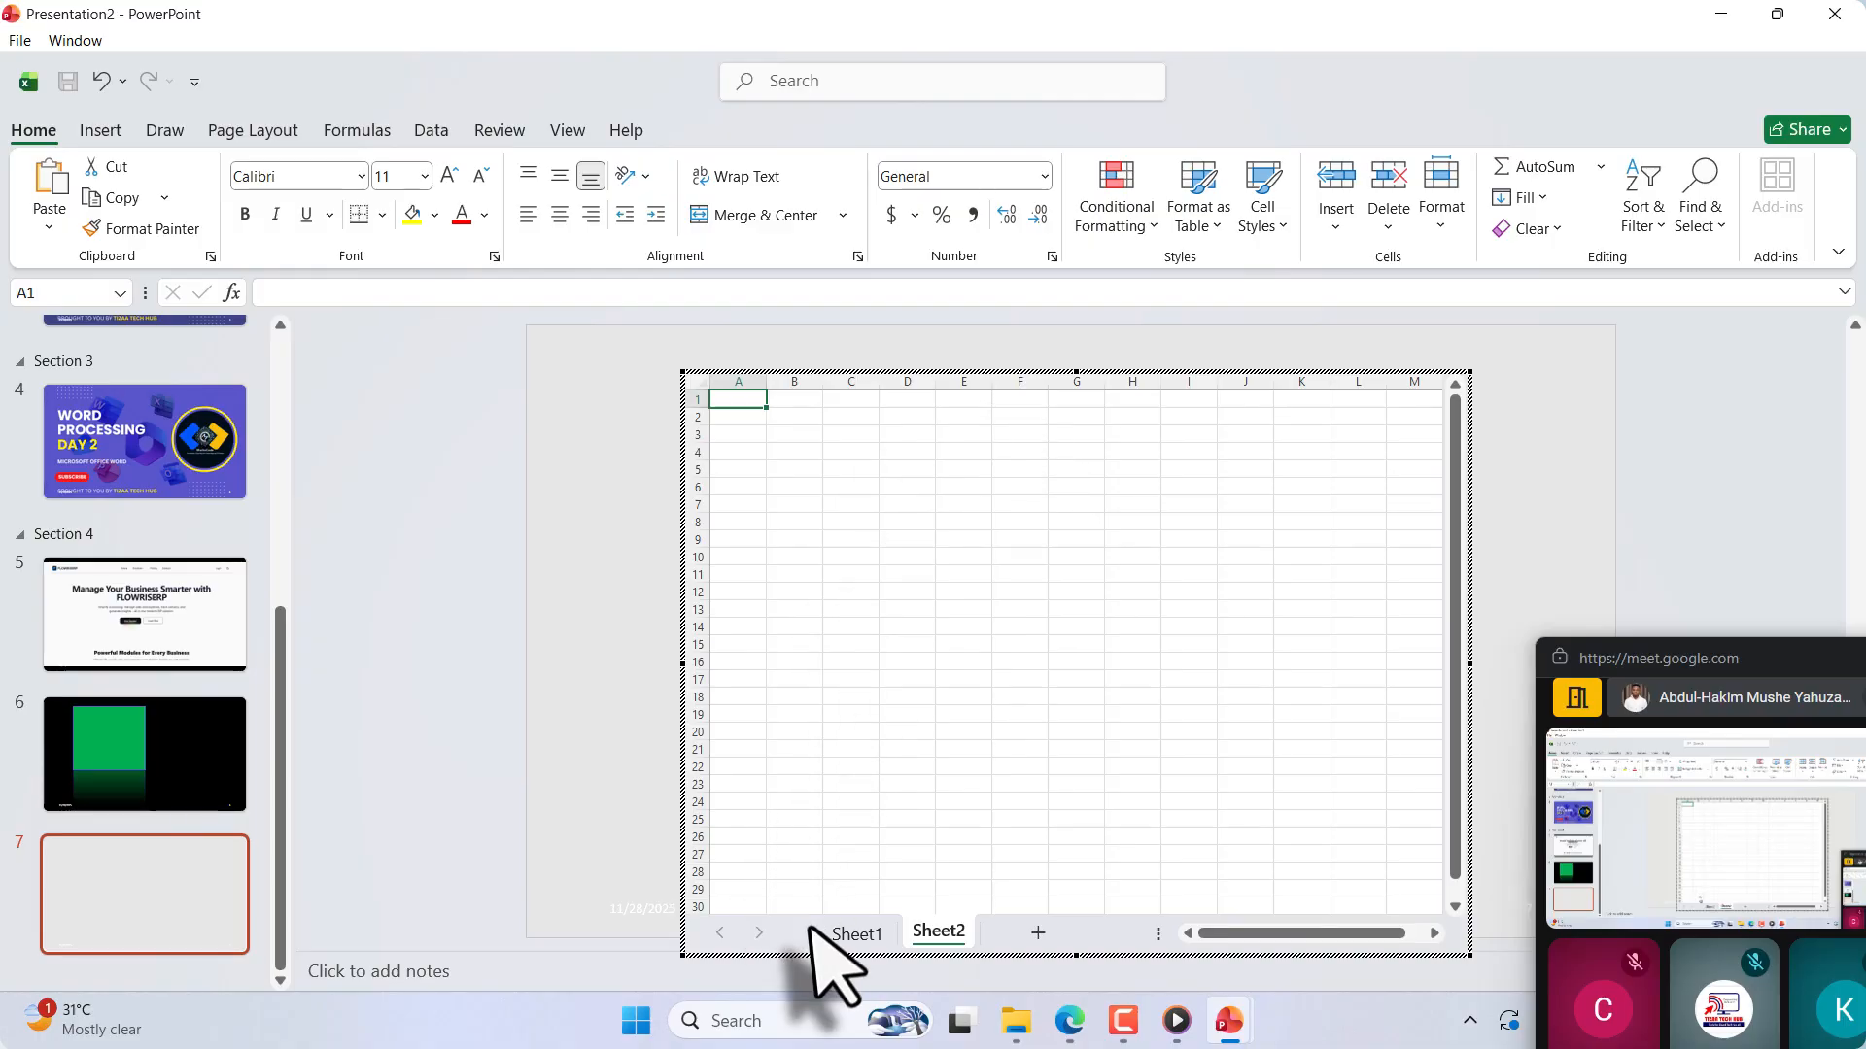
left_click(849, 935)
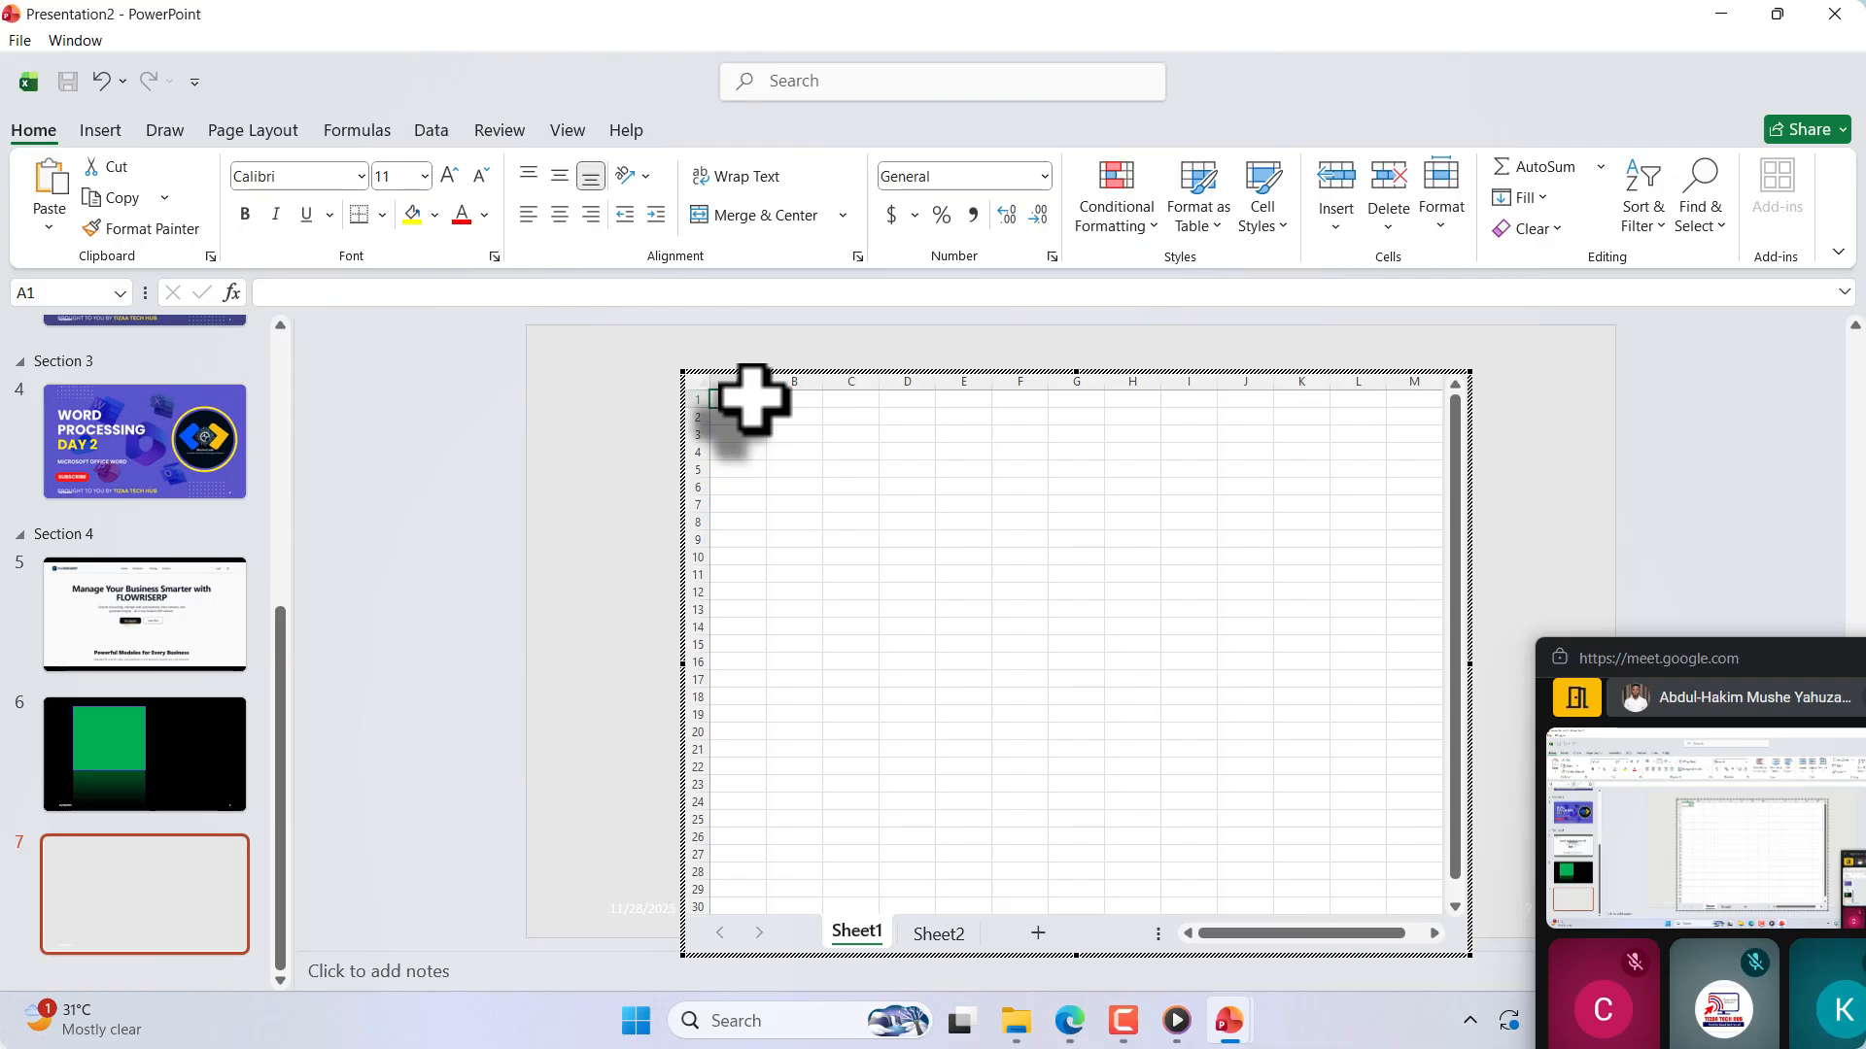
Step: On Sheet1, enter 90 in A1, 439 in B1, 43 in A2, 4 in B2 and 5 in A3
type("90")
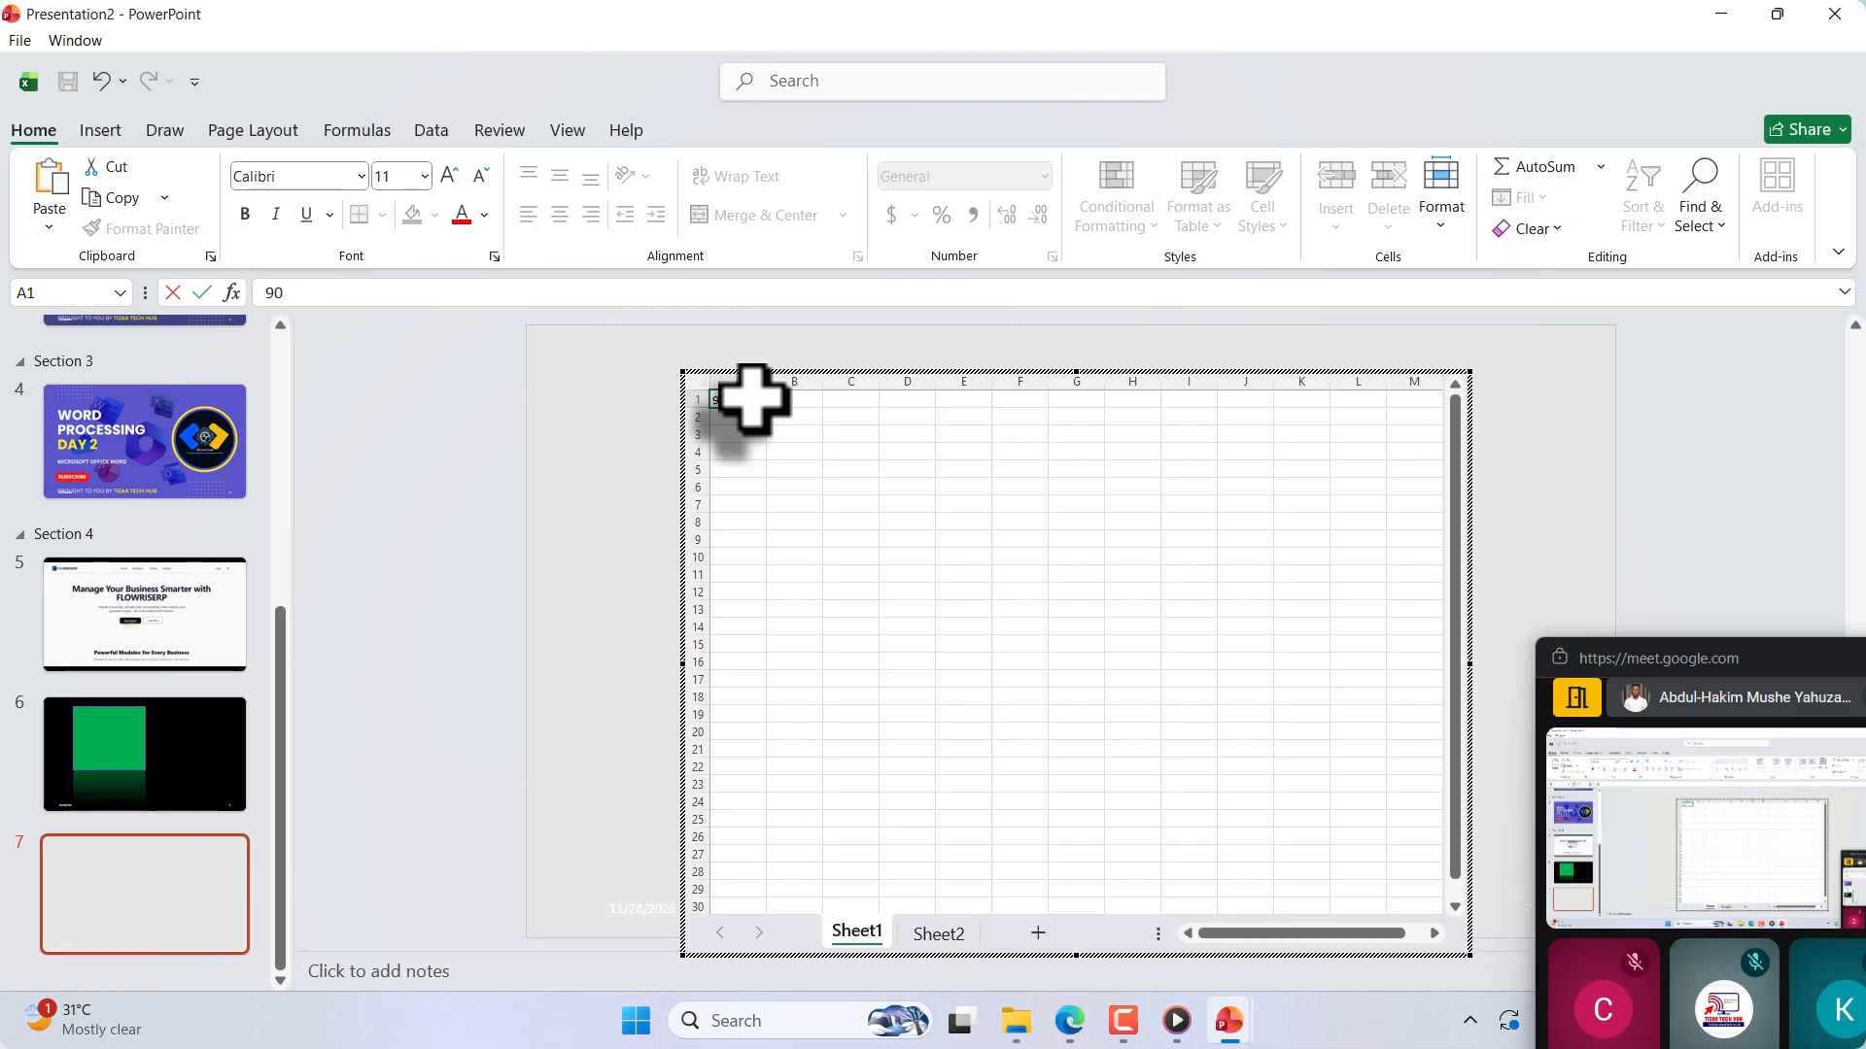
key("Tab")
type("439")
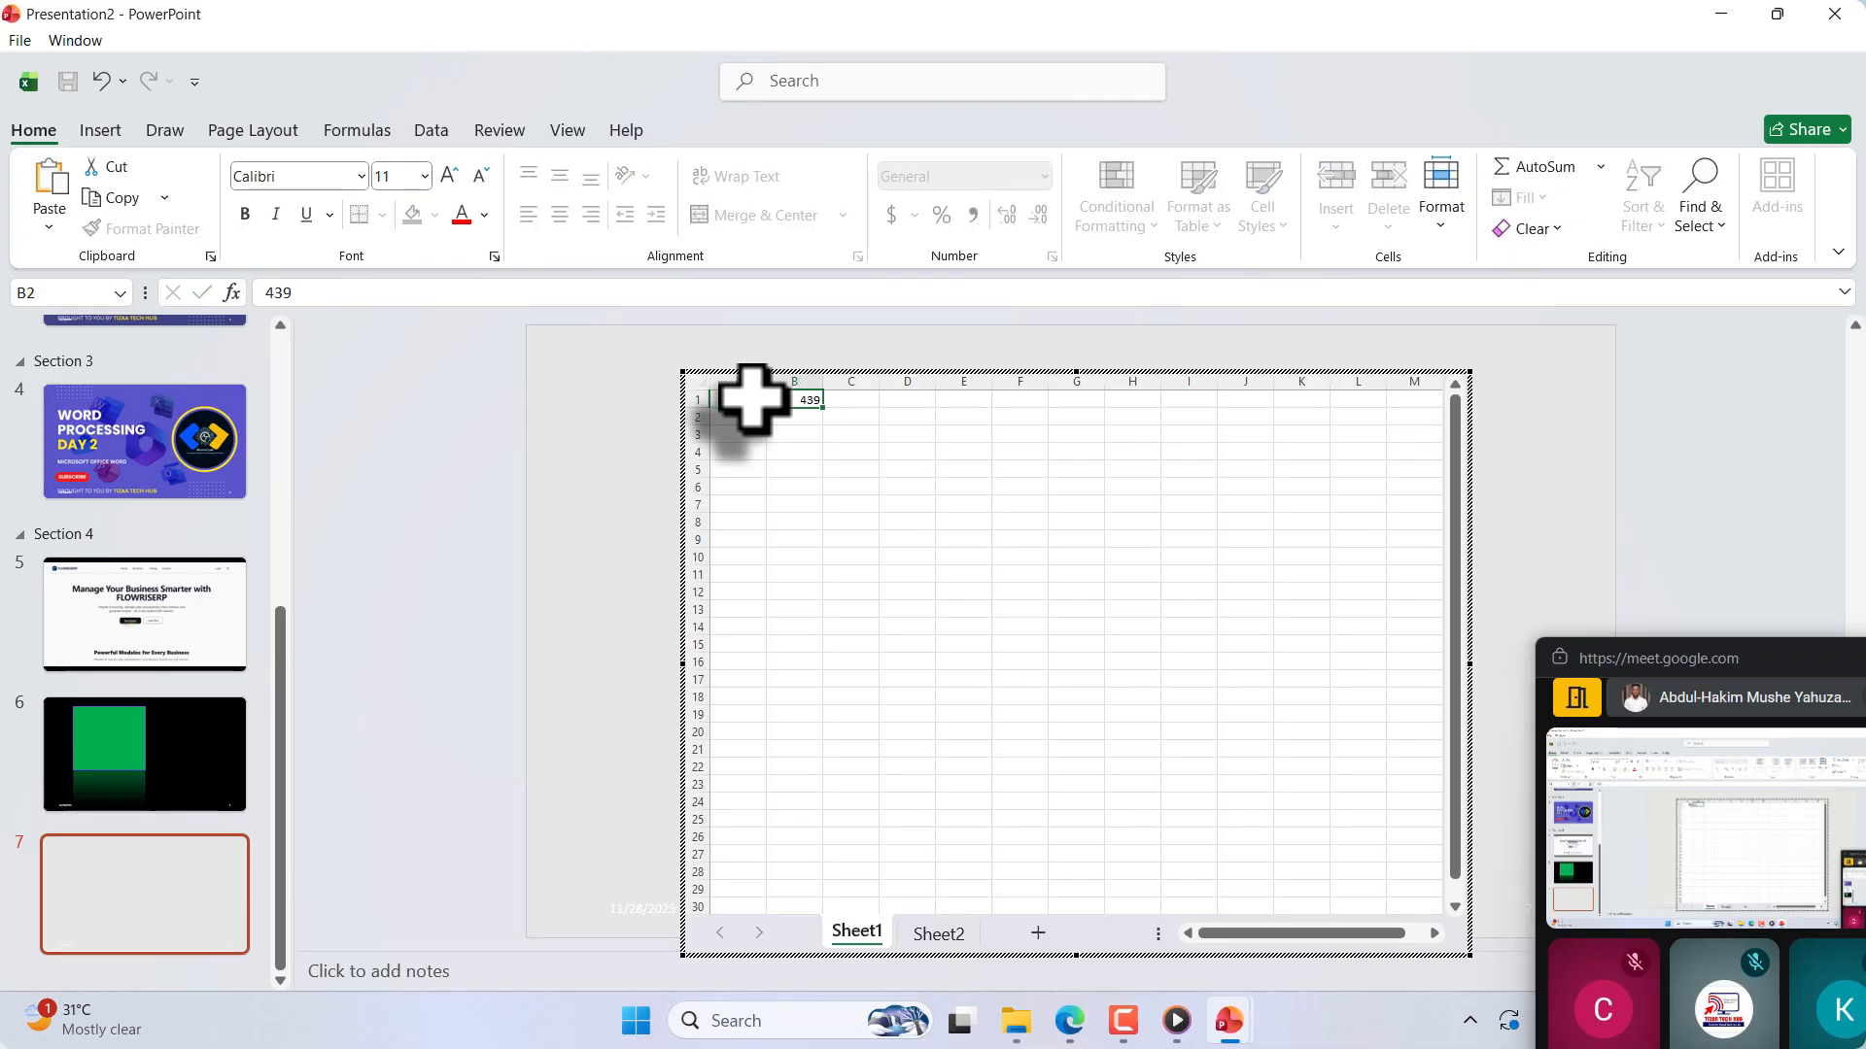
type("4")
key("Left")
type("443")
key("Return")
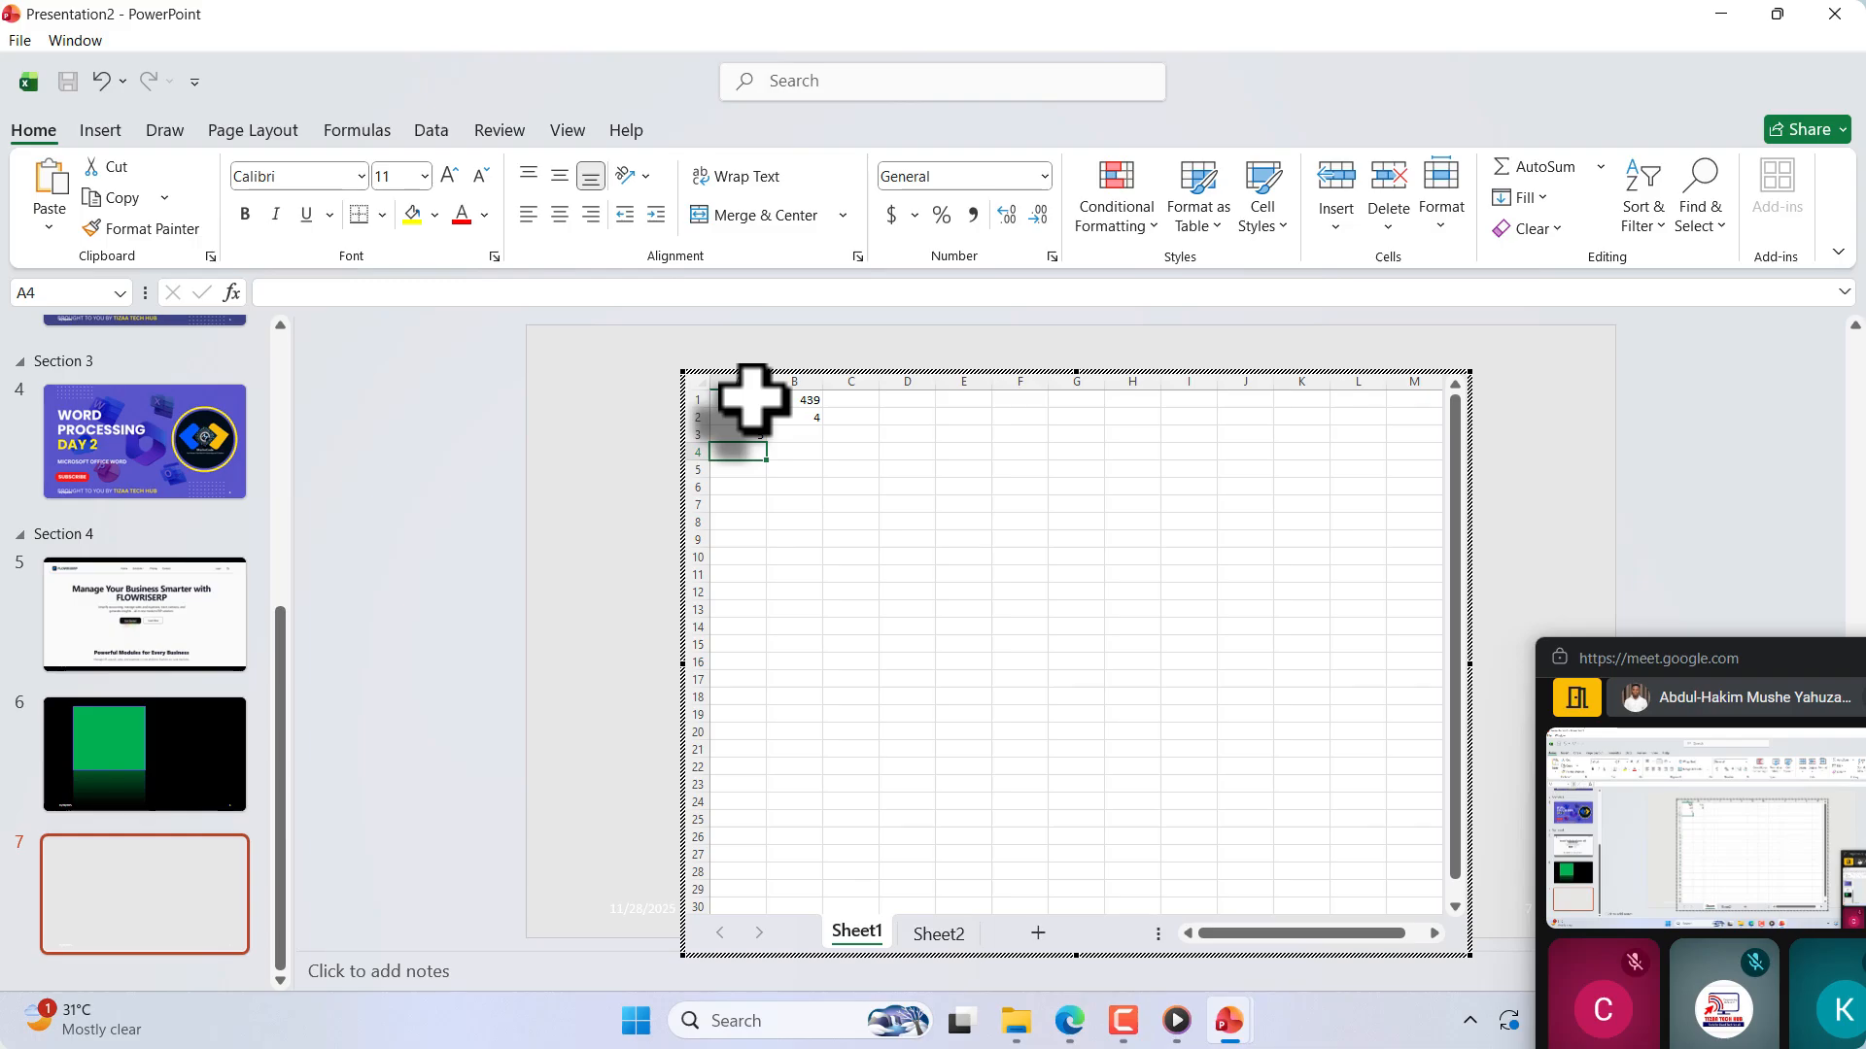
Step: Complete the sample data with 60 in A4, 43 in B4 and 100 in B3
type("60")
key("Right")
type("0")
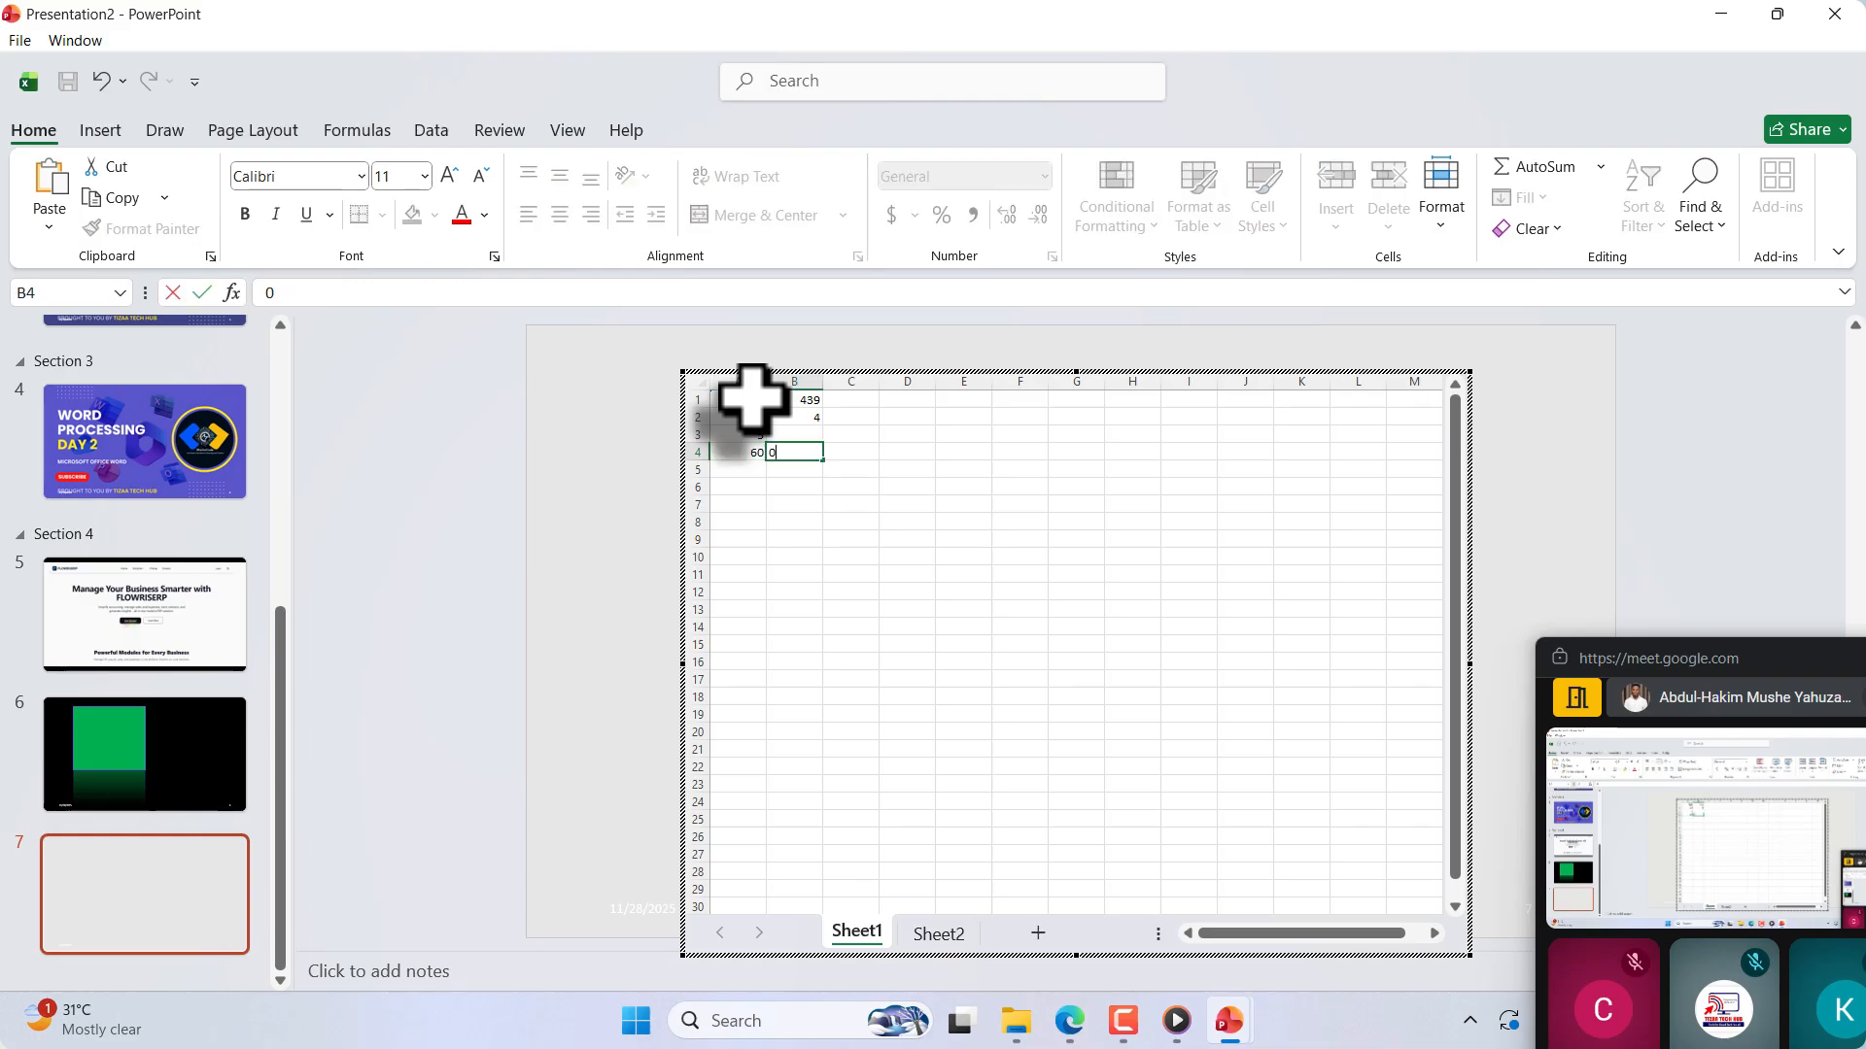
type("43")
key("Up")
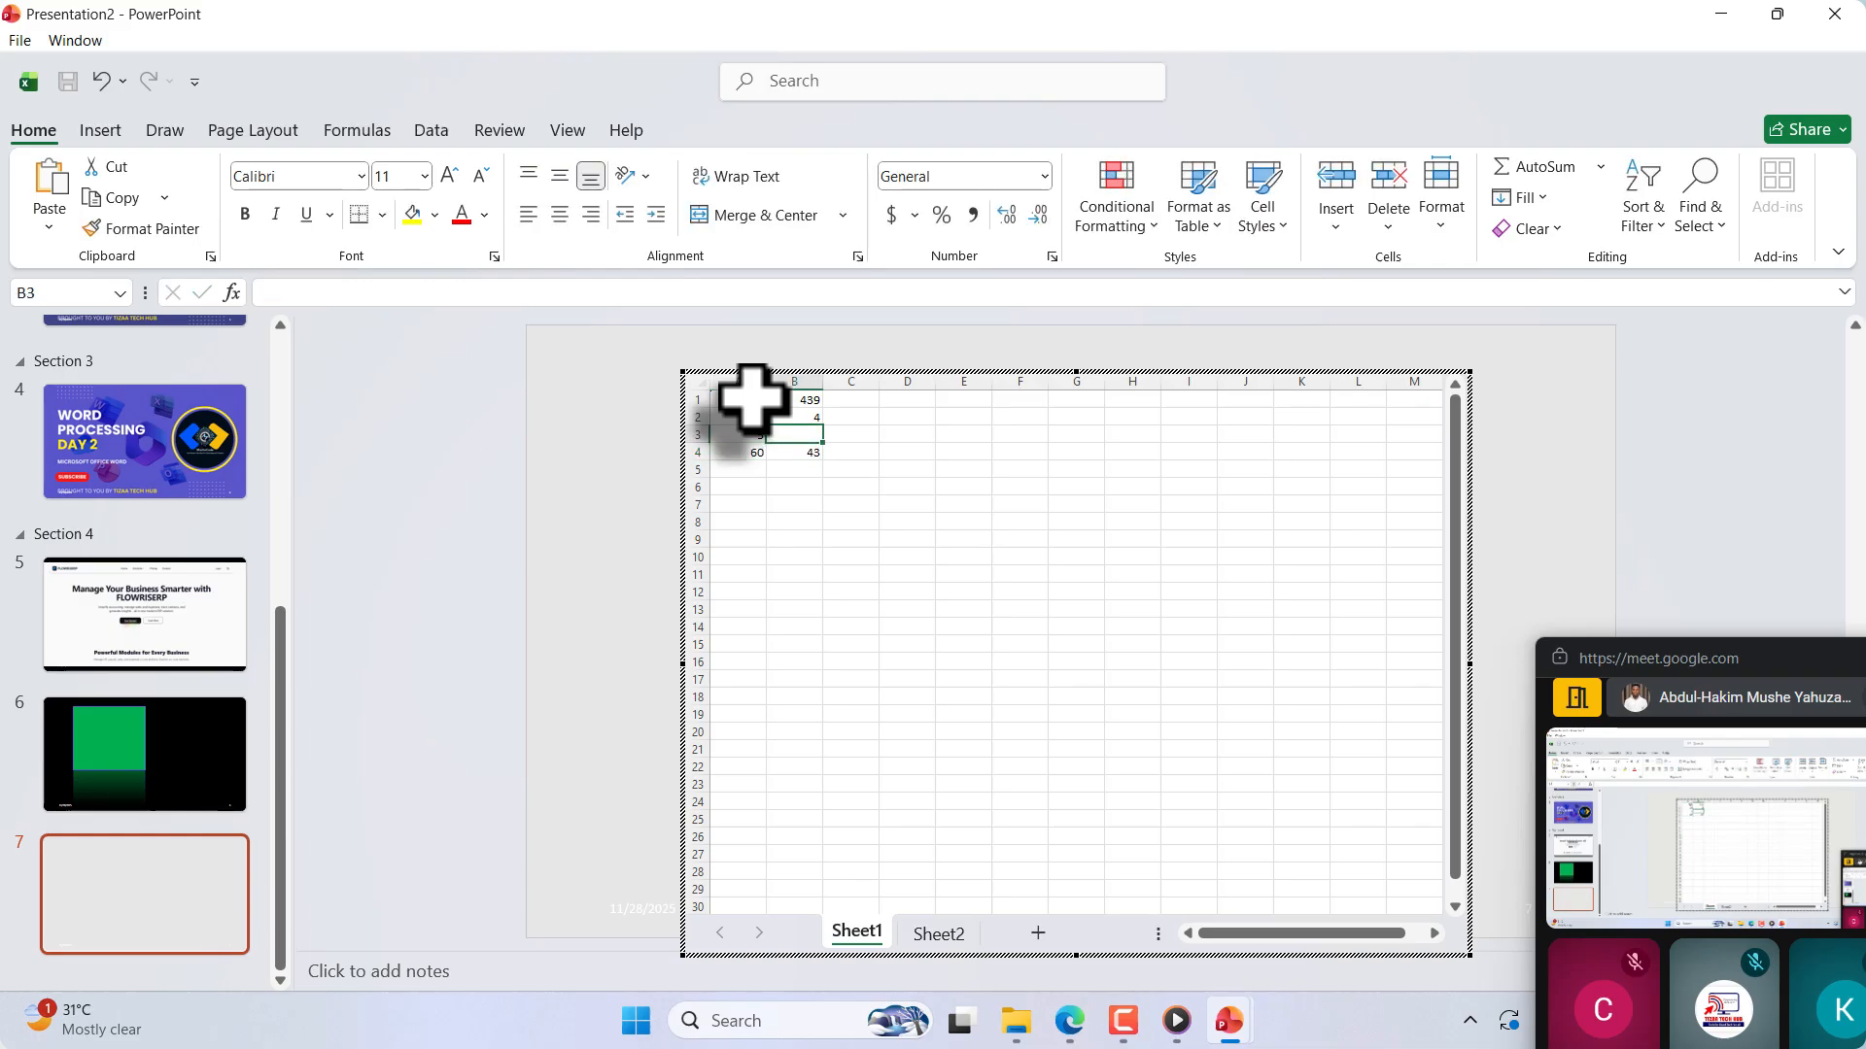
type("100")
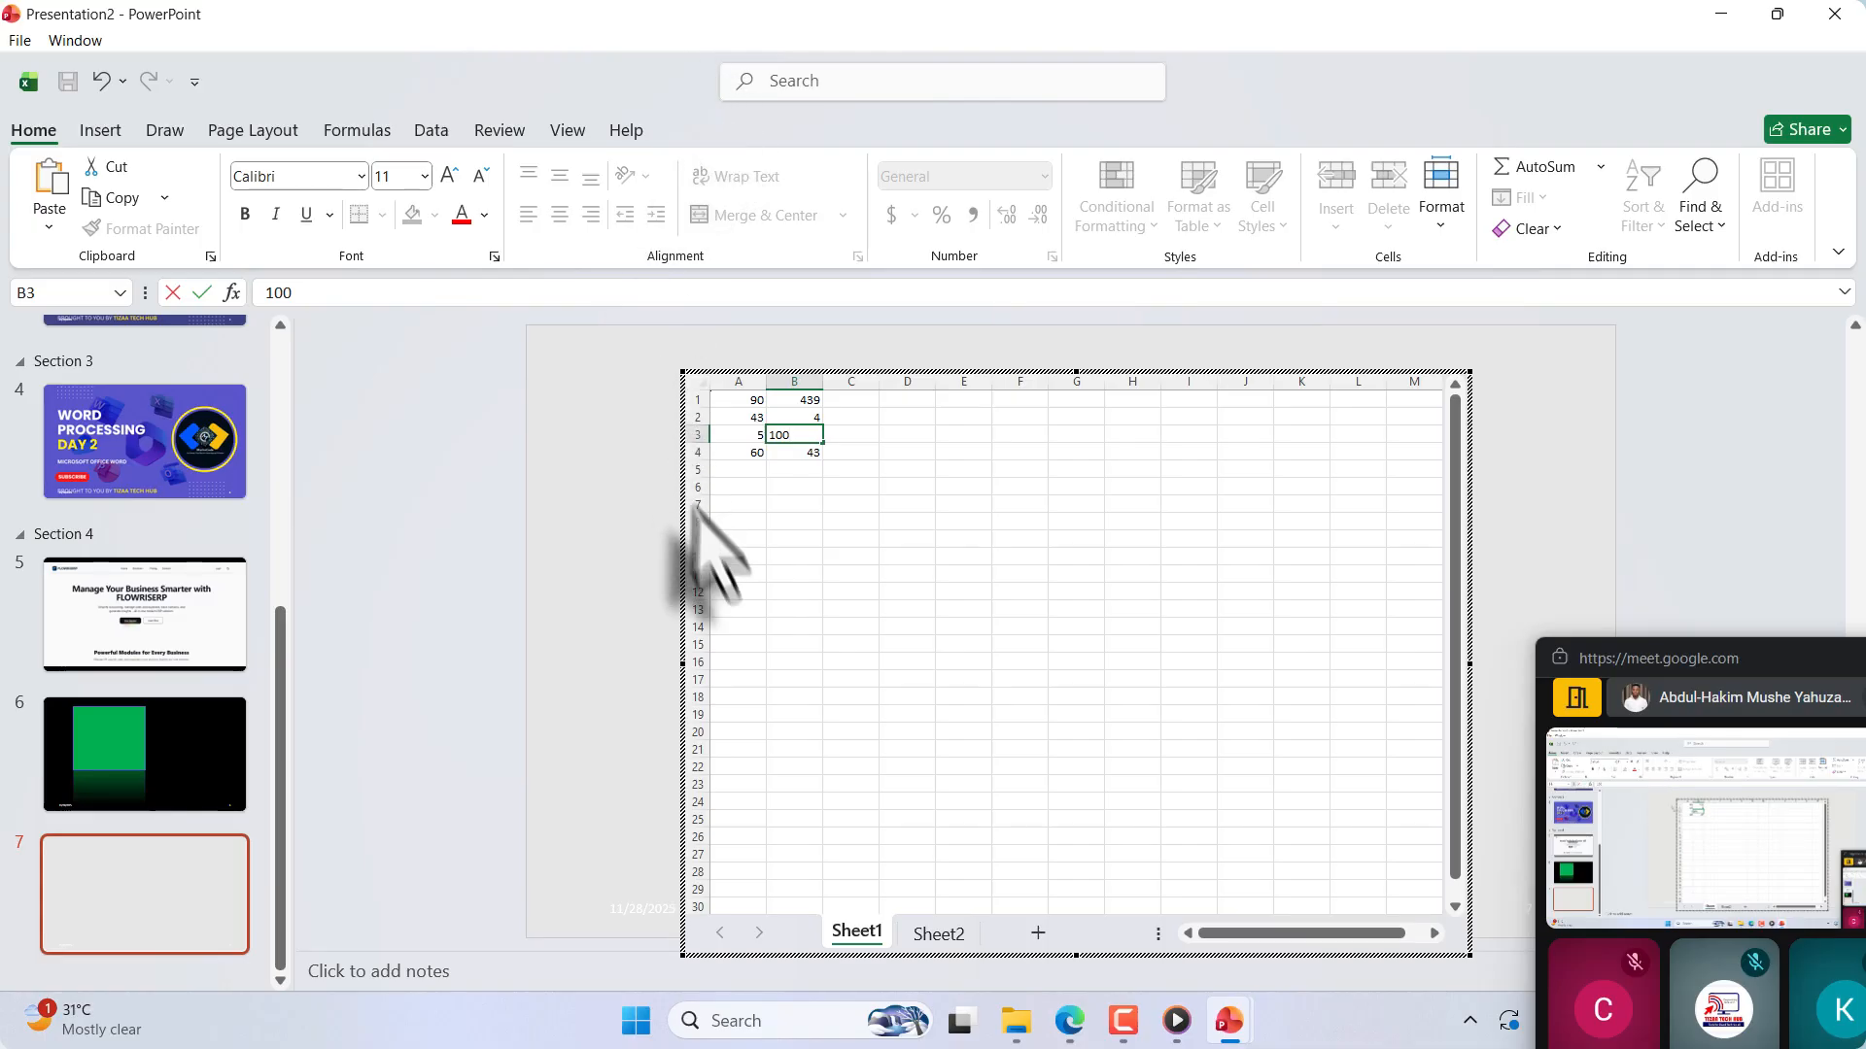
left_click(748, 504)
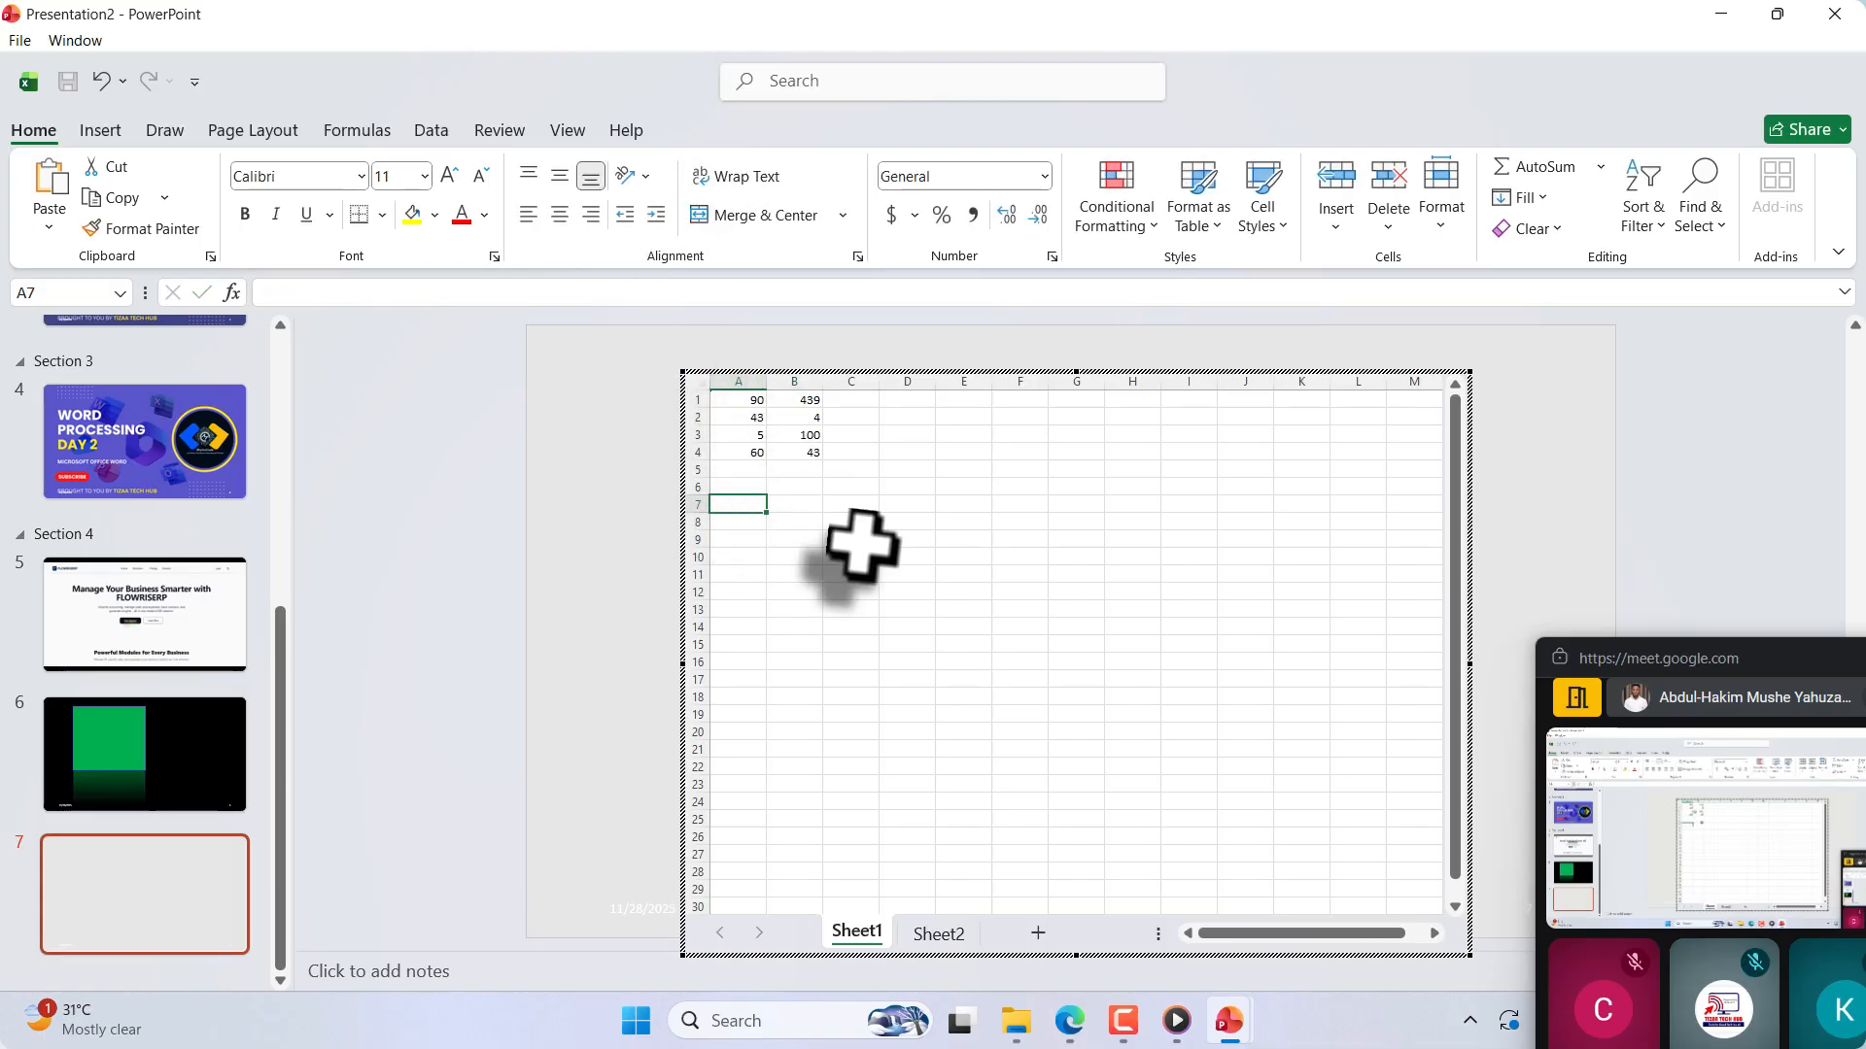
scroll(1487, 481, "up", 1)
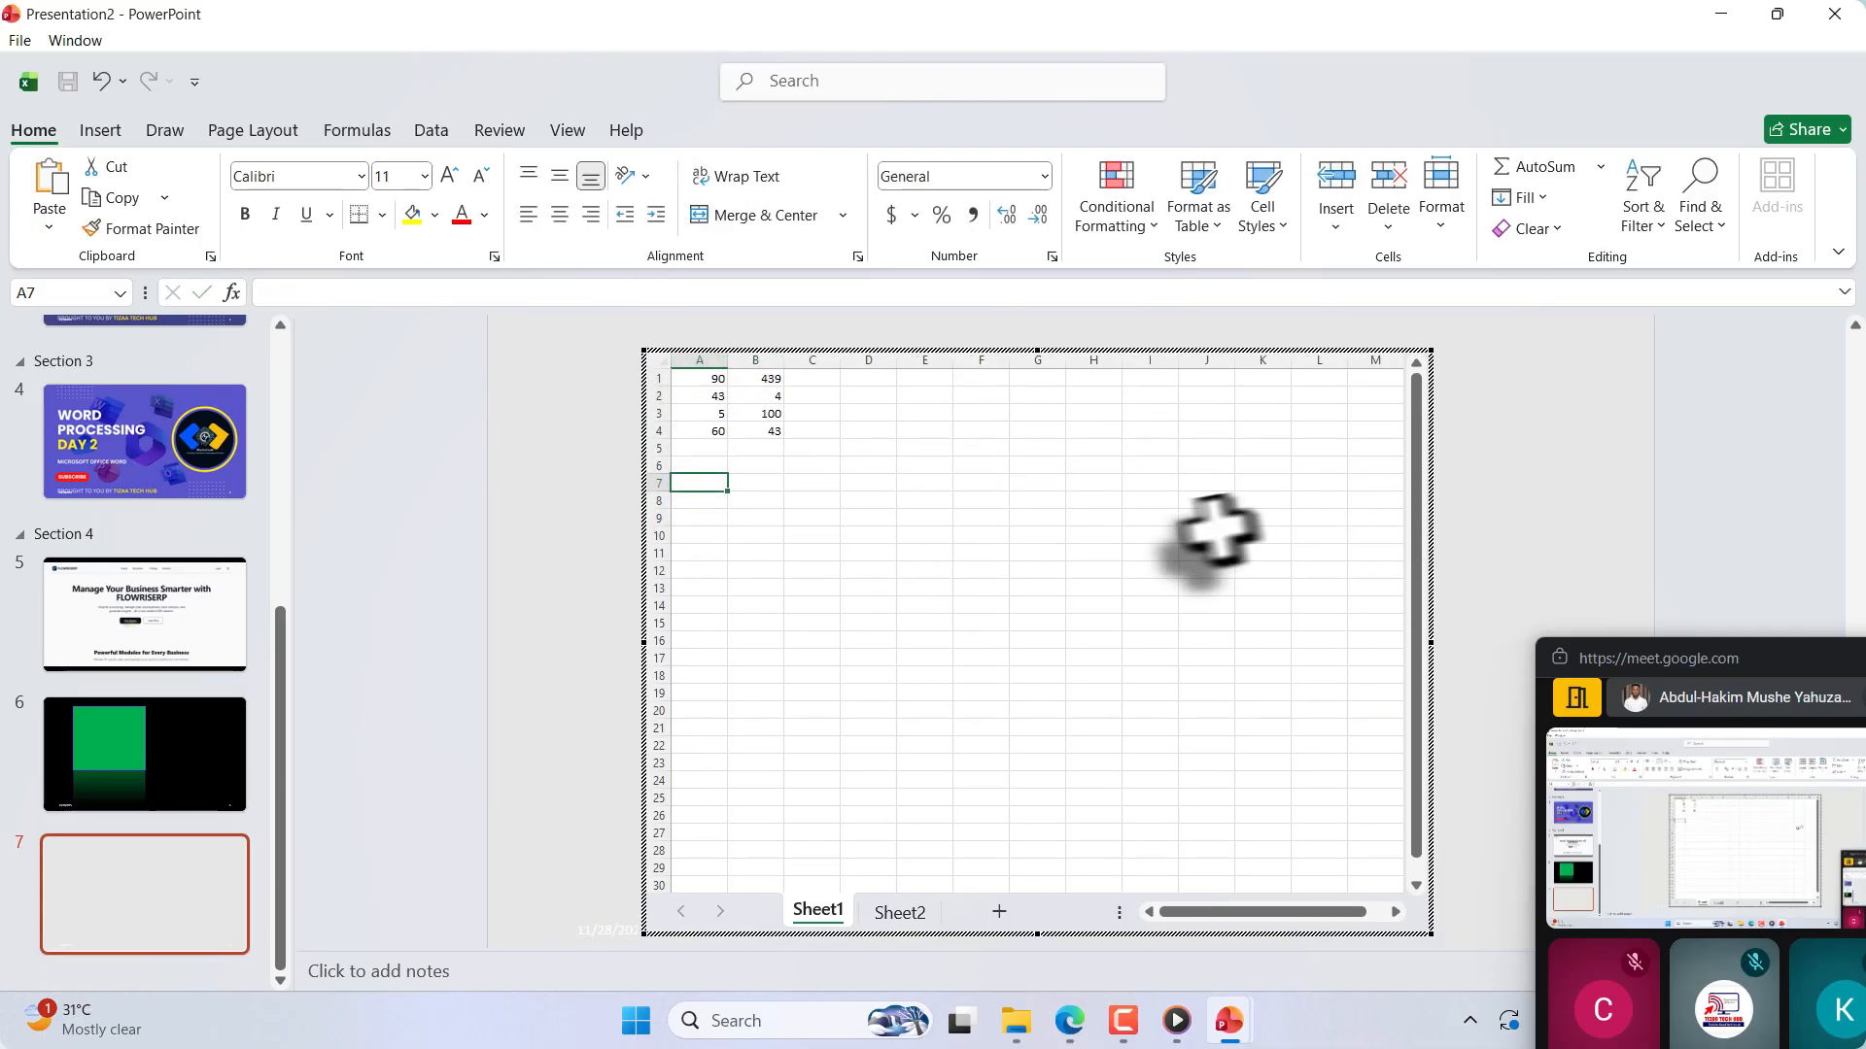
Step: Leave the embedded worksheet and examine its data on slide 7 at 160% zoom
left_click(542, 595)
left_click(221, 810)
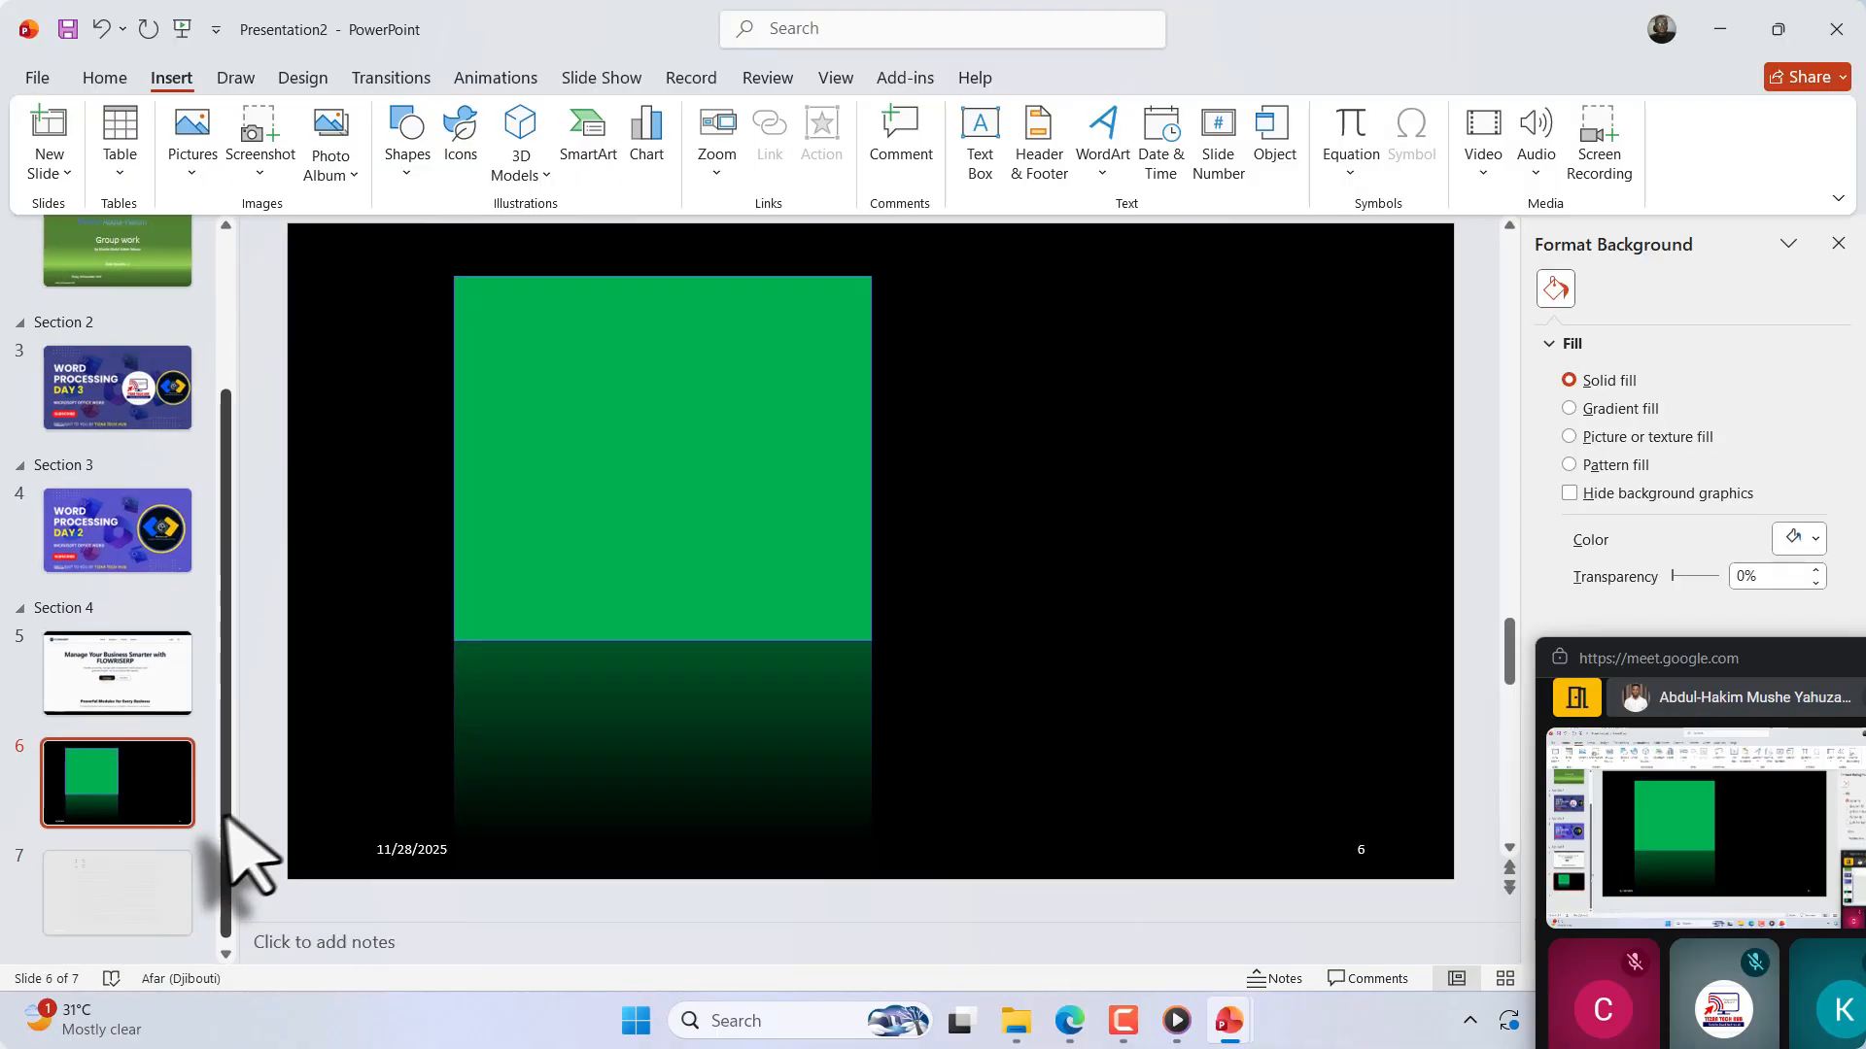
left_click(175, 899)
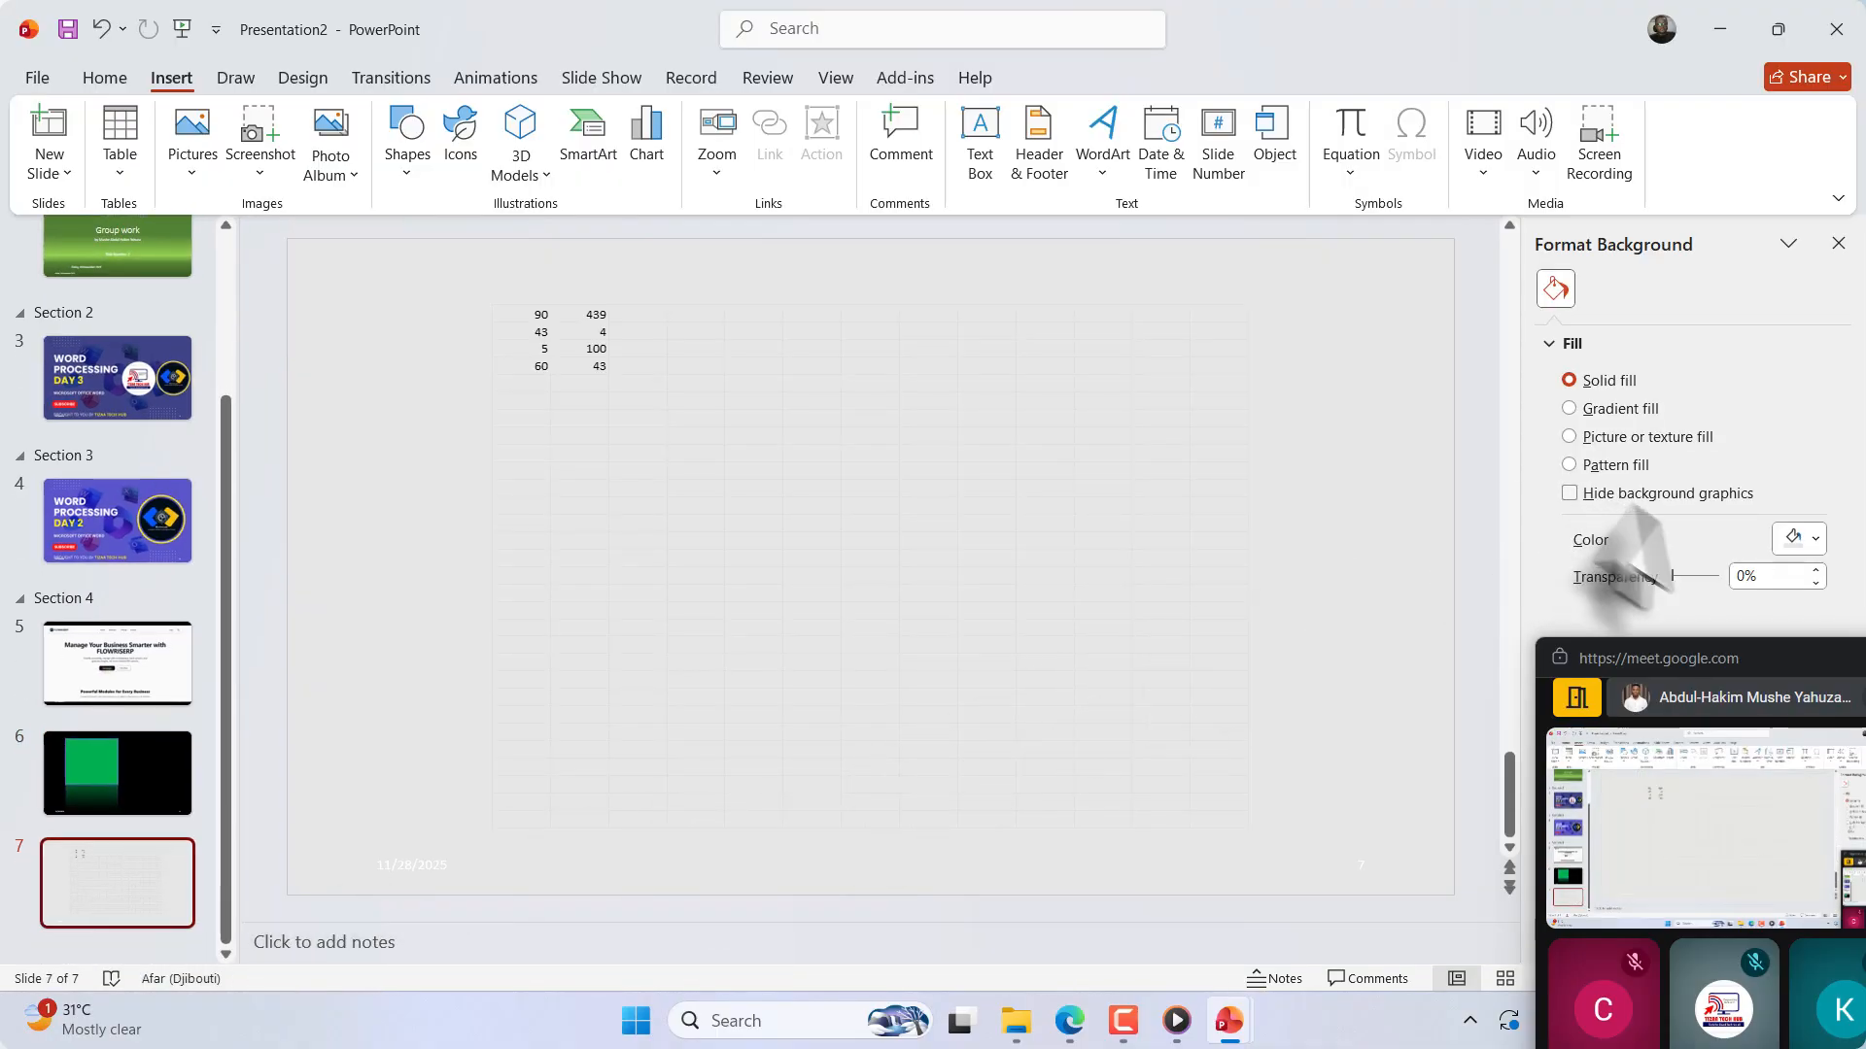
left_click_drag(1652, 656, 1734, 1048)
left_click(1726, 977)
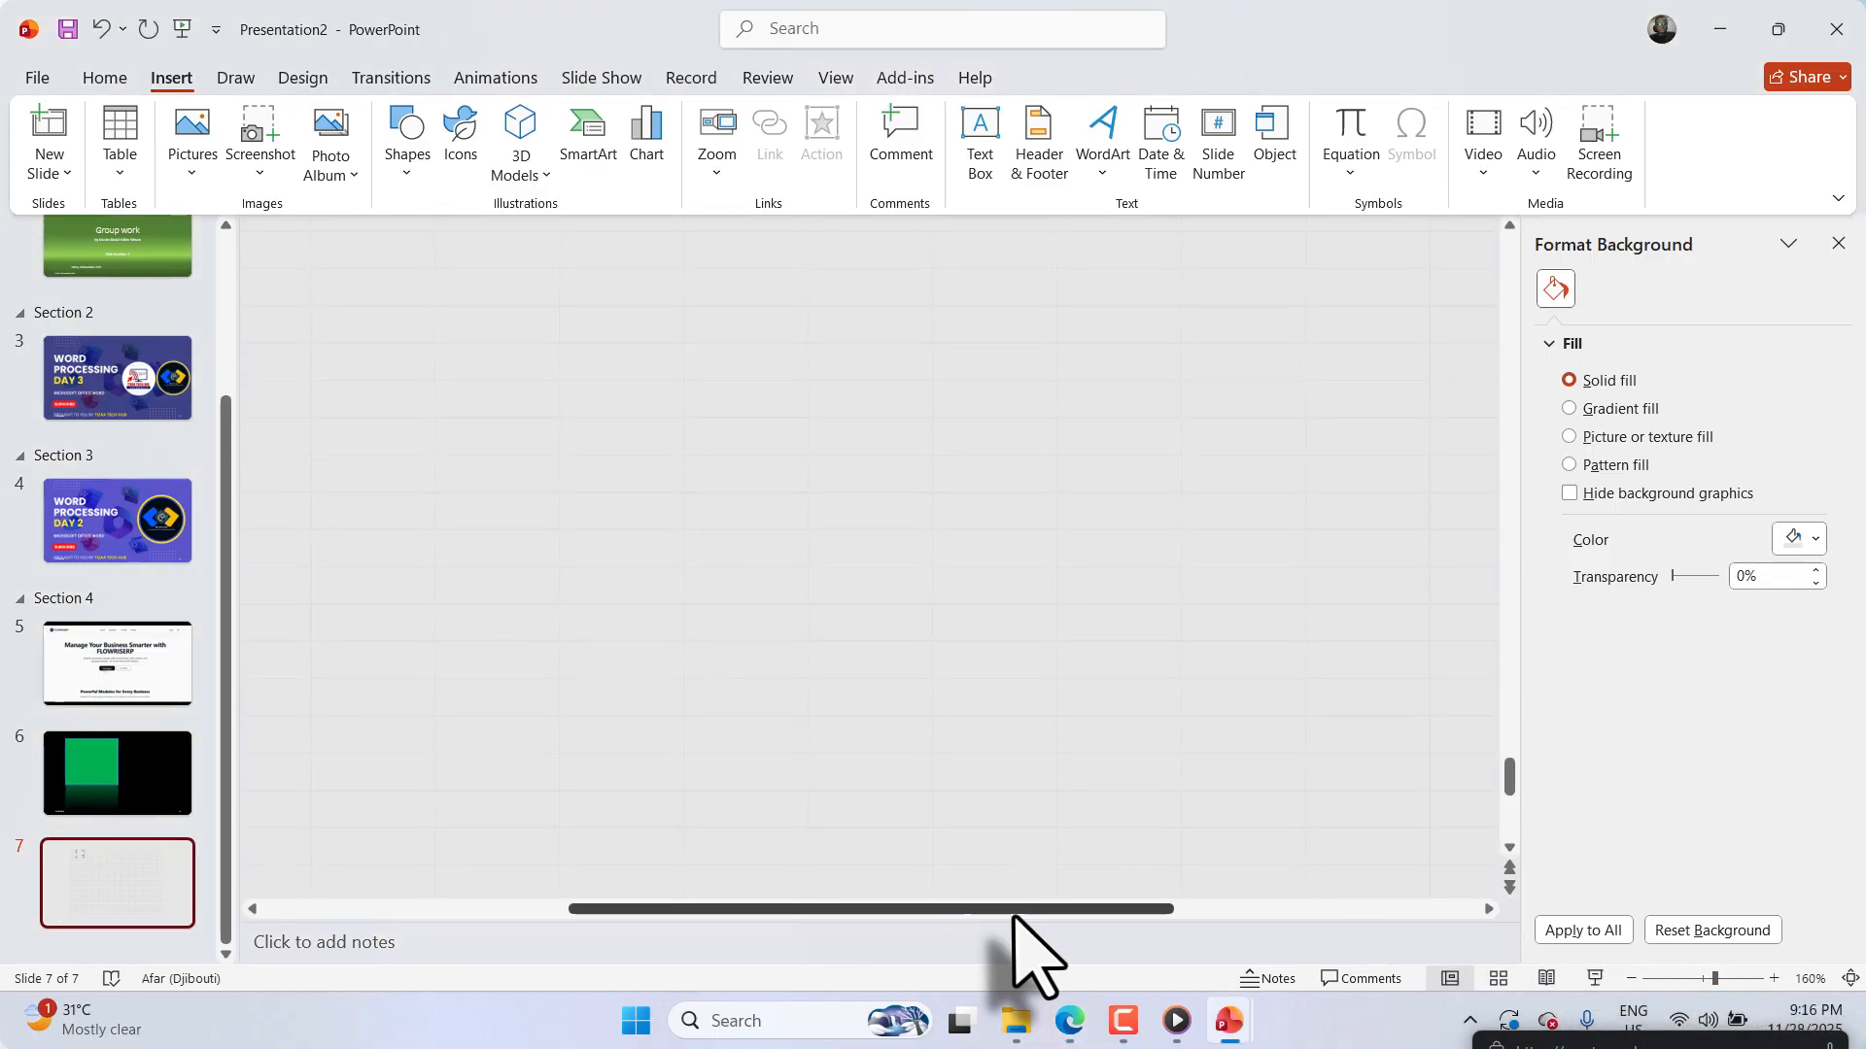
left_click_drag(1010, 908, 651, 908)
scroll(1021, 500, "up", 3)
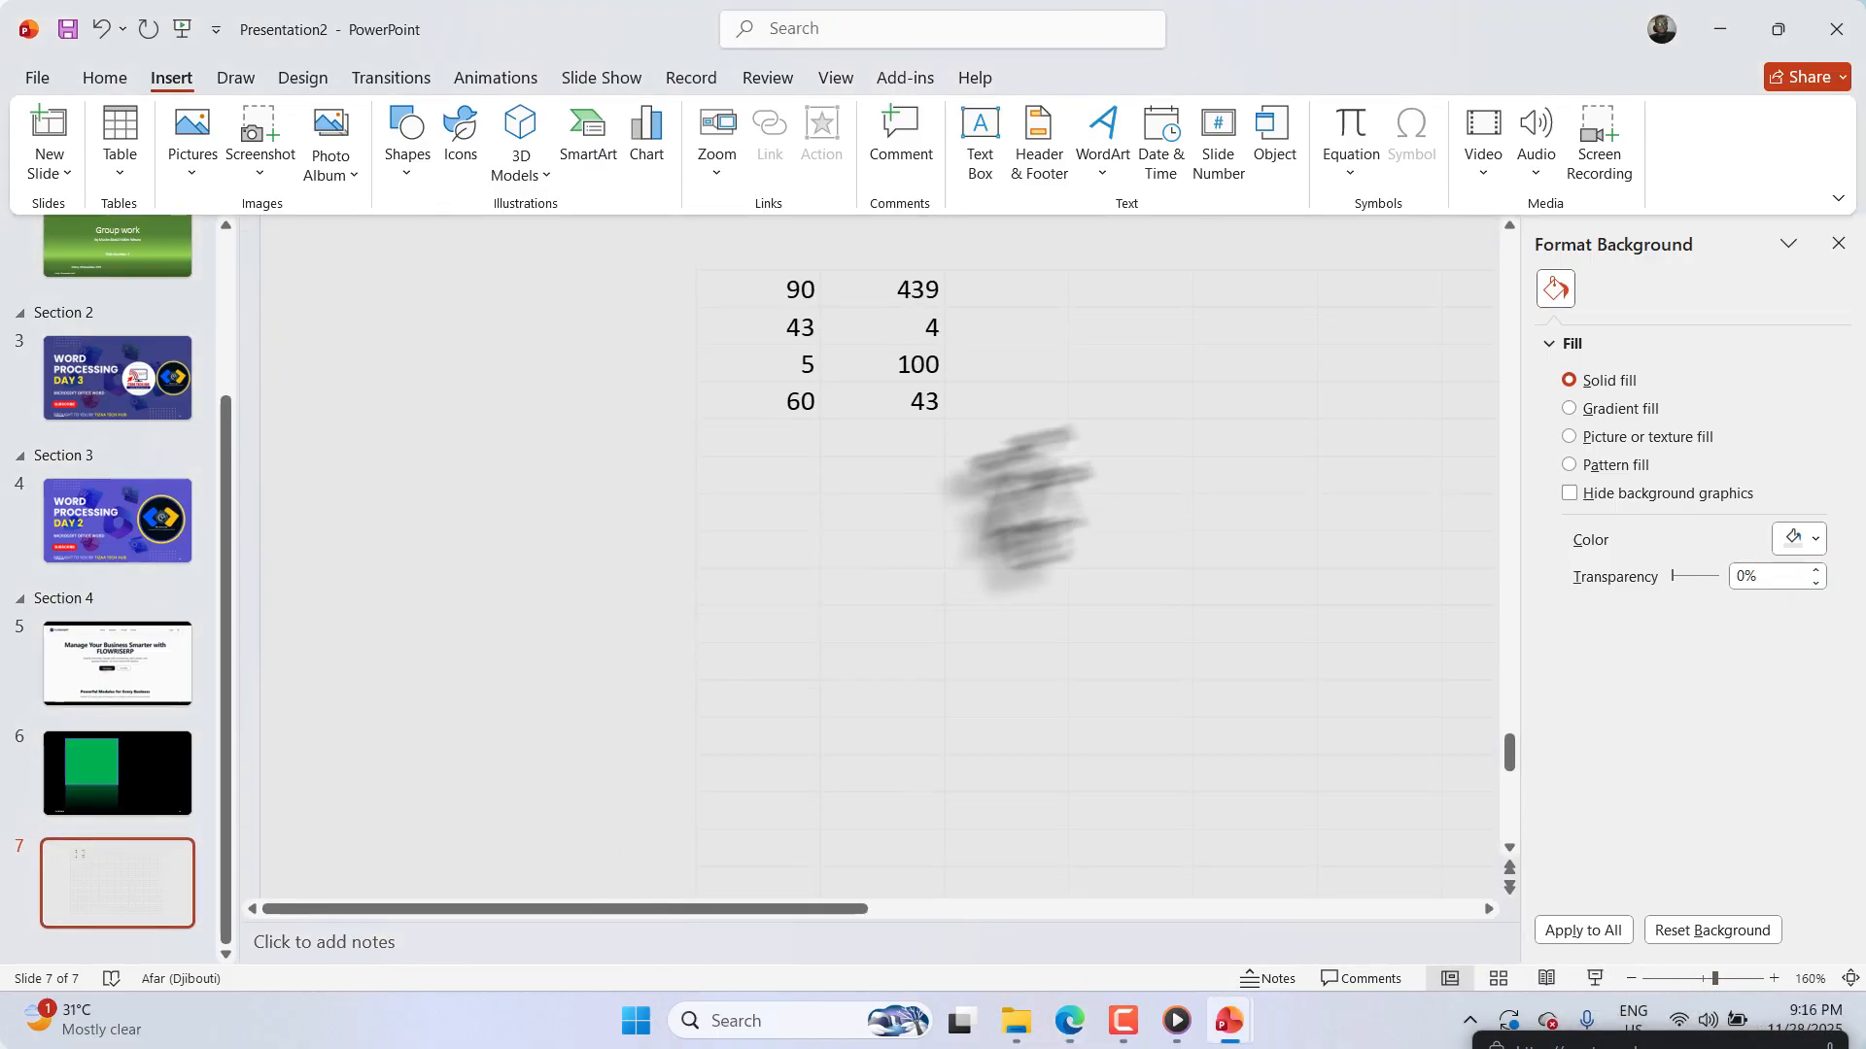
Step: Reopen the worksheet on slide 7, show the empty rows below the data, and return to the slide at 85% zoom
left_click_drag(1050, 479, 935, 418)
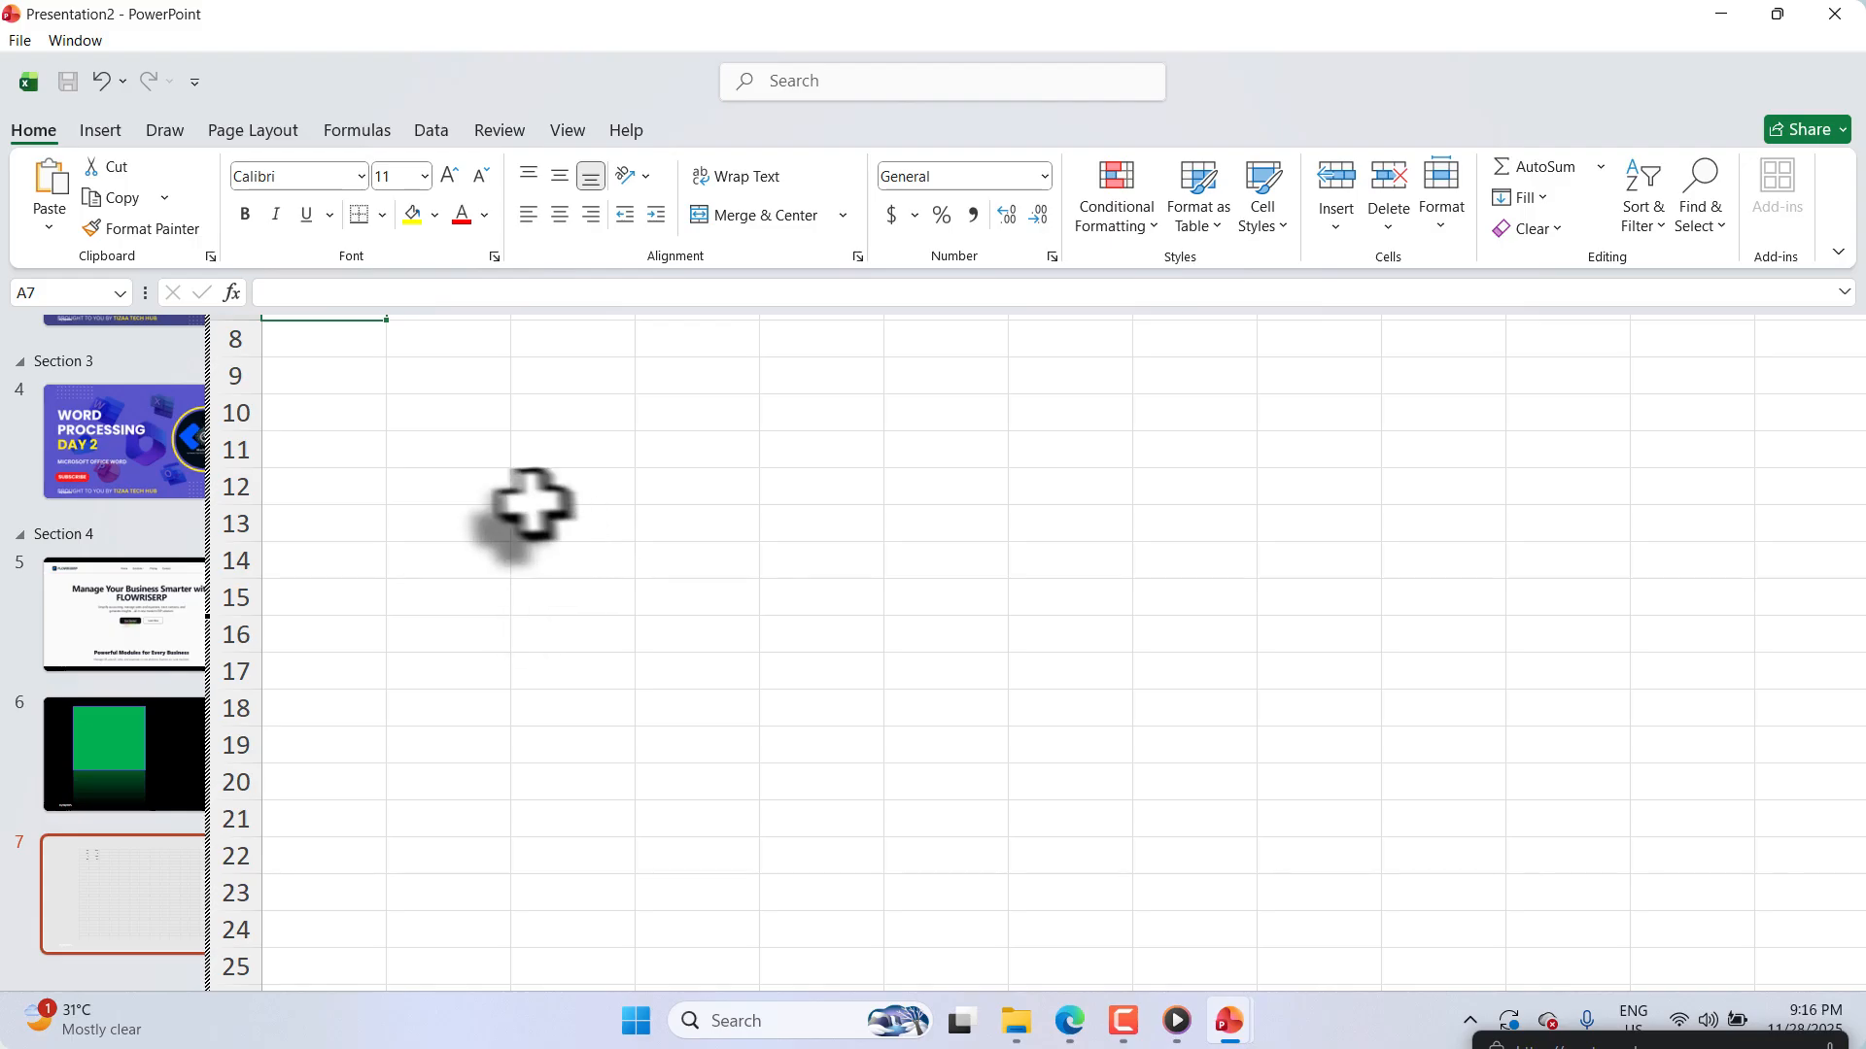
scroll(831, 955, "down", 3)
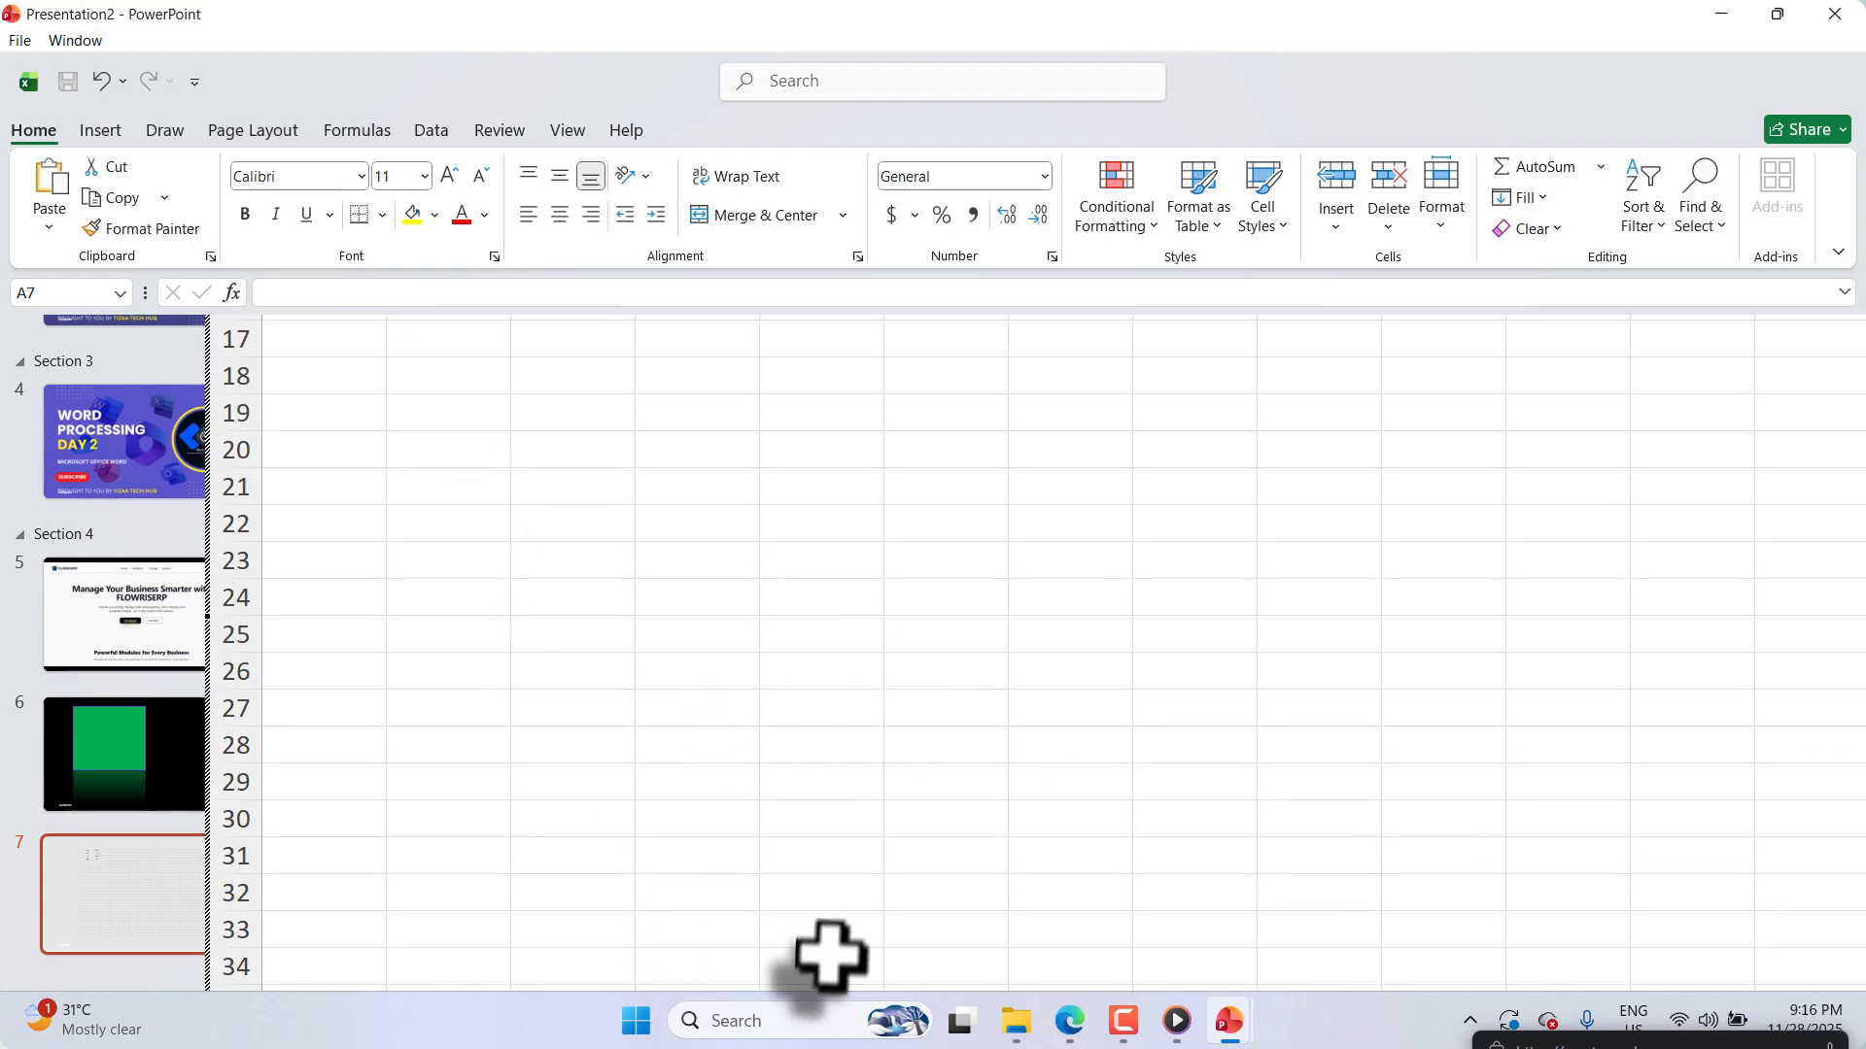
scroll(972, 894, "down", 1)
scroll(1700, 894, "down", 3)
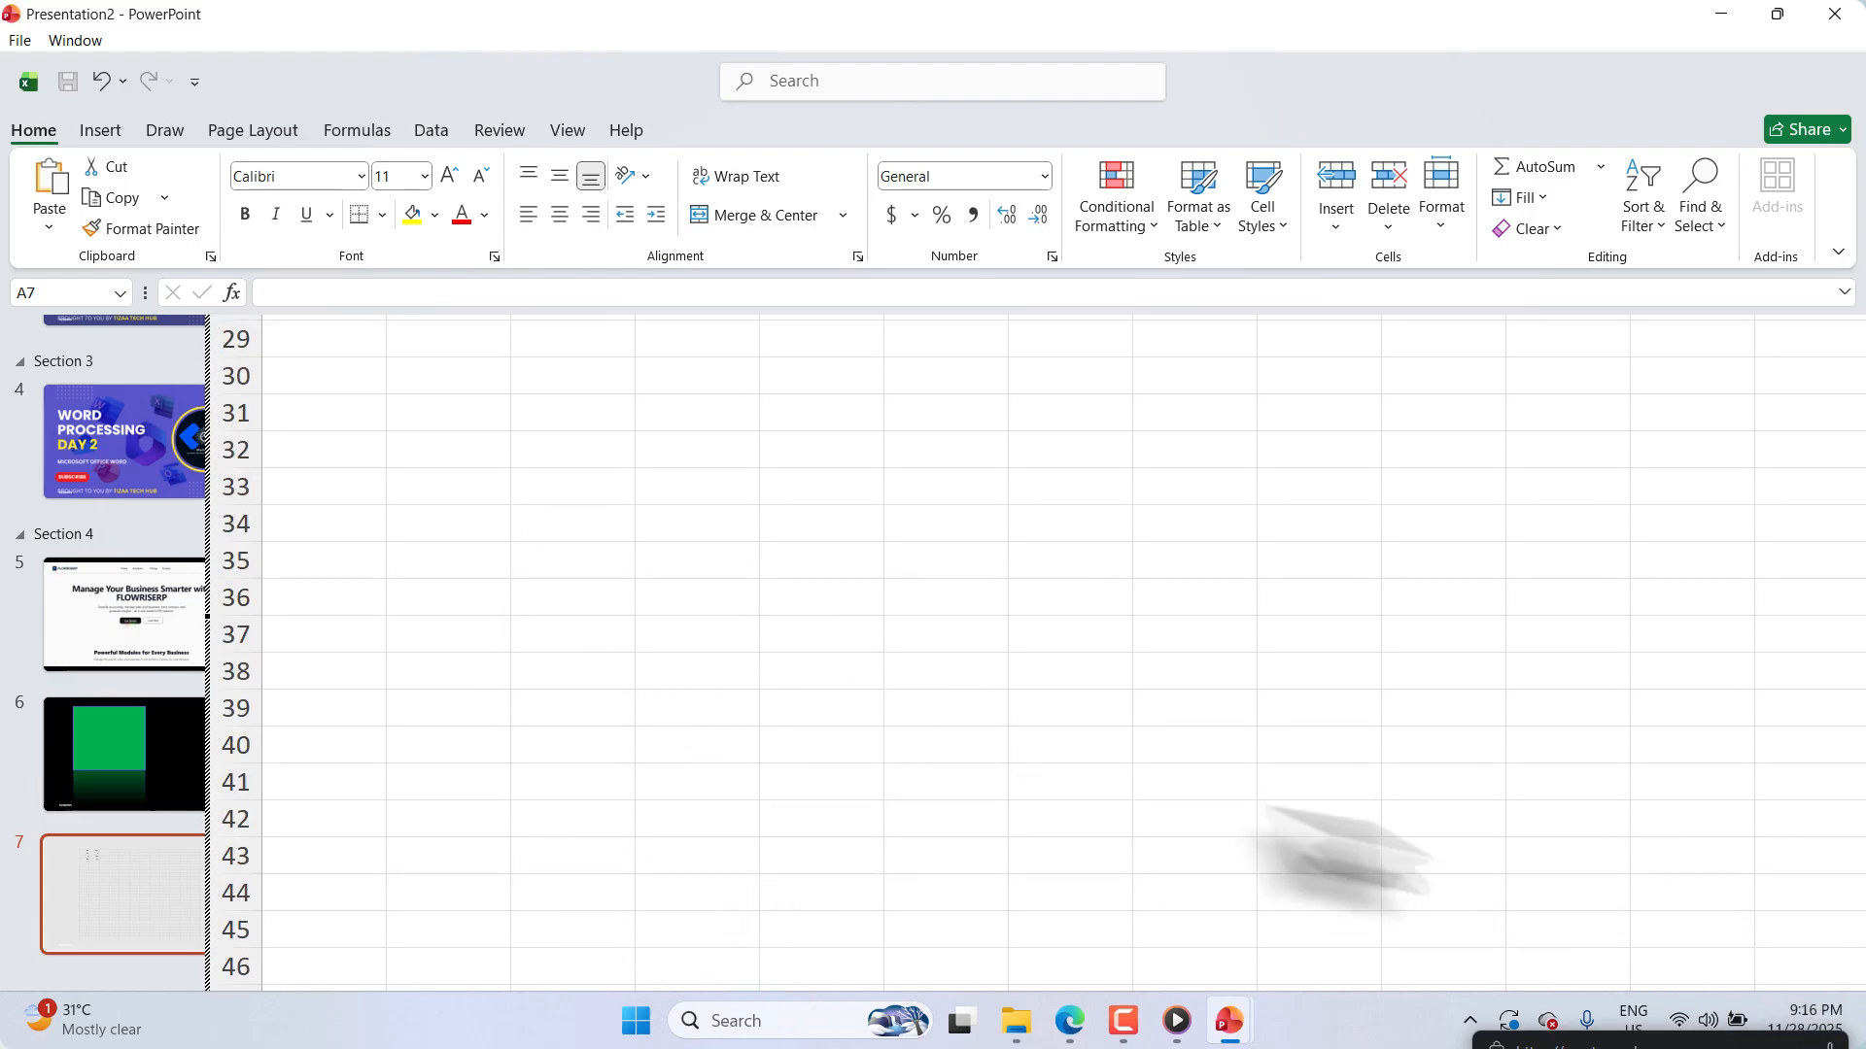
left_click(134, 860)
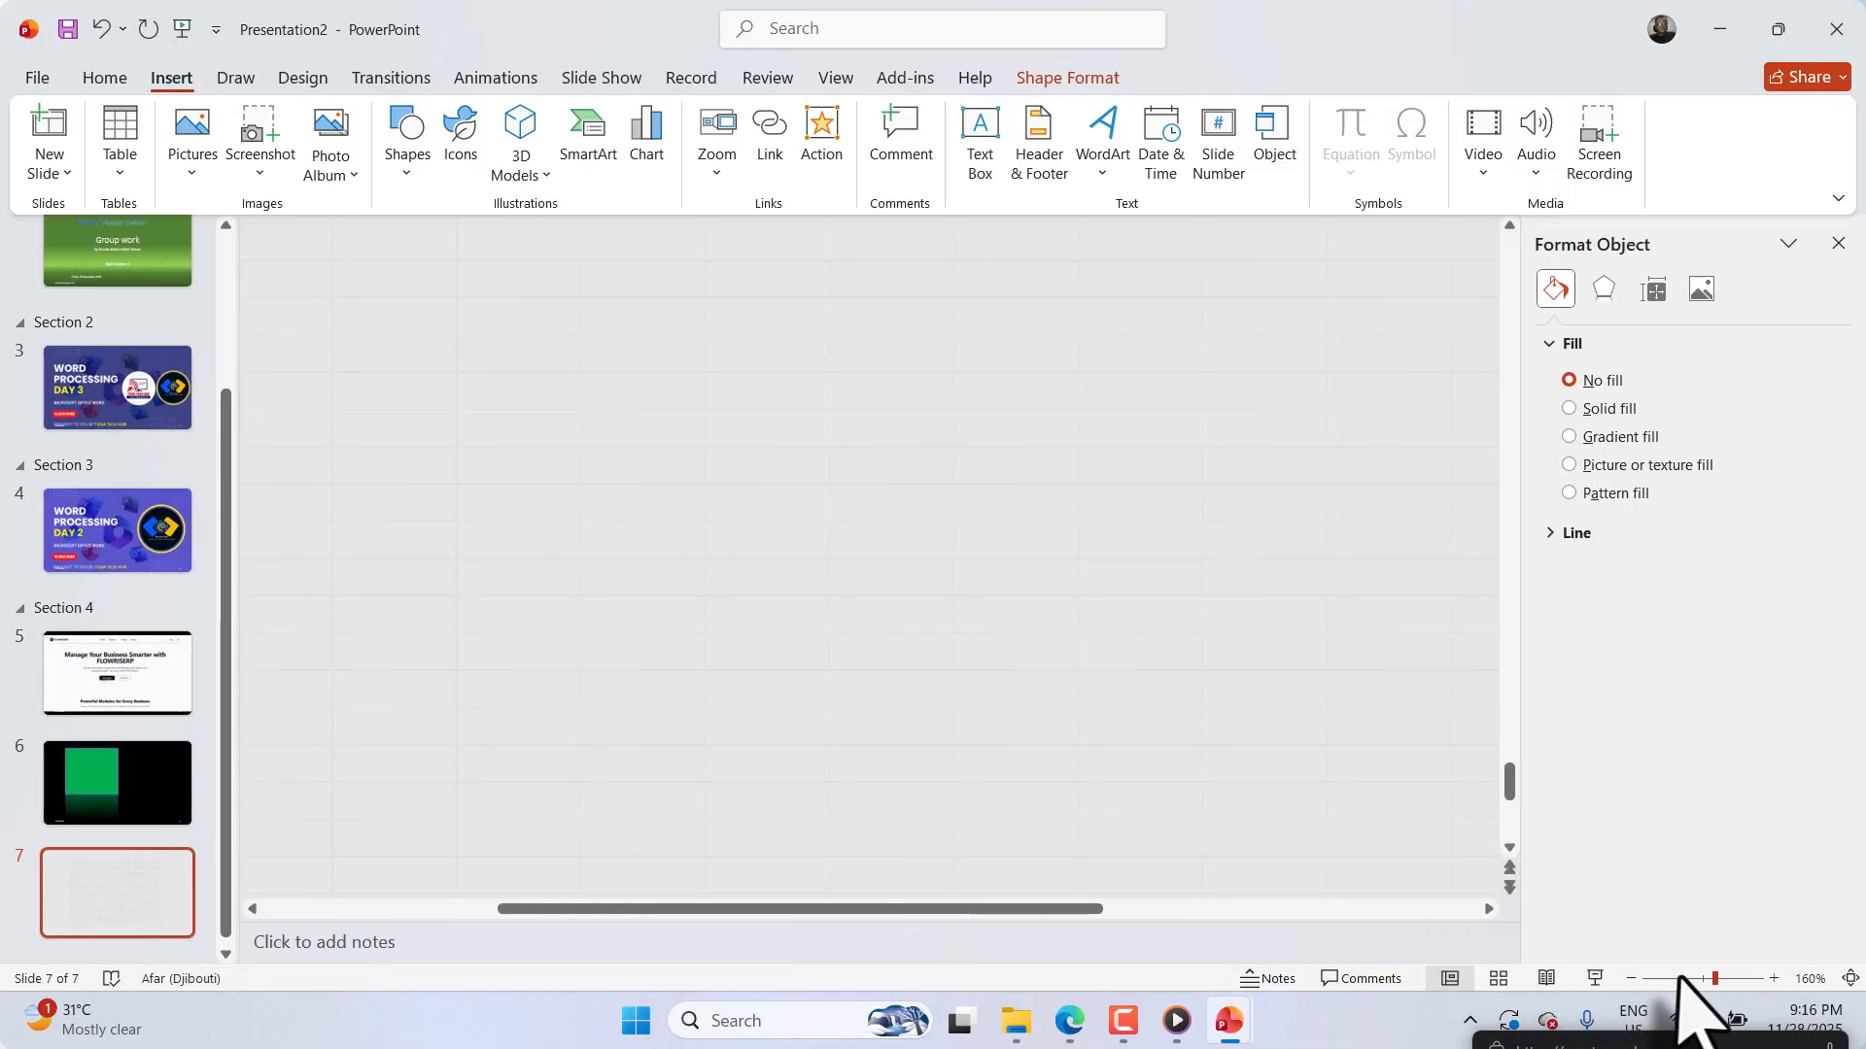
scroll(1040, 699, "up", 1)
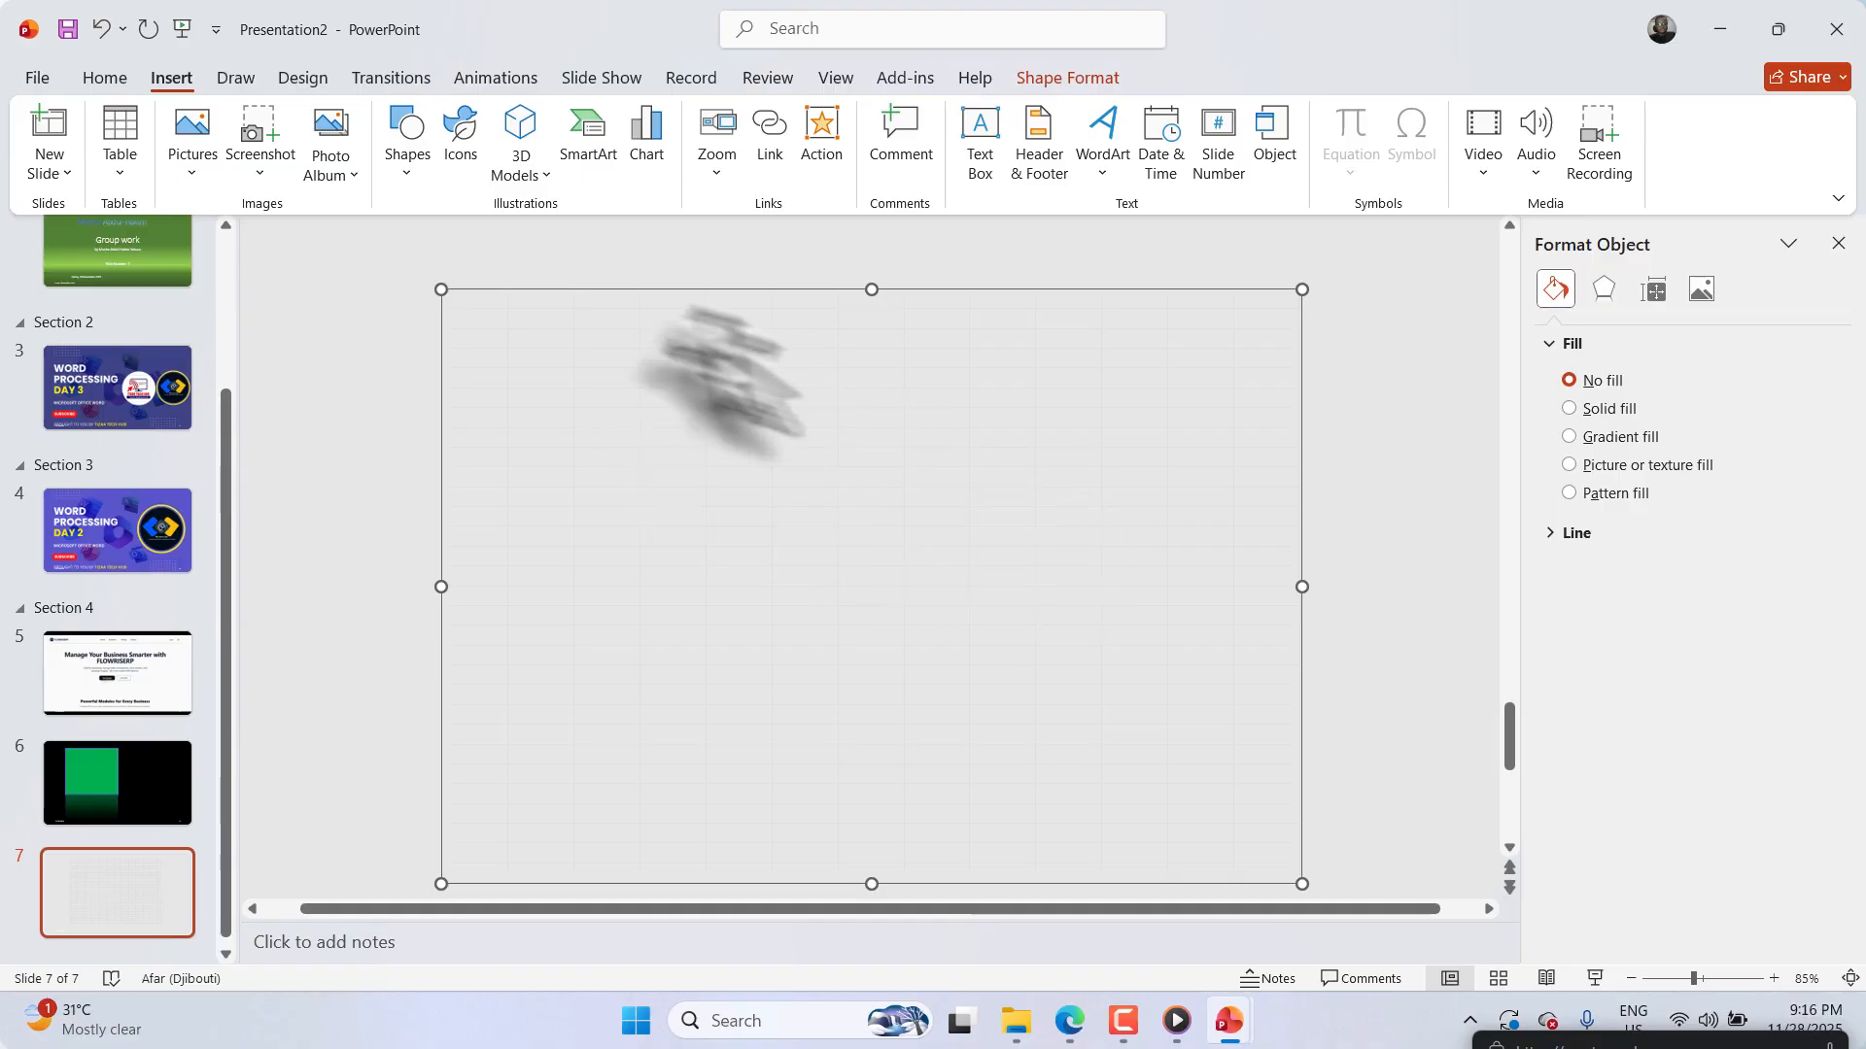
Step: Select cell A22 in the embedded worksheet and return to the slide
double_click(472, 307)
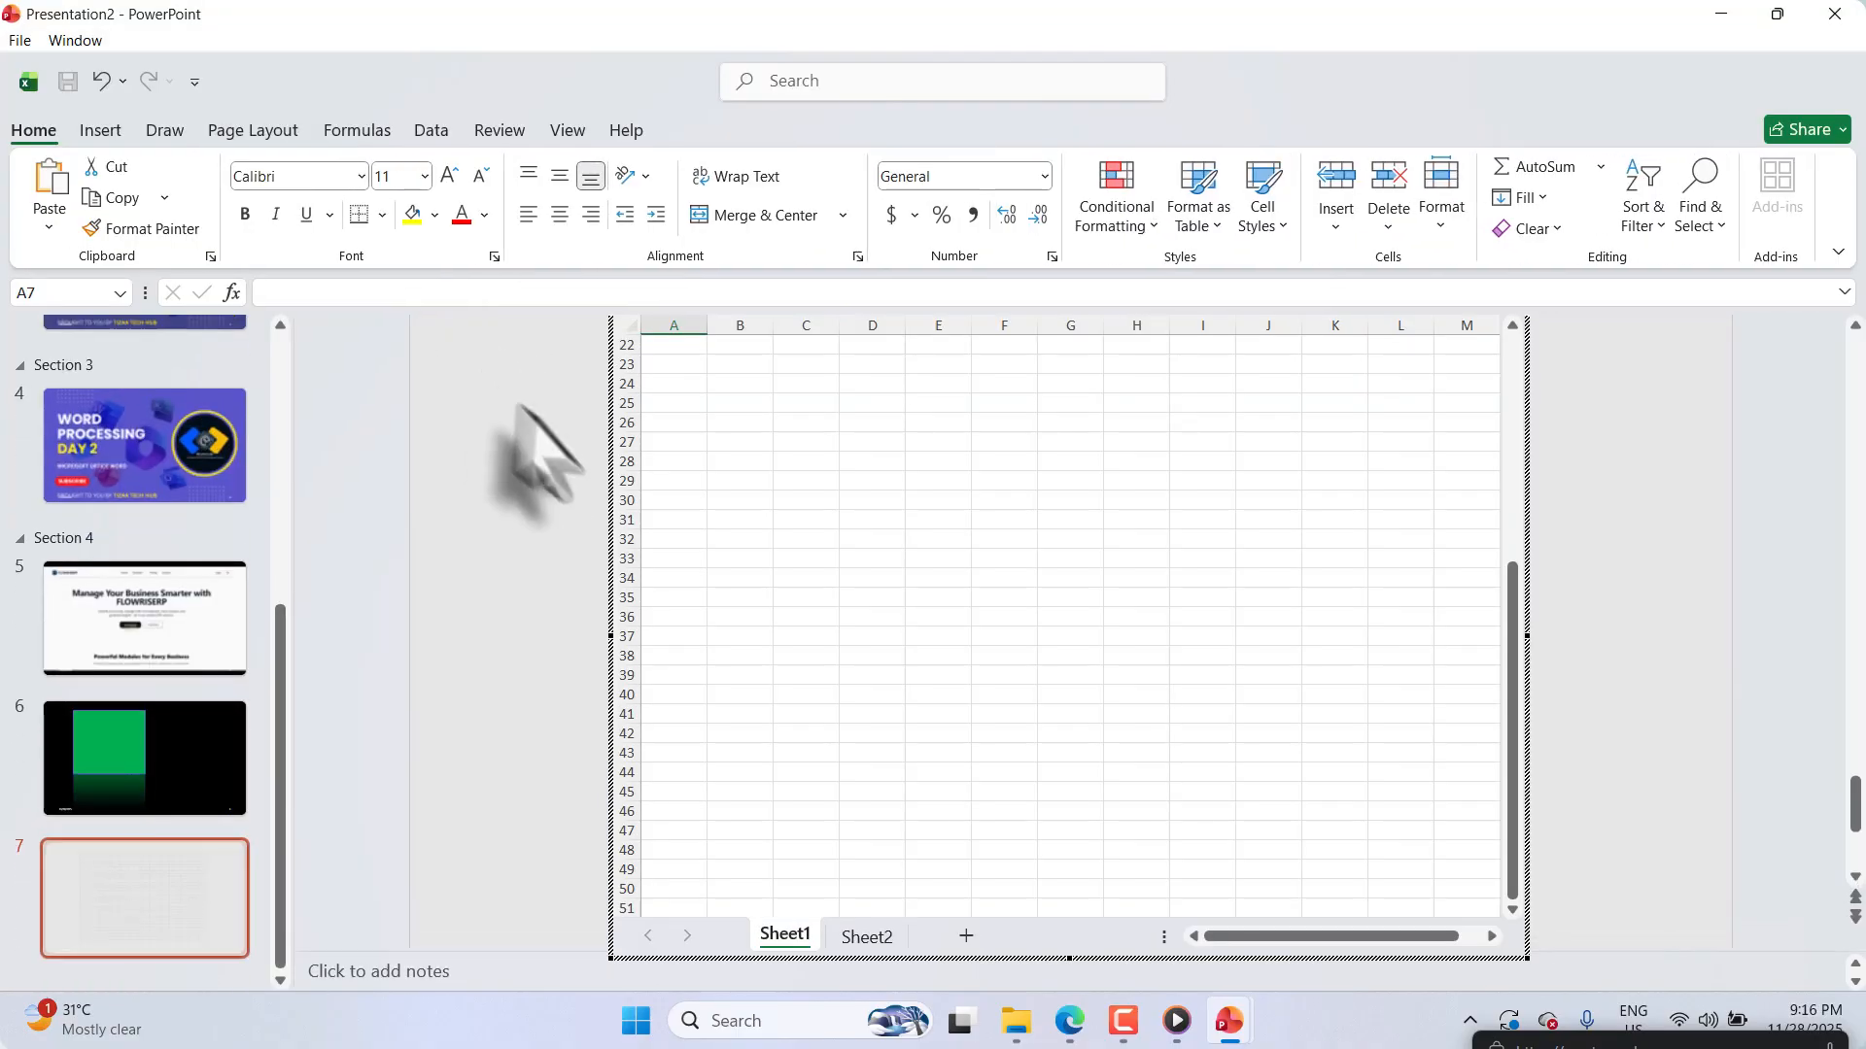
left_click(679, 348)
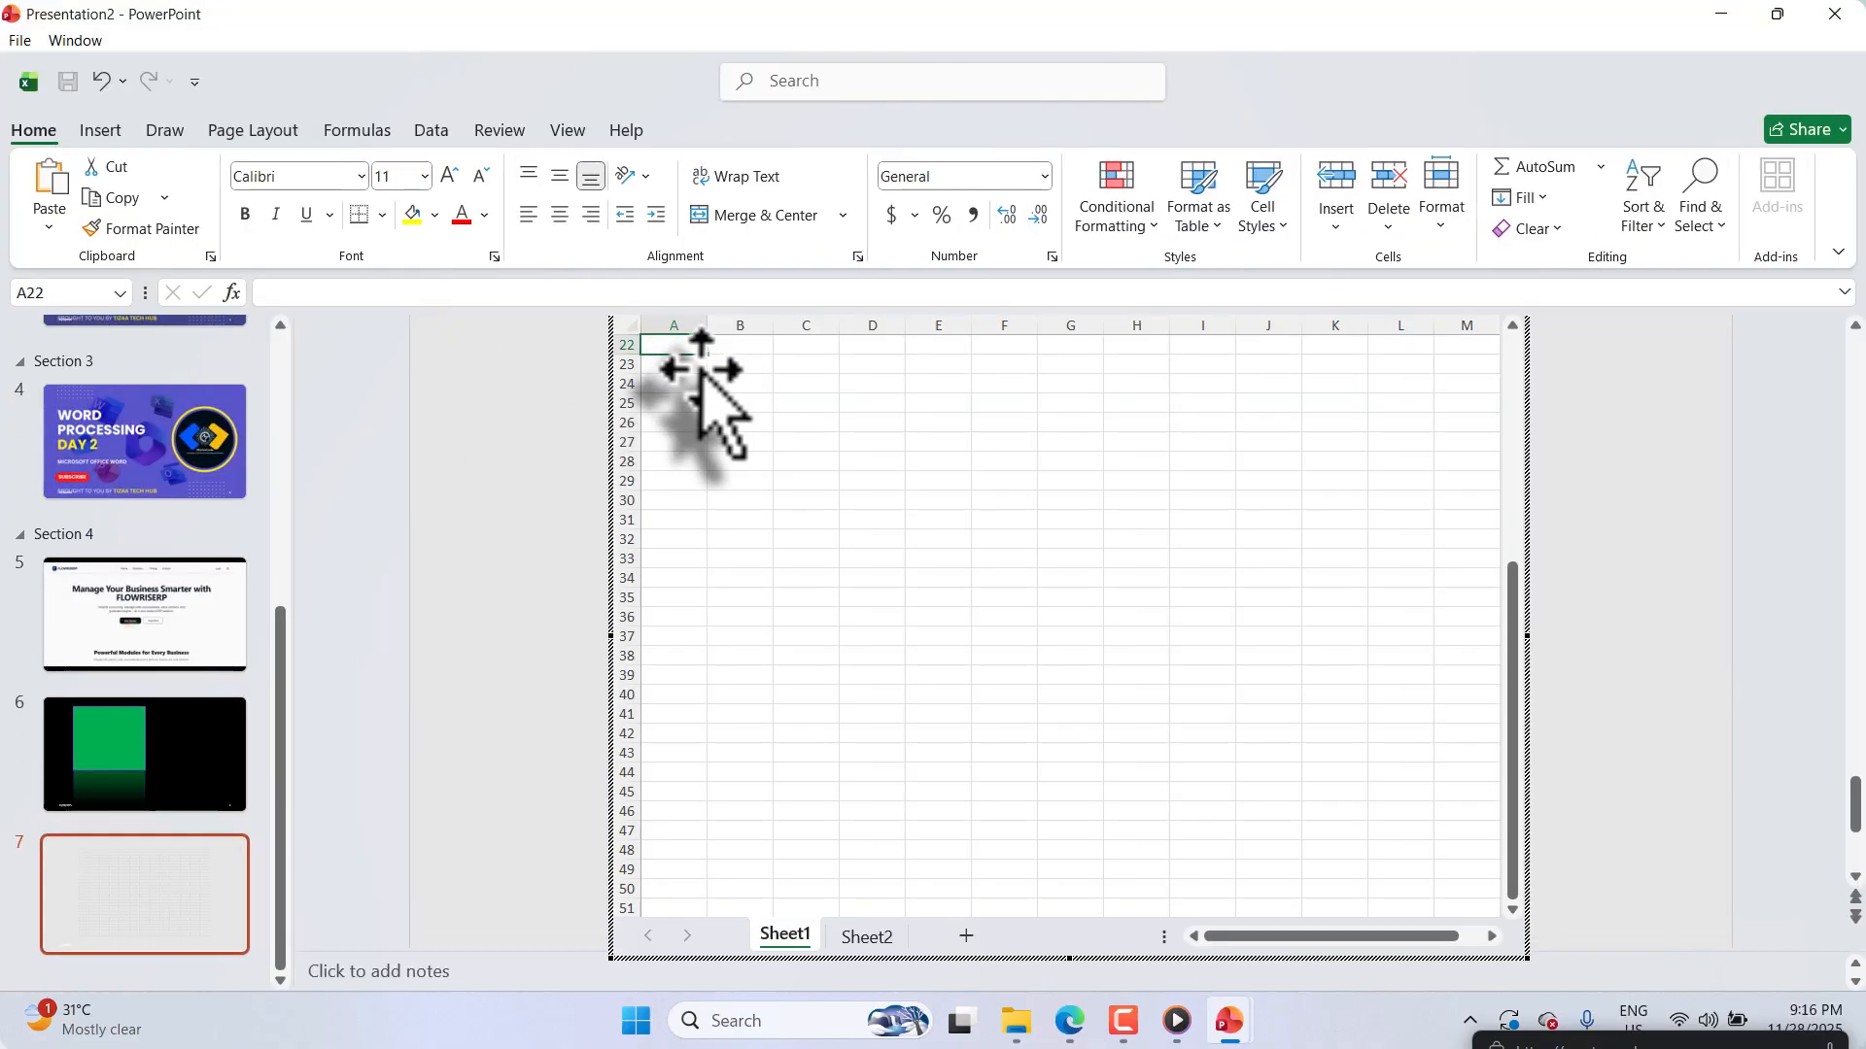
left_click(470, 413)
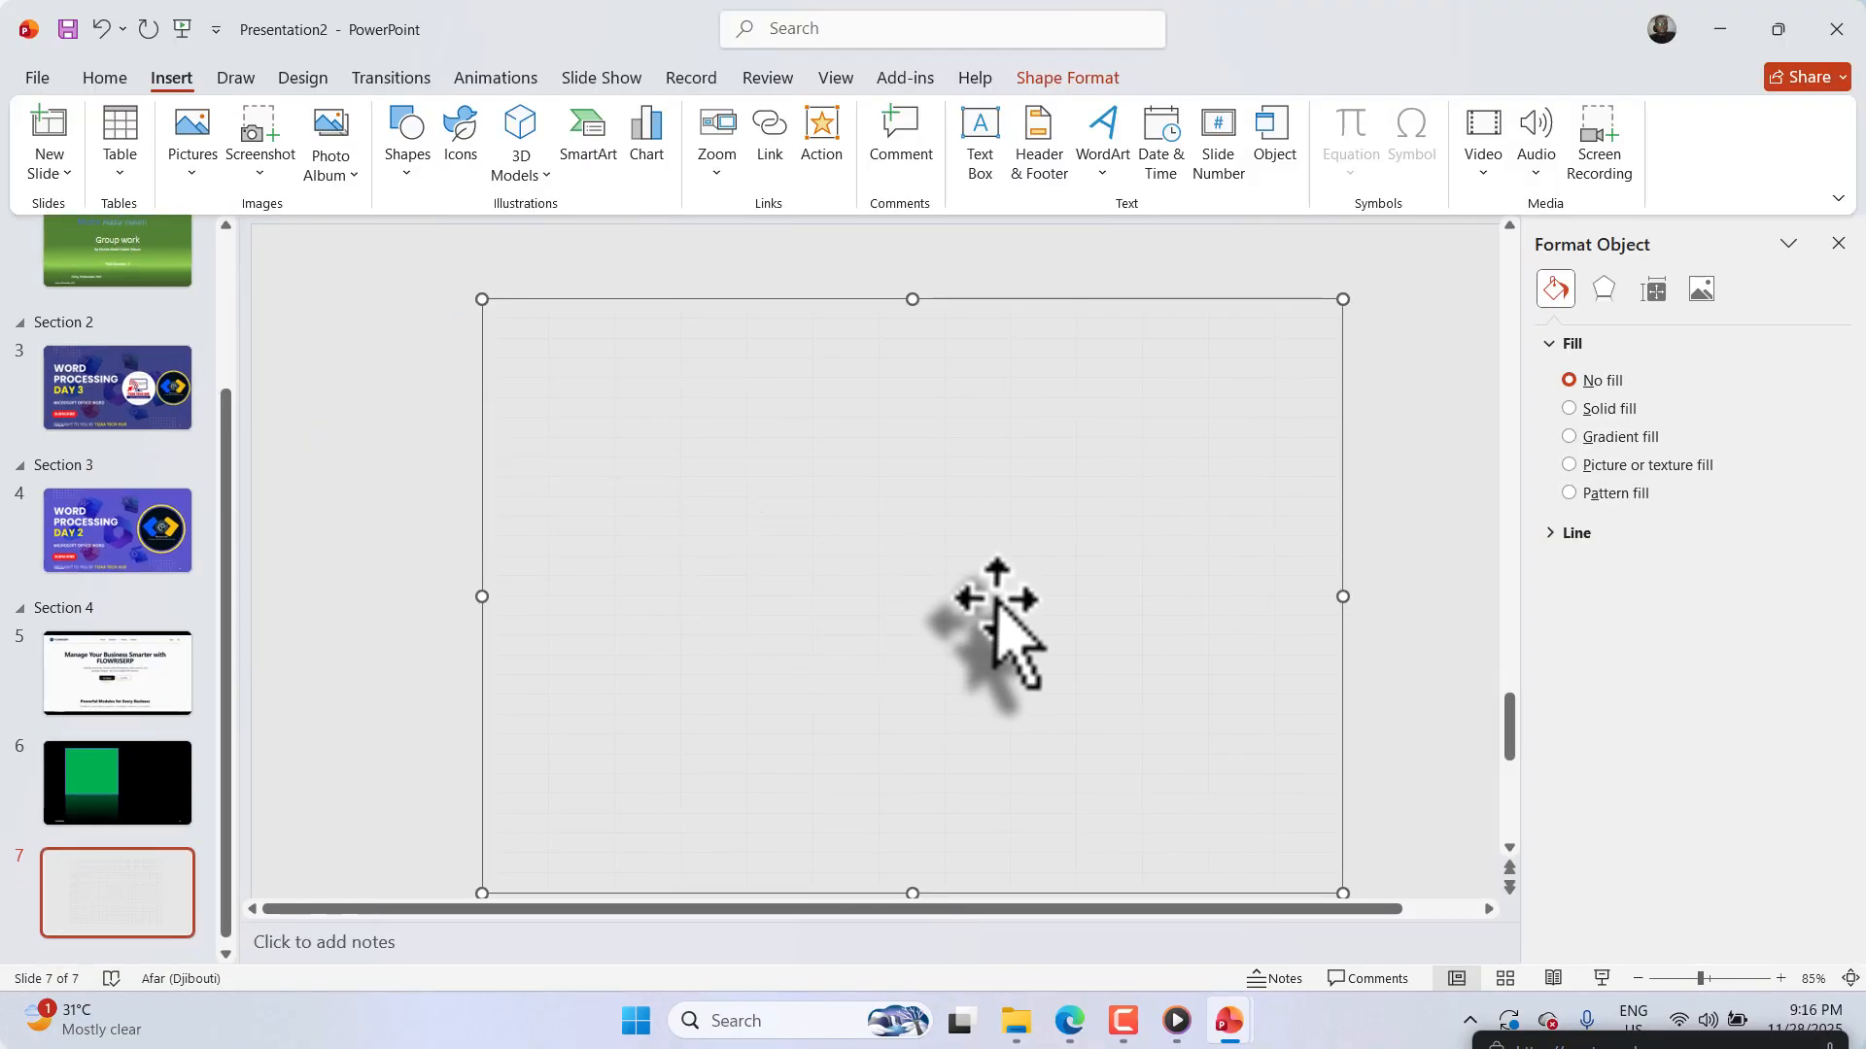
mouse_move(1226, 1034)
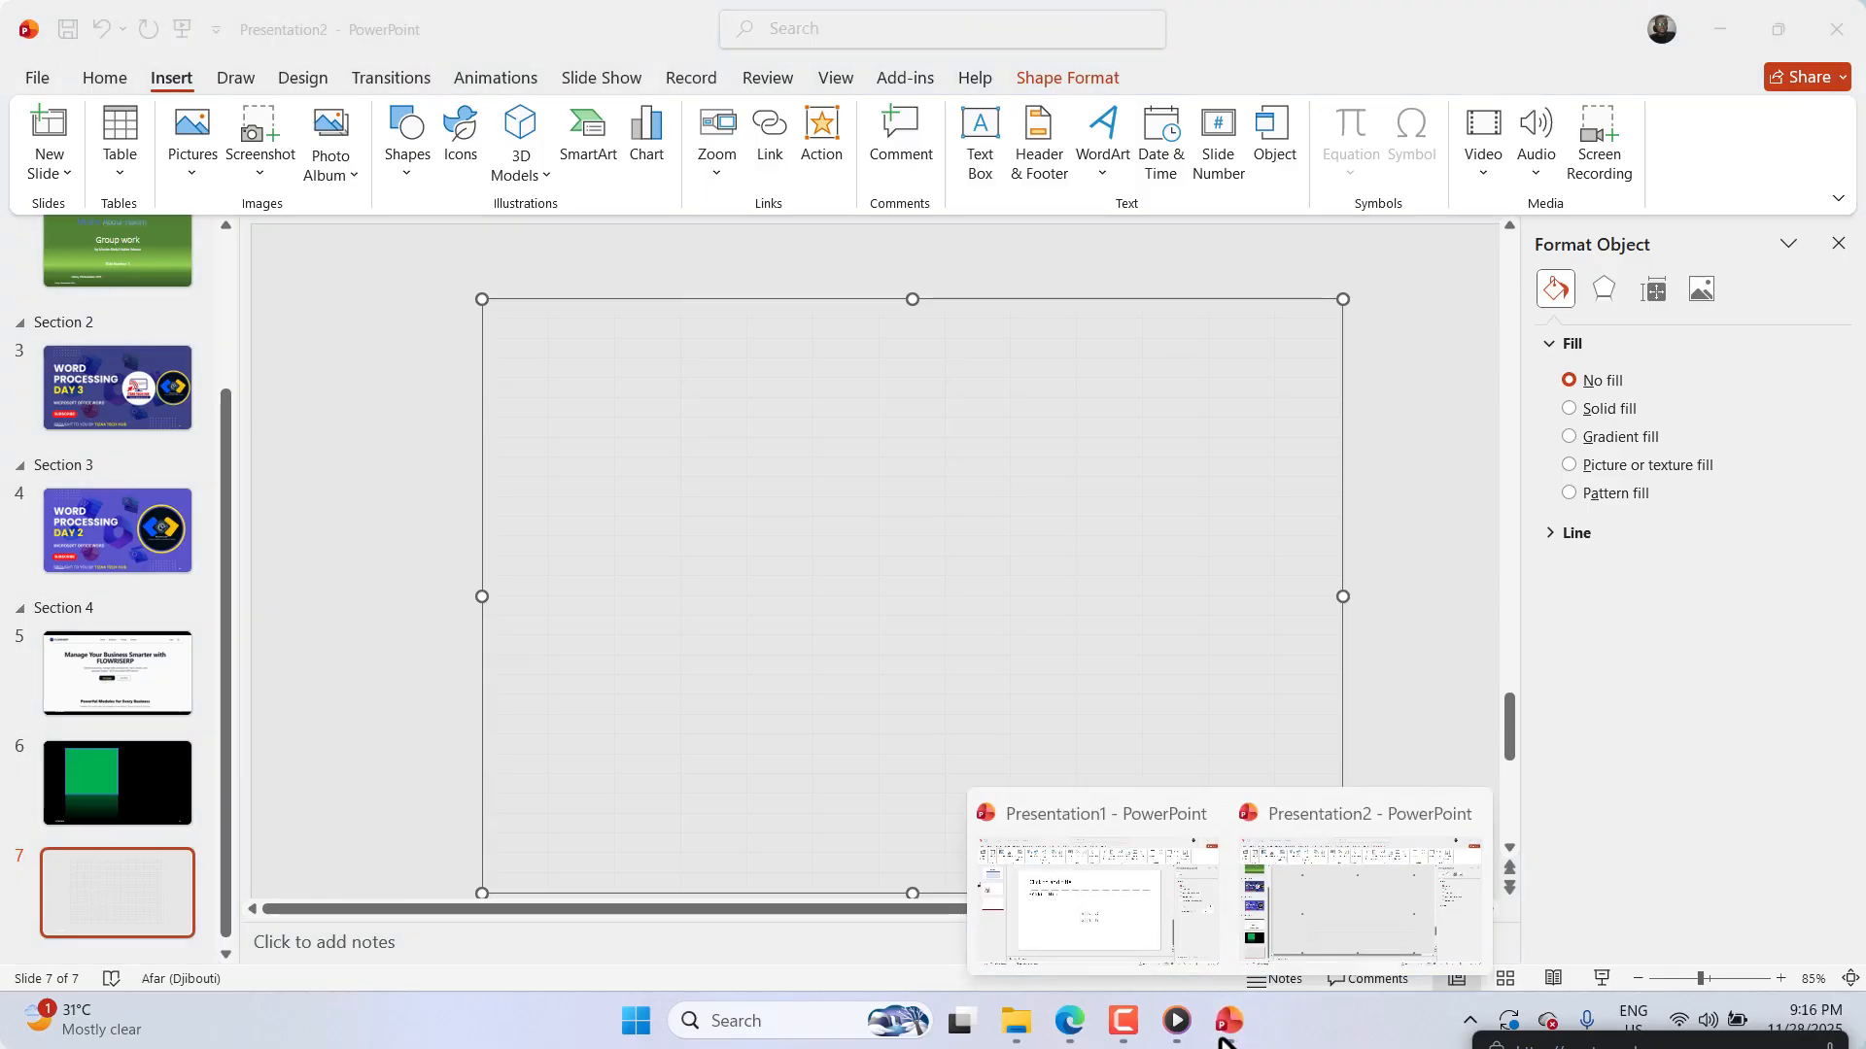
mouse_move(1161, 942)
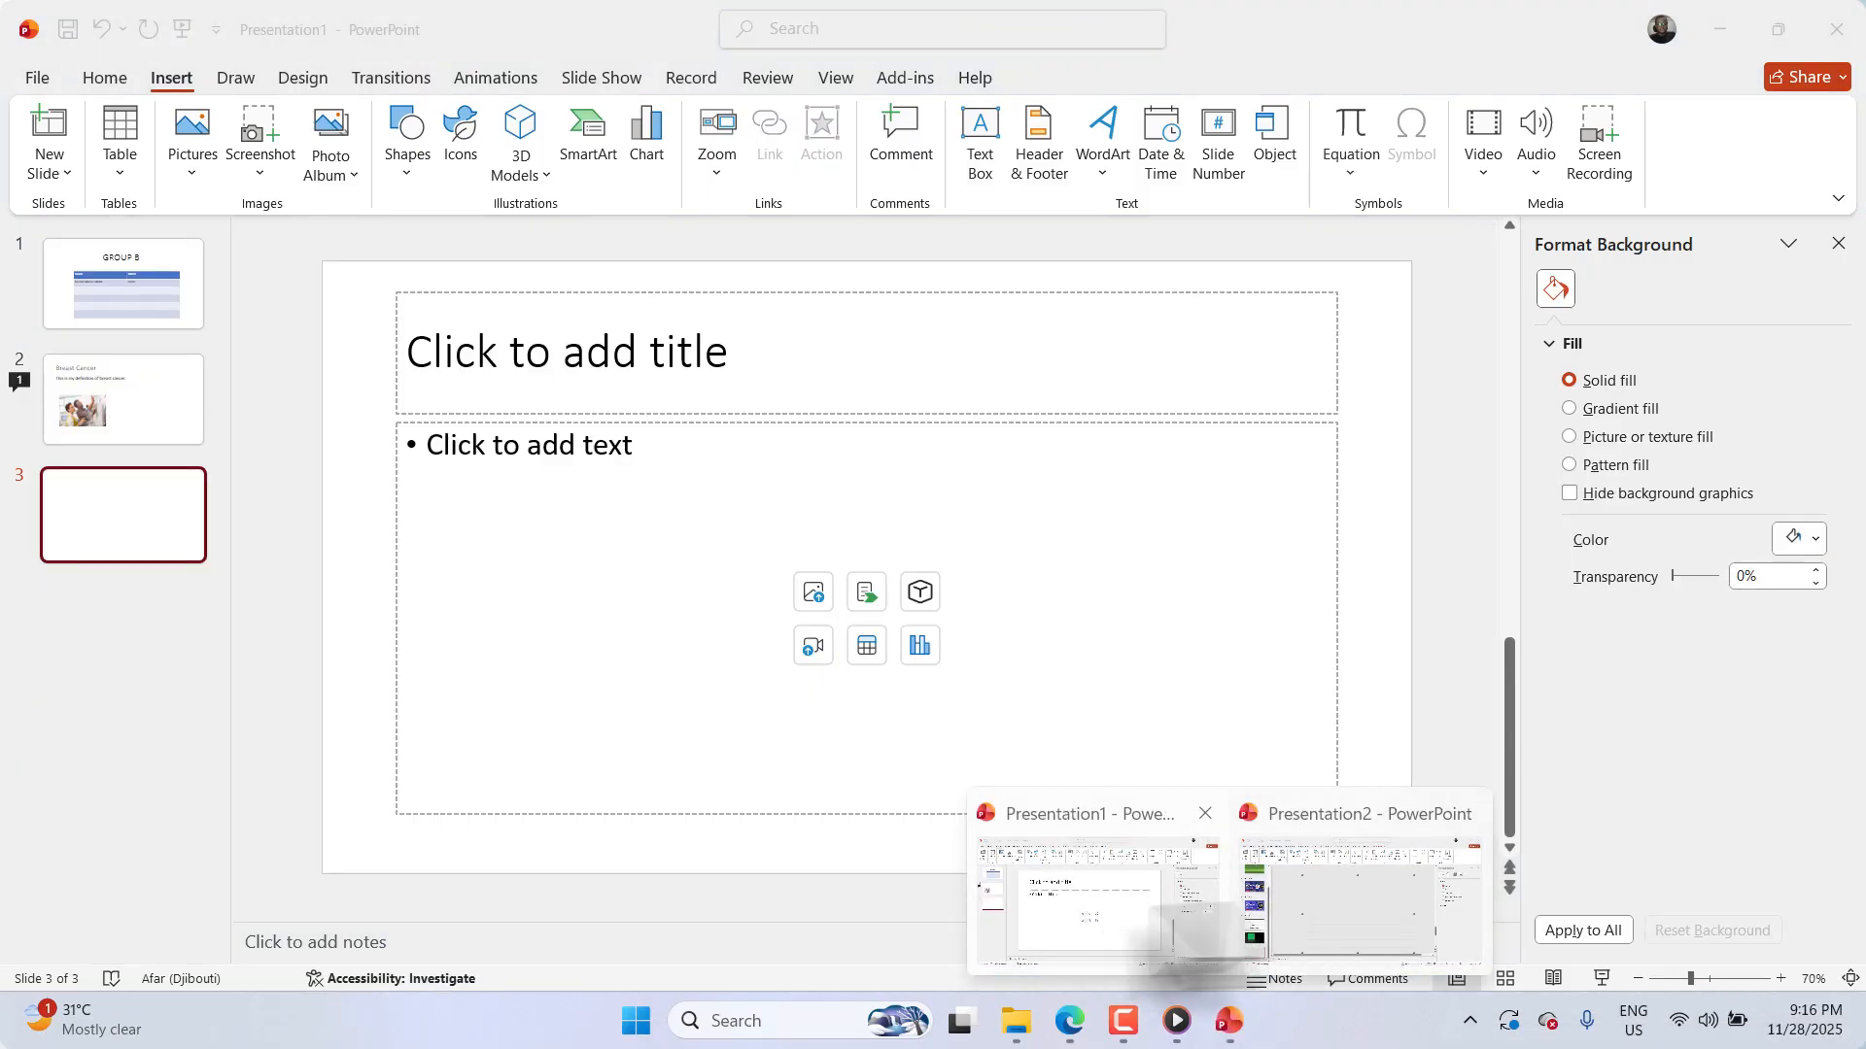
mouse_move(1324, 935)
left_click(1313, 900)
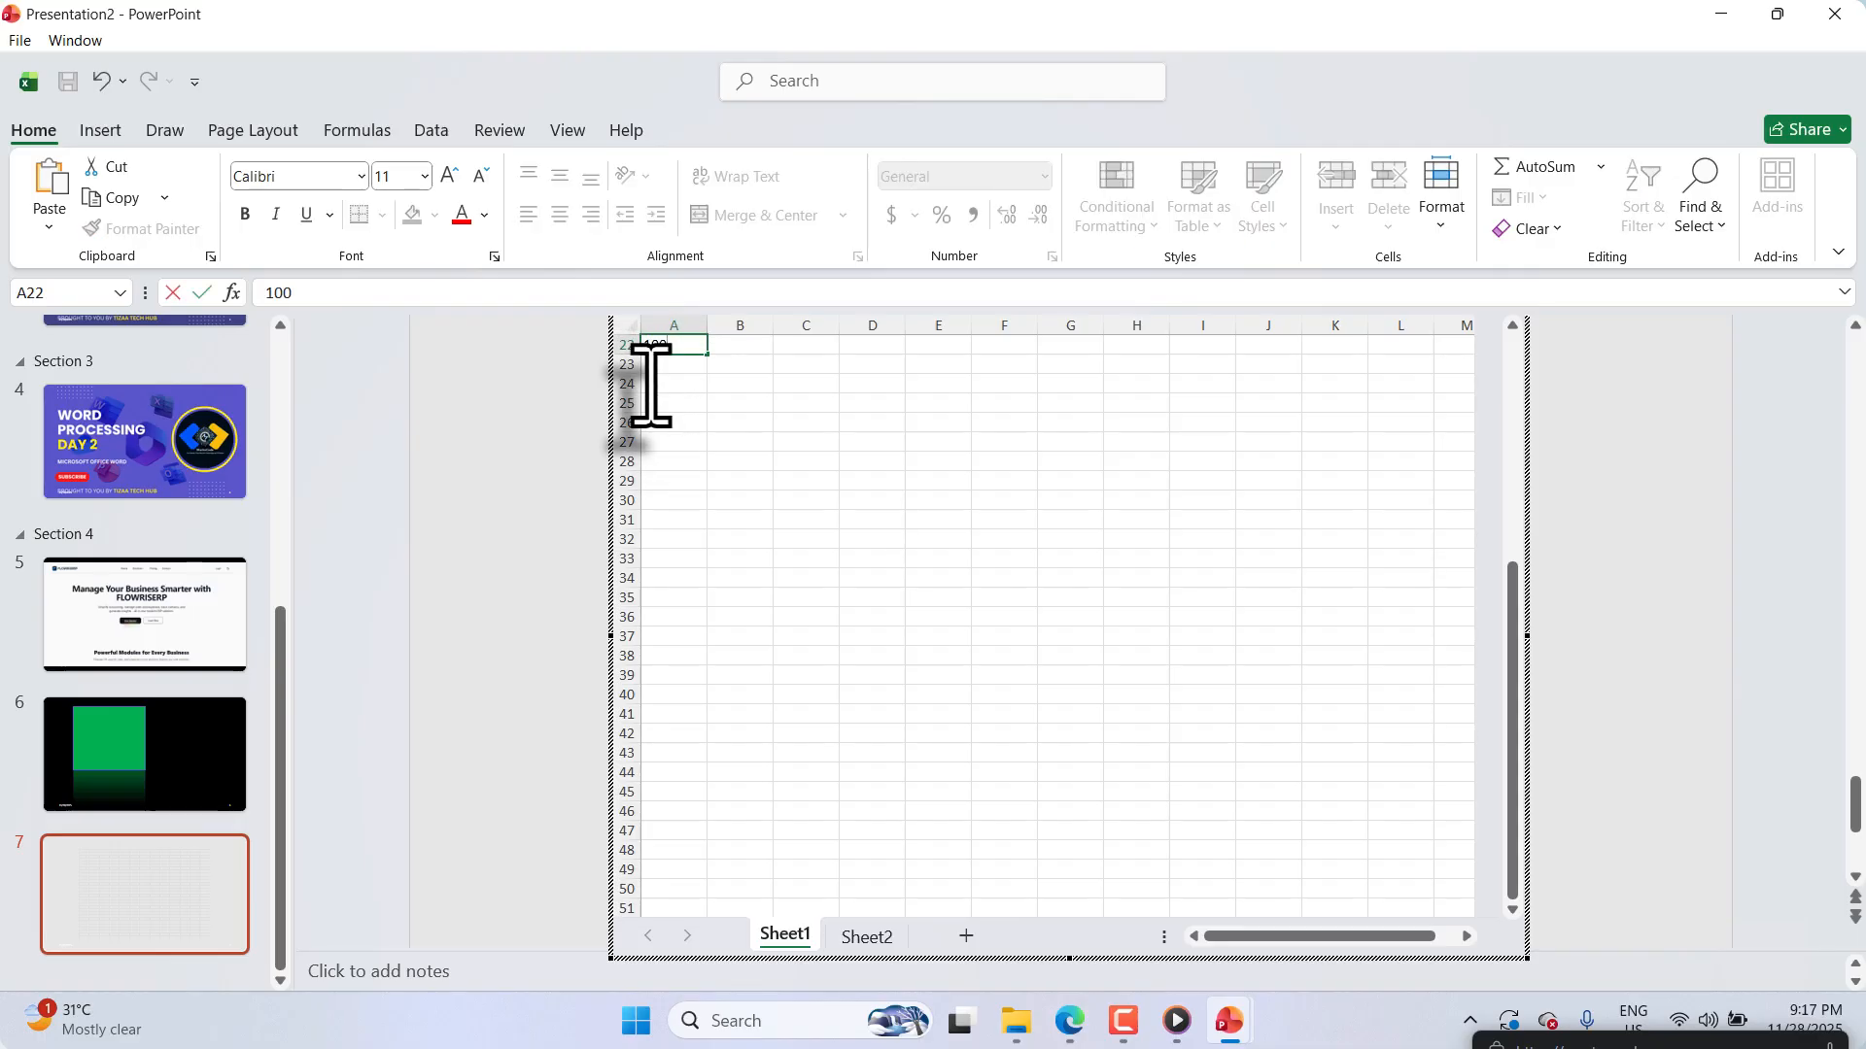
Step: In the embedded worksheet, fill row 22 with 100 and 200, row 23 with 30 and 40, and row 24 with 44 and 52 in columns A and B
key("Tab")
type("20")
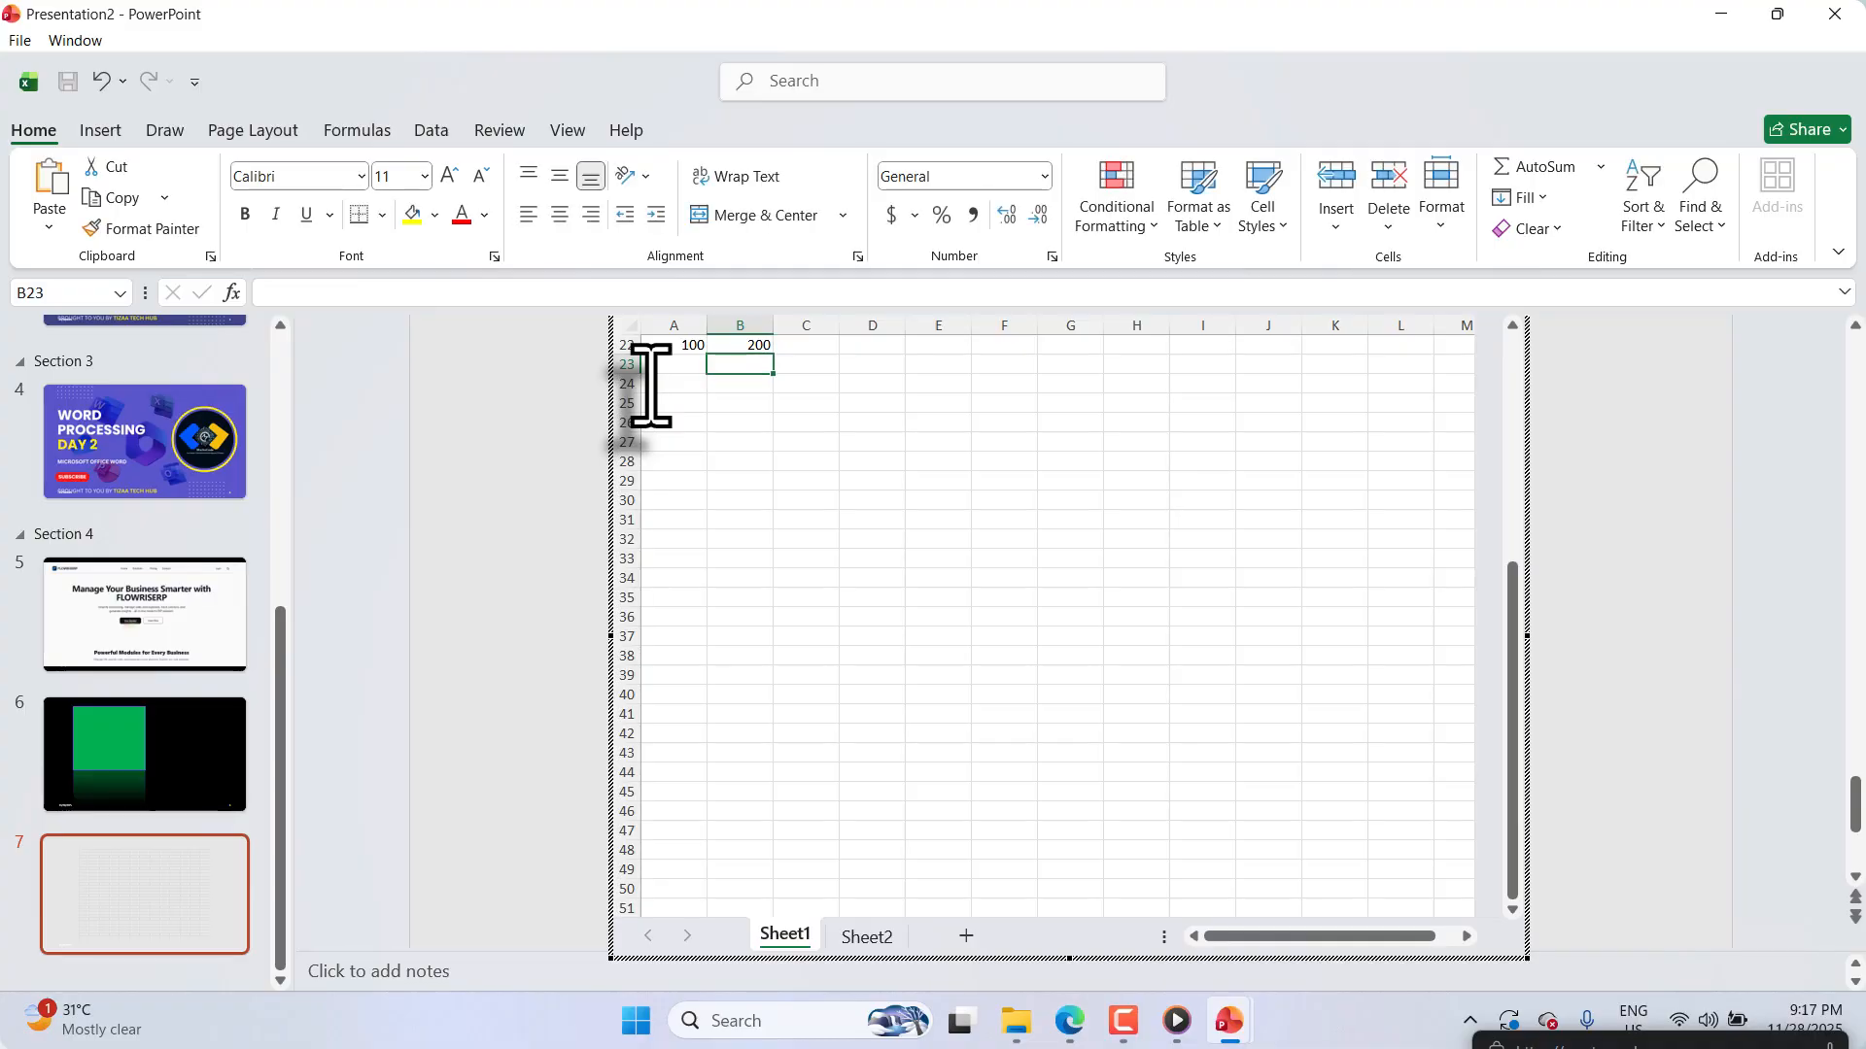
type("40")
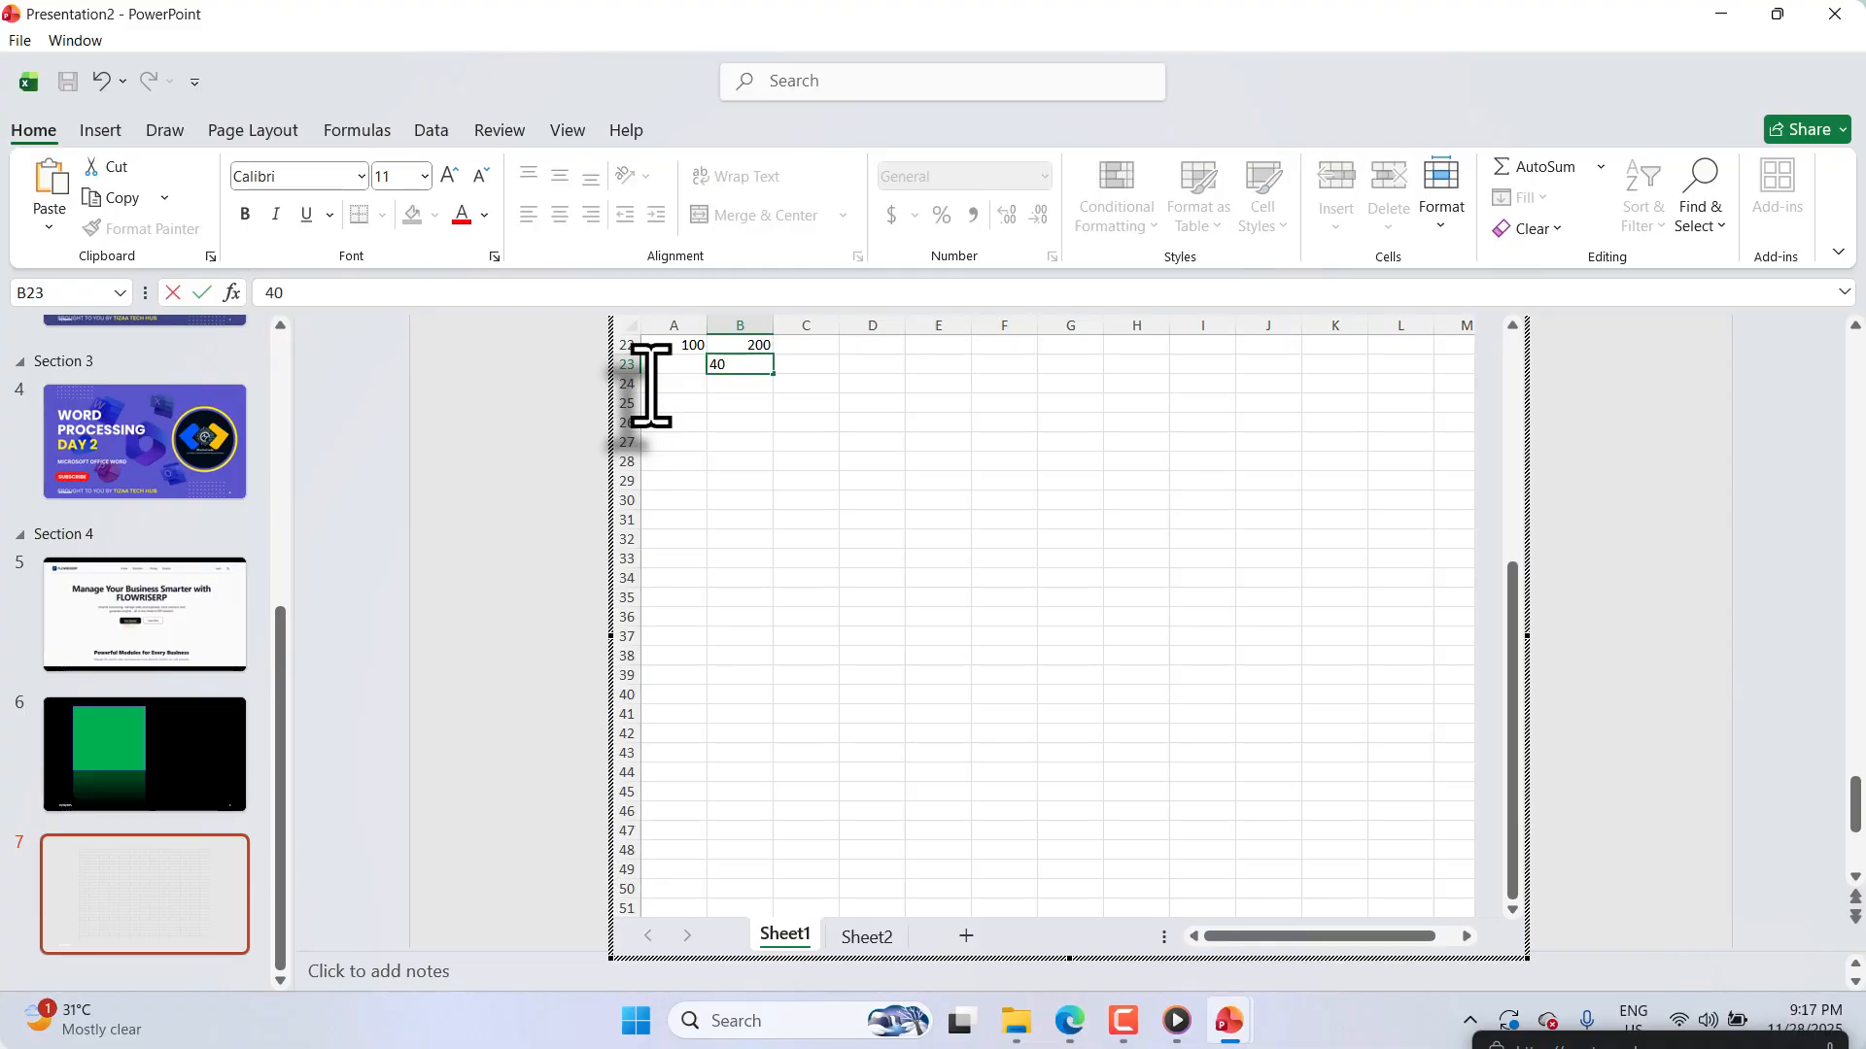
key("Left")
type("30")
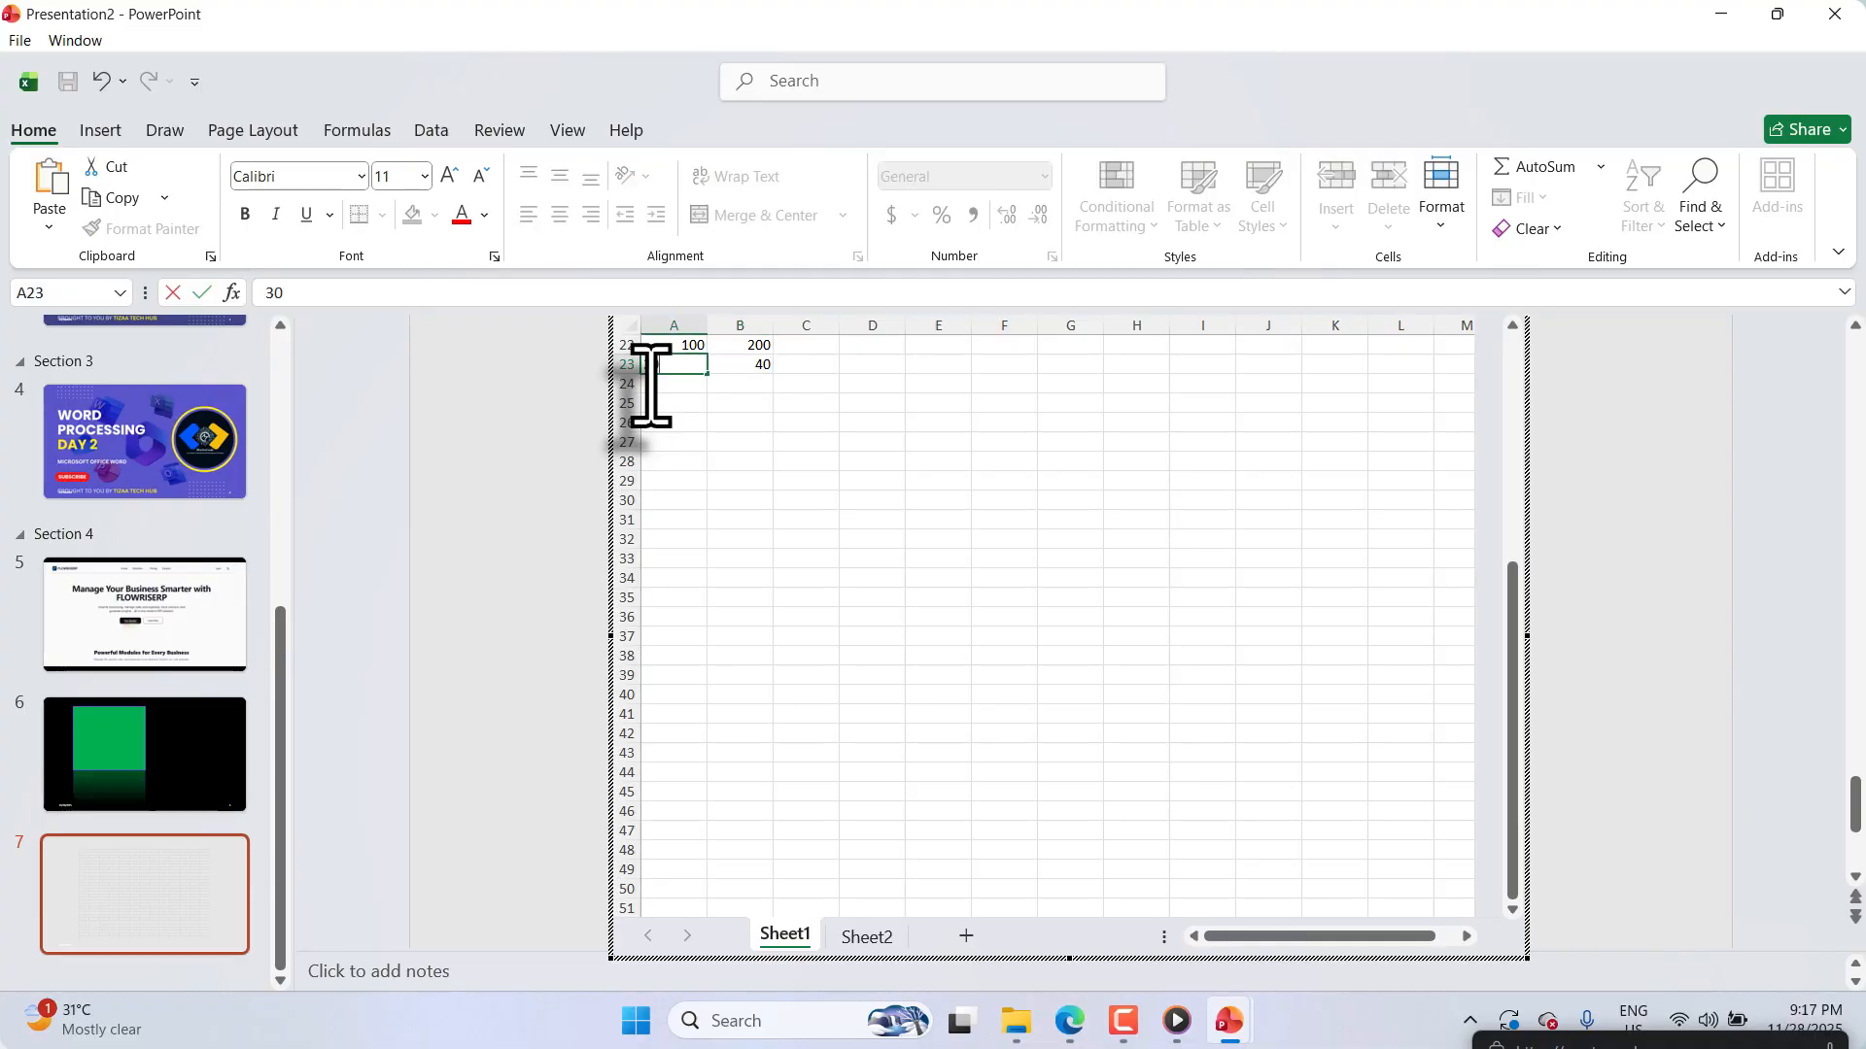
key("Return")
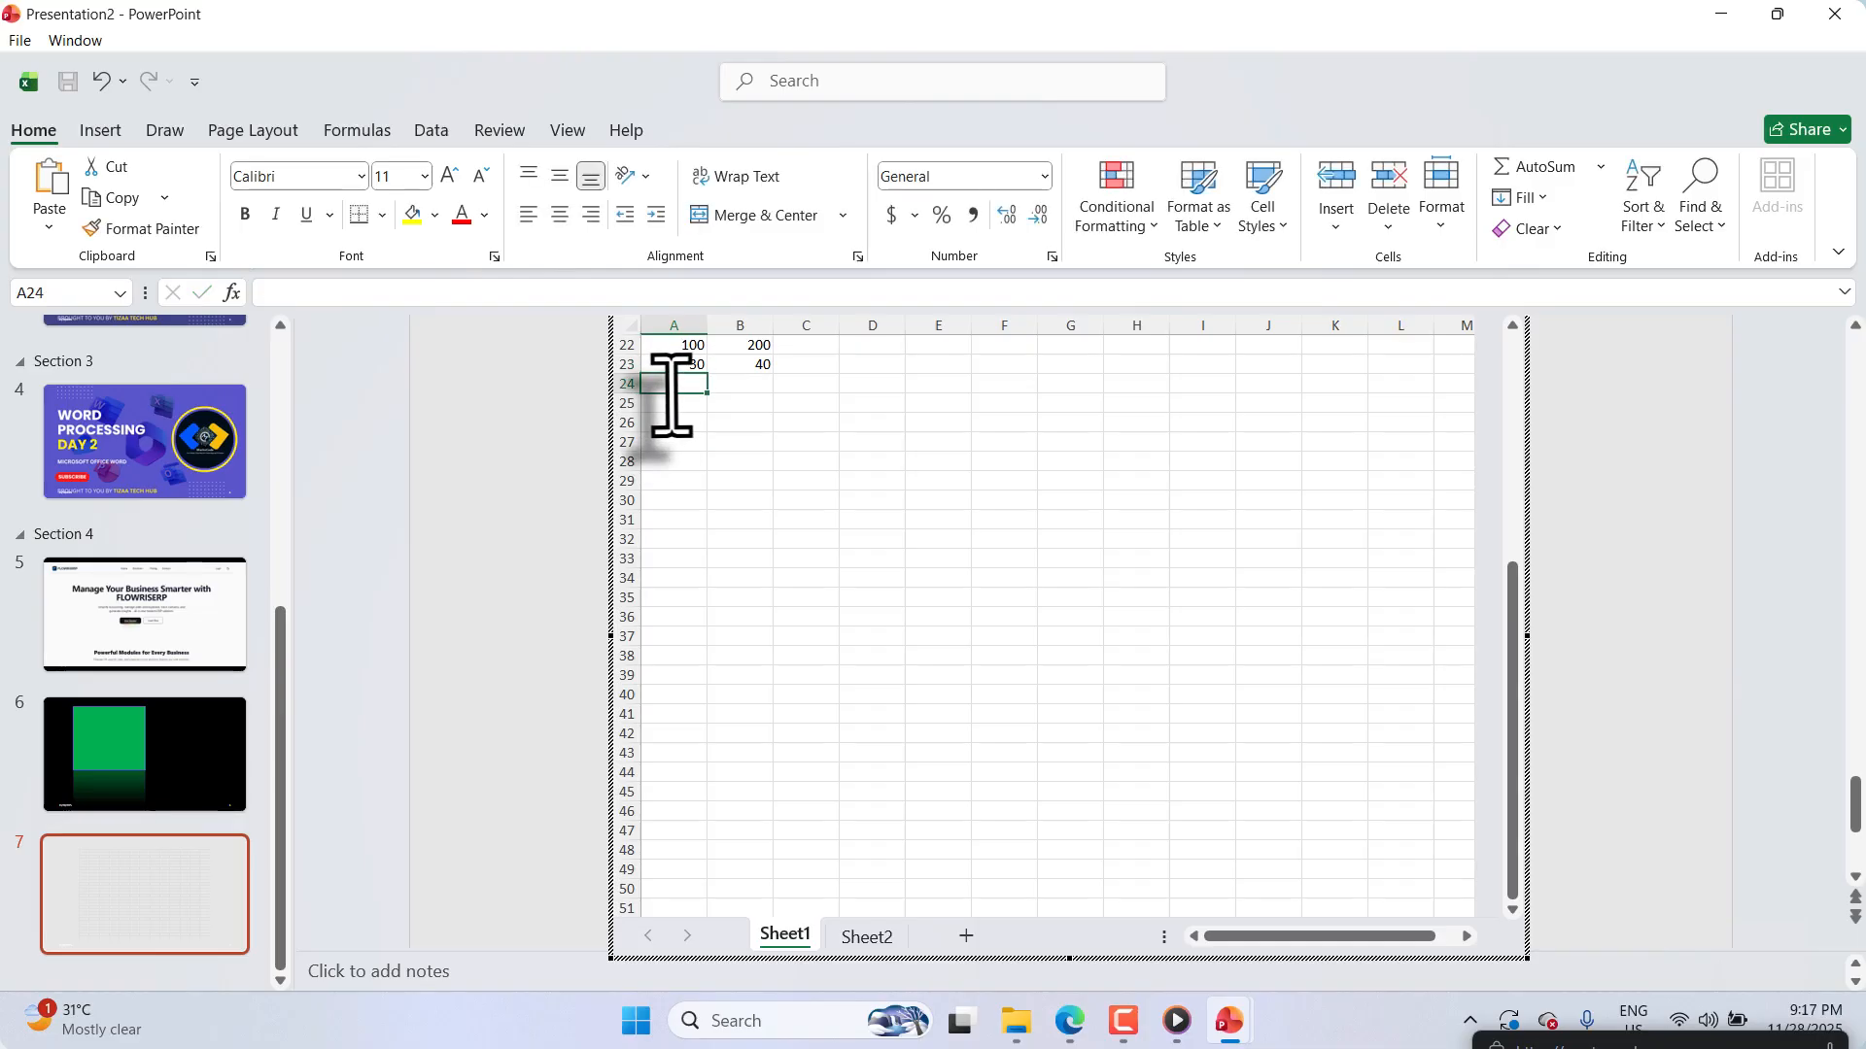
type("44")
key("Right")
type("52")
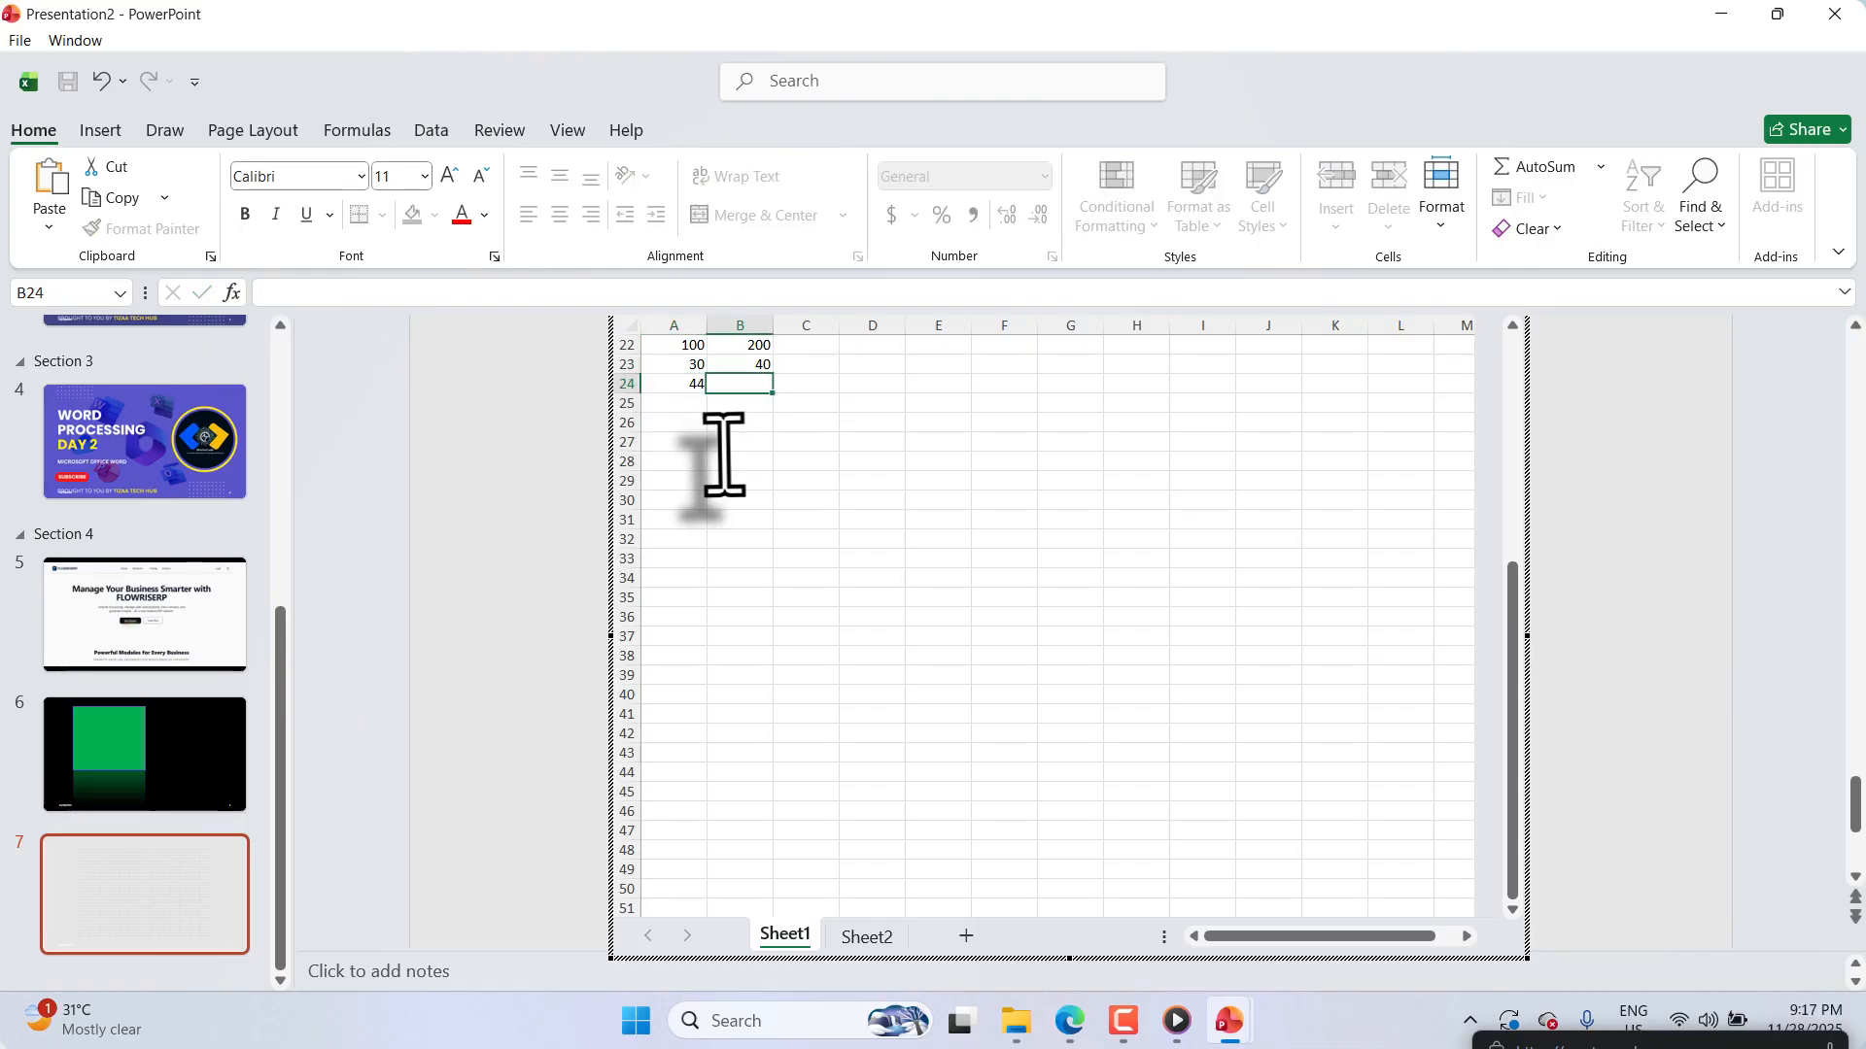
left_click(767, 420)
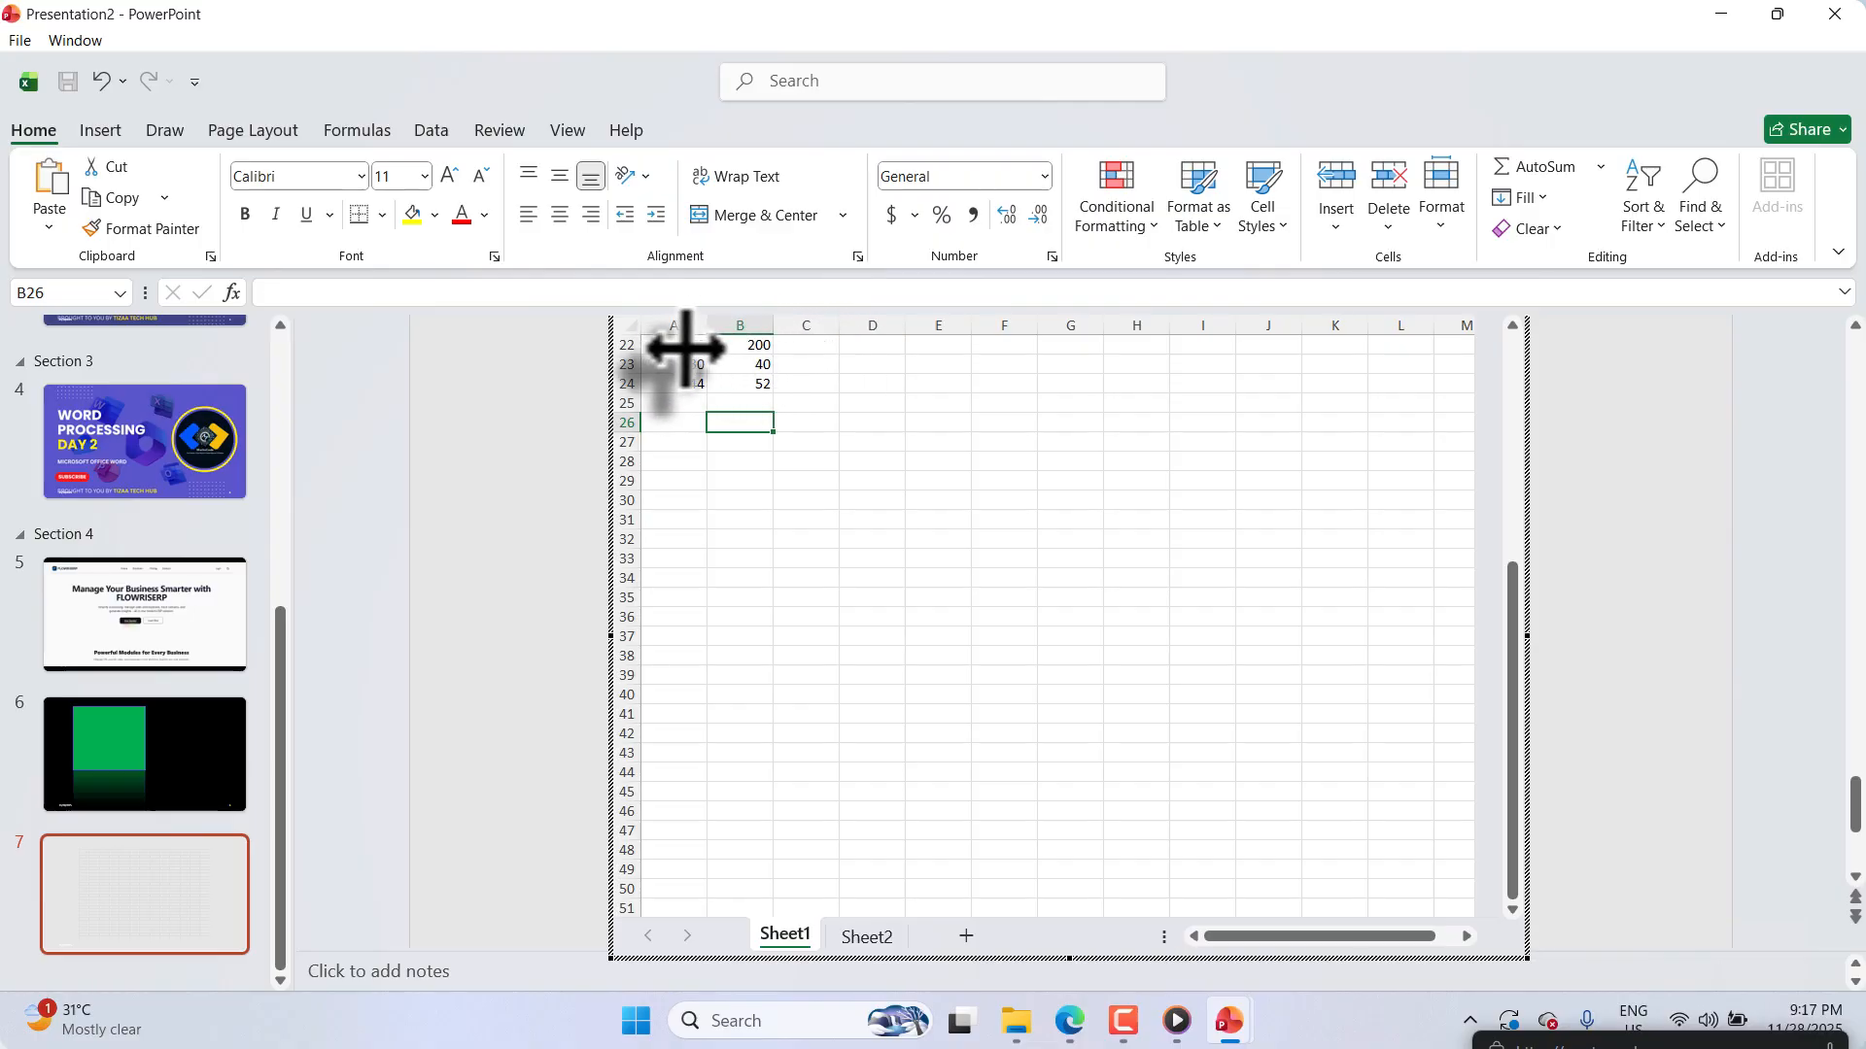
Step: Enter the formula =A22+B22 in C22 and fill it down to C24
scroll(626, 367, "up", 2)
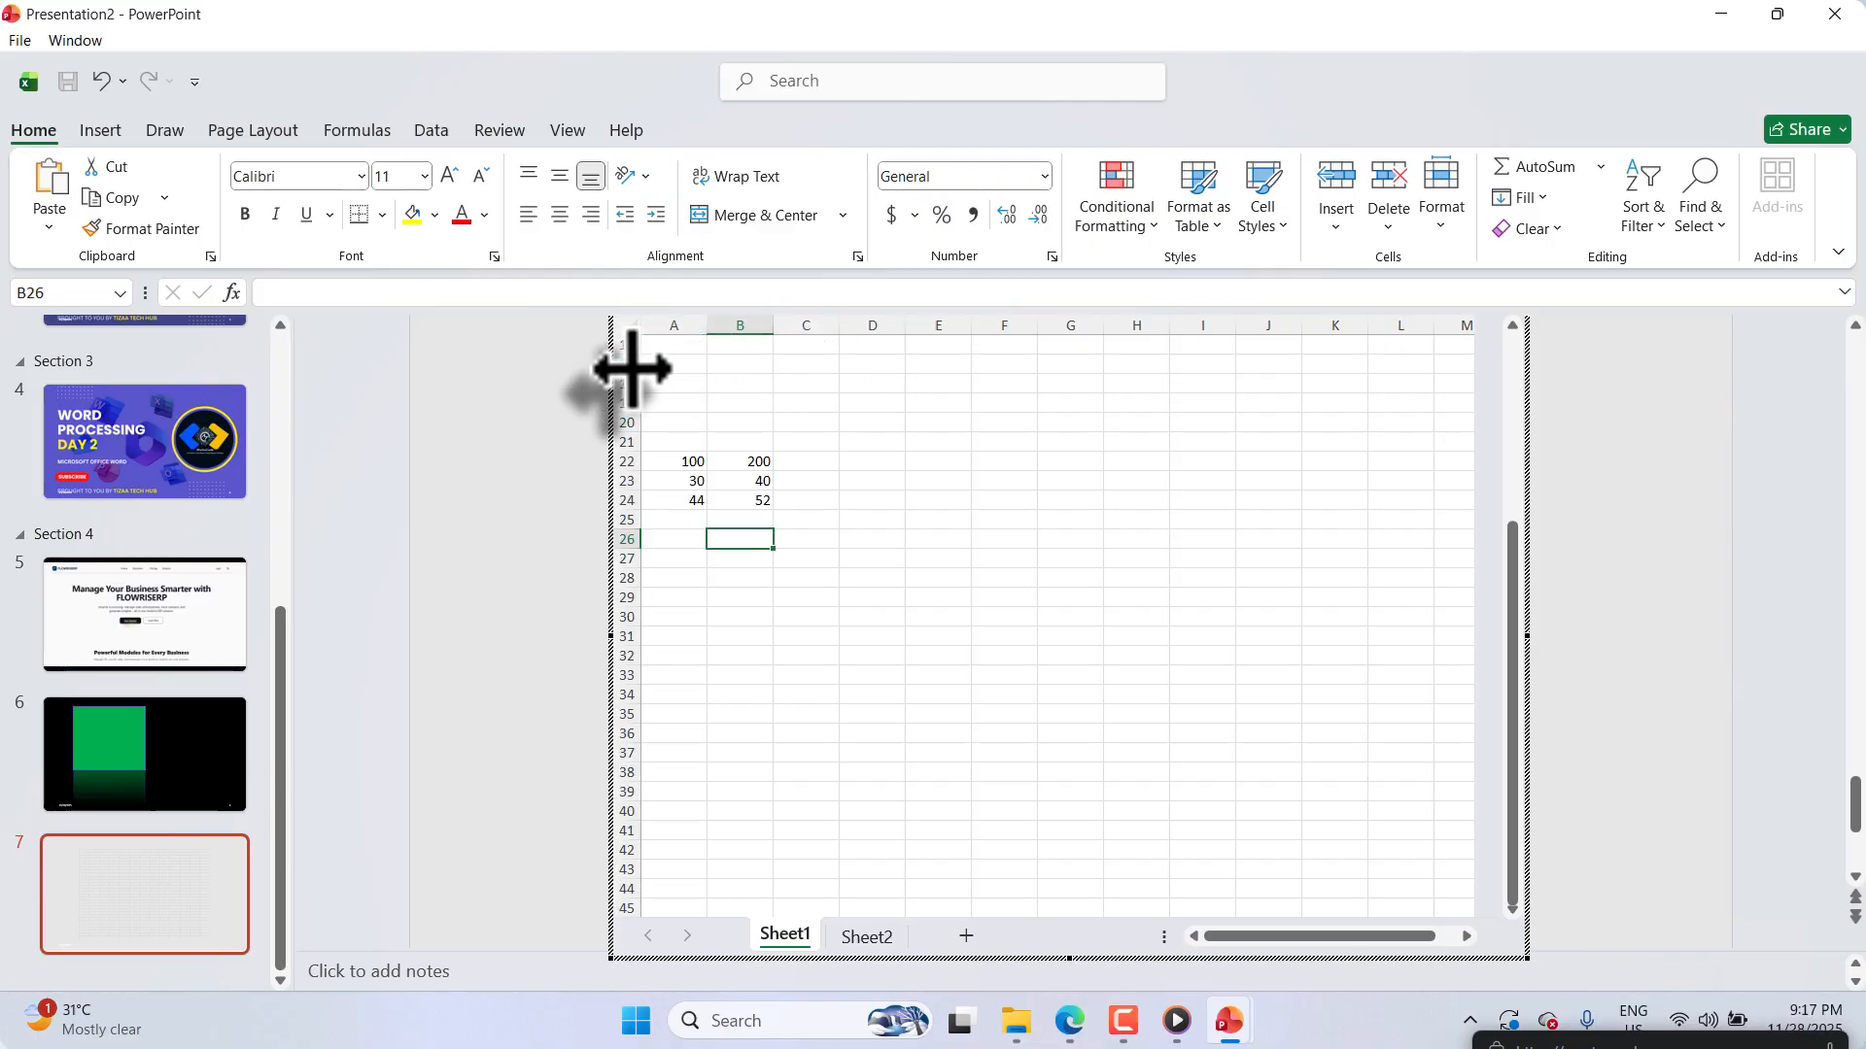
left_click(808, 467)
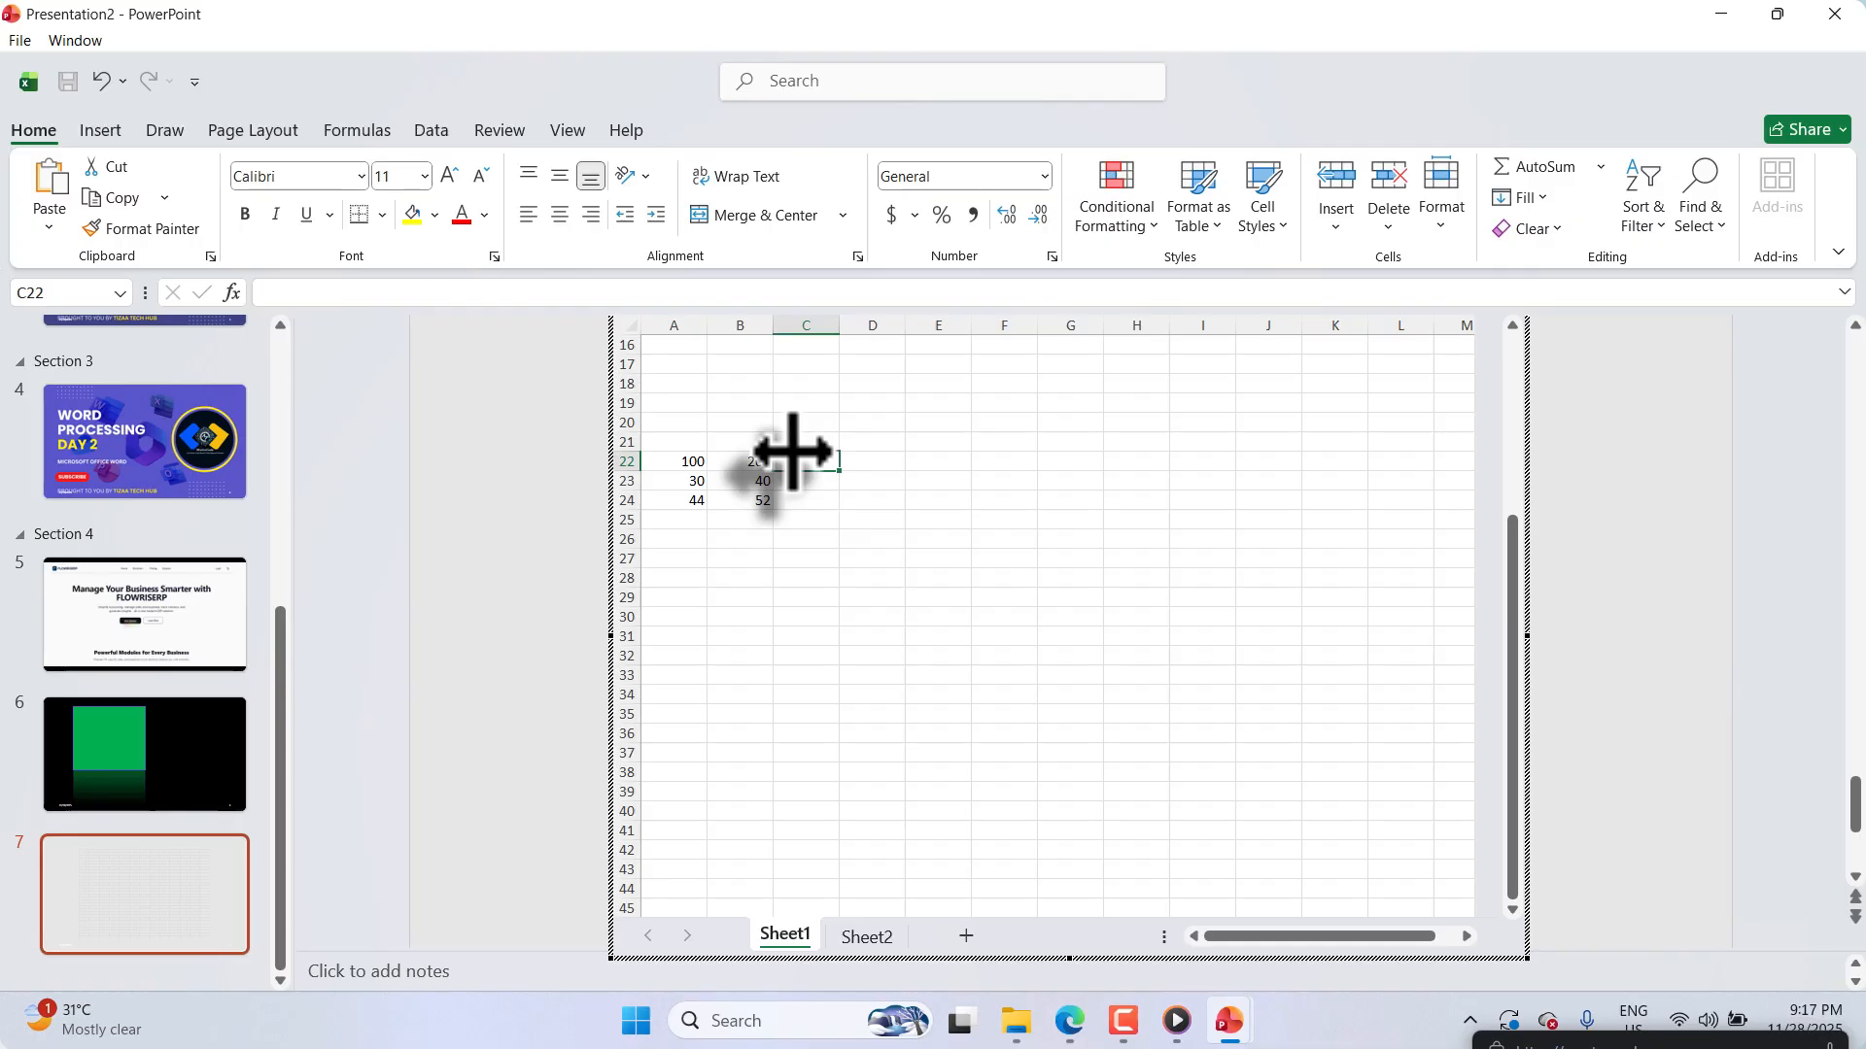
type("=")
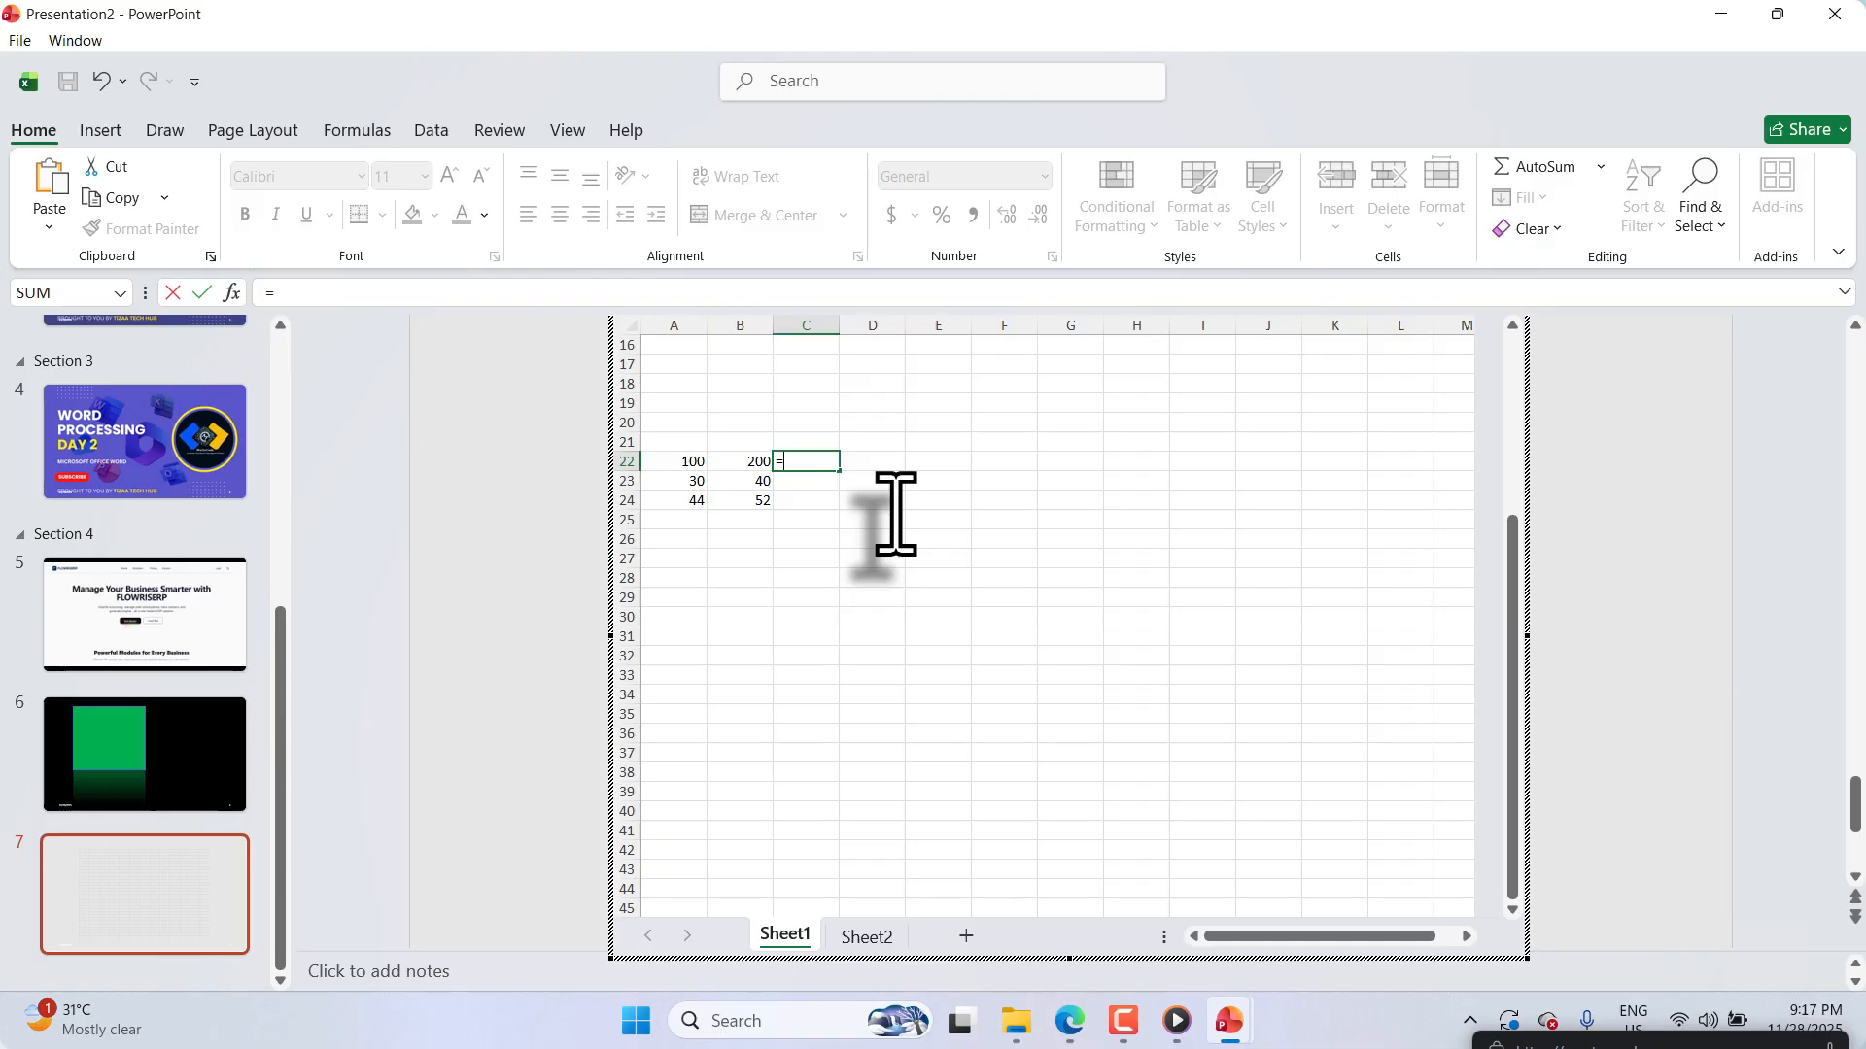
type("a22")
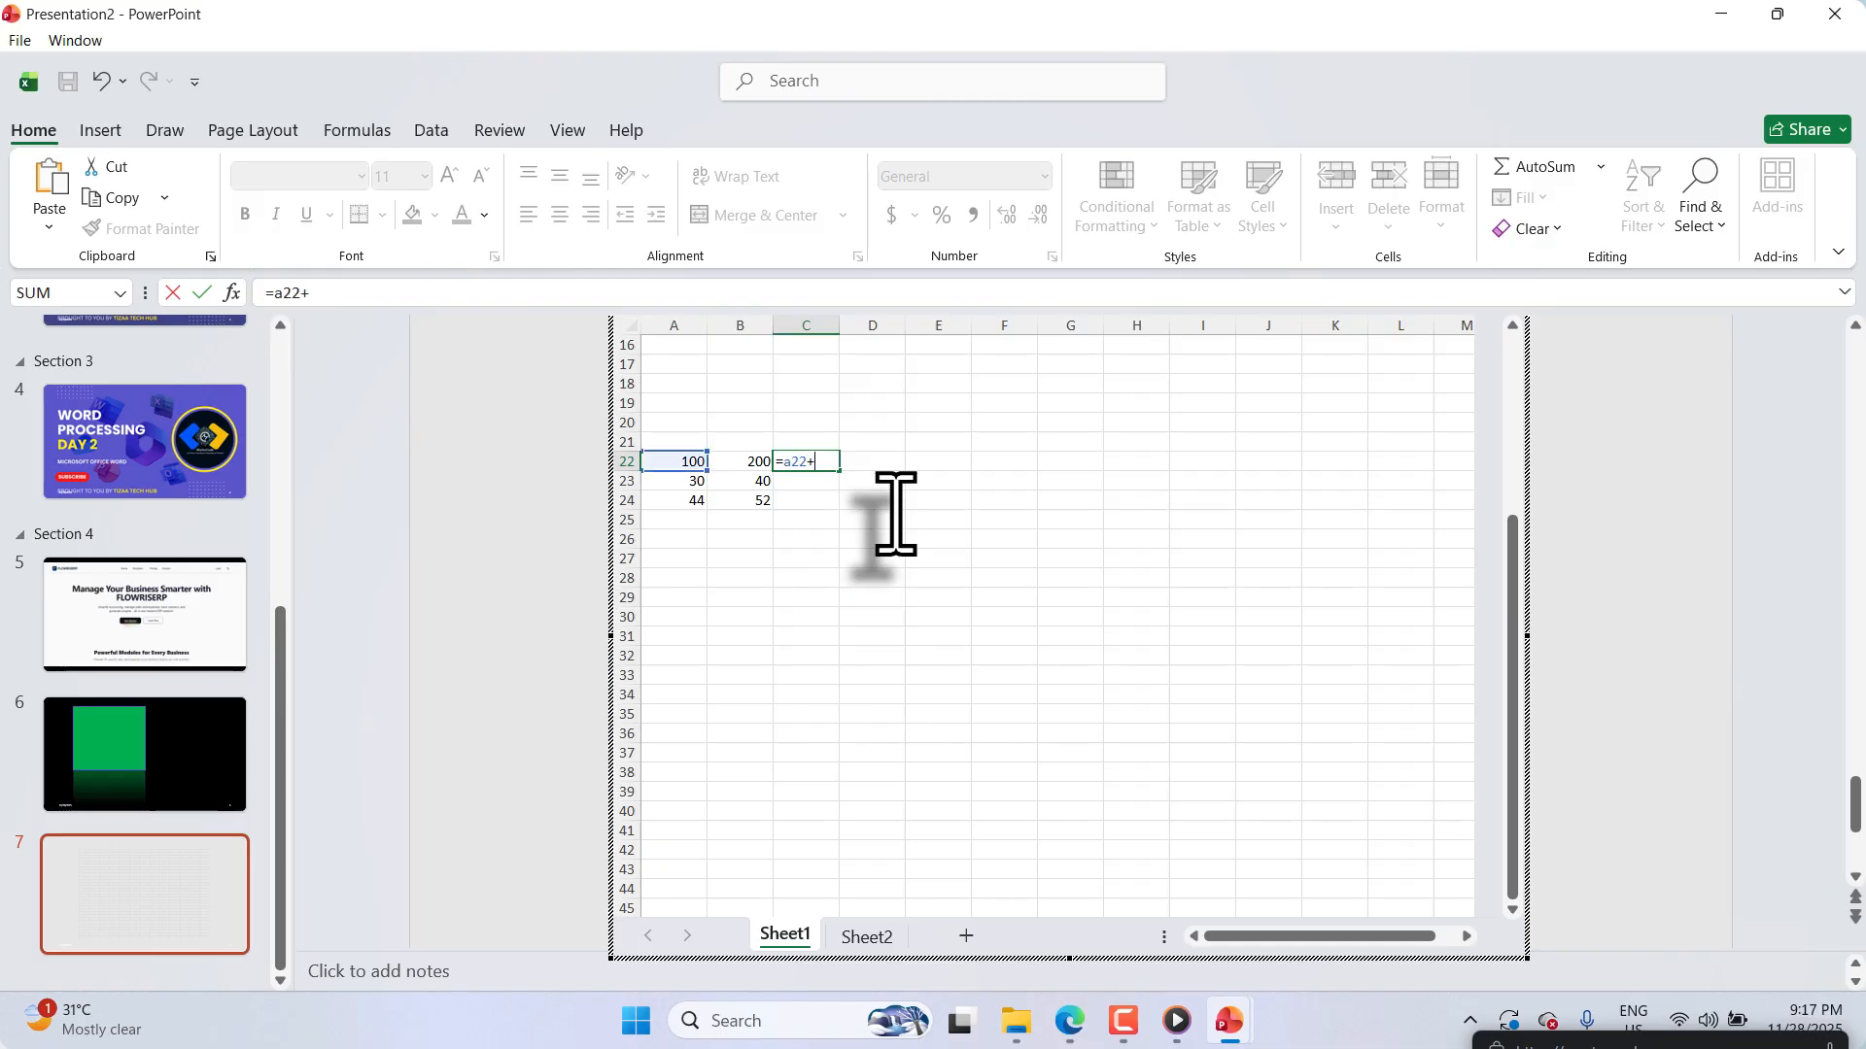
type("+b22")
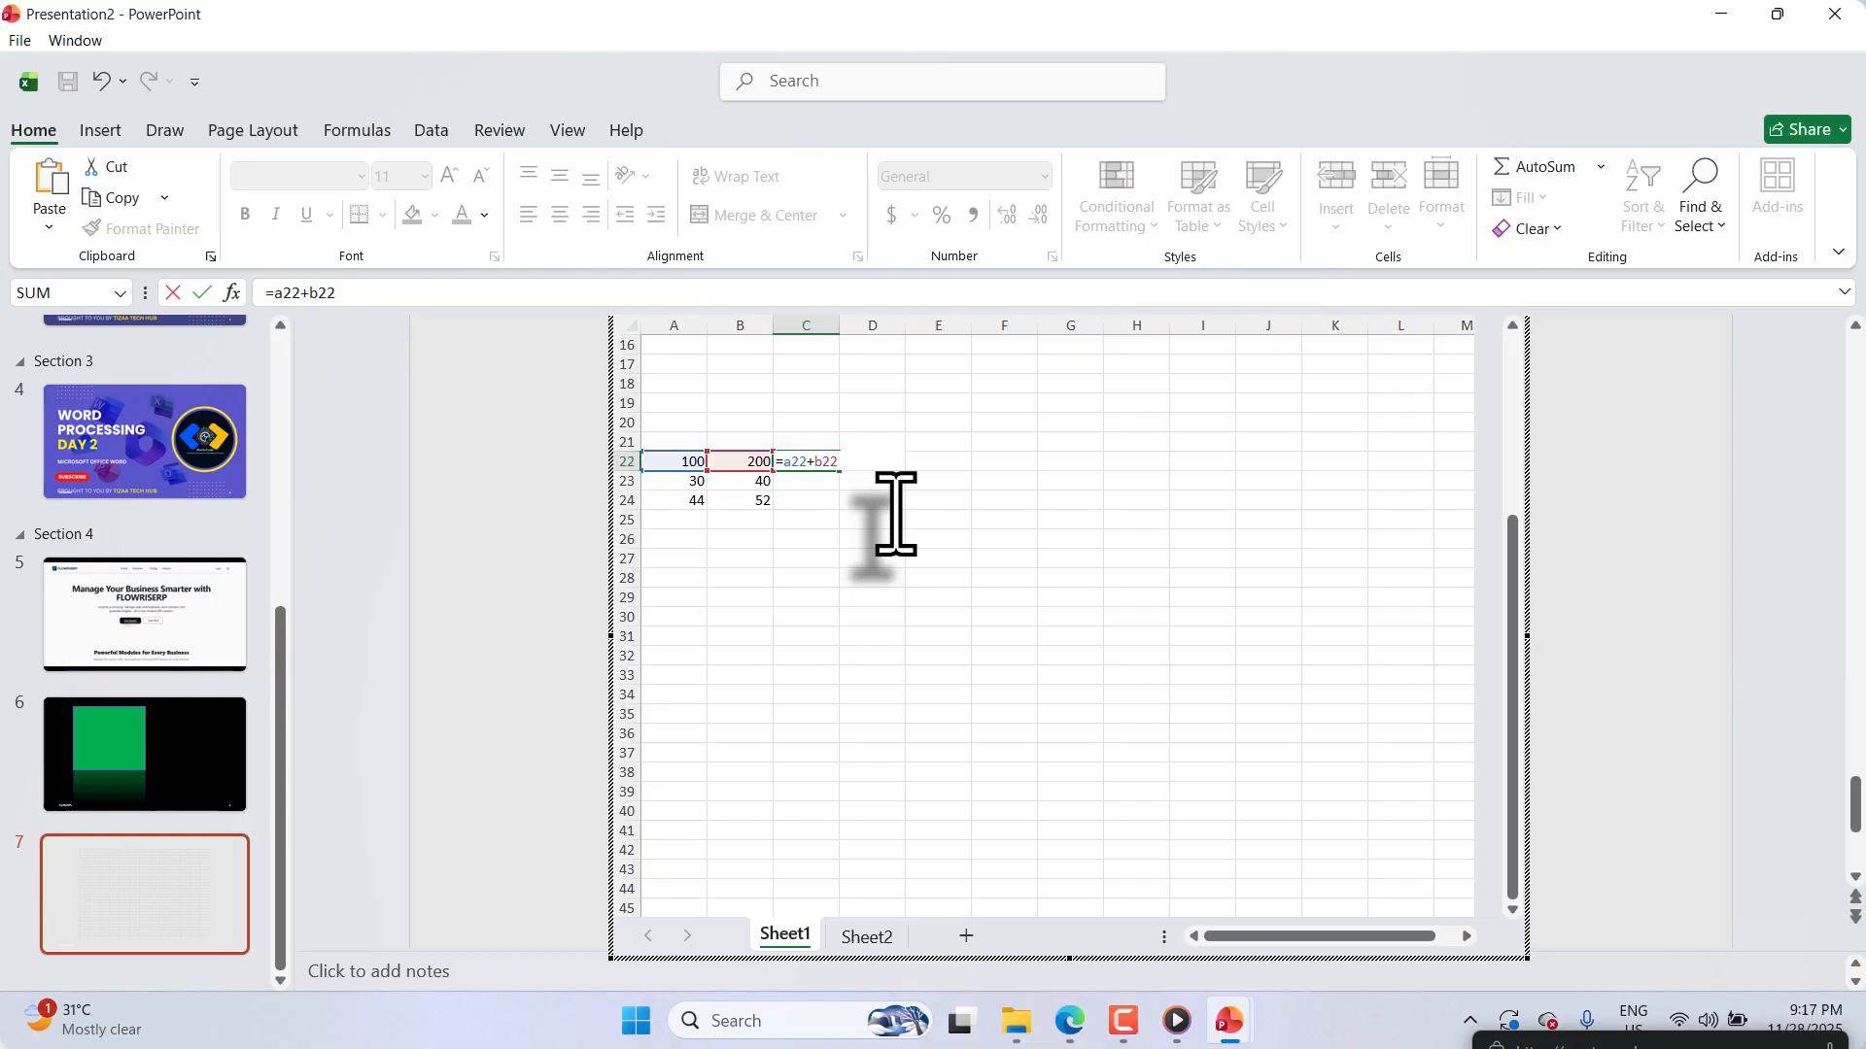
key("Return")
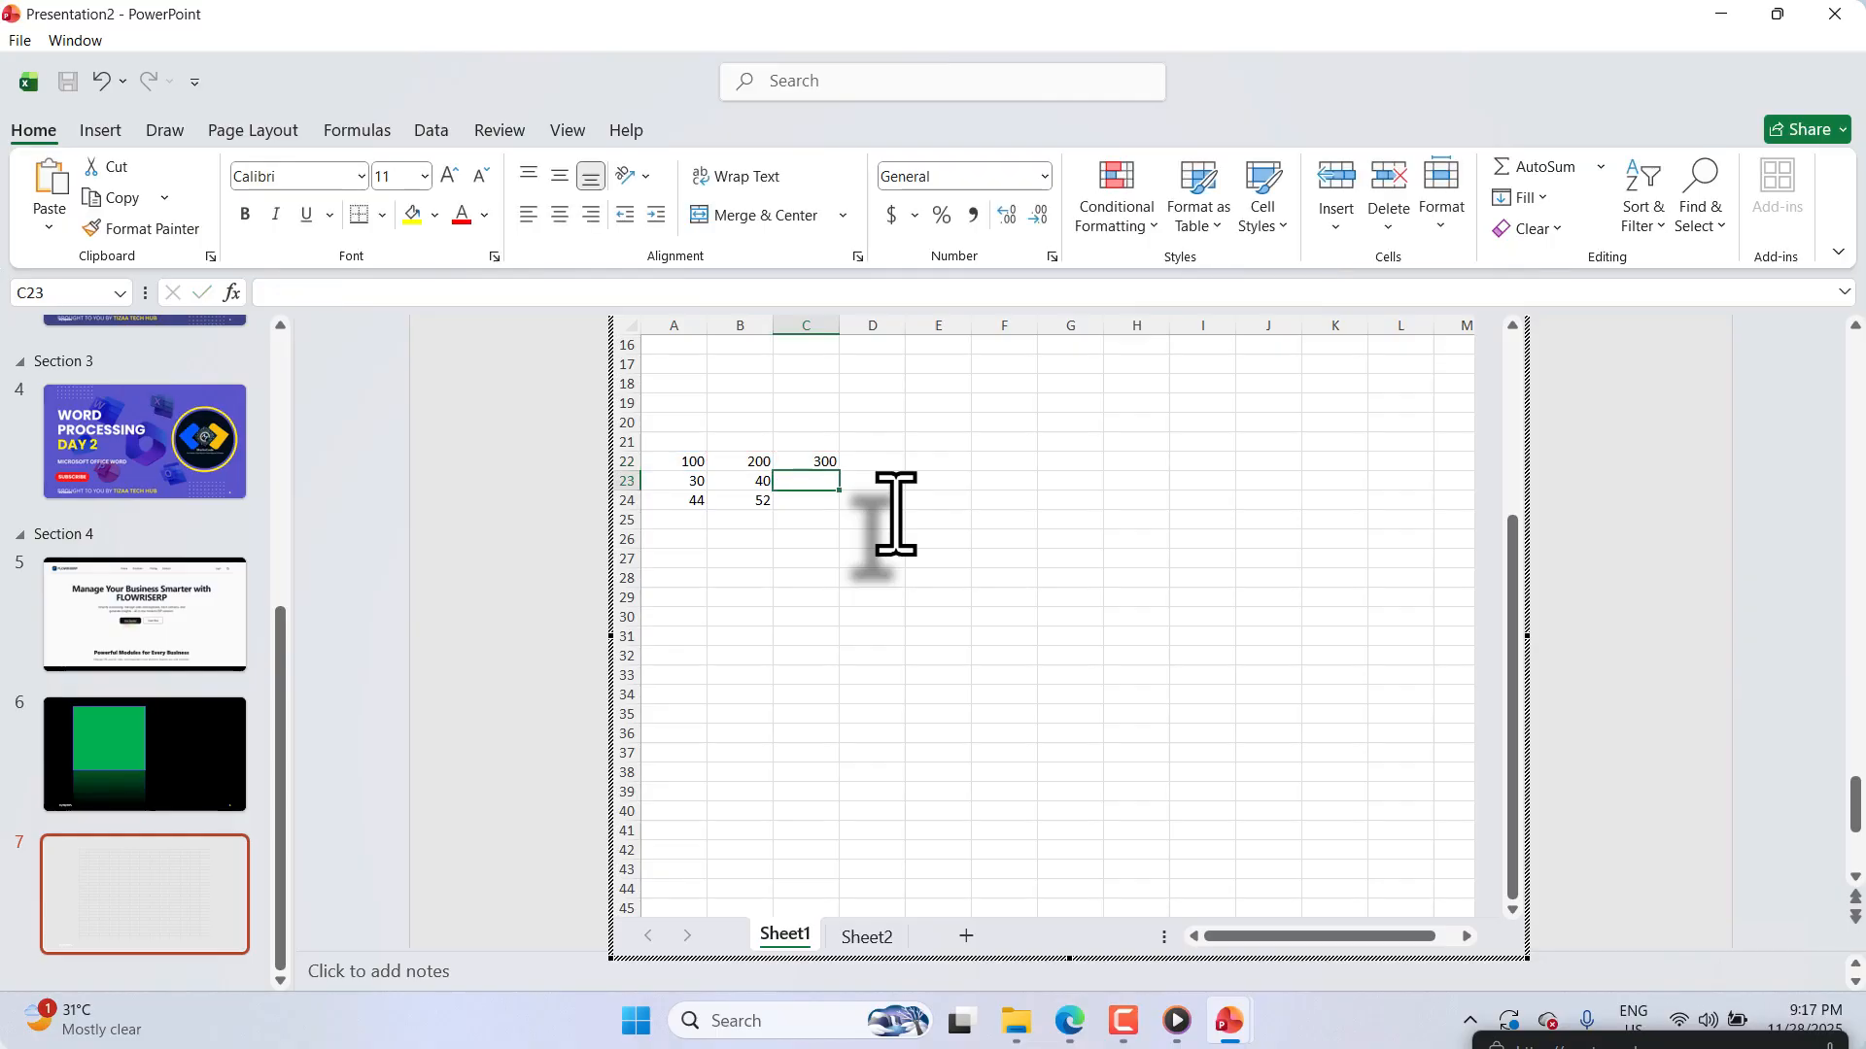
left_click(824, 463)
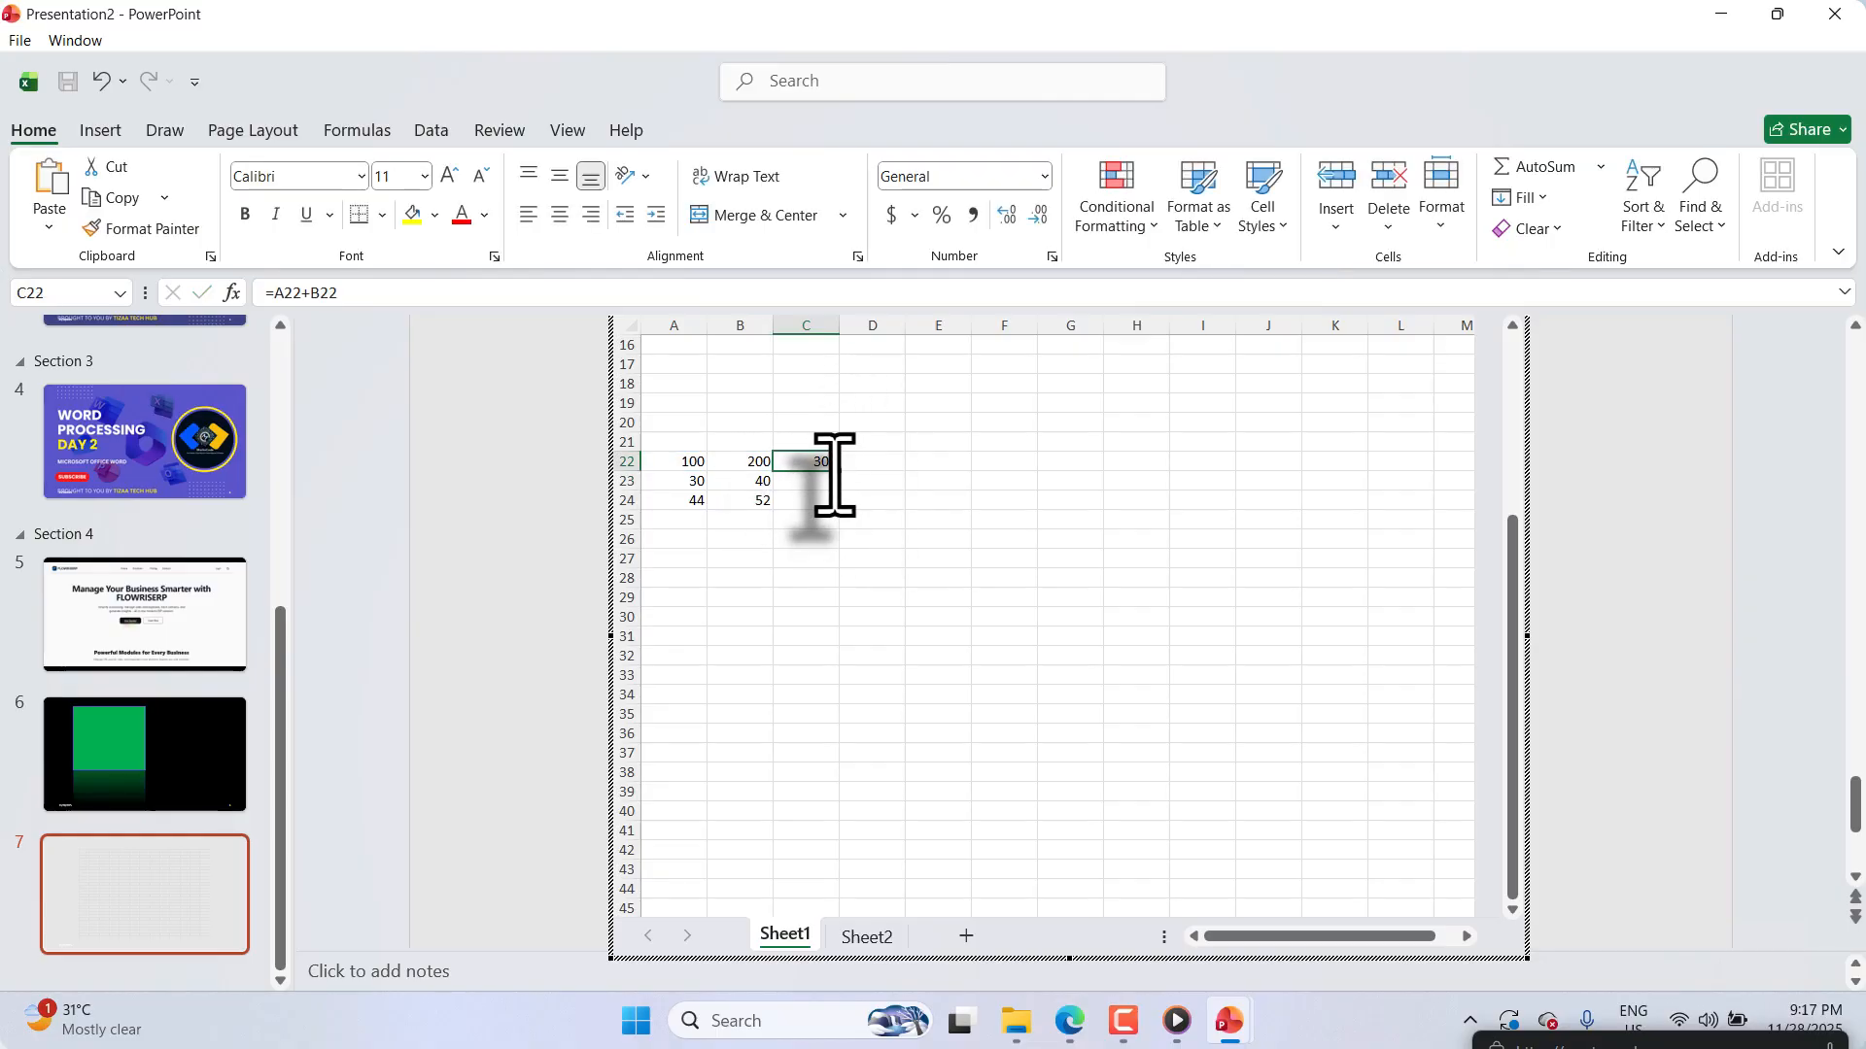
left_click_drag(837, 471, 824, 503)
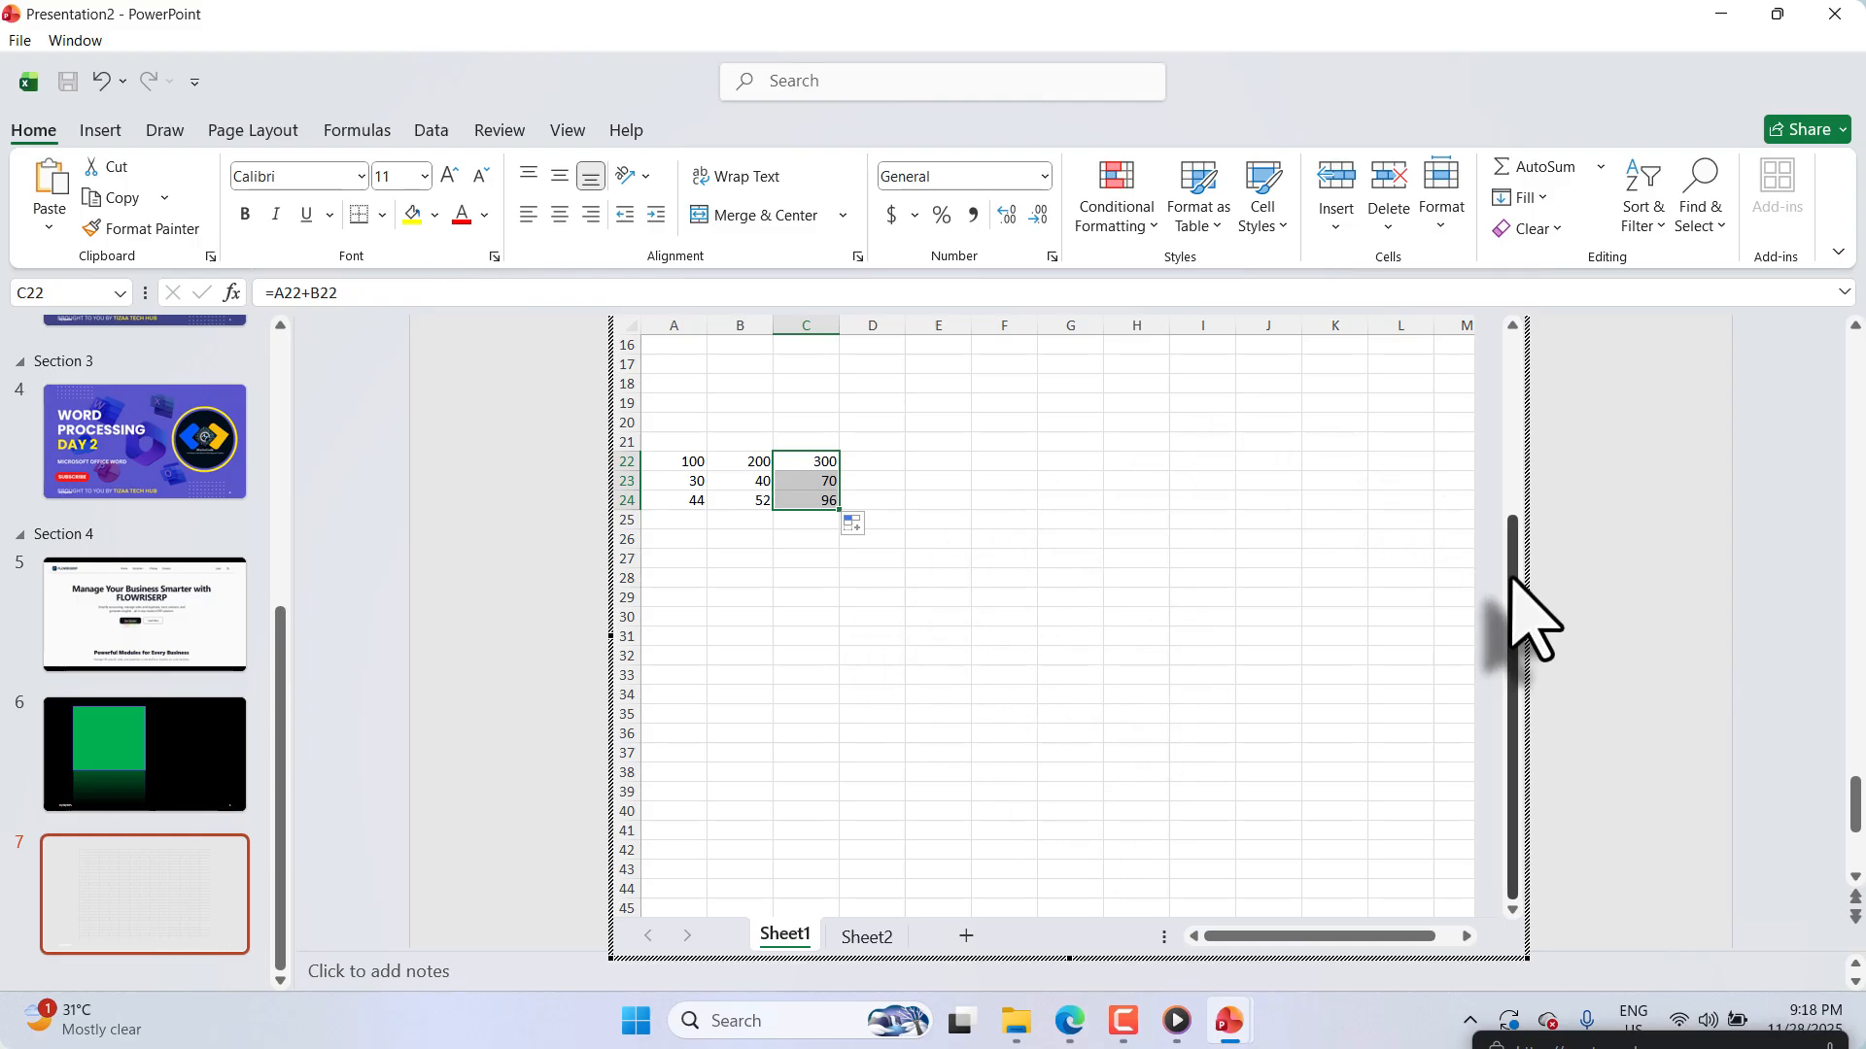
Step: Bring the worksheet back to row 1 with C1 selected and return to slide 7 without saving the file
scroll(1512, 579, "up", 2)
scroll(1512, 579, "up", 3)
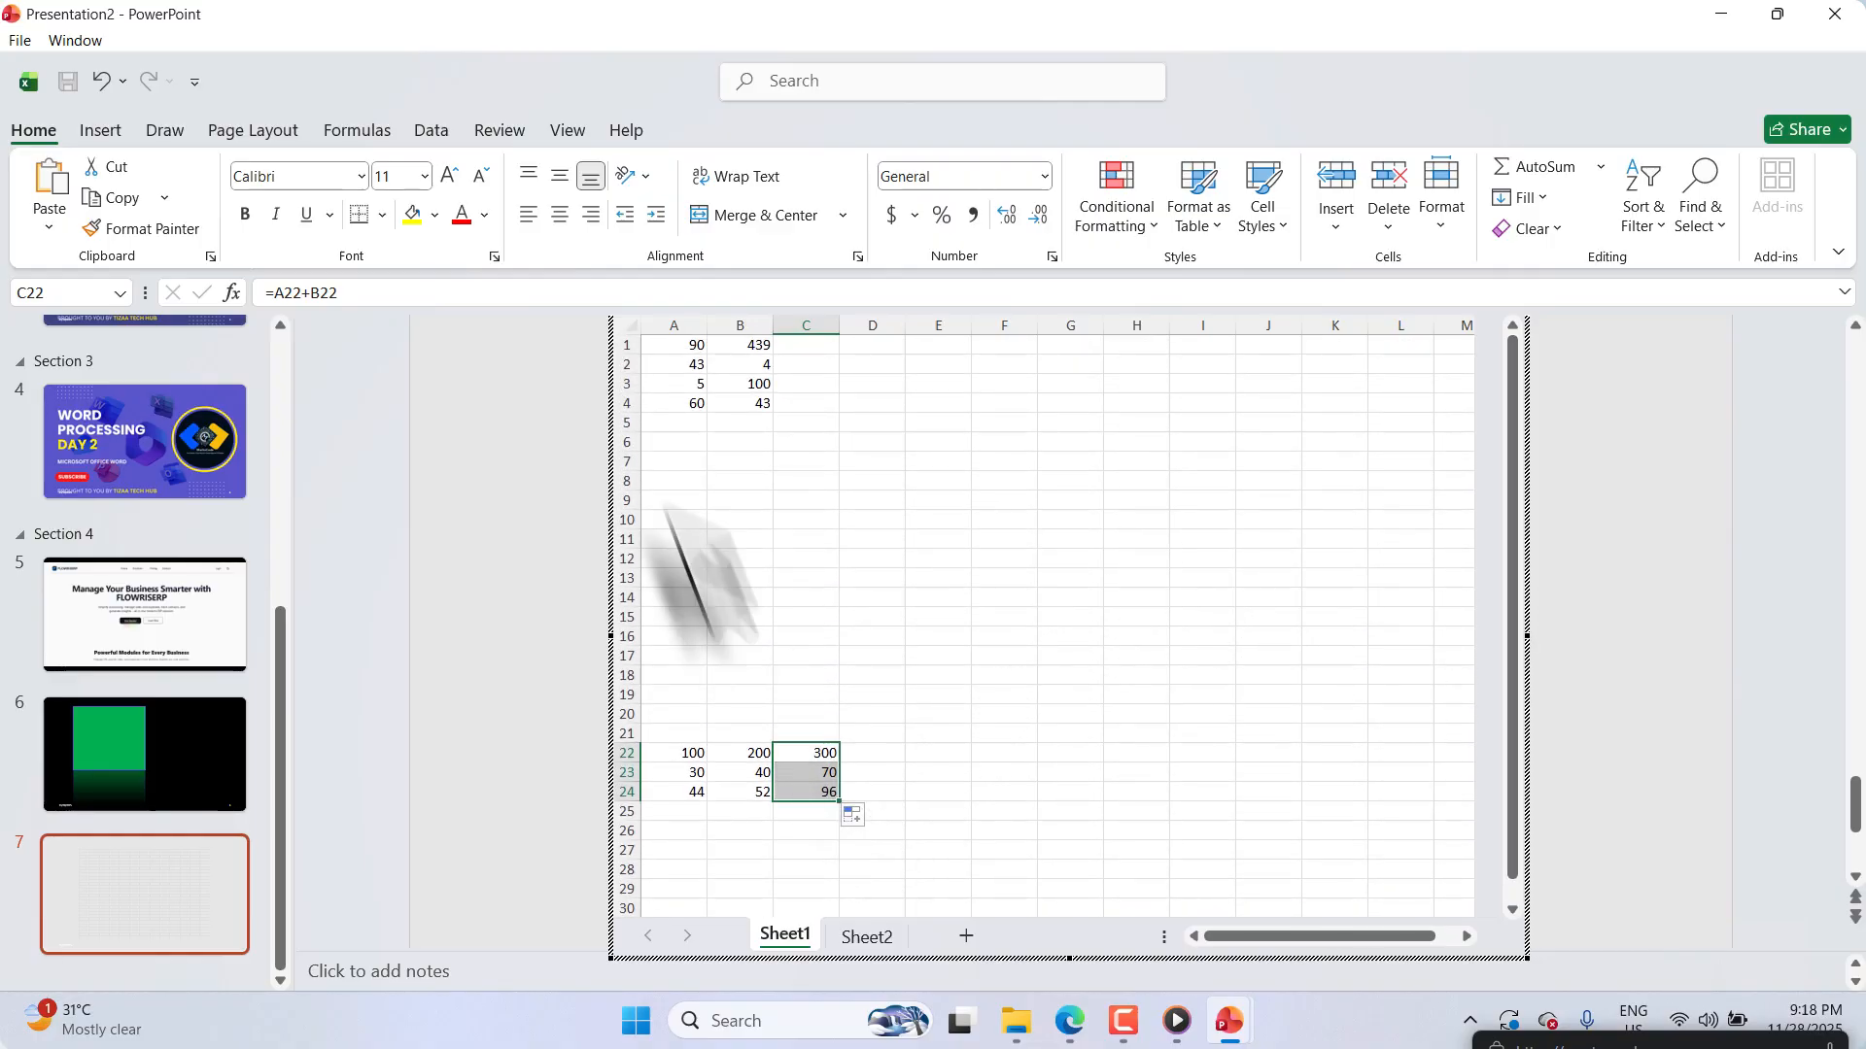
left_click(797, 362)
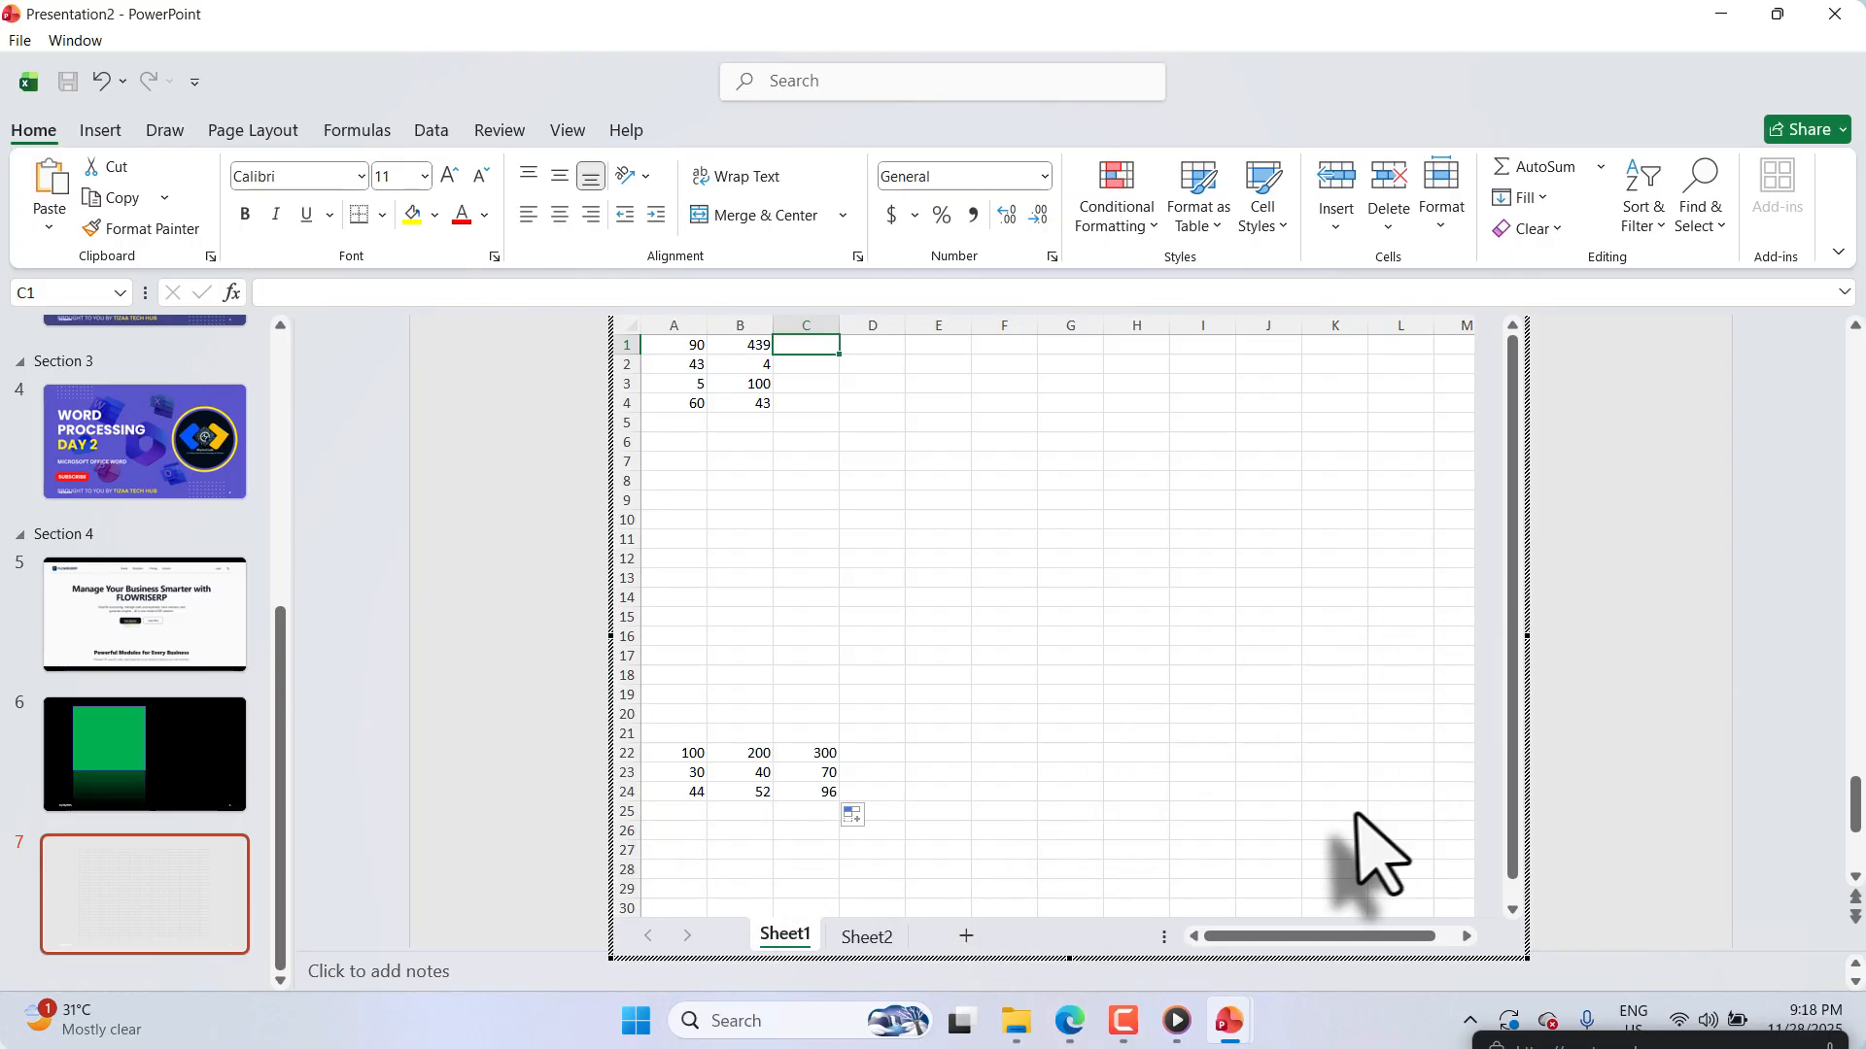
key("ctrl+s")
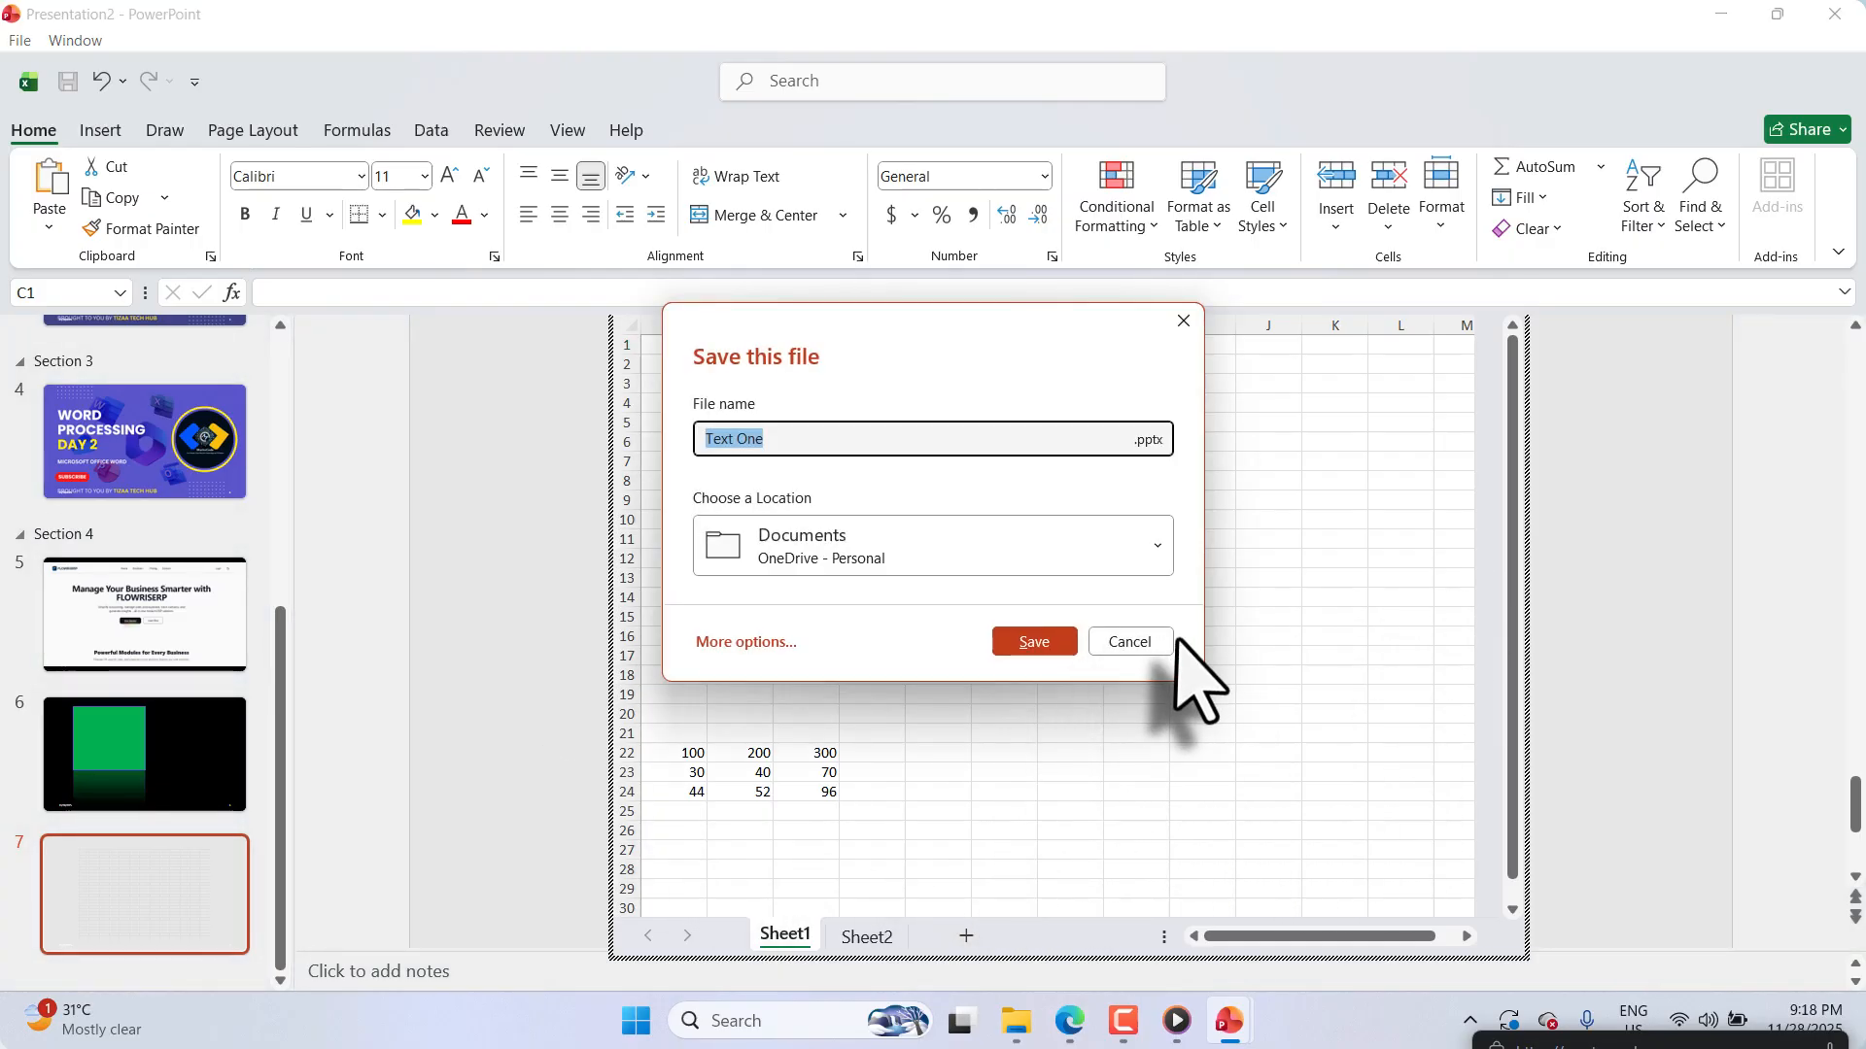
left_click(1137, 641)
left_click(183, 923)
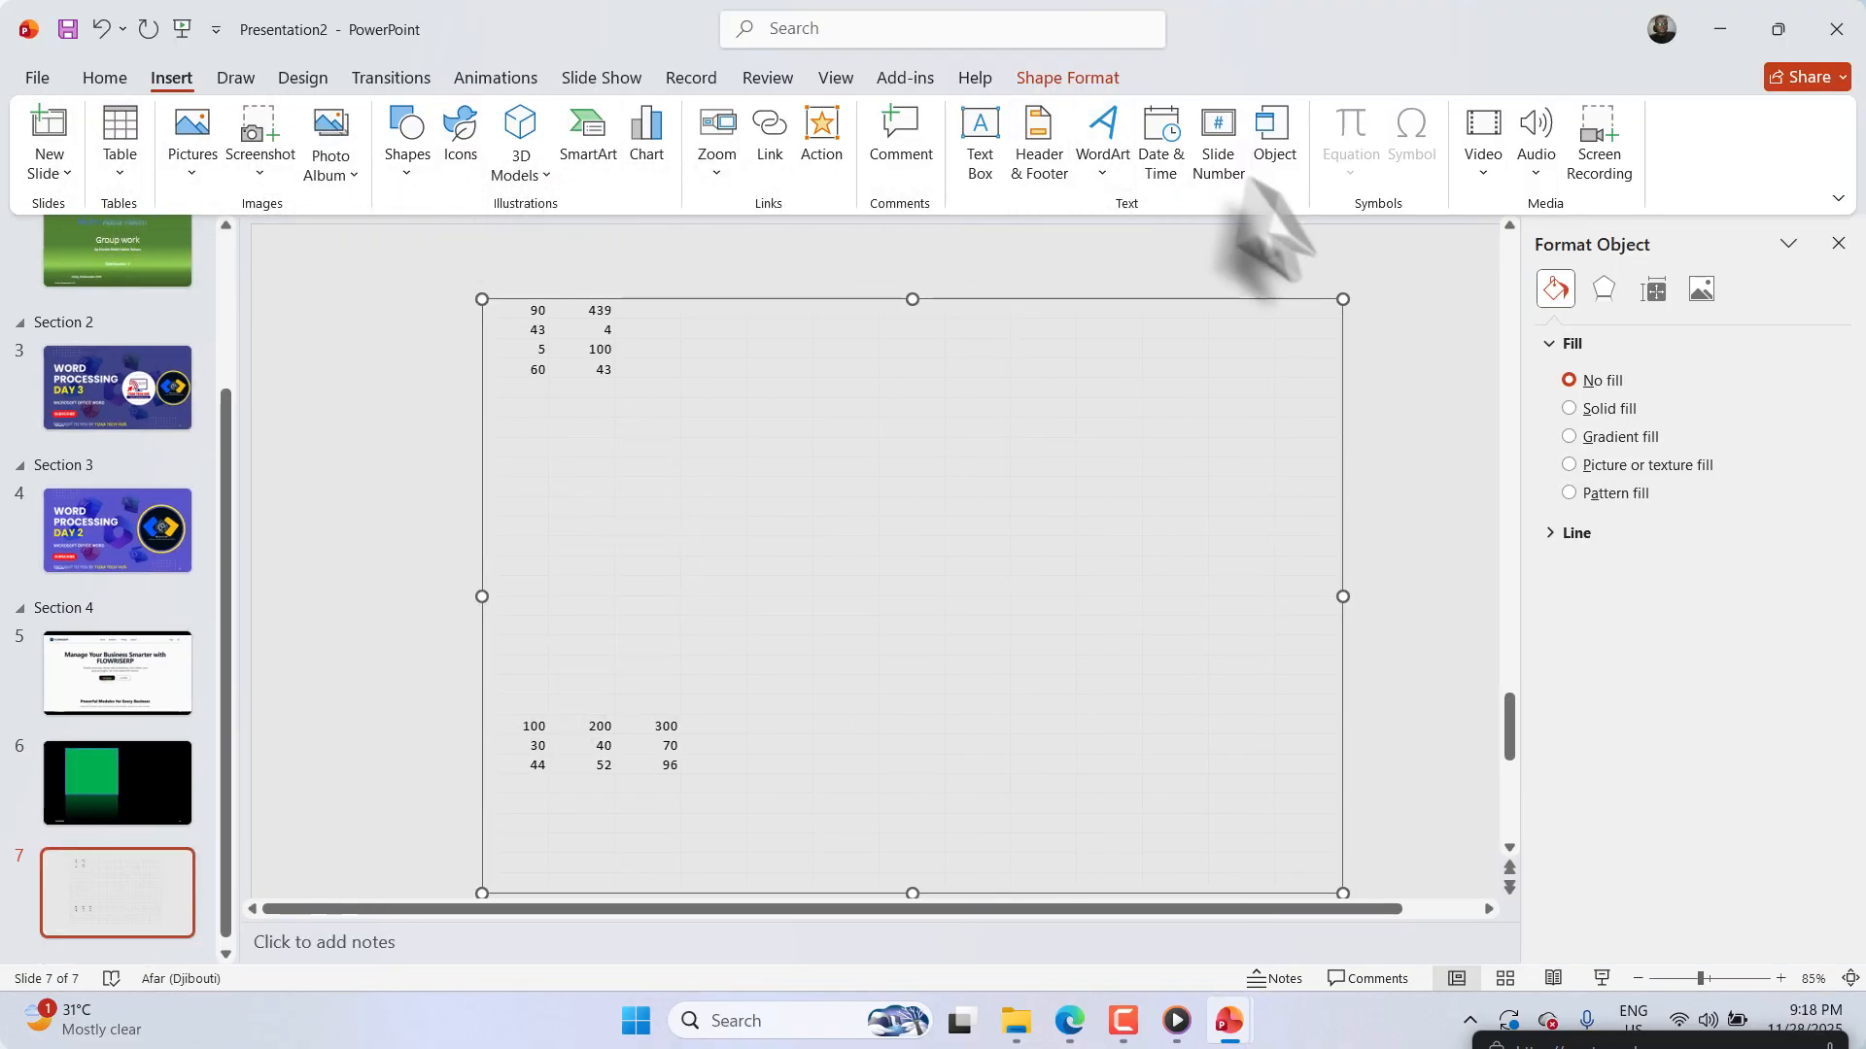
Step: Browse the object types available for insertion, from Excel worksheets and charts down to WordPad documents, and close the dialog without inserting
left_click(1276, 146)
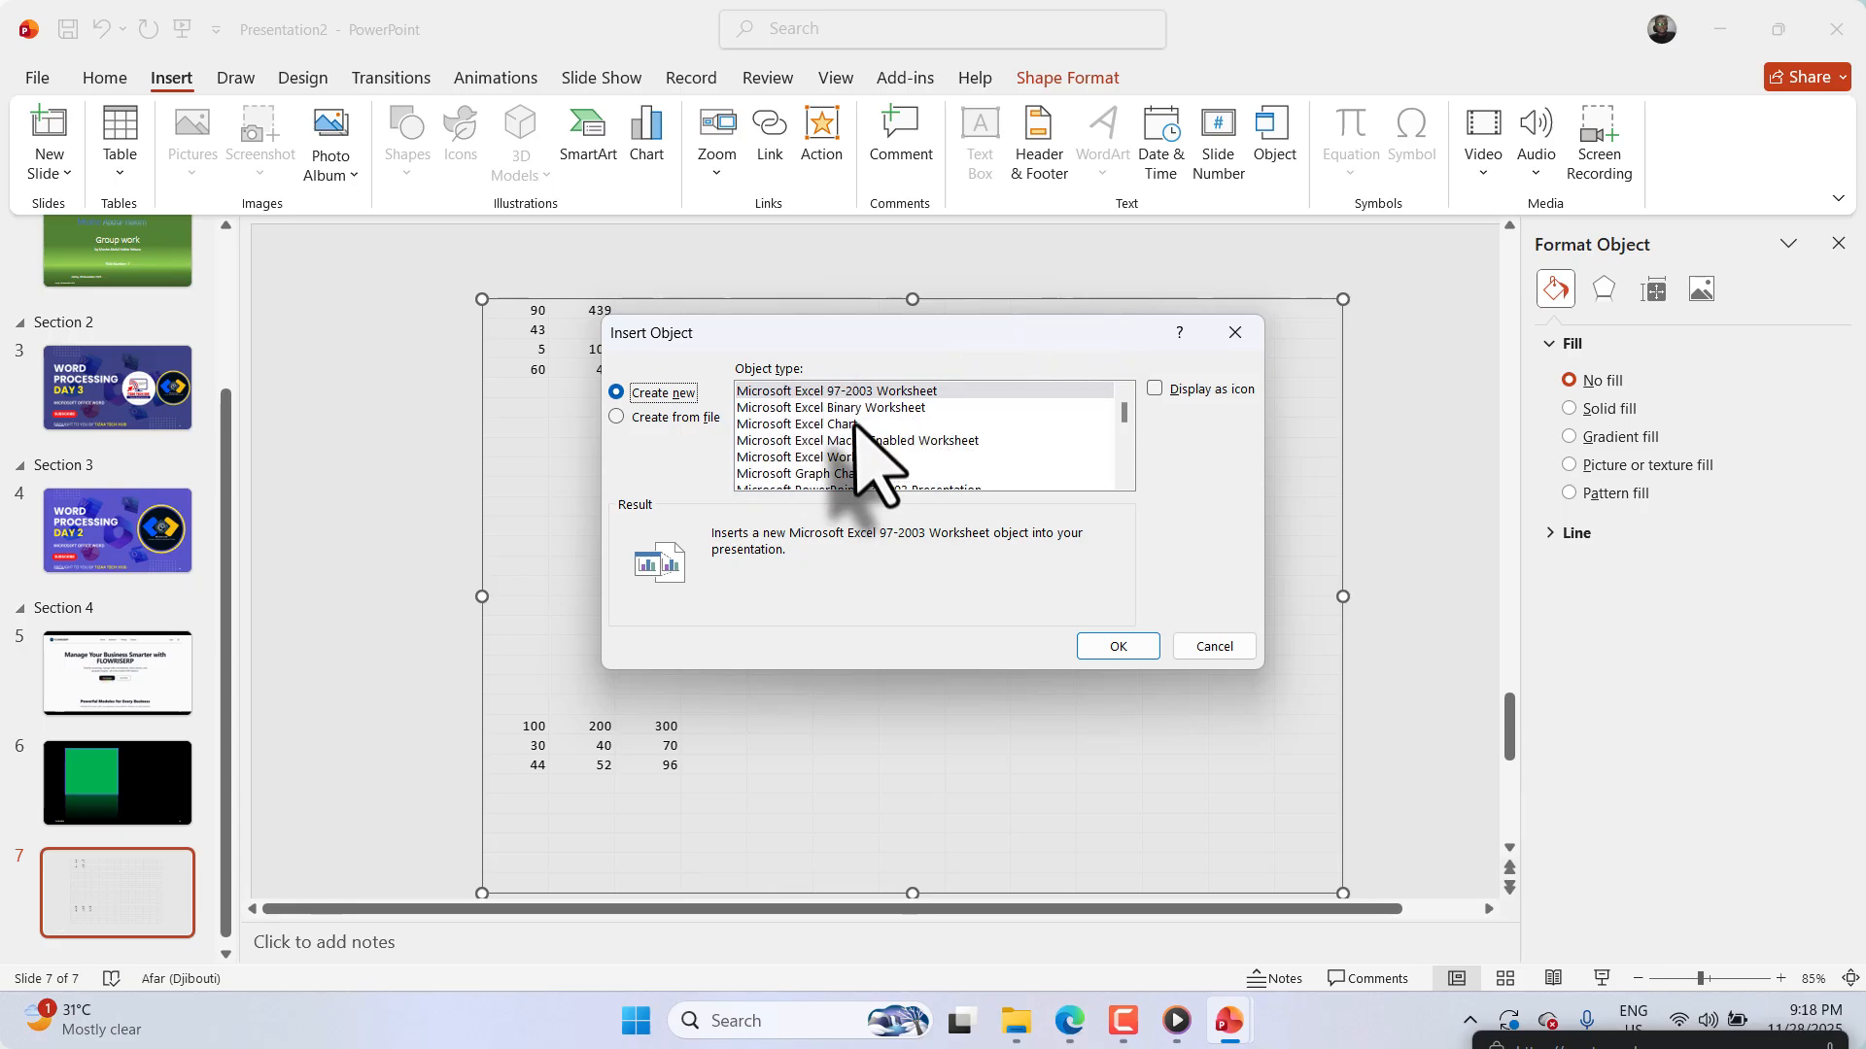
left_click(908, 408)
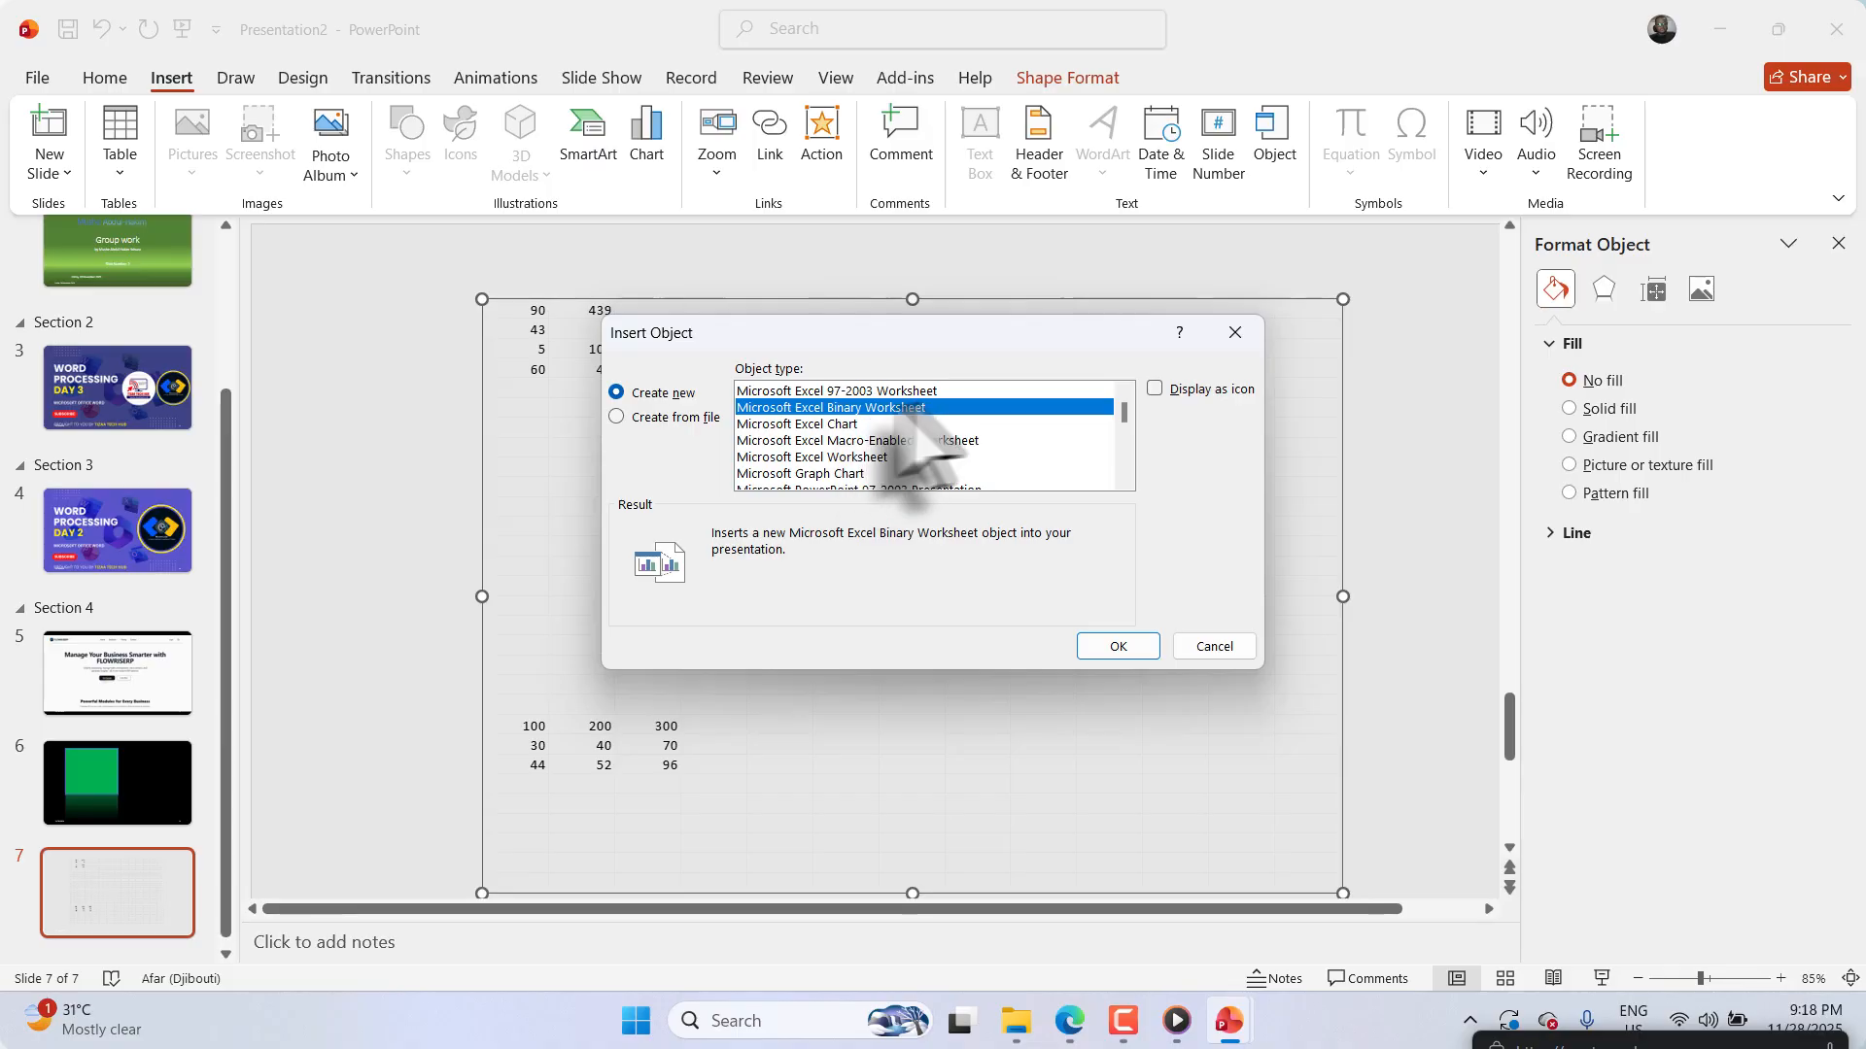
left_click(795, 424)
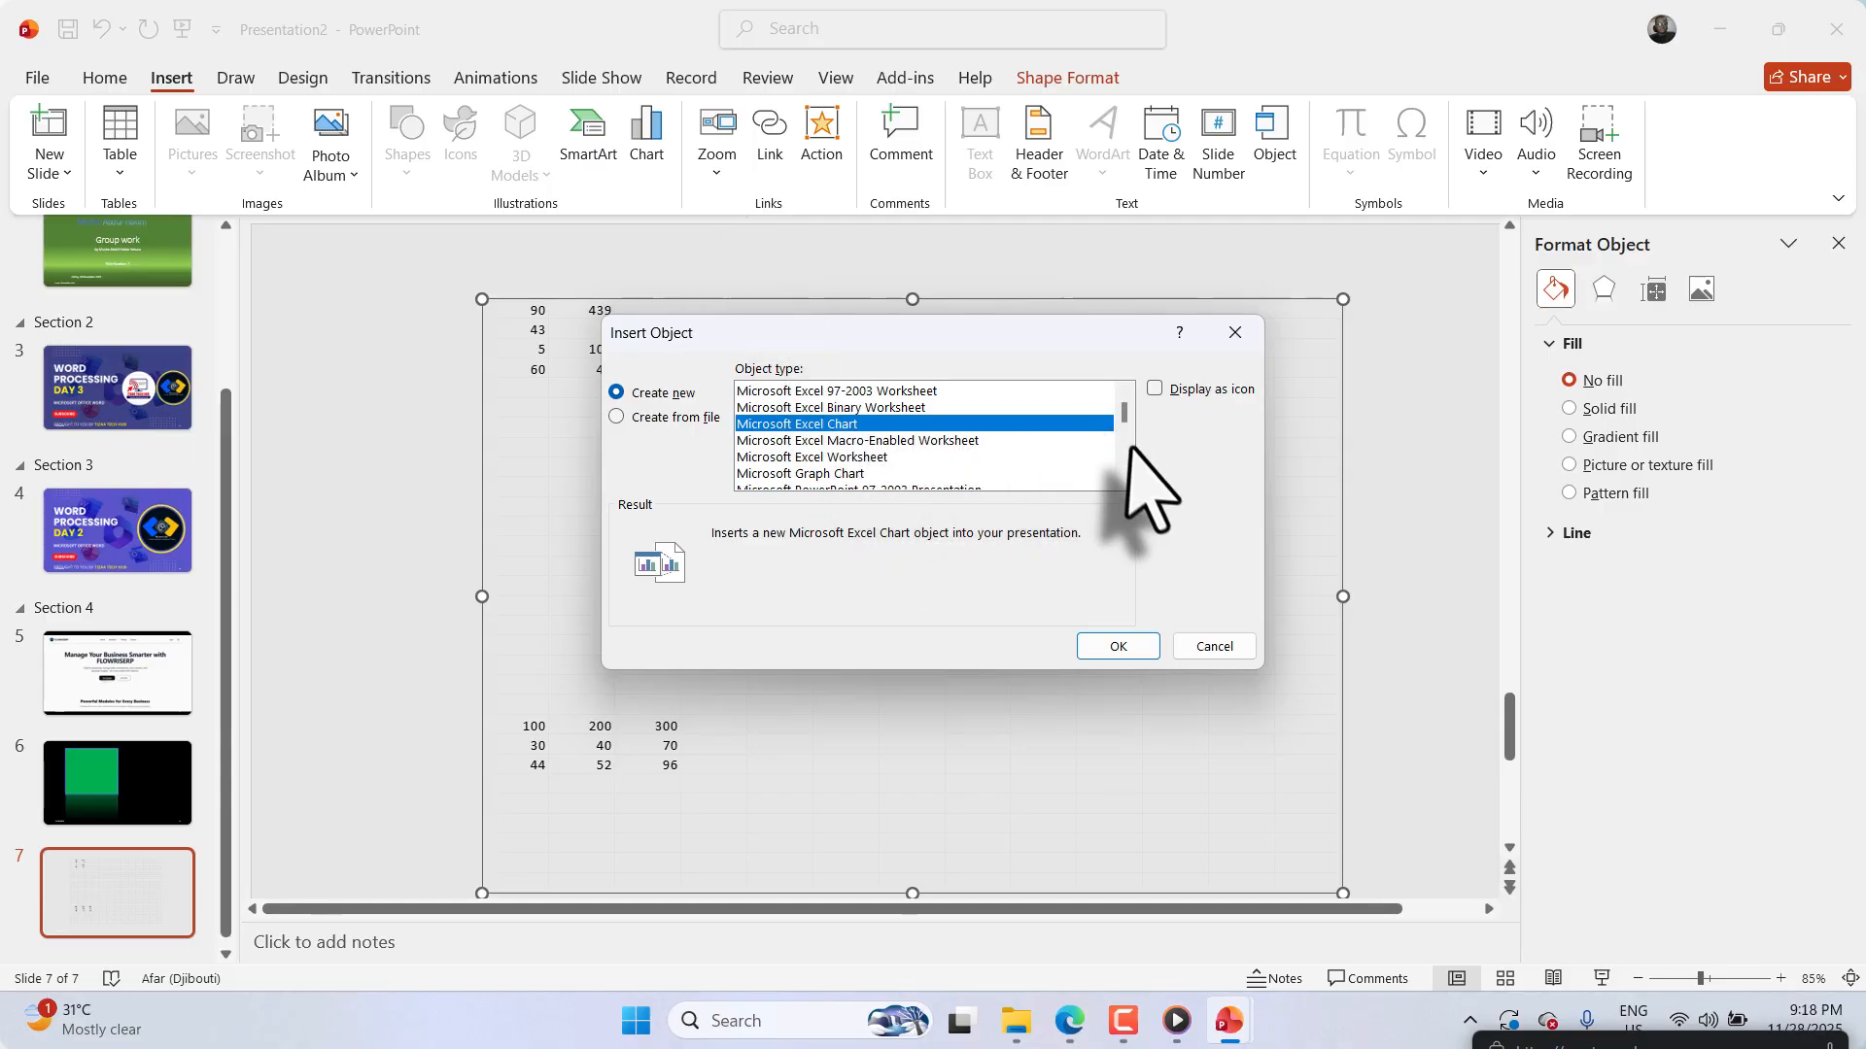
left_click_drag(1126, 418, 1126, 428)
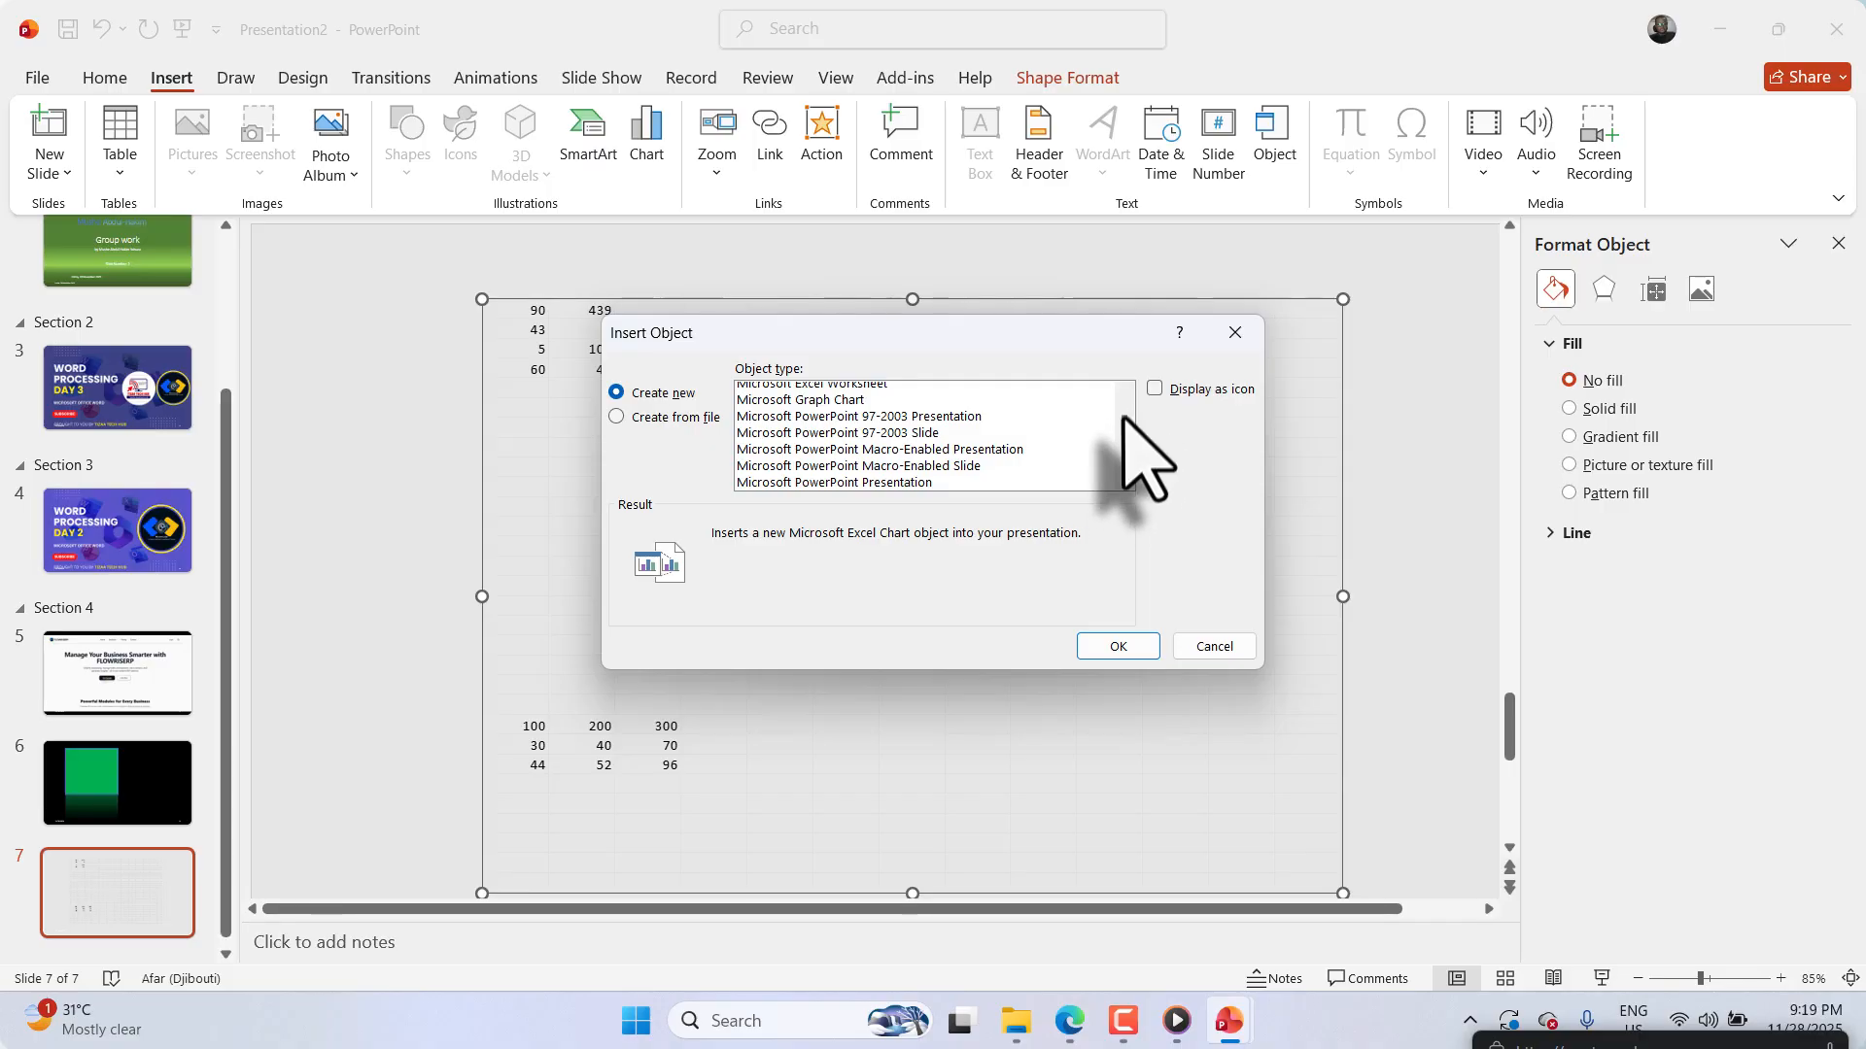
left_click_drag(1123, 428, 1128, 445)
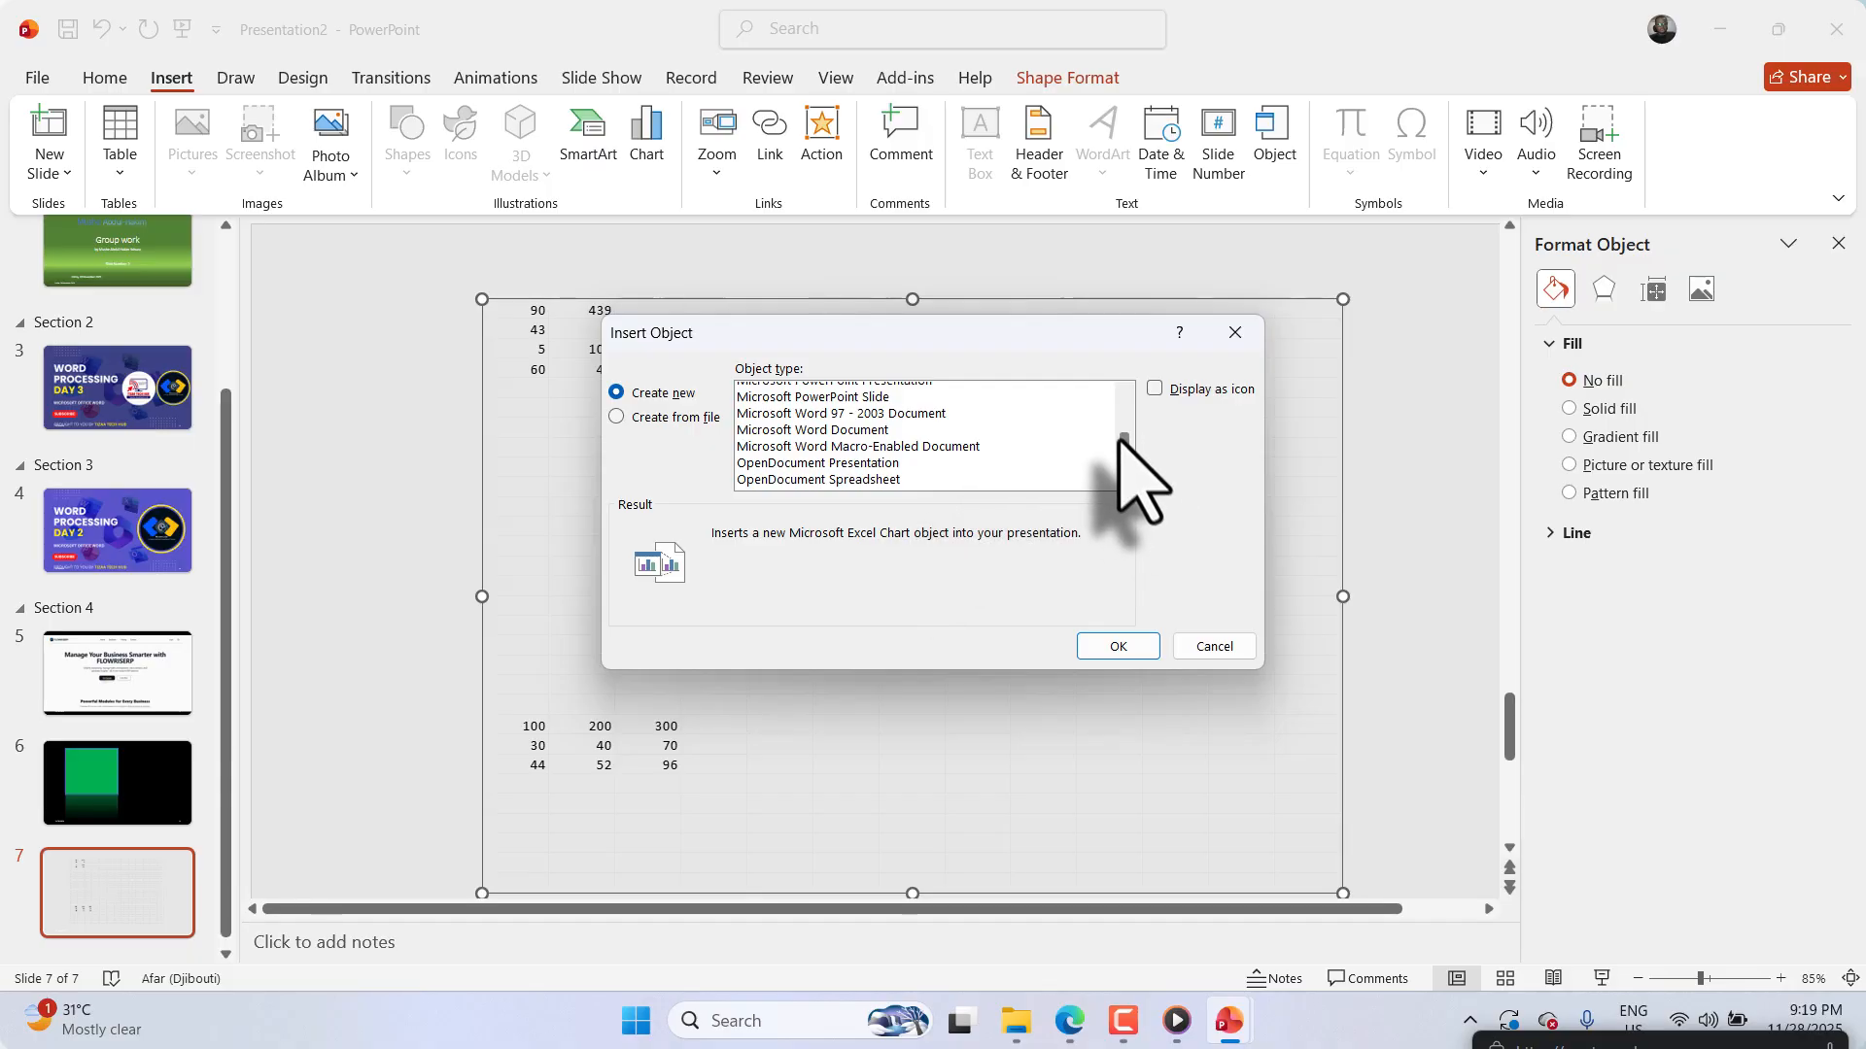
scroll(1133, 462, "down", 2)
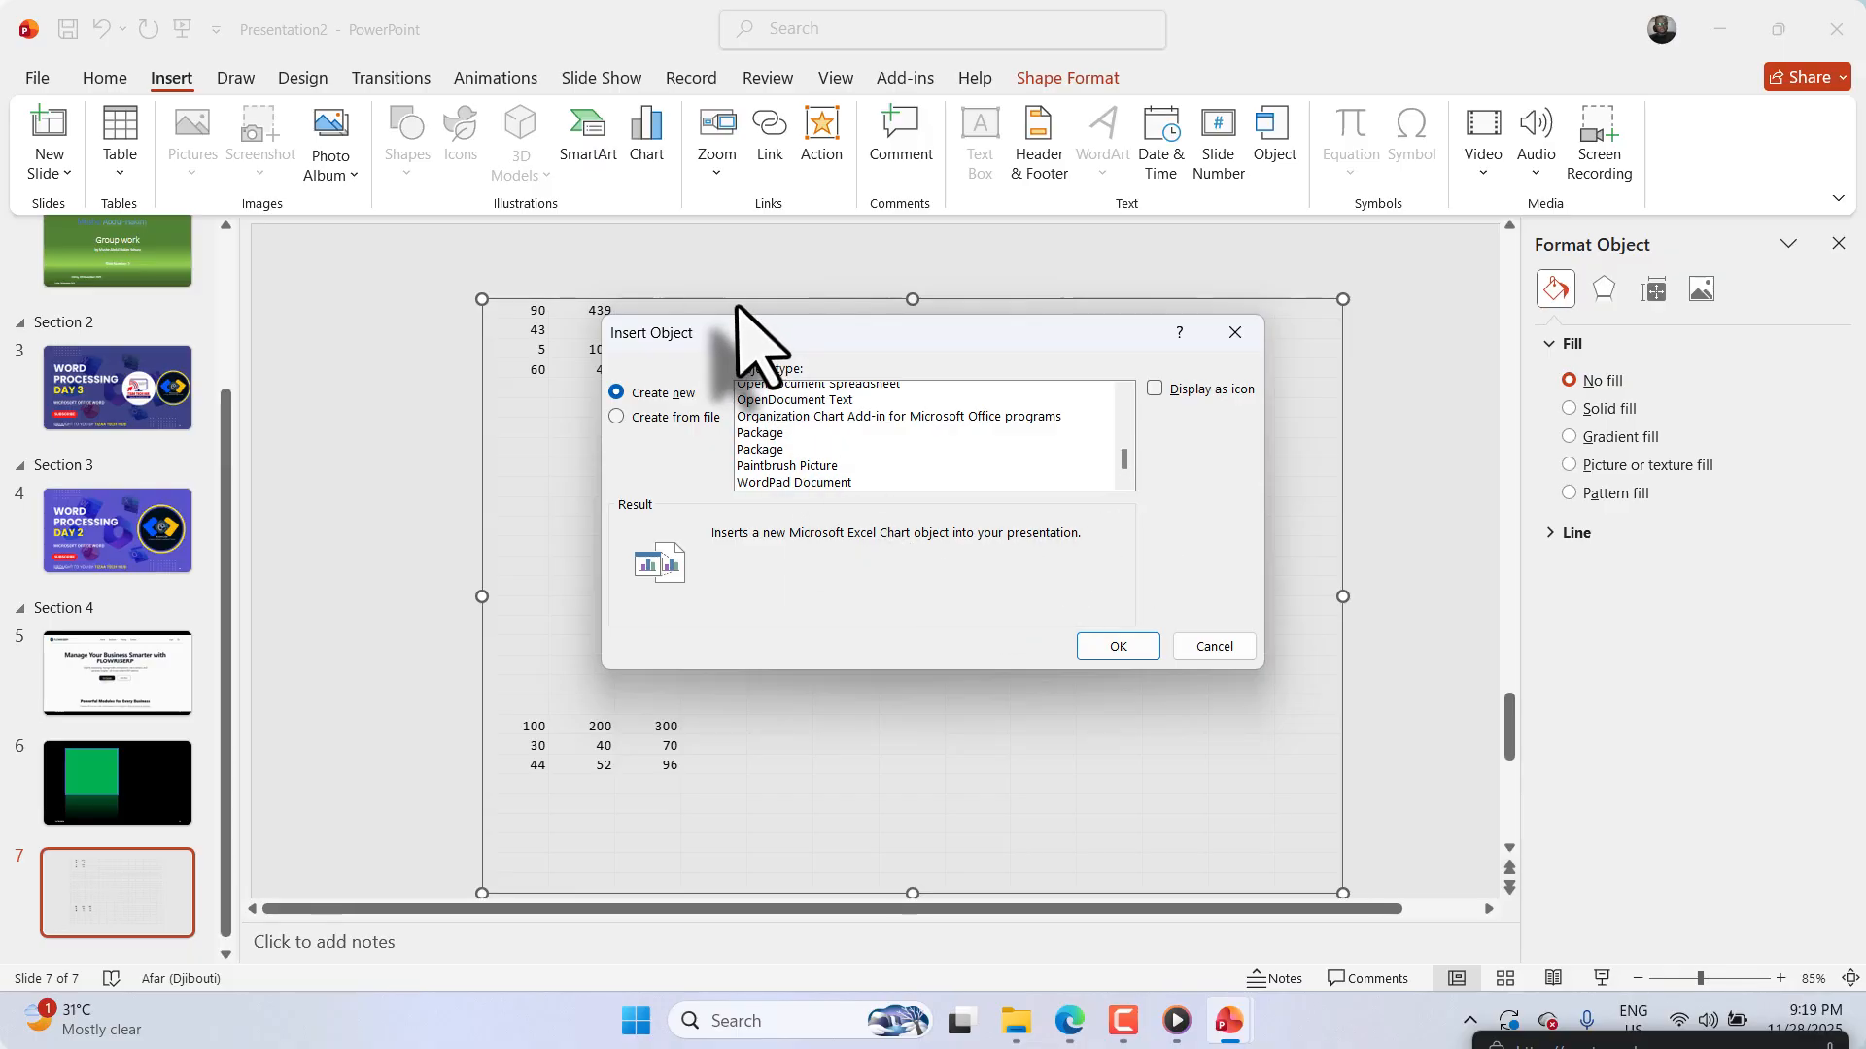
left_click(1215, 647)
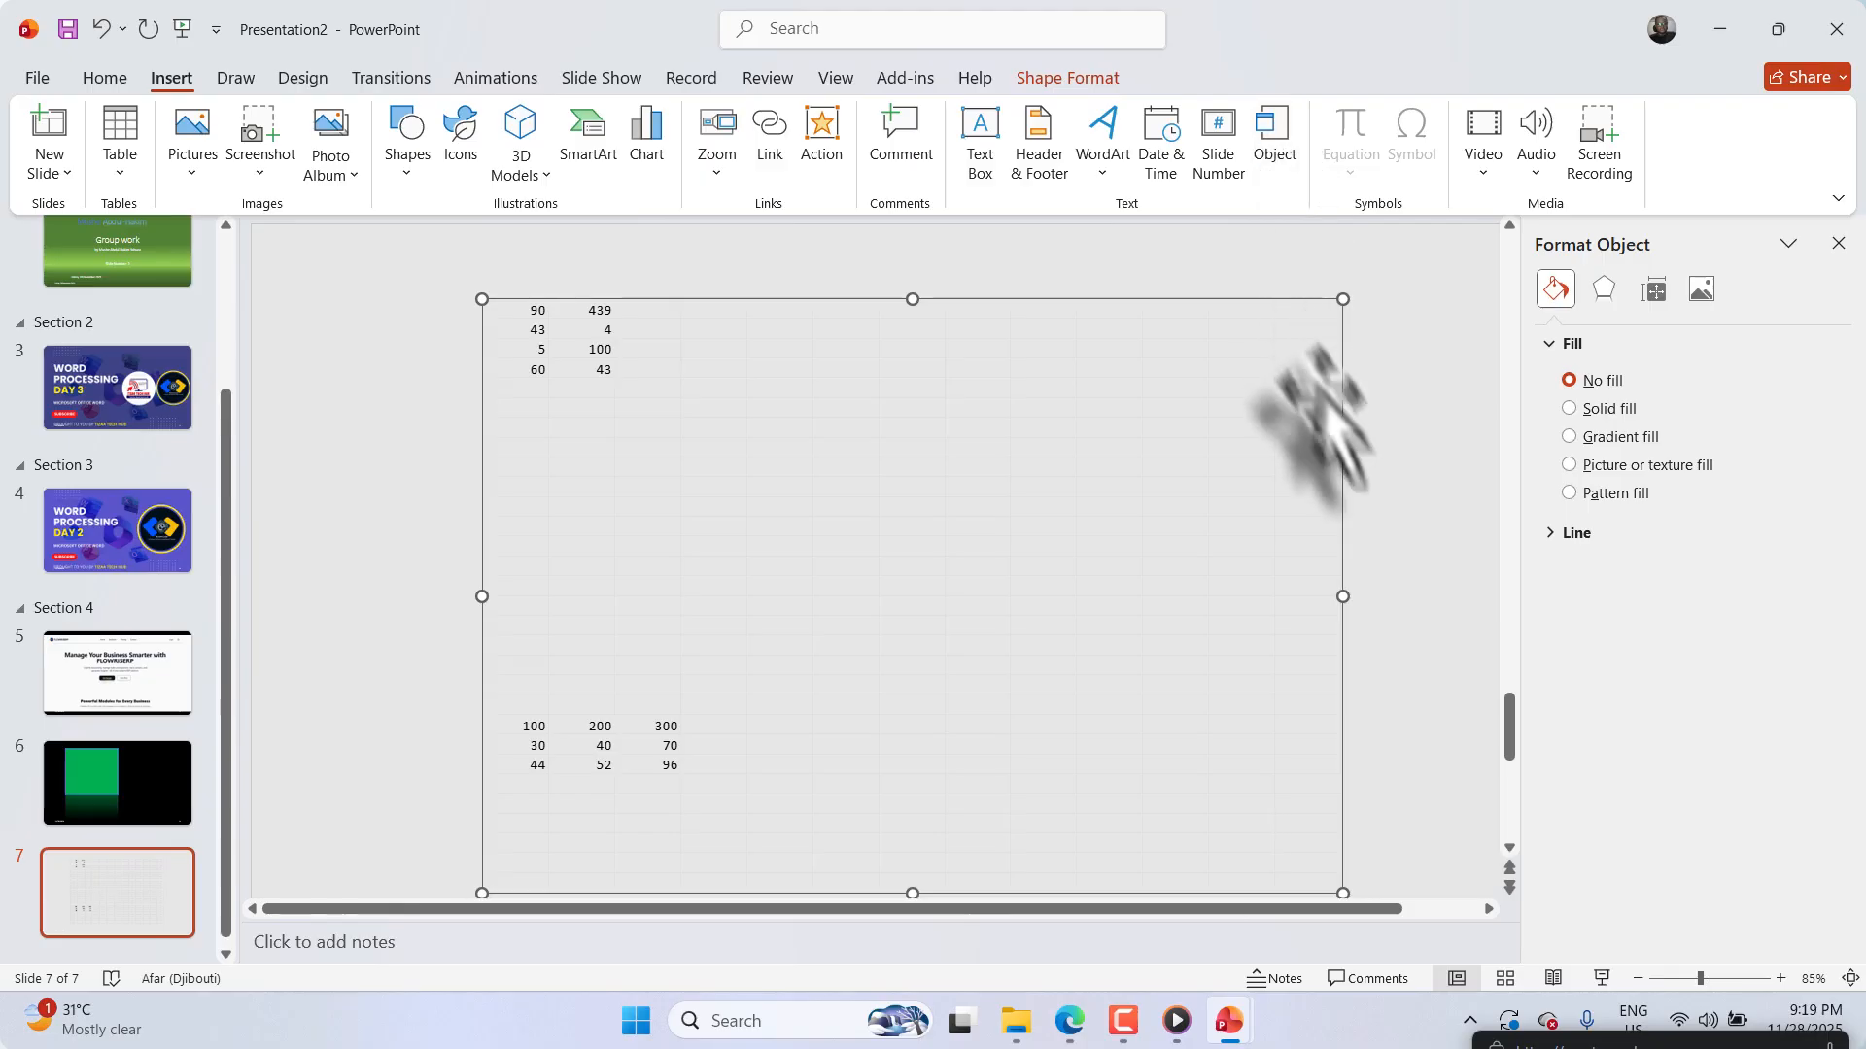
Step: Add a new slide after slide 7 and insert the Area of Circle equation on it
left_click(43, 125)
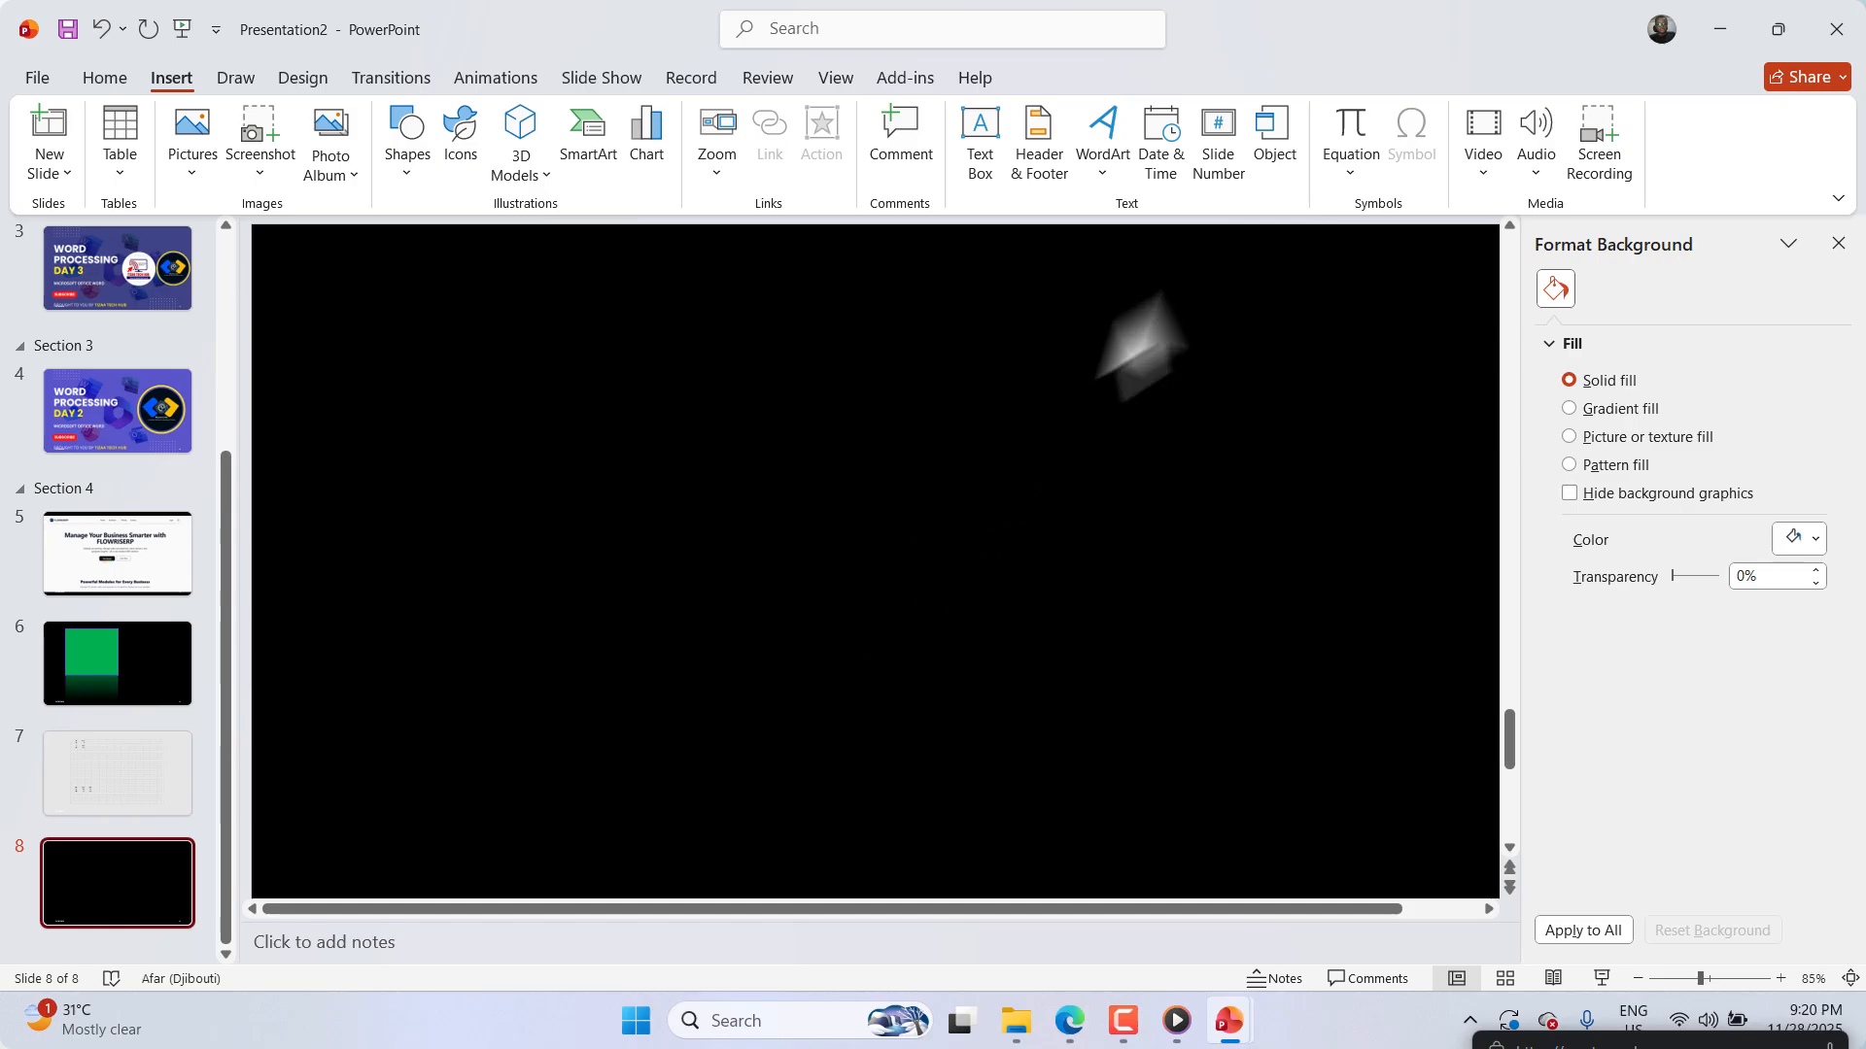
left_click(1350, 175)
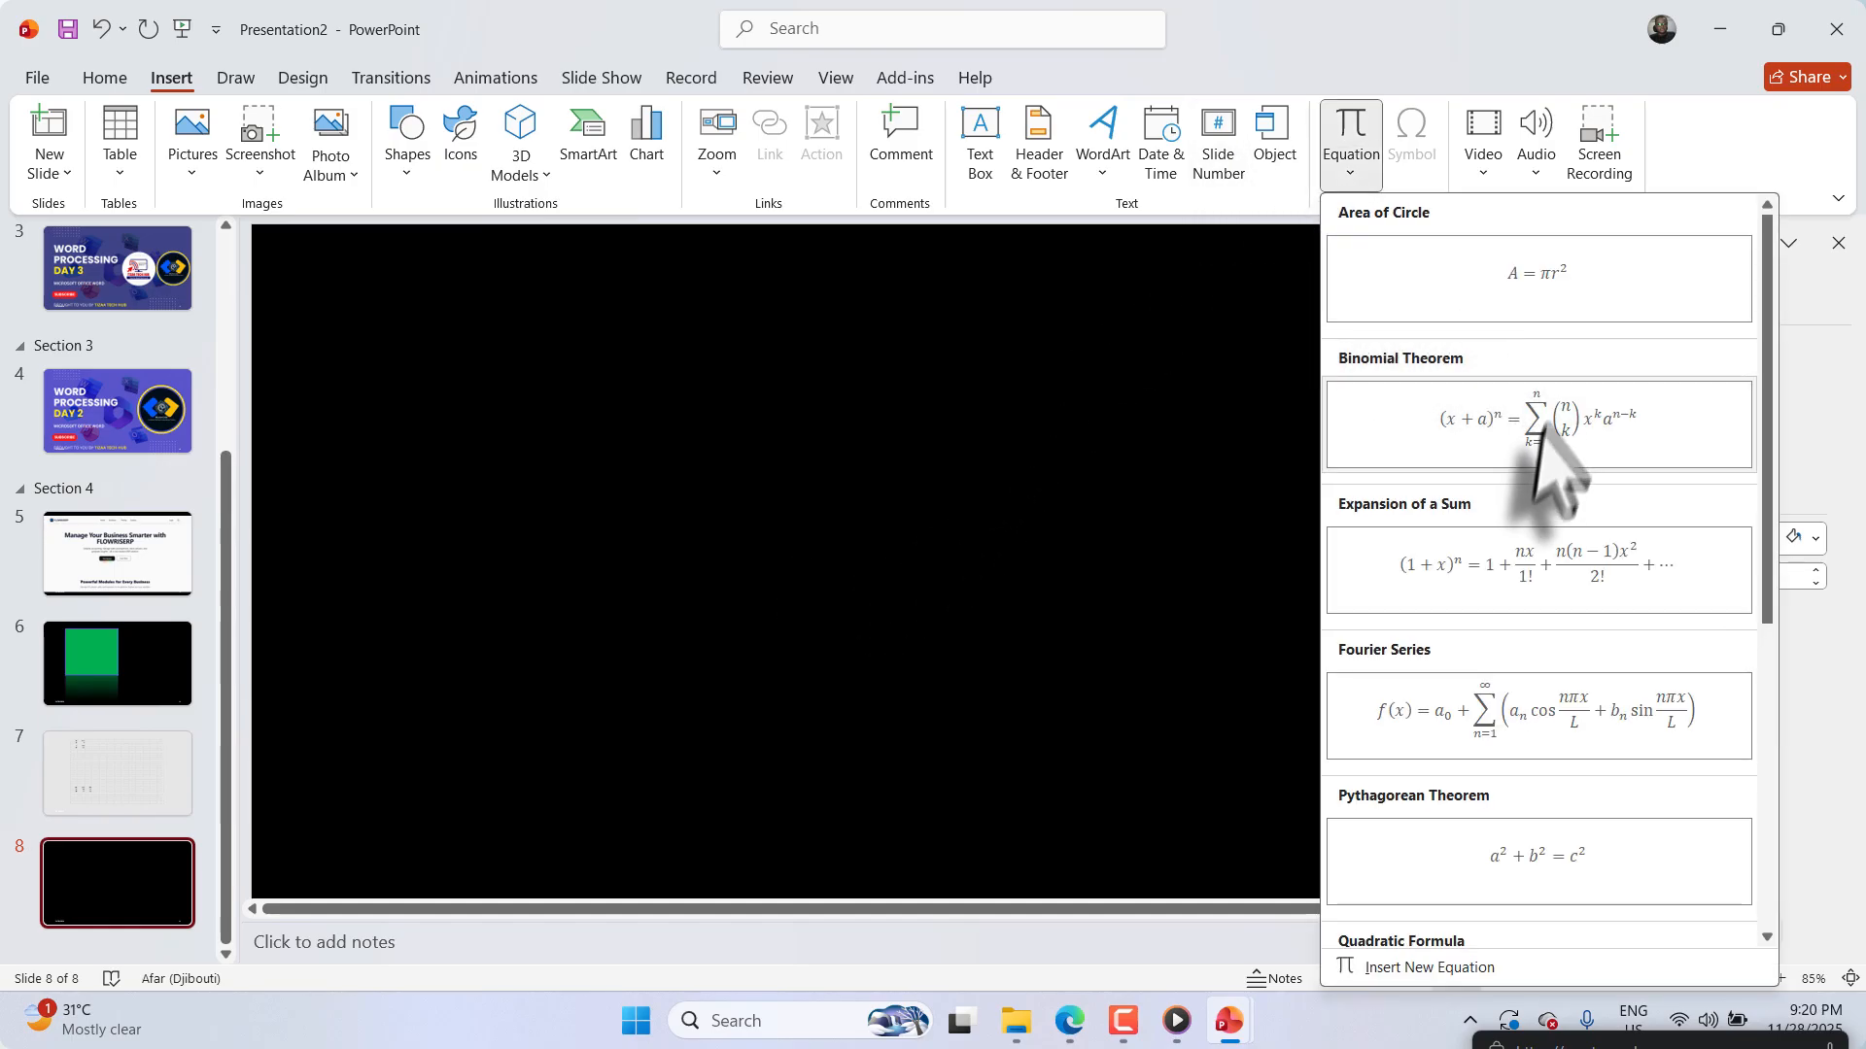
left_click(1535, 311)
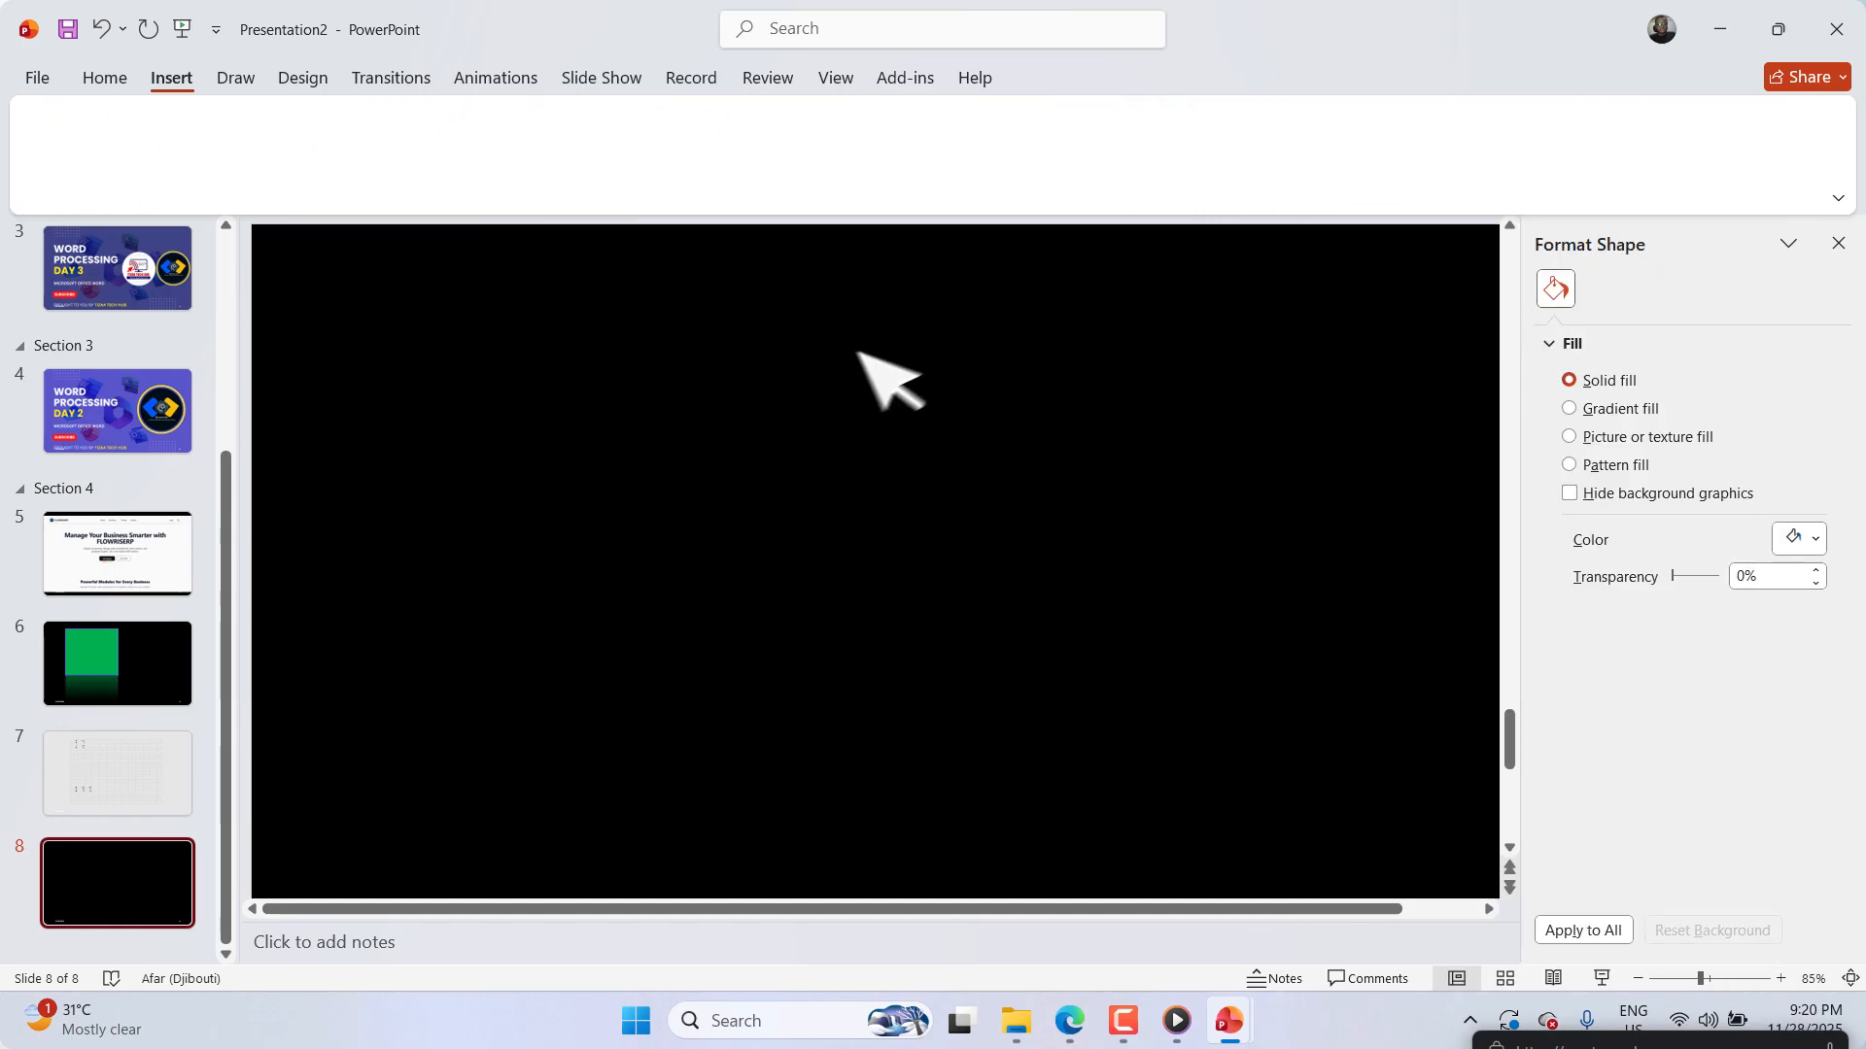
left_click(813, 562)
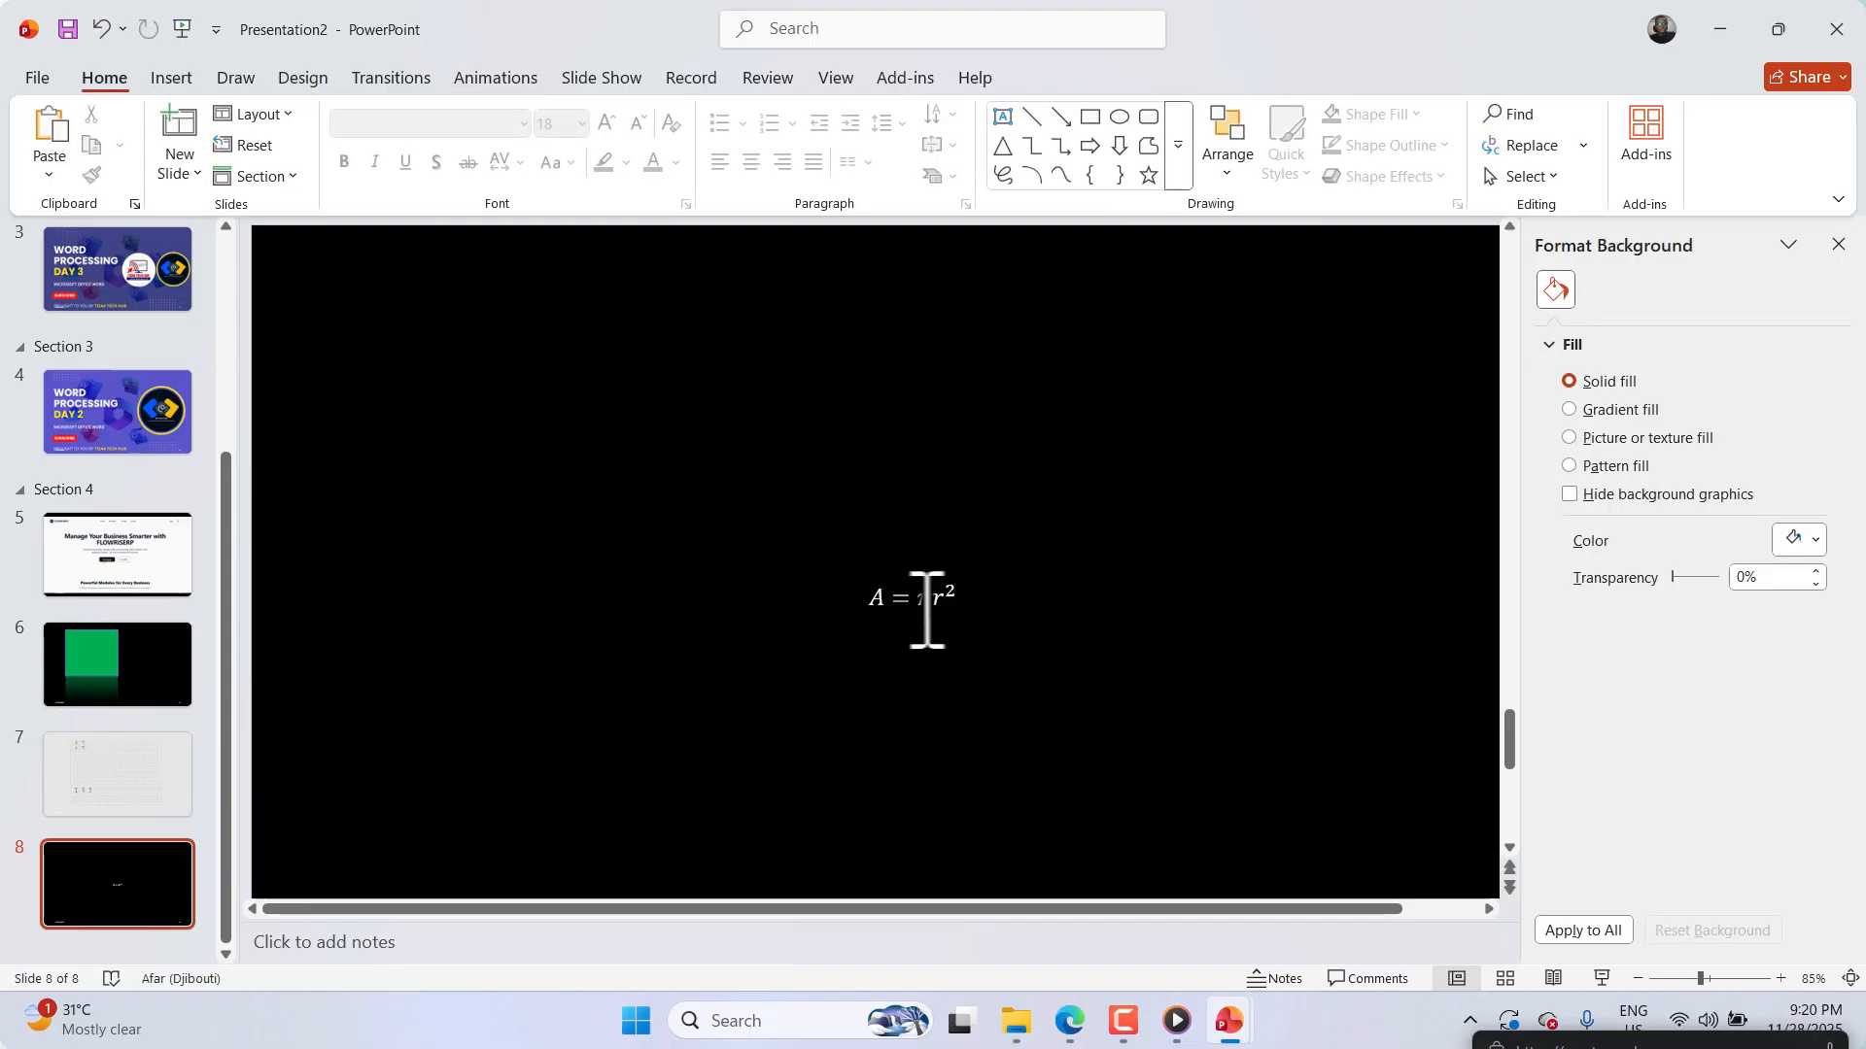
Step: Select the circle area equation on slide 8 and stretch its box outward from its upper-left corner
left_click(927, 610)
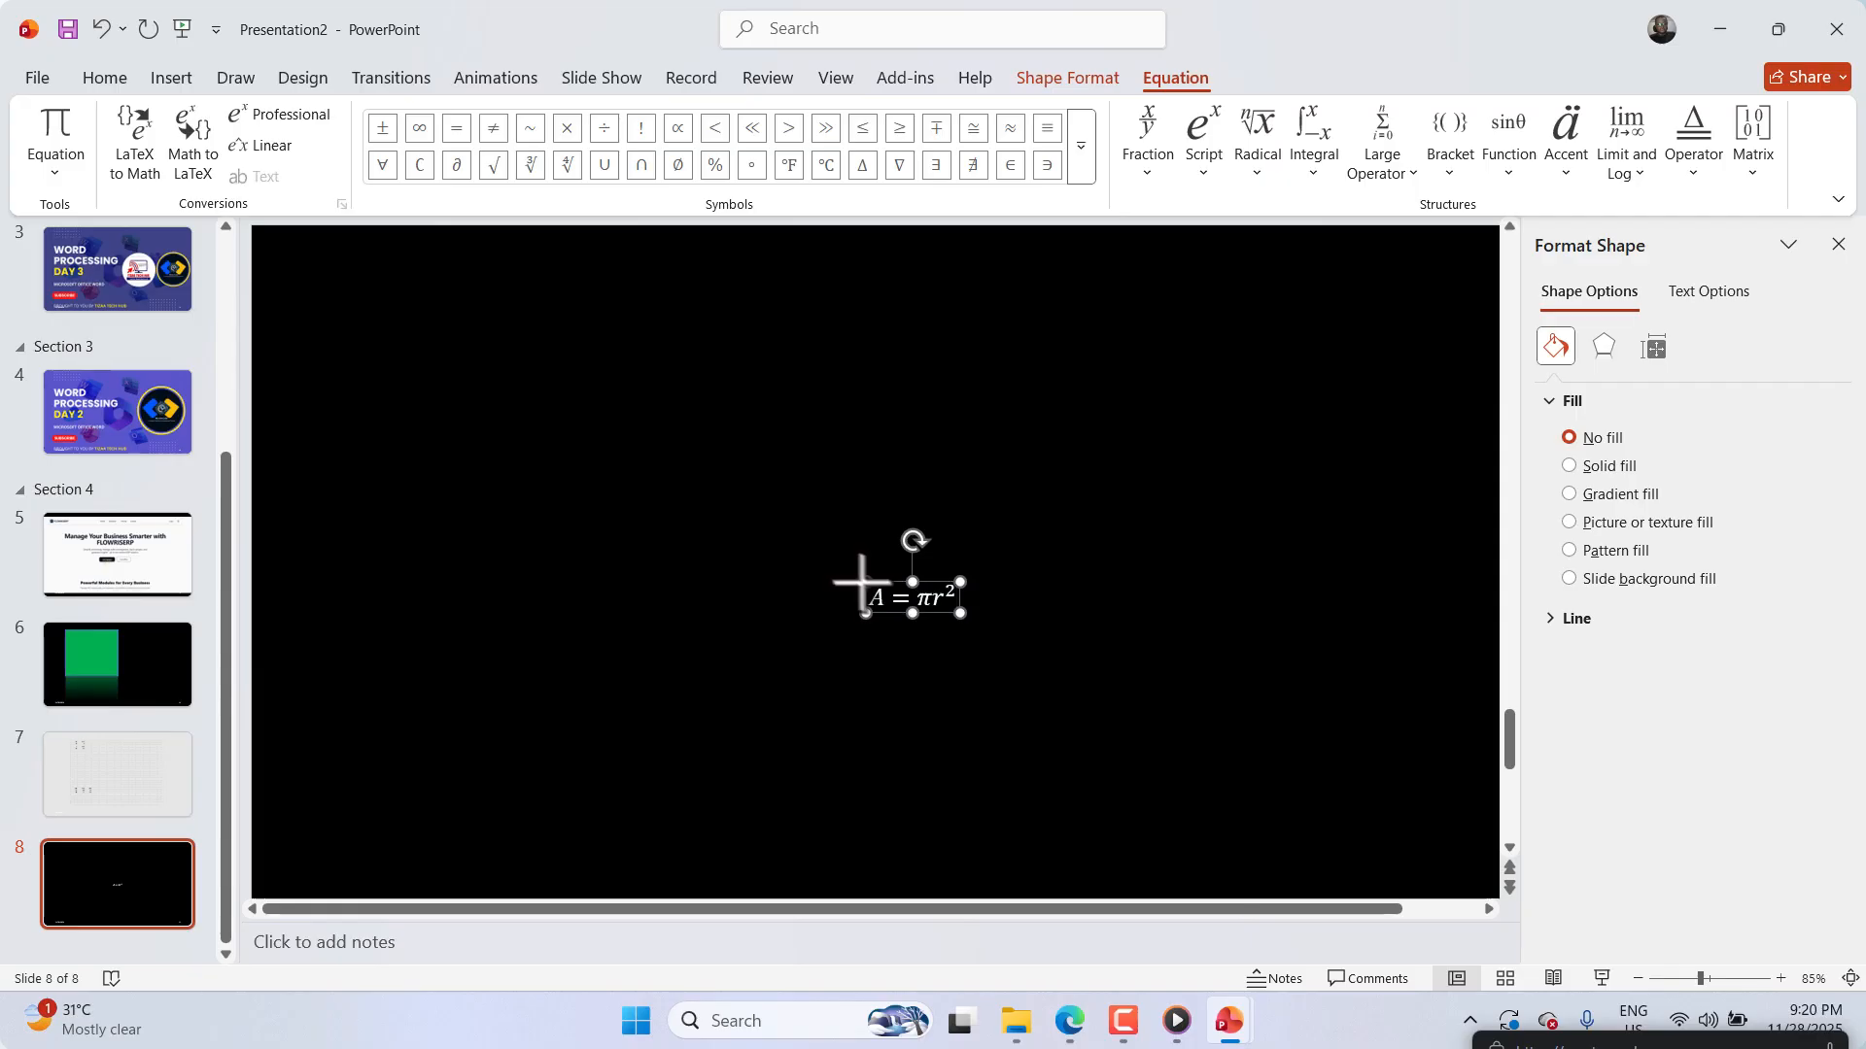
left_click_drag(861, 583, 762, 500)
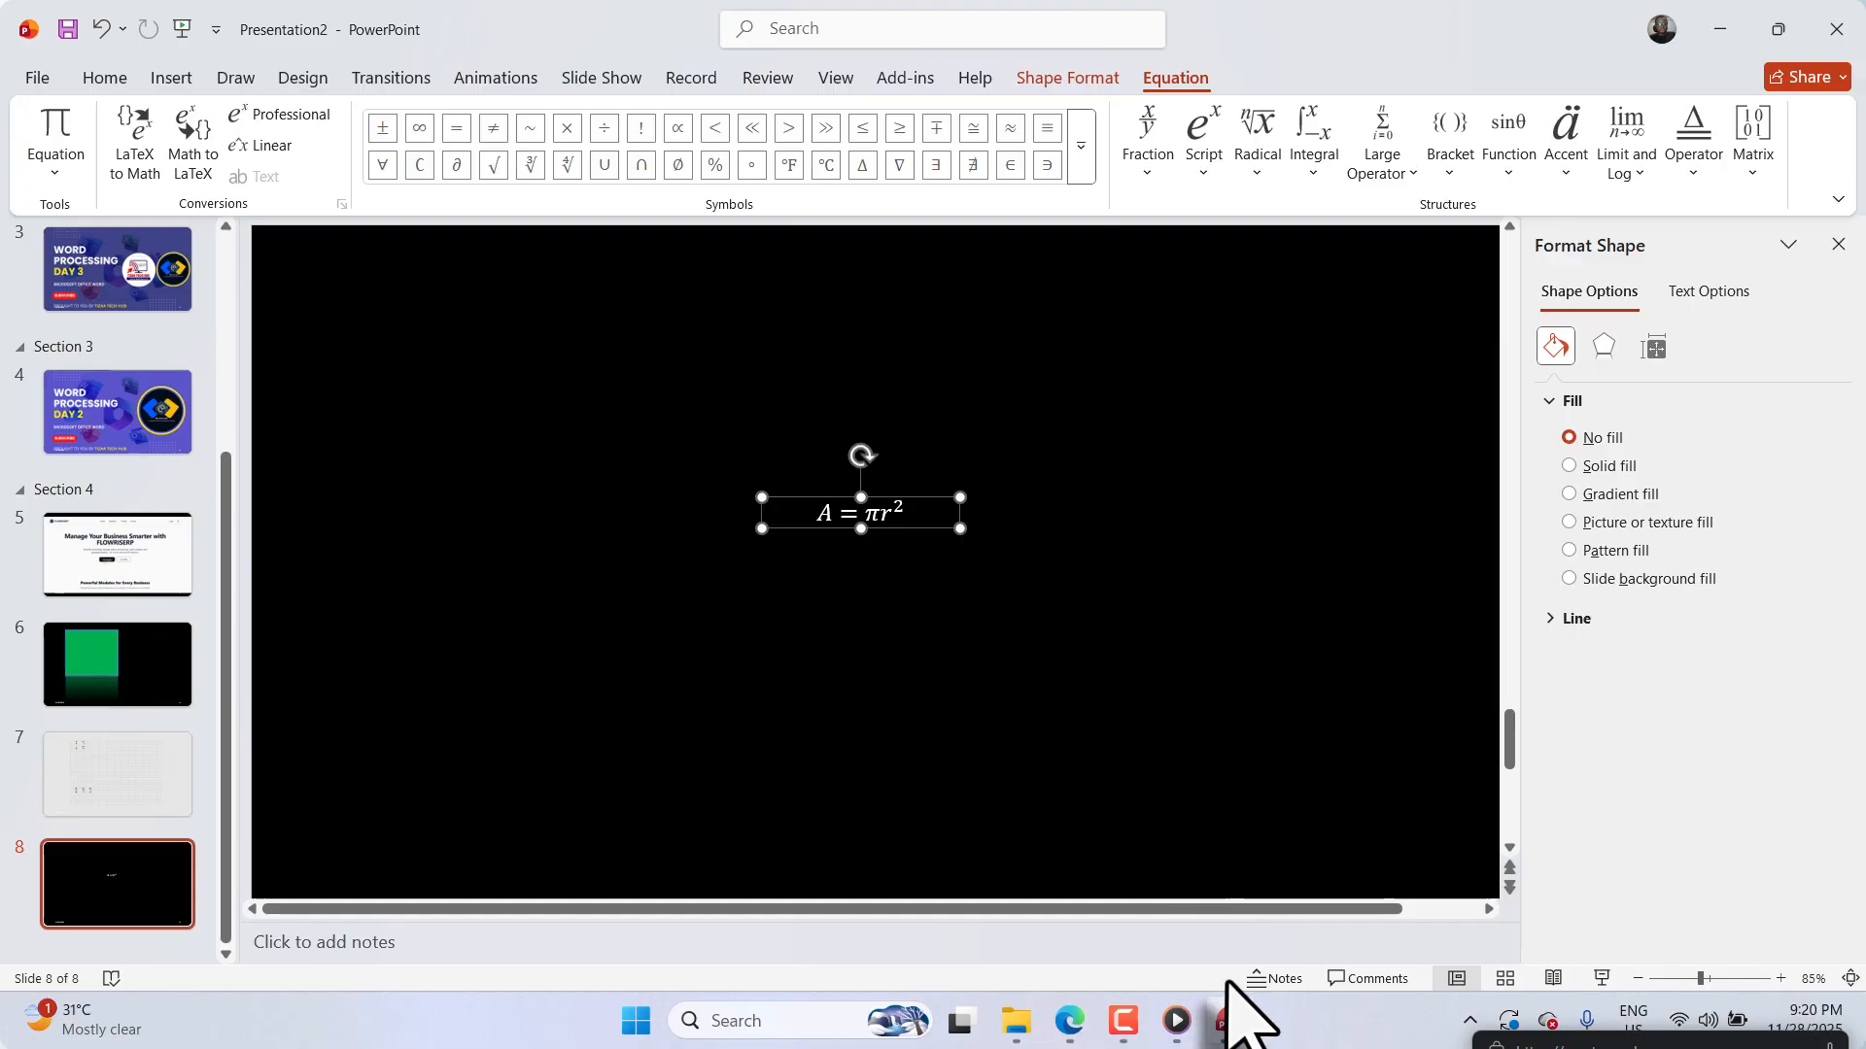
mouse_move(1222, 1003)
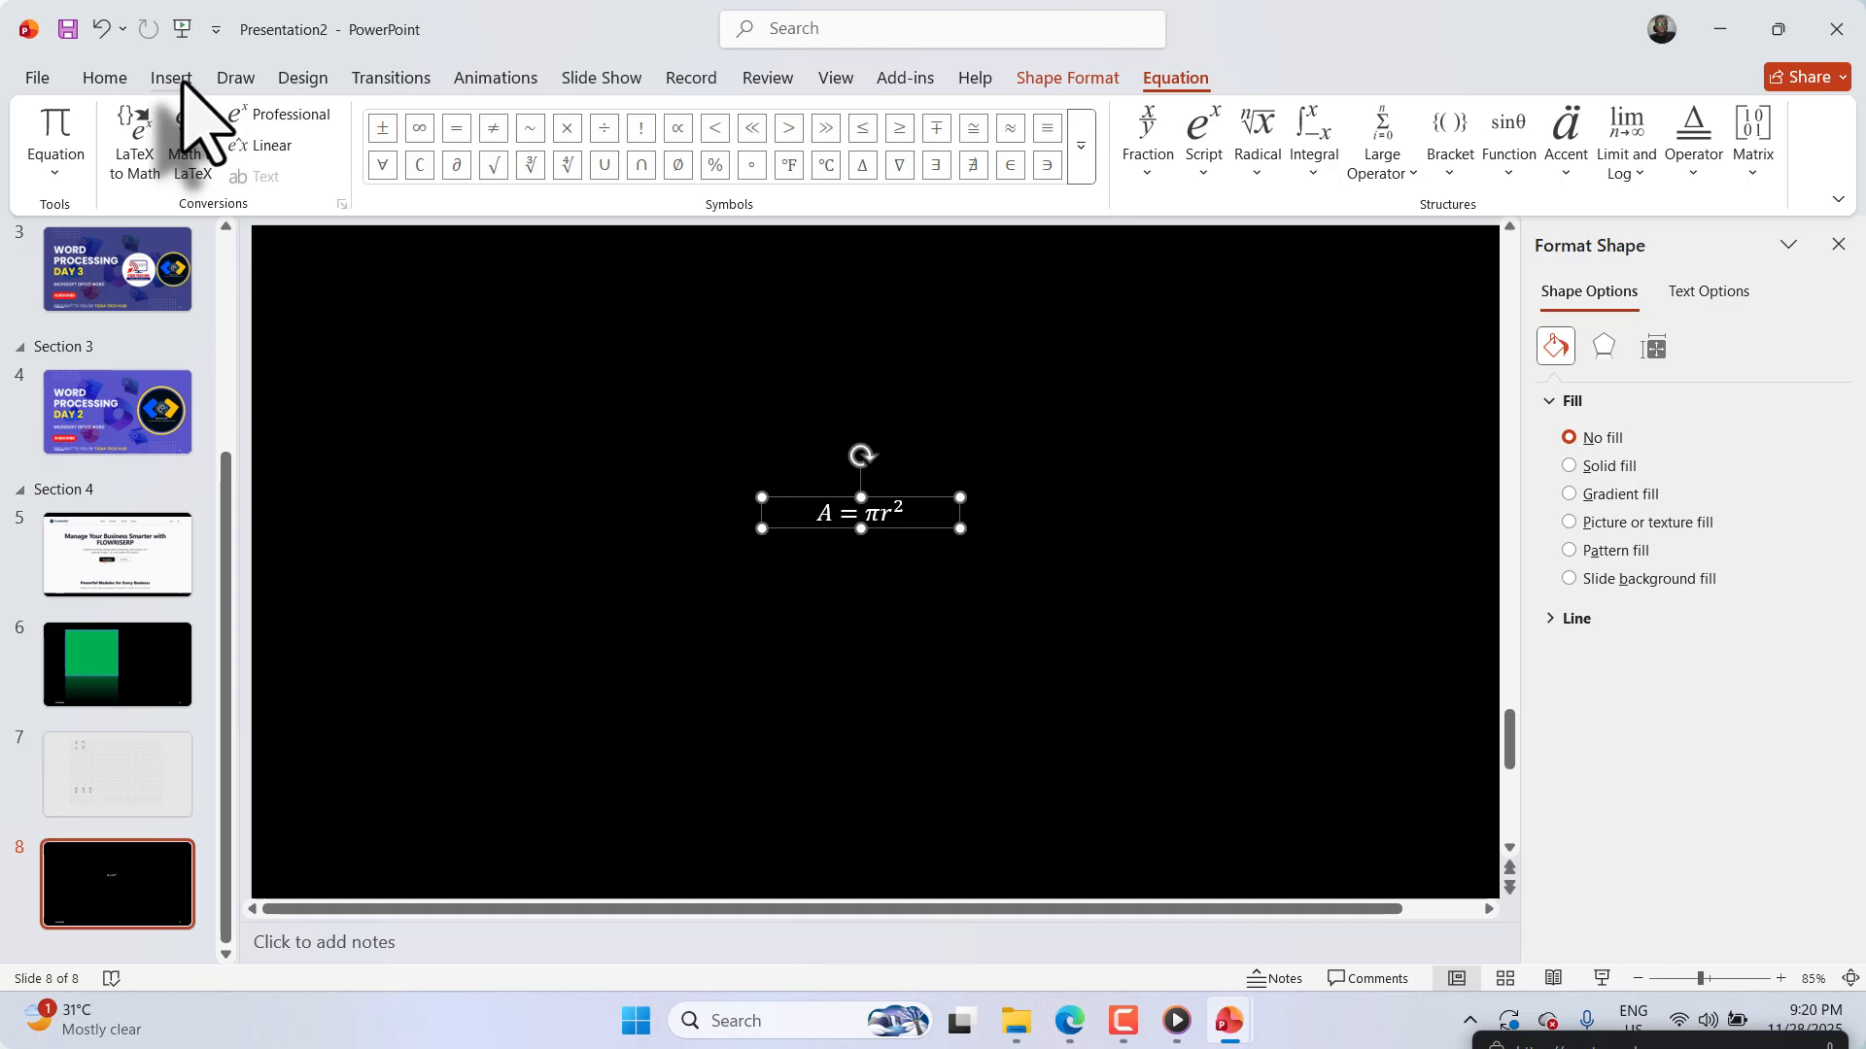
Step: Examine the sources available for inserting a video on slide 8
left_click(171, 77)
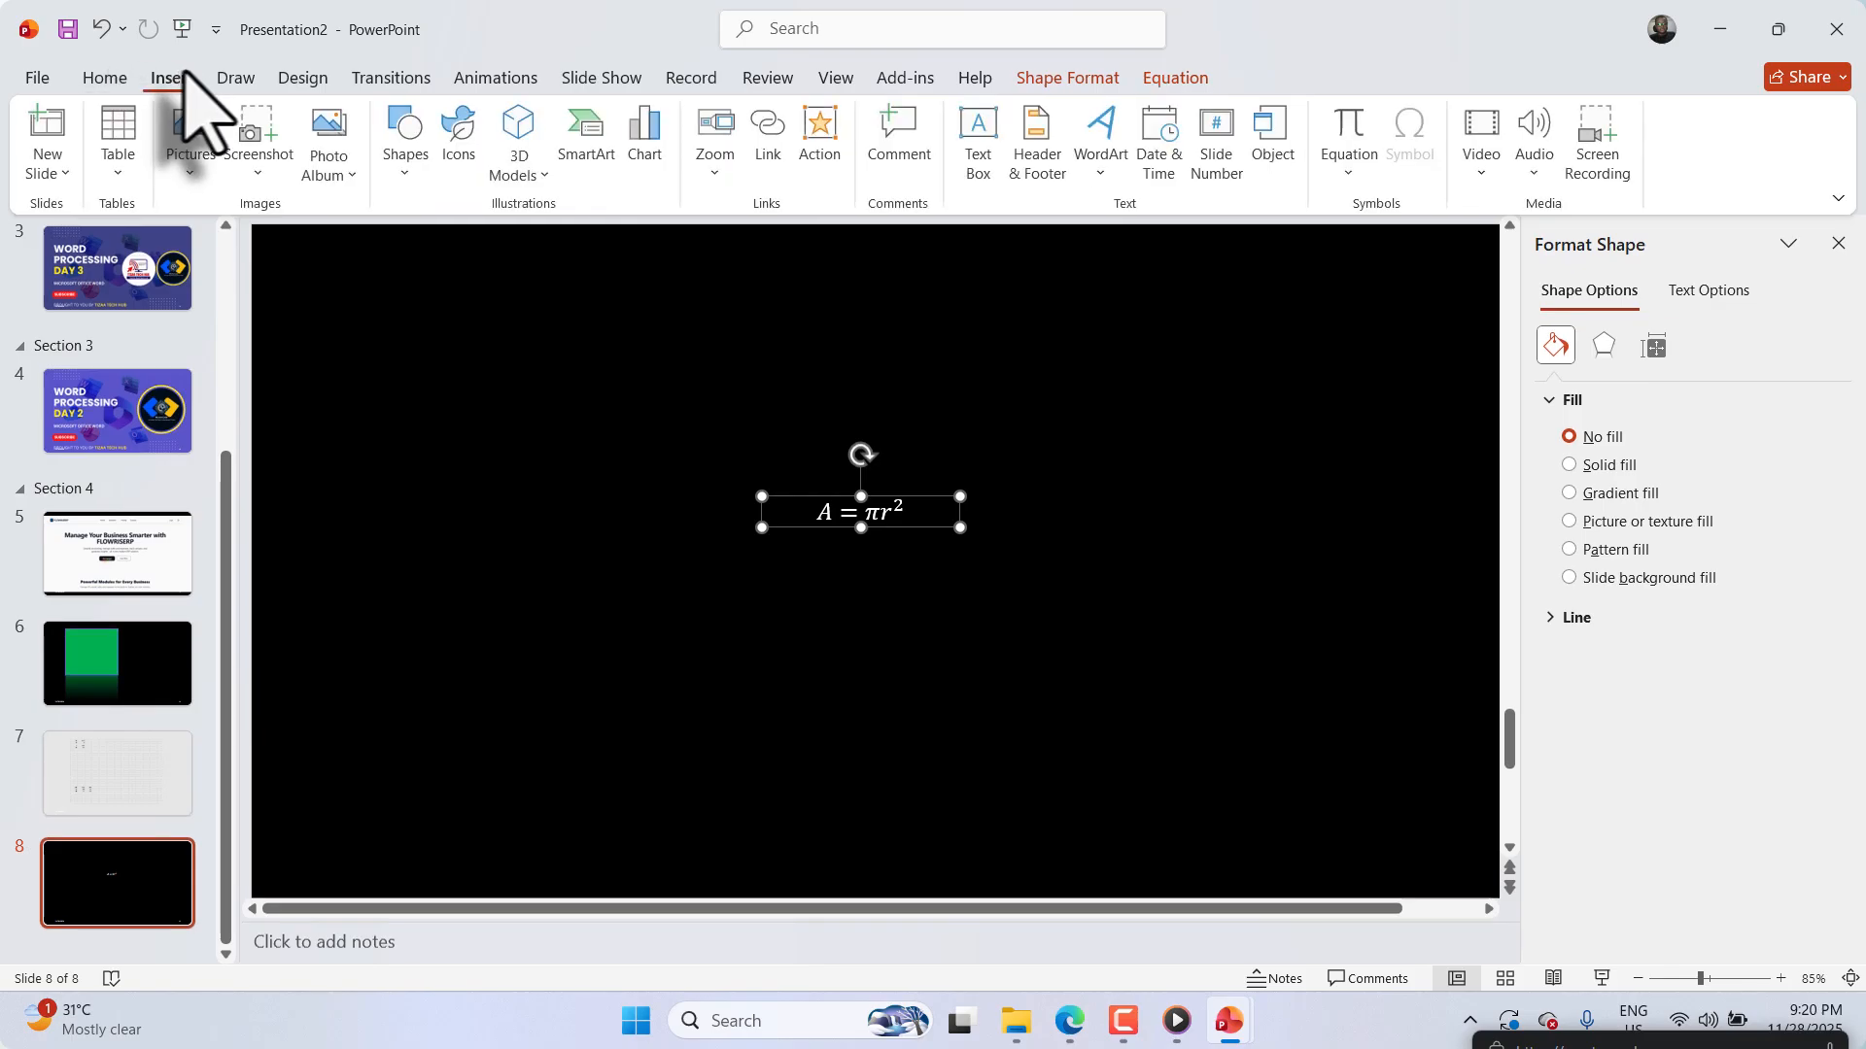
left_click(1481, 173)
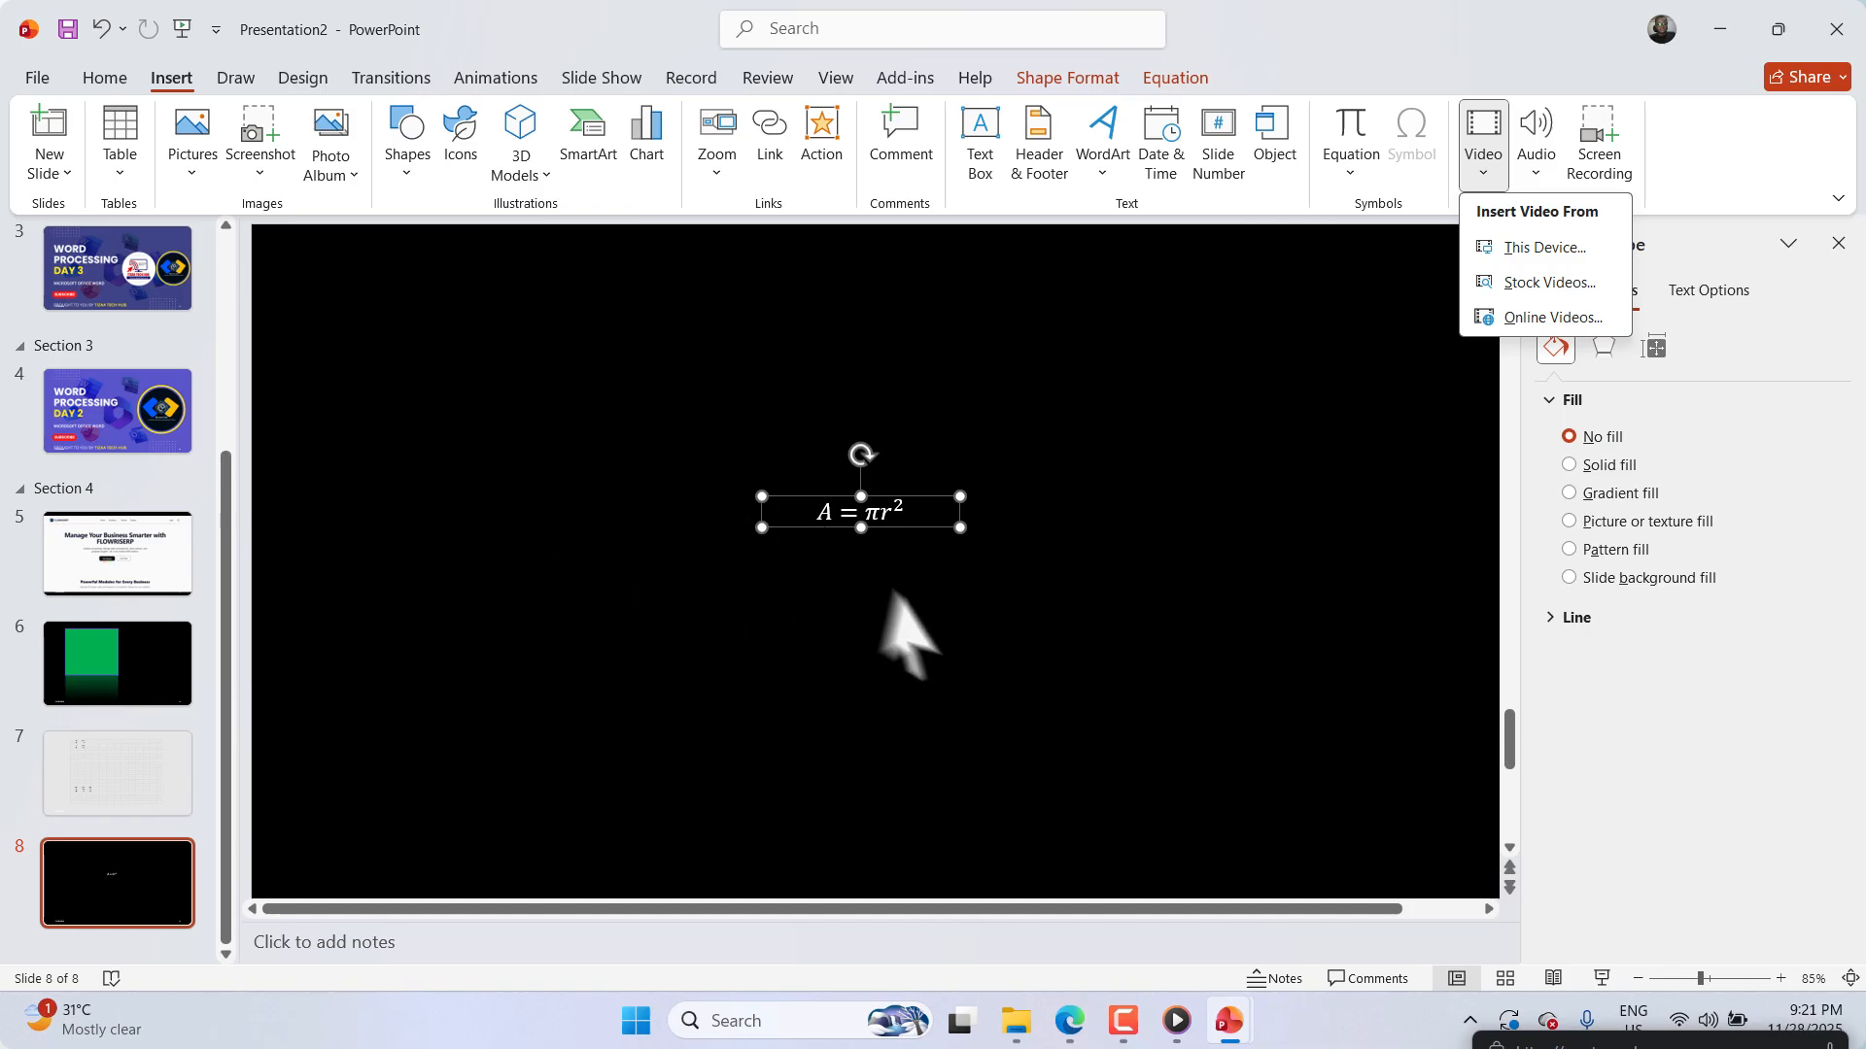
left_click(926, 618)
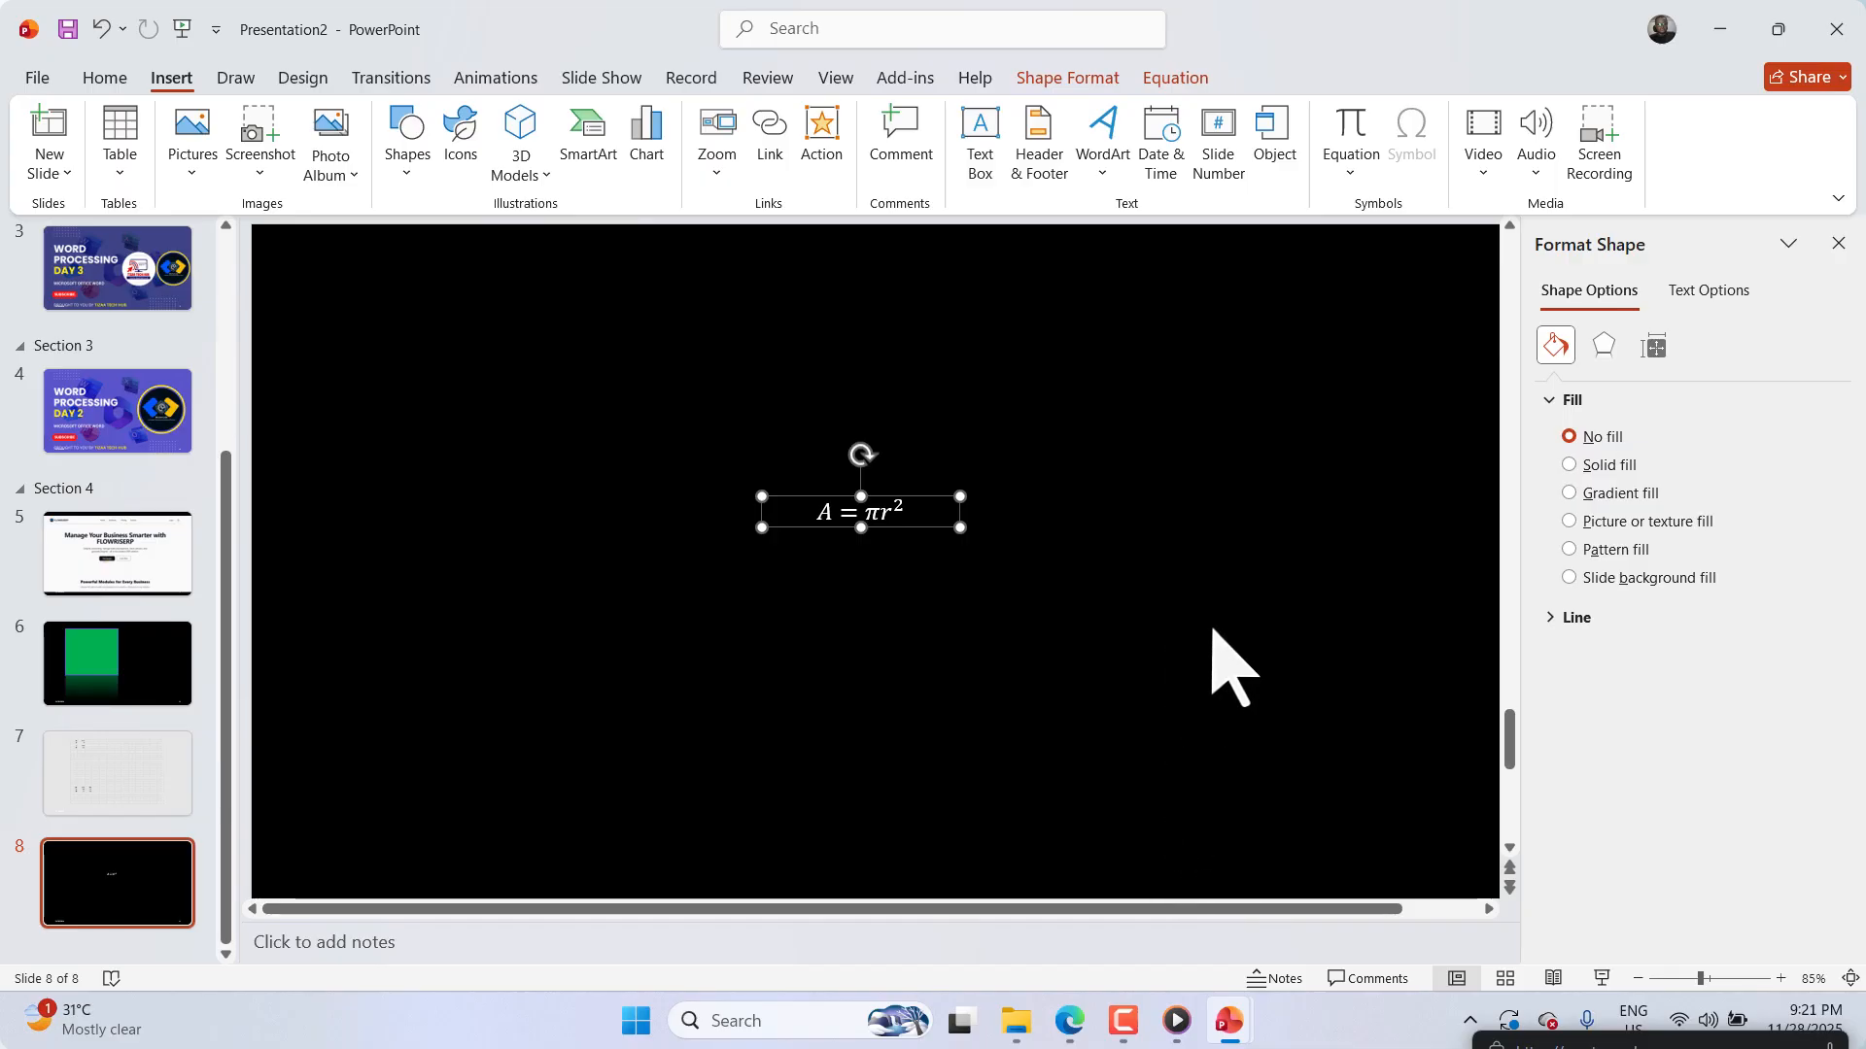
left_click_drag(1692, 1033, 1743, 393)
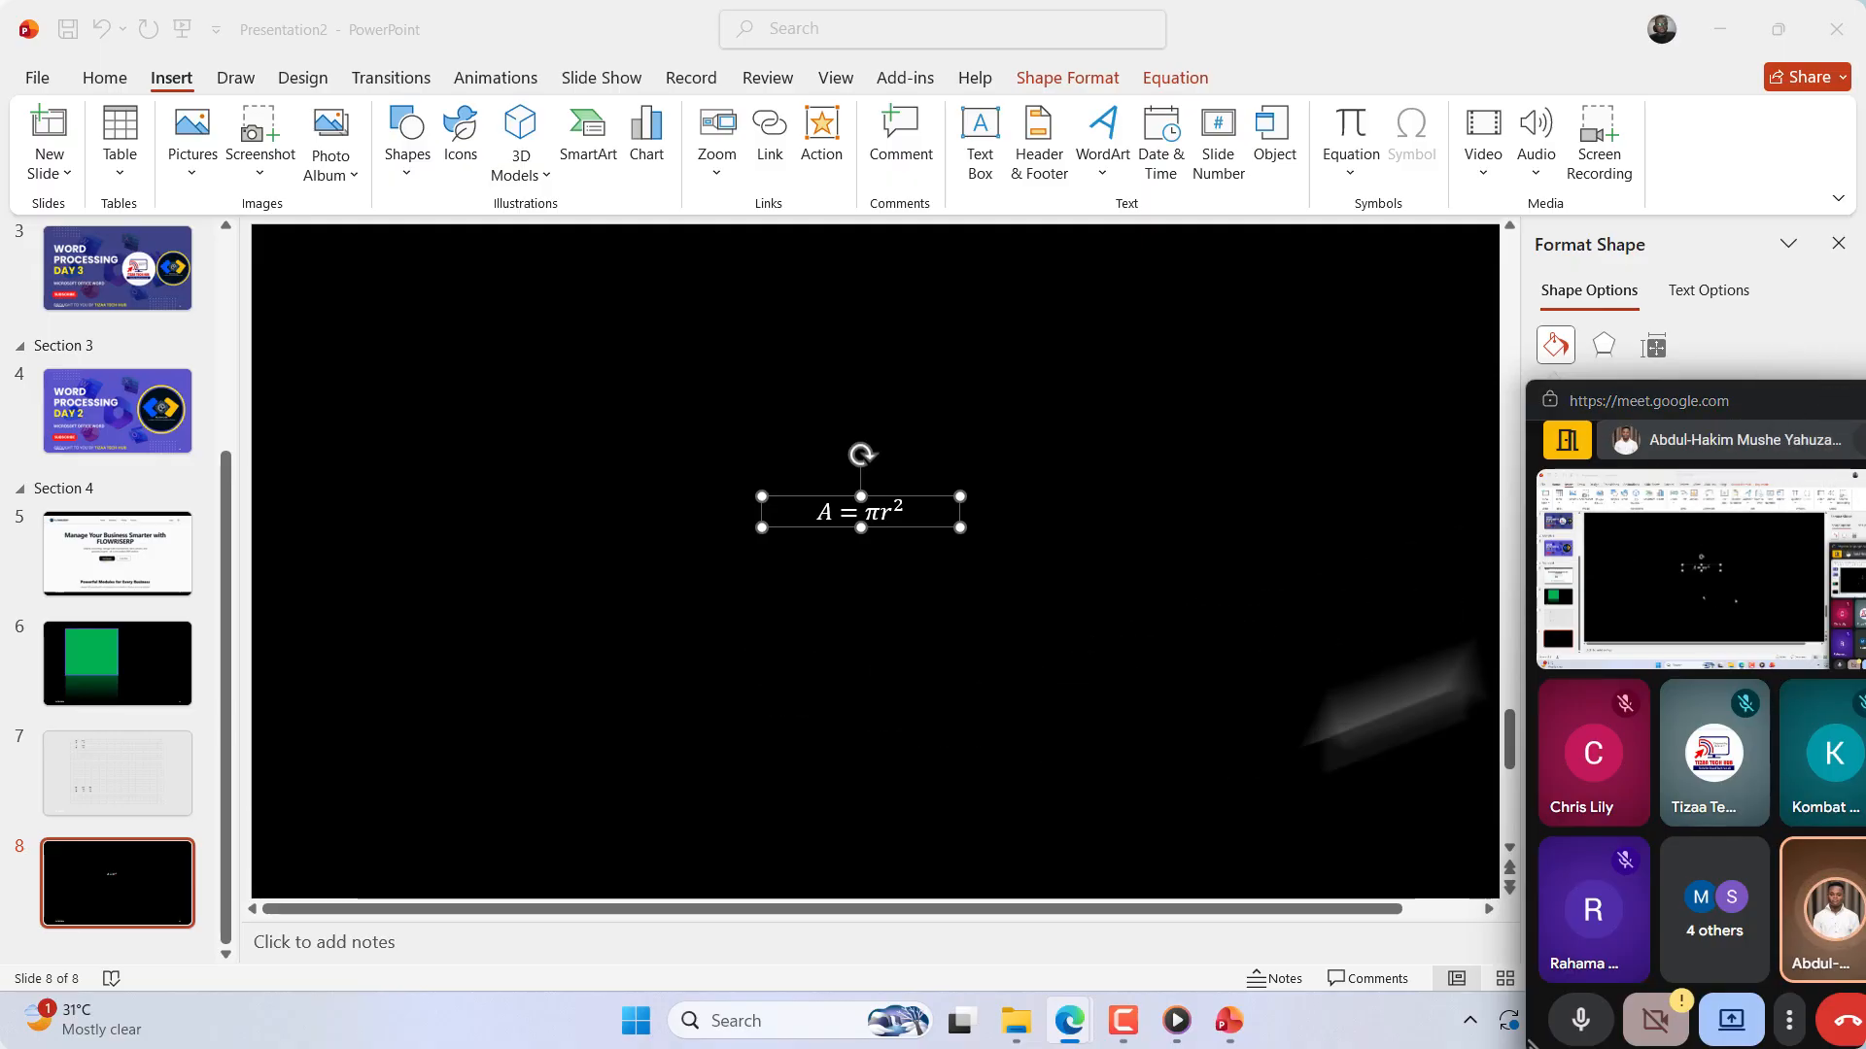
left_click(1497, 180)
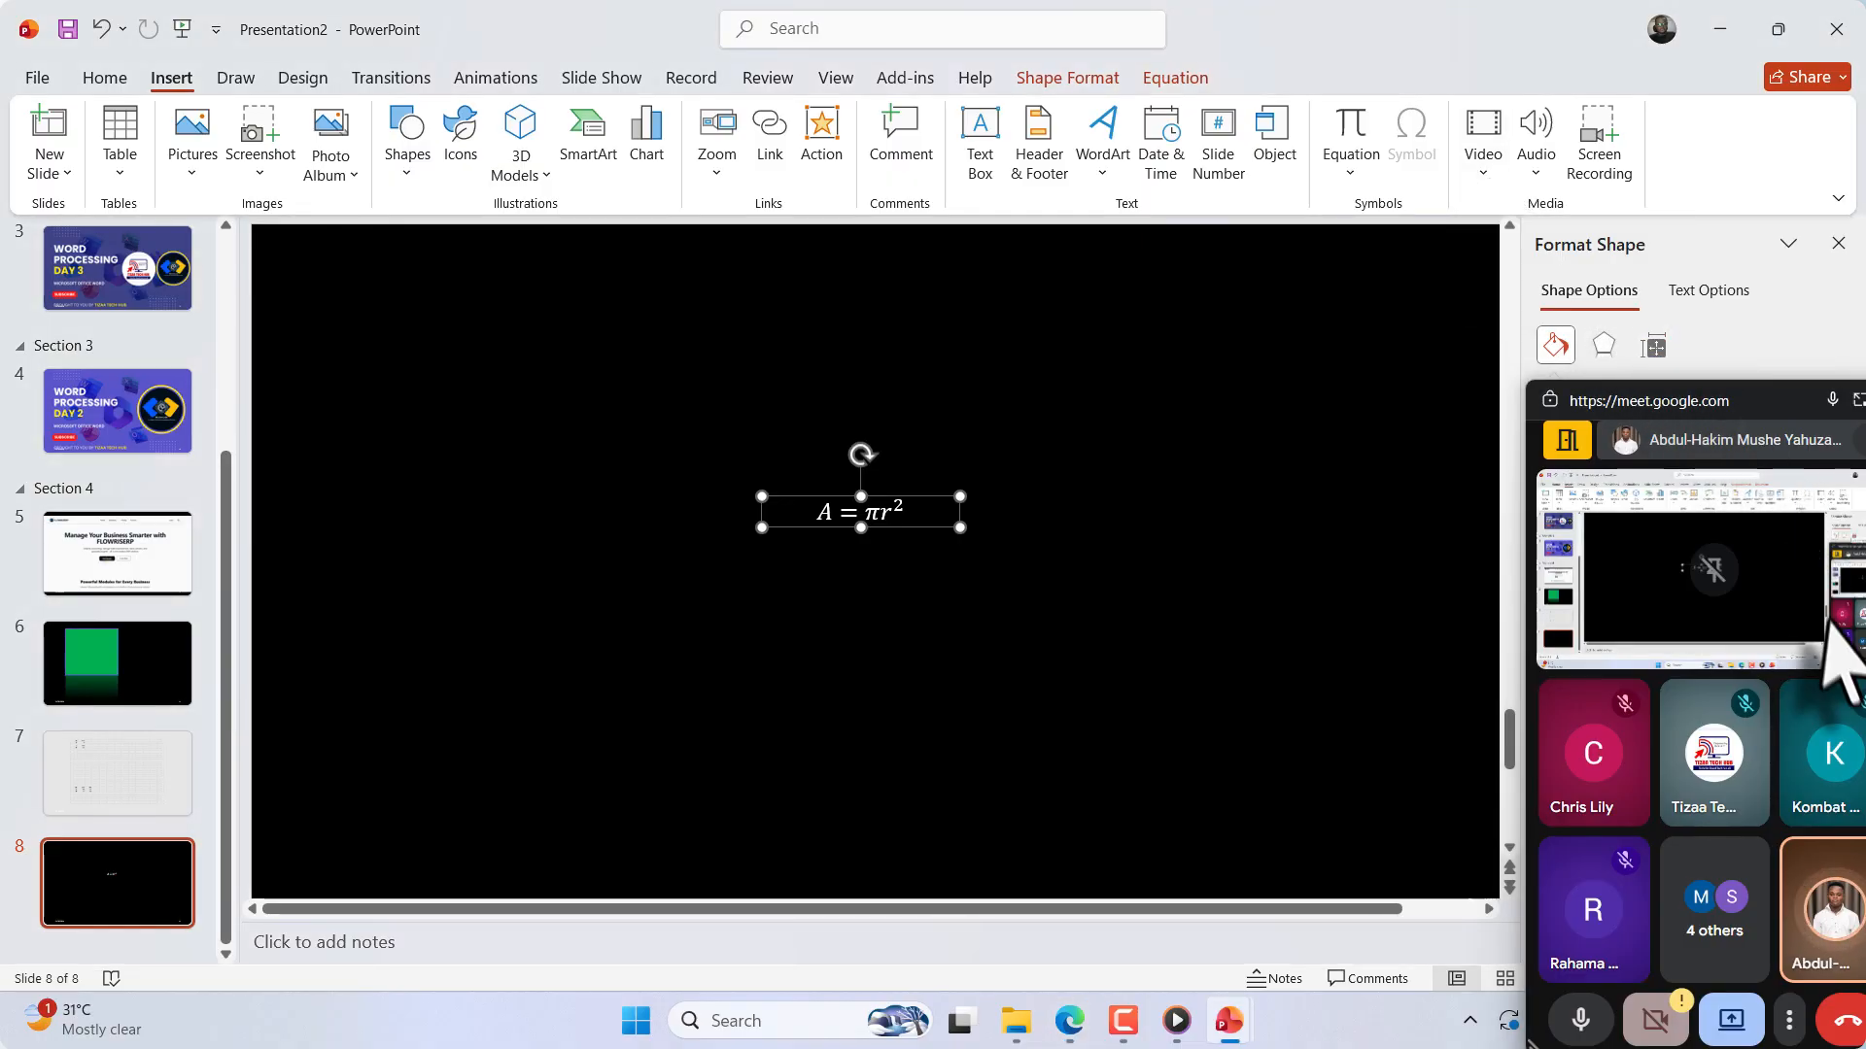
left_click_drag(1740, 384, 1687, 792)
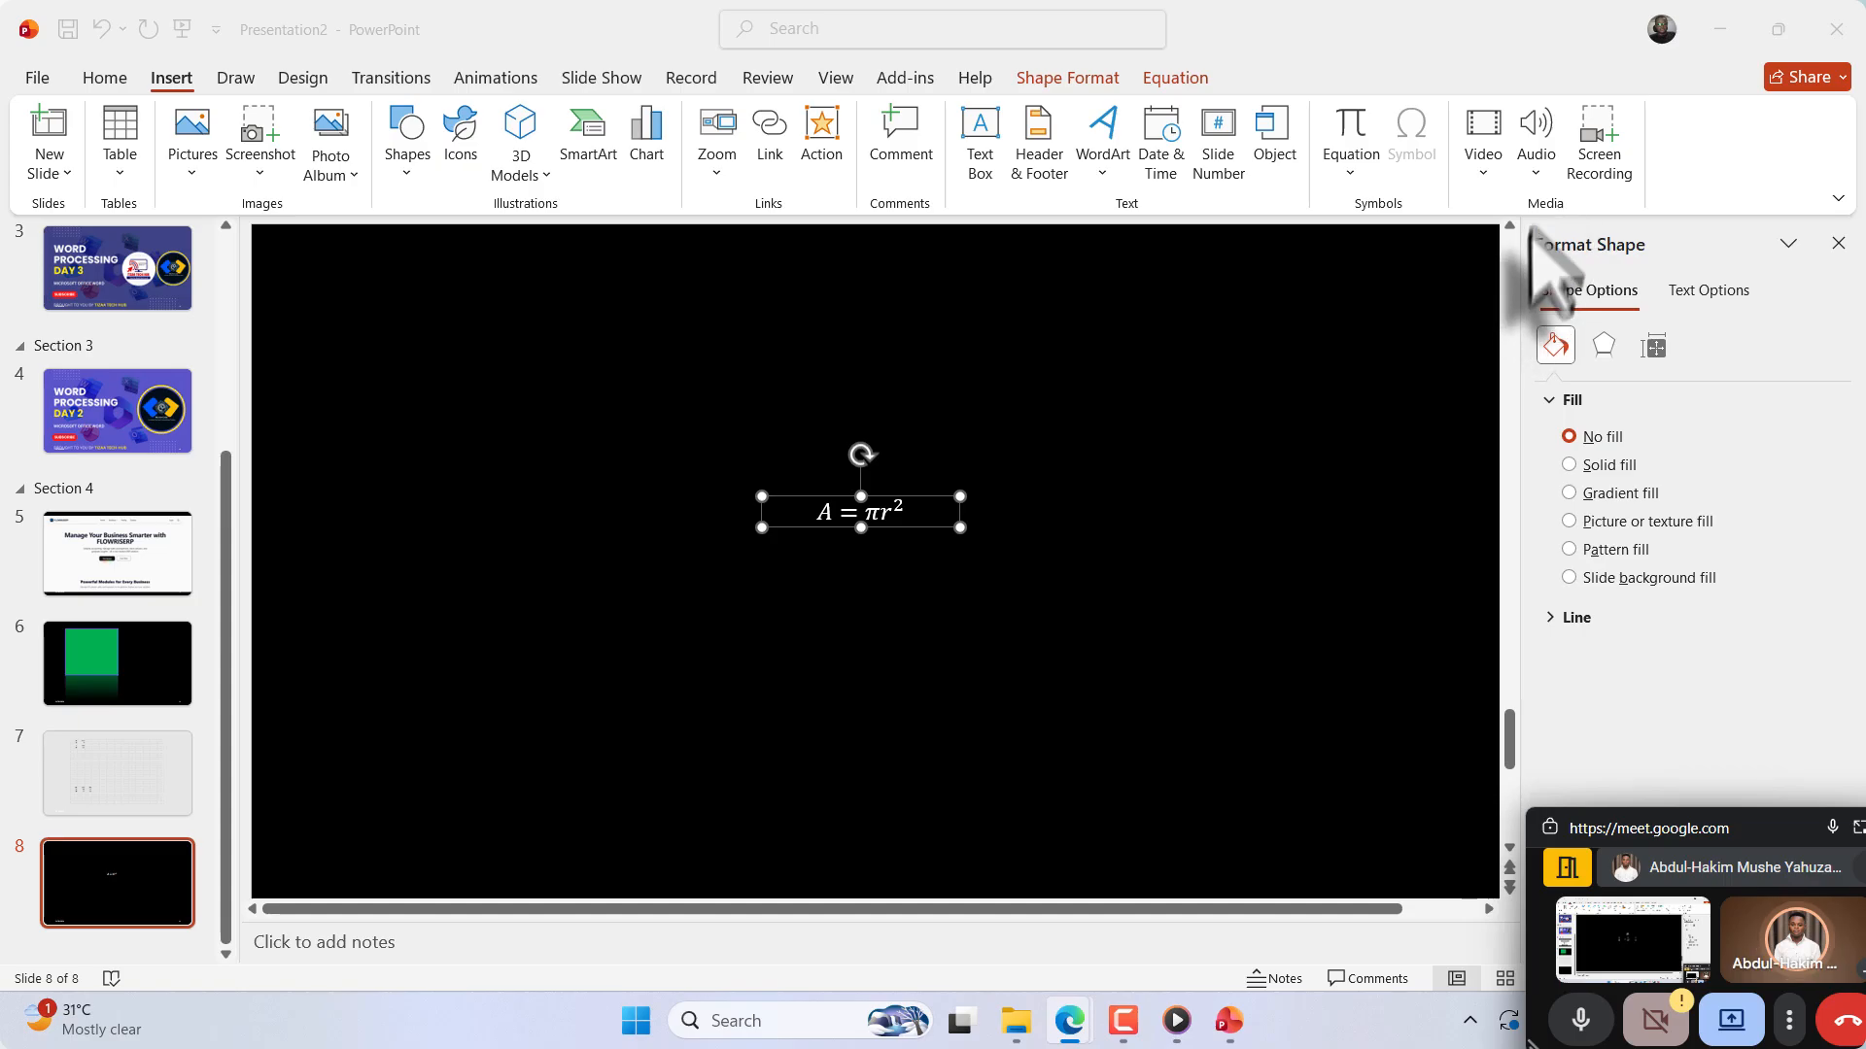
Step: Review the video sources and the audio insertion options, and close the list without inserting any media
left_click(1486, 175)
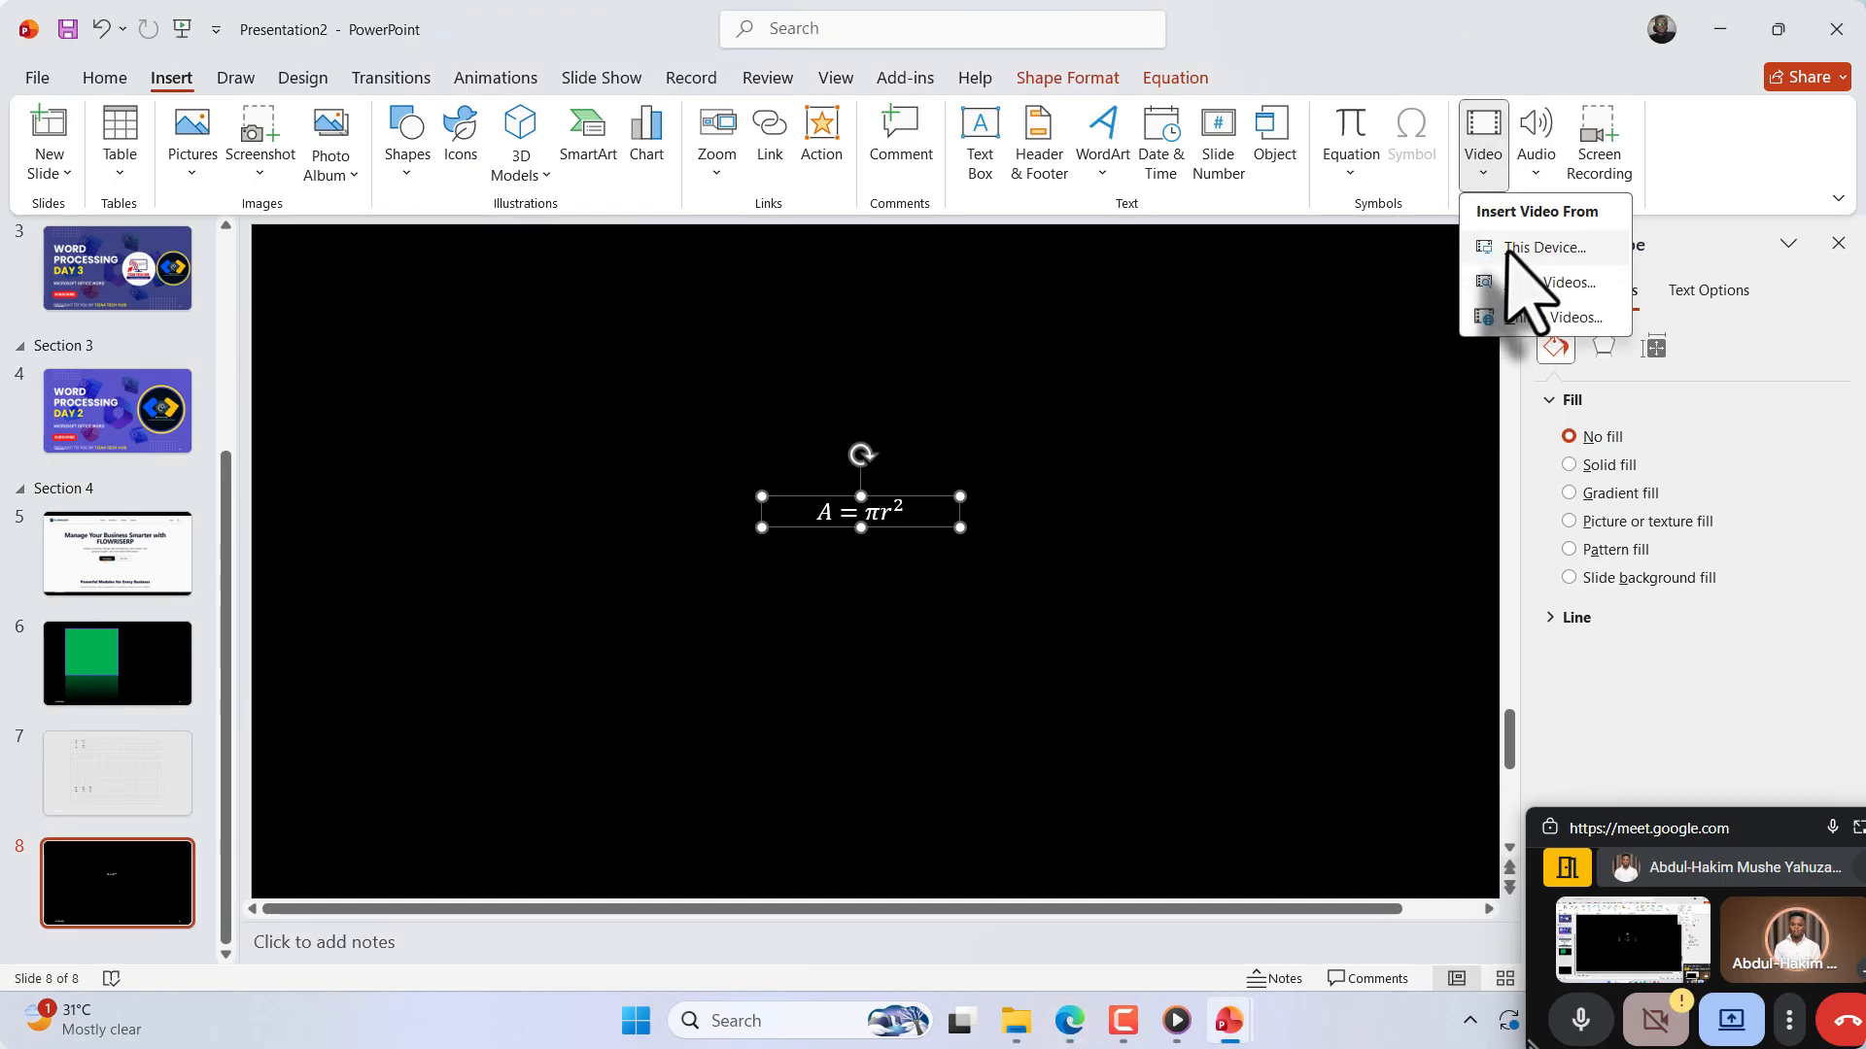
left_click(1539, 175)
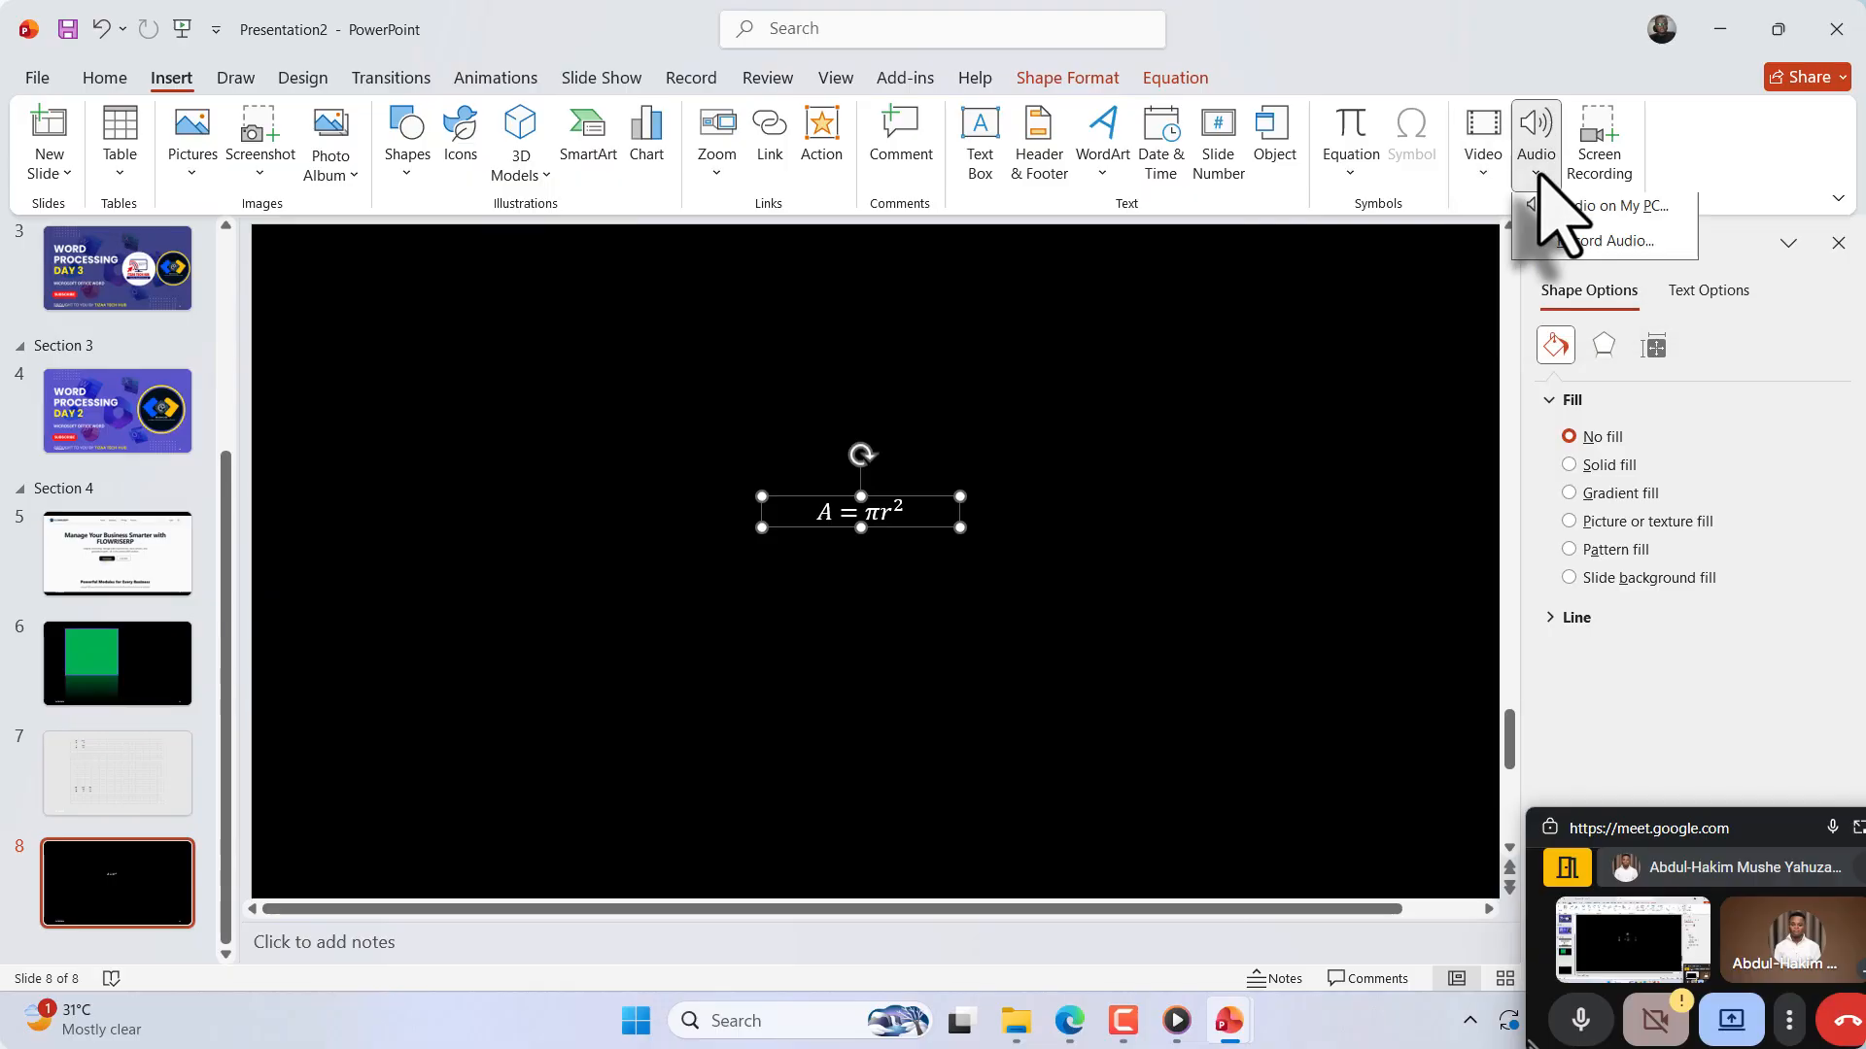
left_click(1539, 175)
left_click(1540, 175)
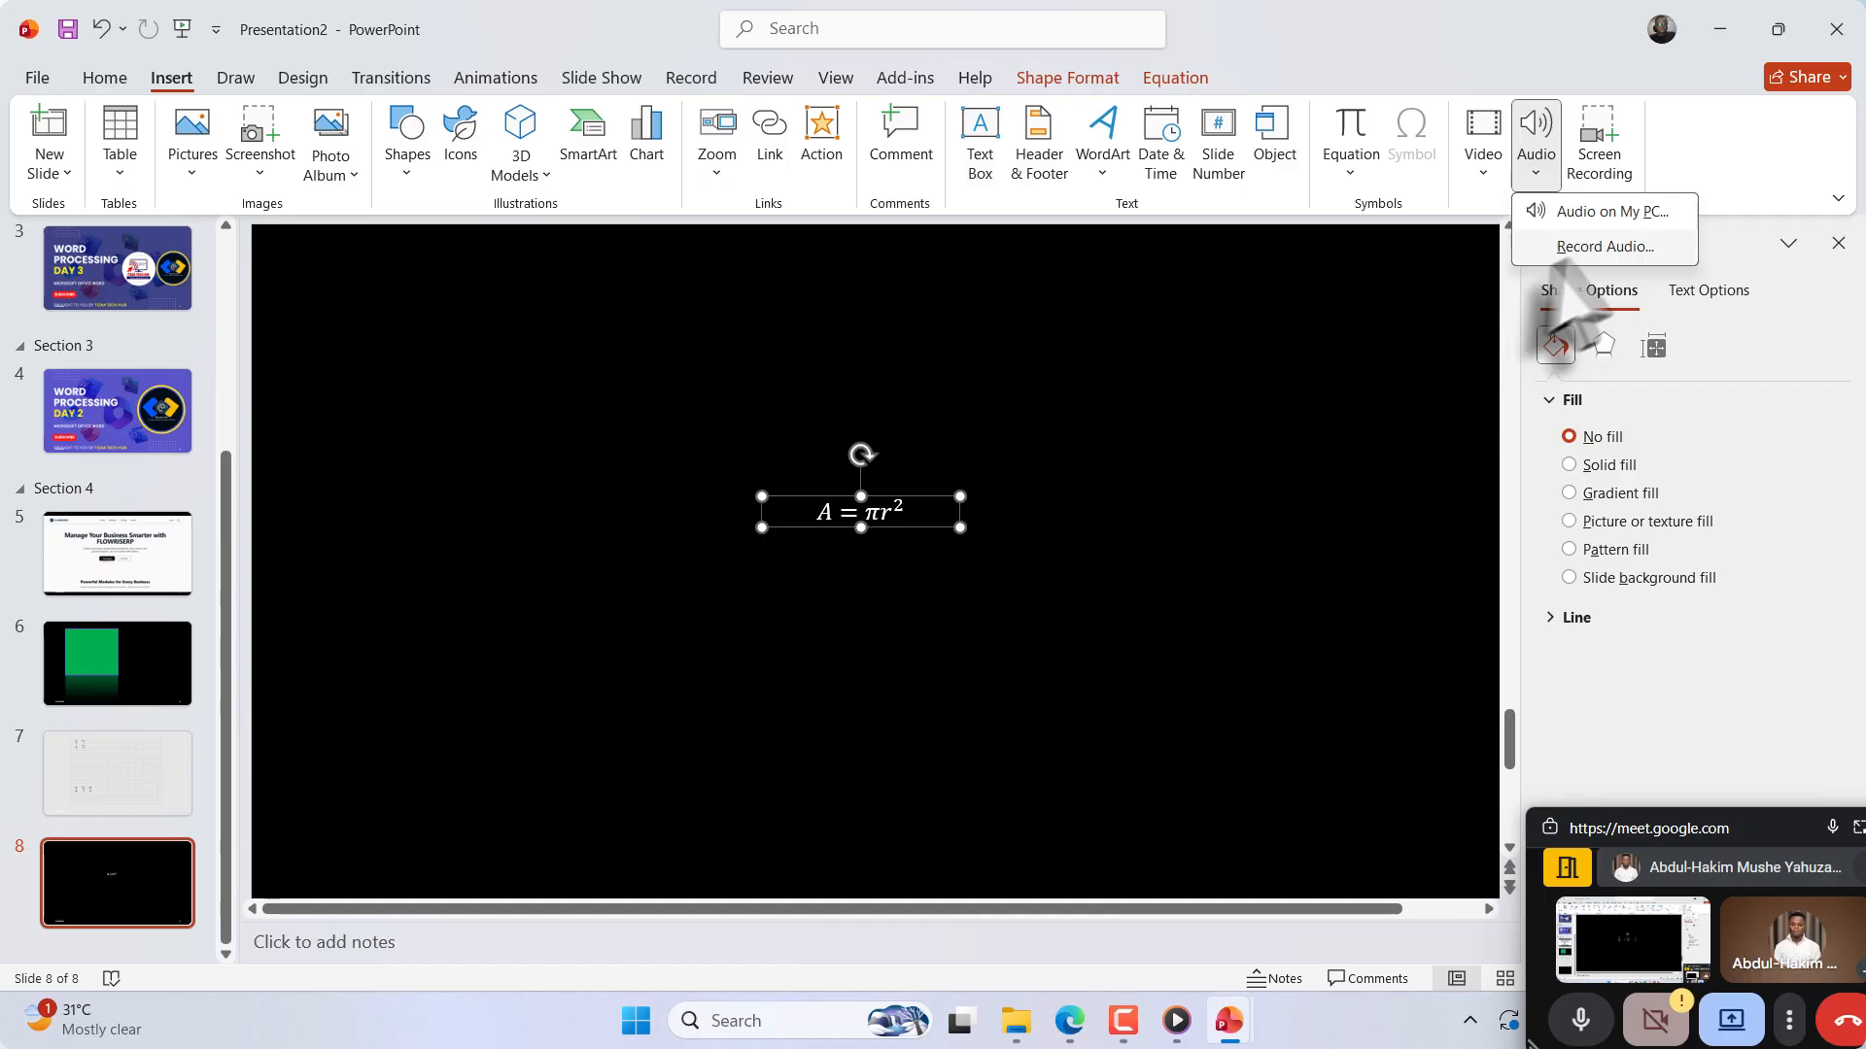
left_click(1765, 146)
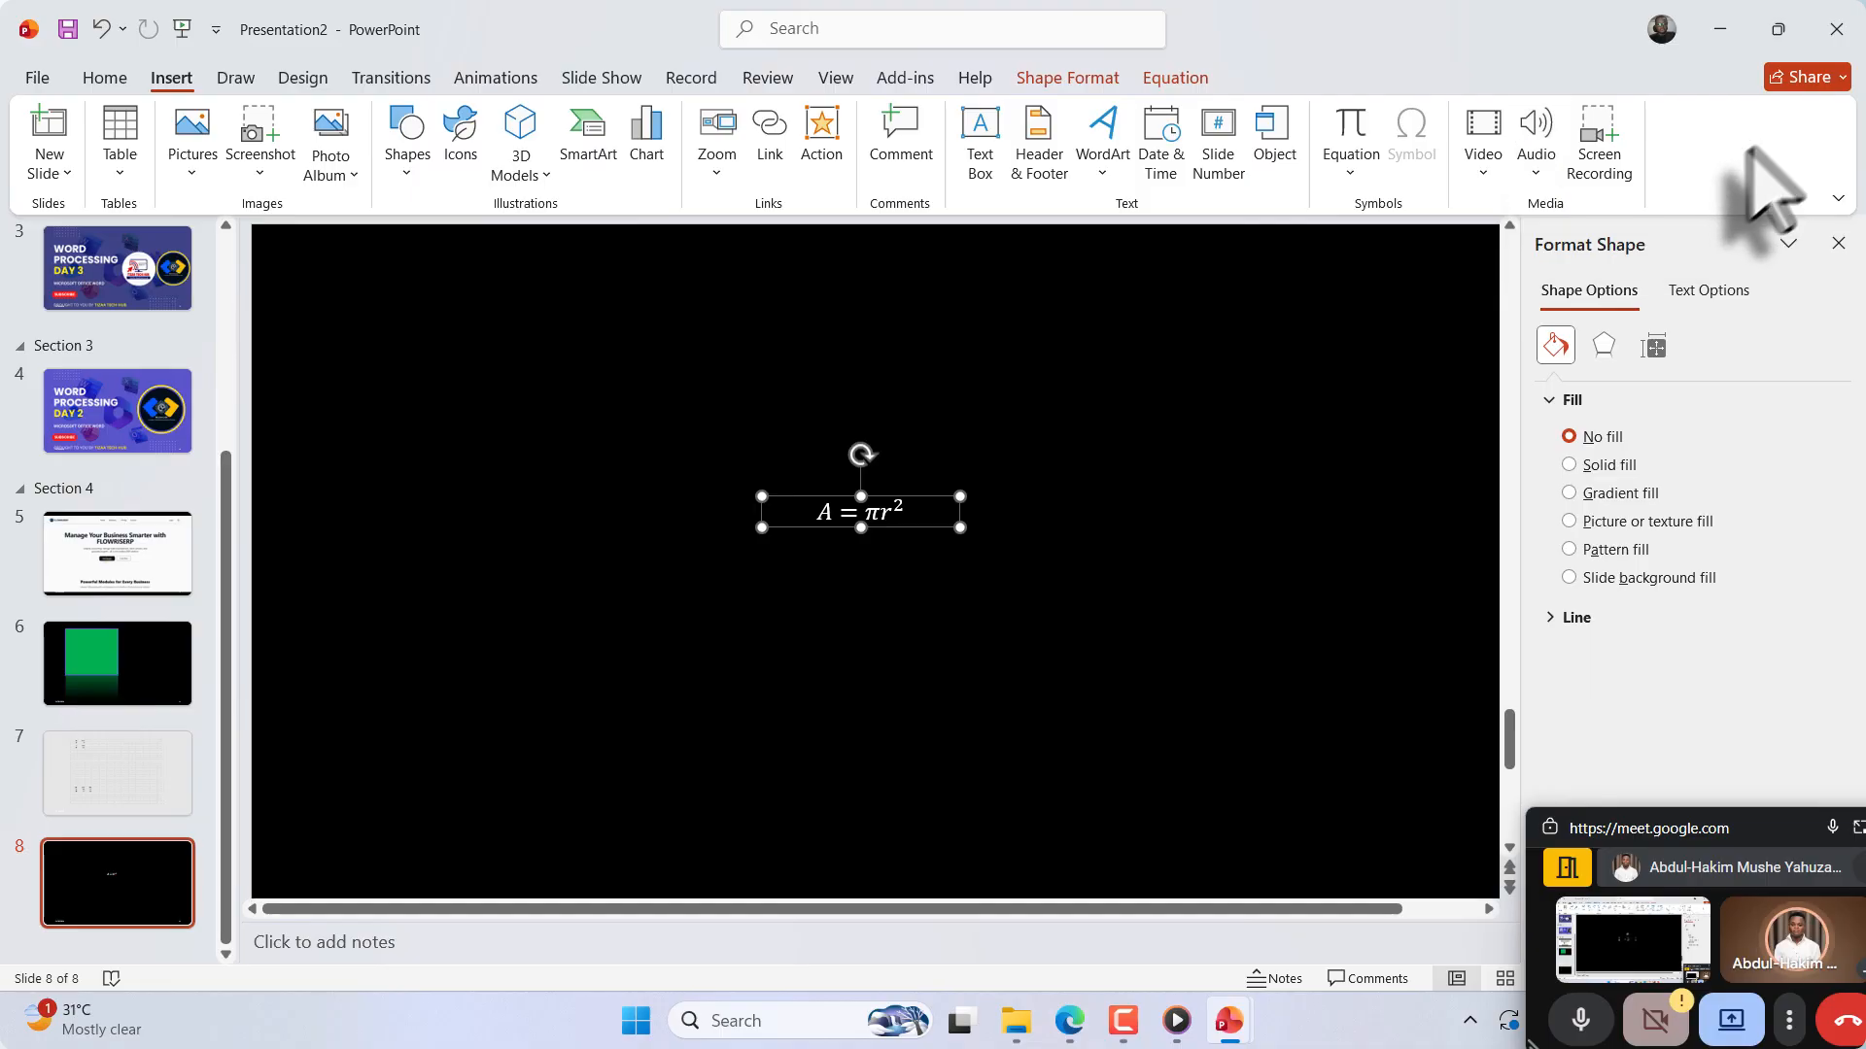
Step: Shrink the floating meeting window, start a screen recording of the area covering the slide, and activate the title placeholder on Presentation1's slide 3
left_click_drag(1763, 836, 1707, 833)
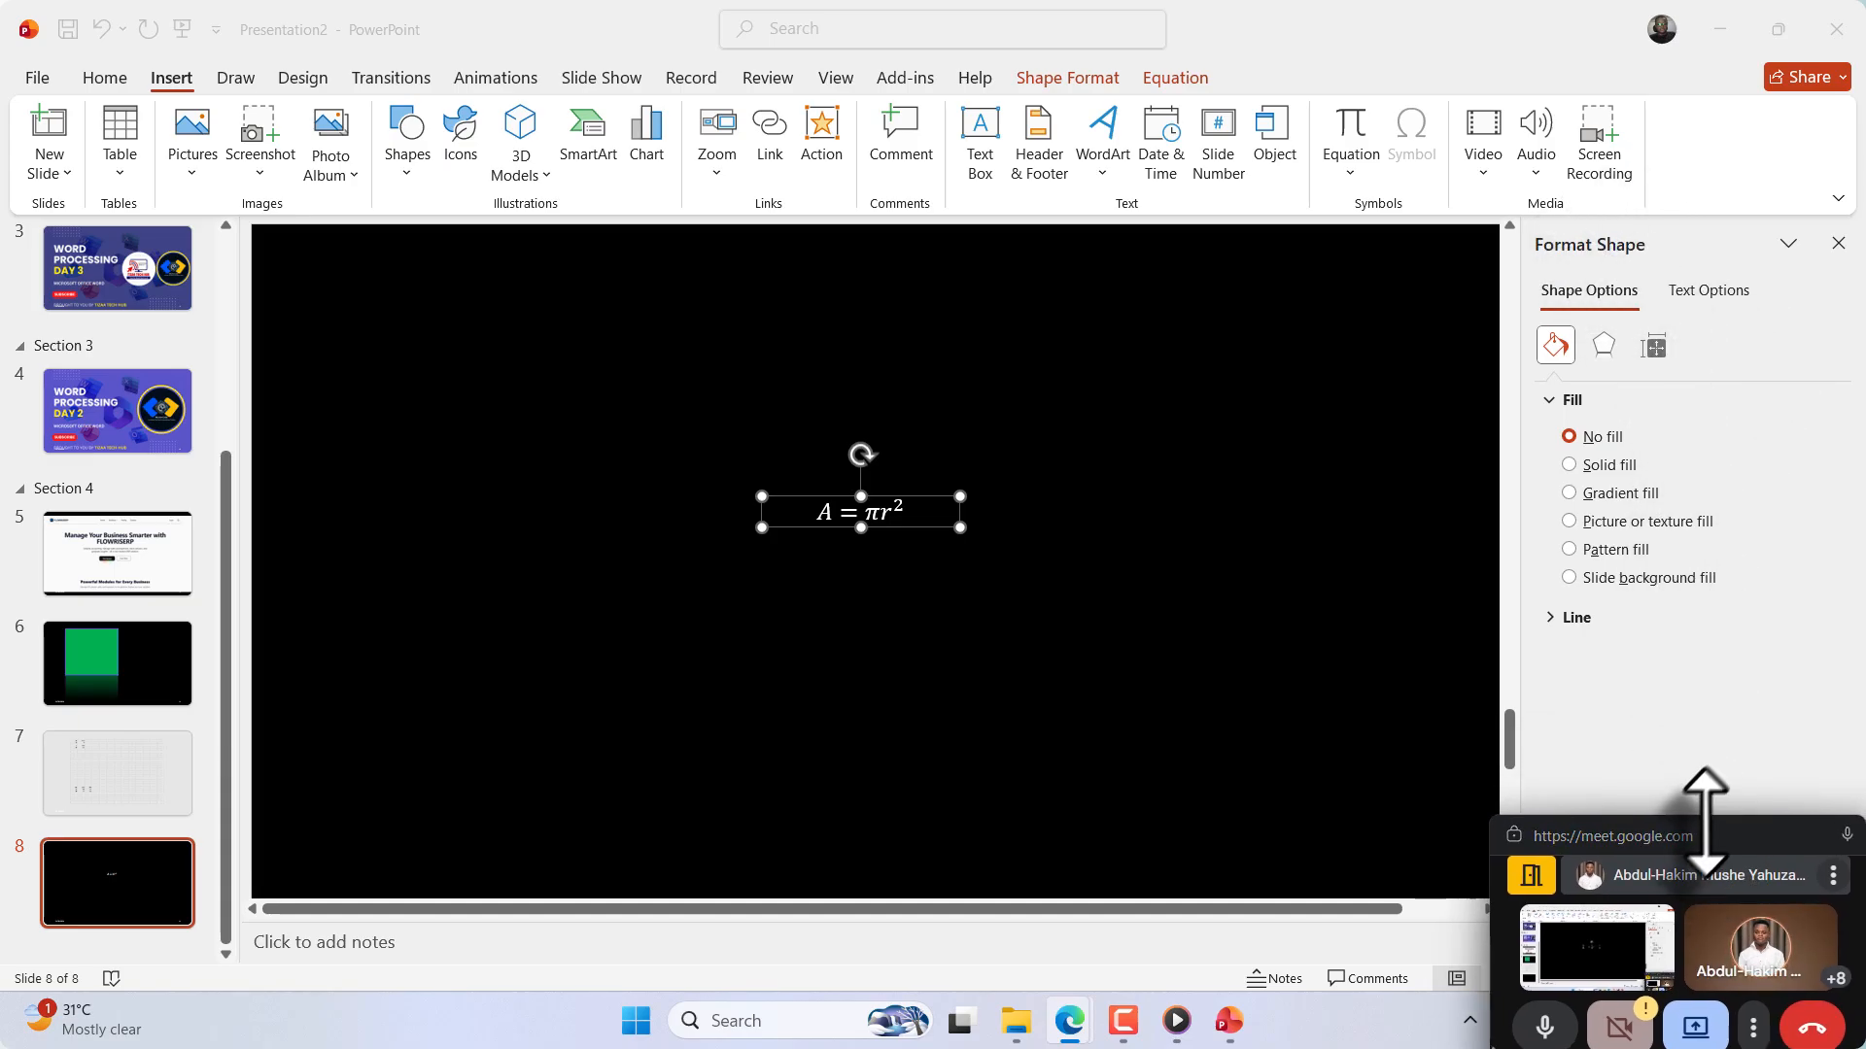
left_click_drag(1700, 812, 1710, 873)
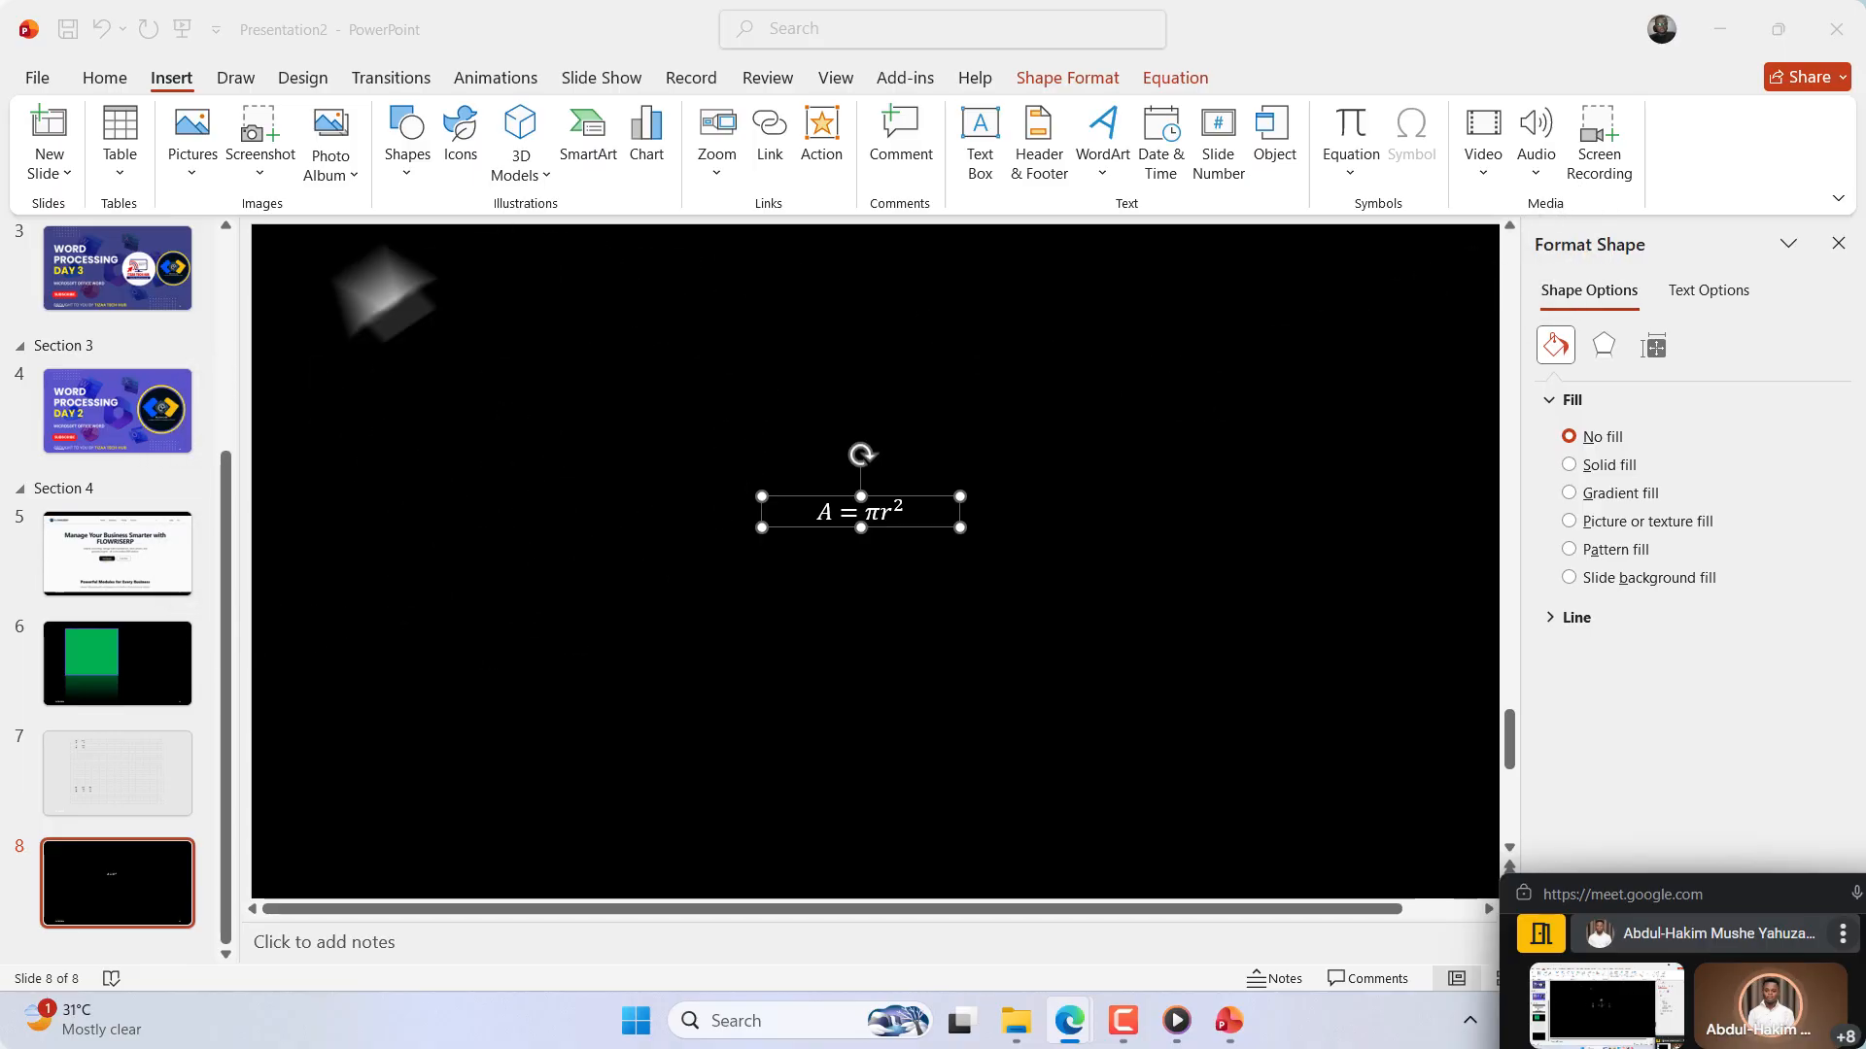
left_click(1599, 142)
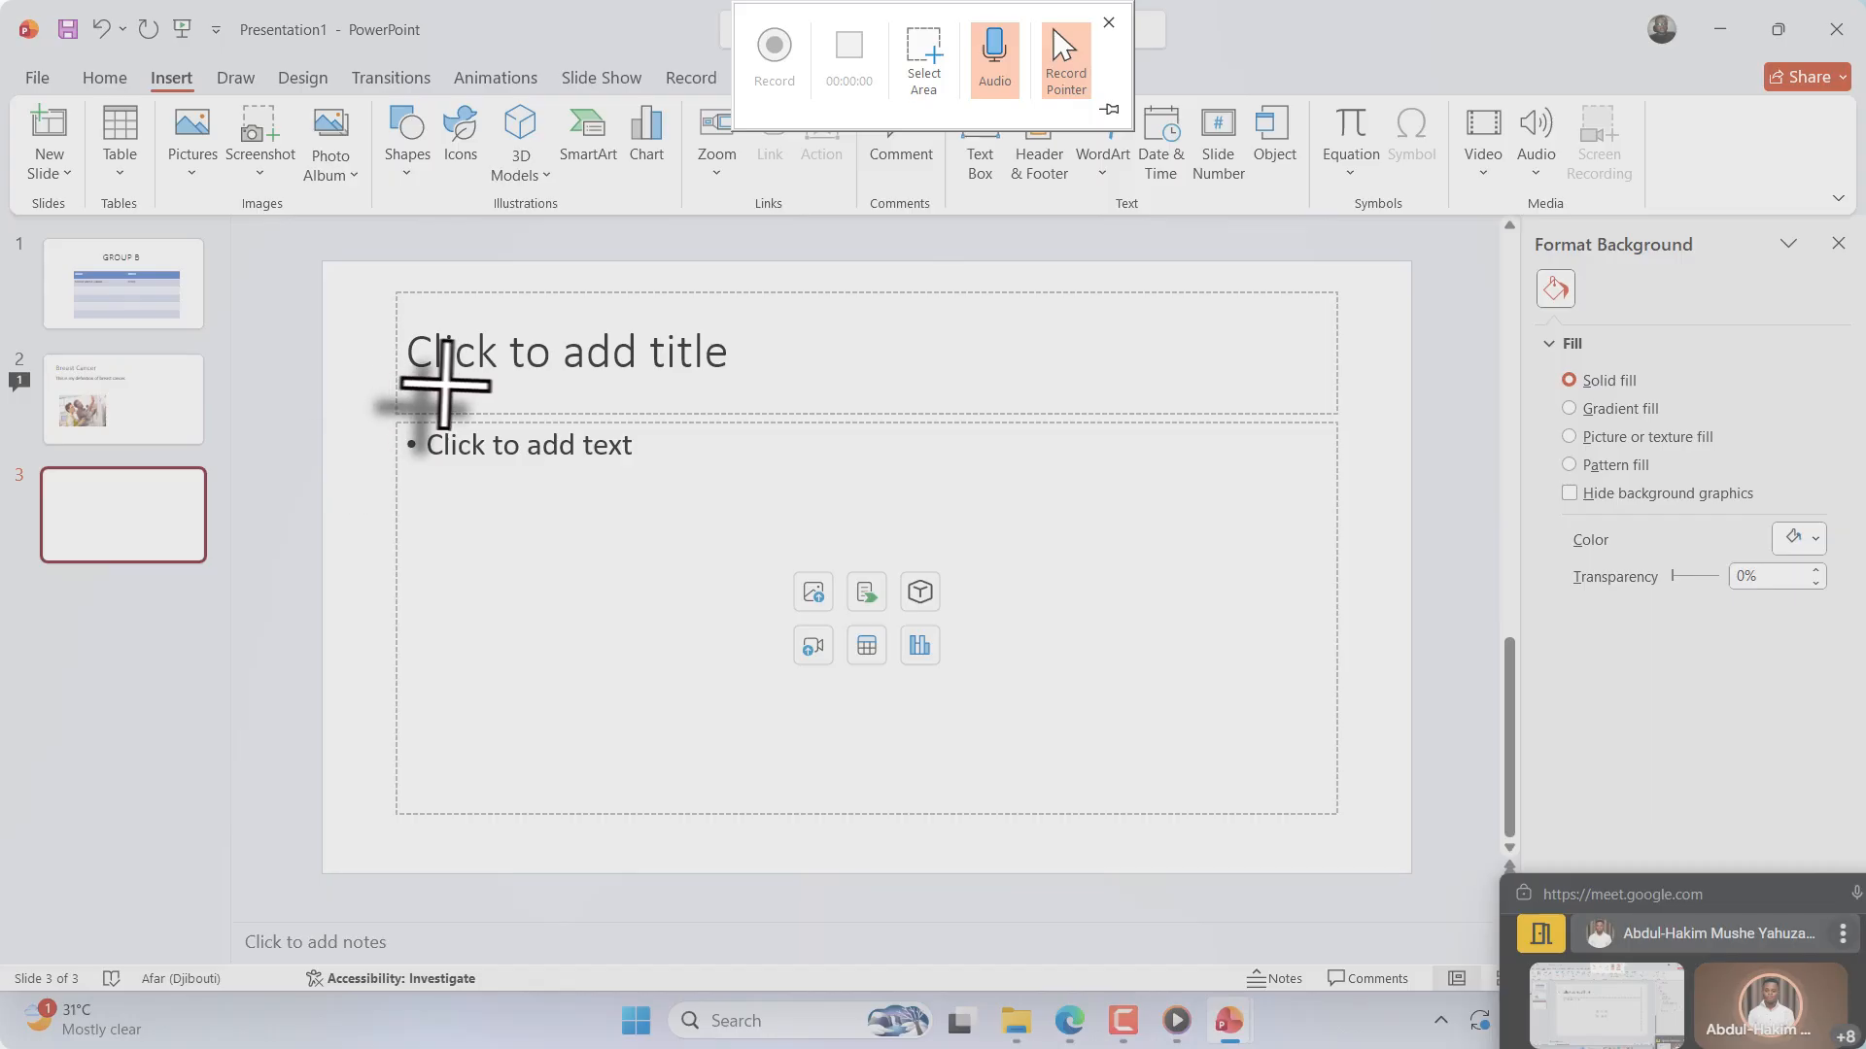
left_click_drag(5, 5, 1434, 874)
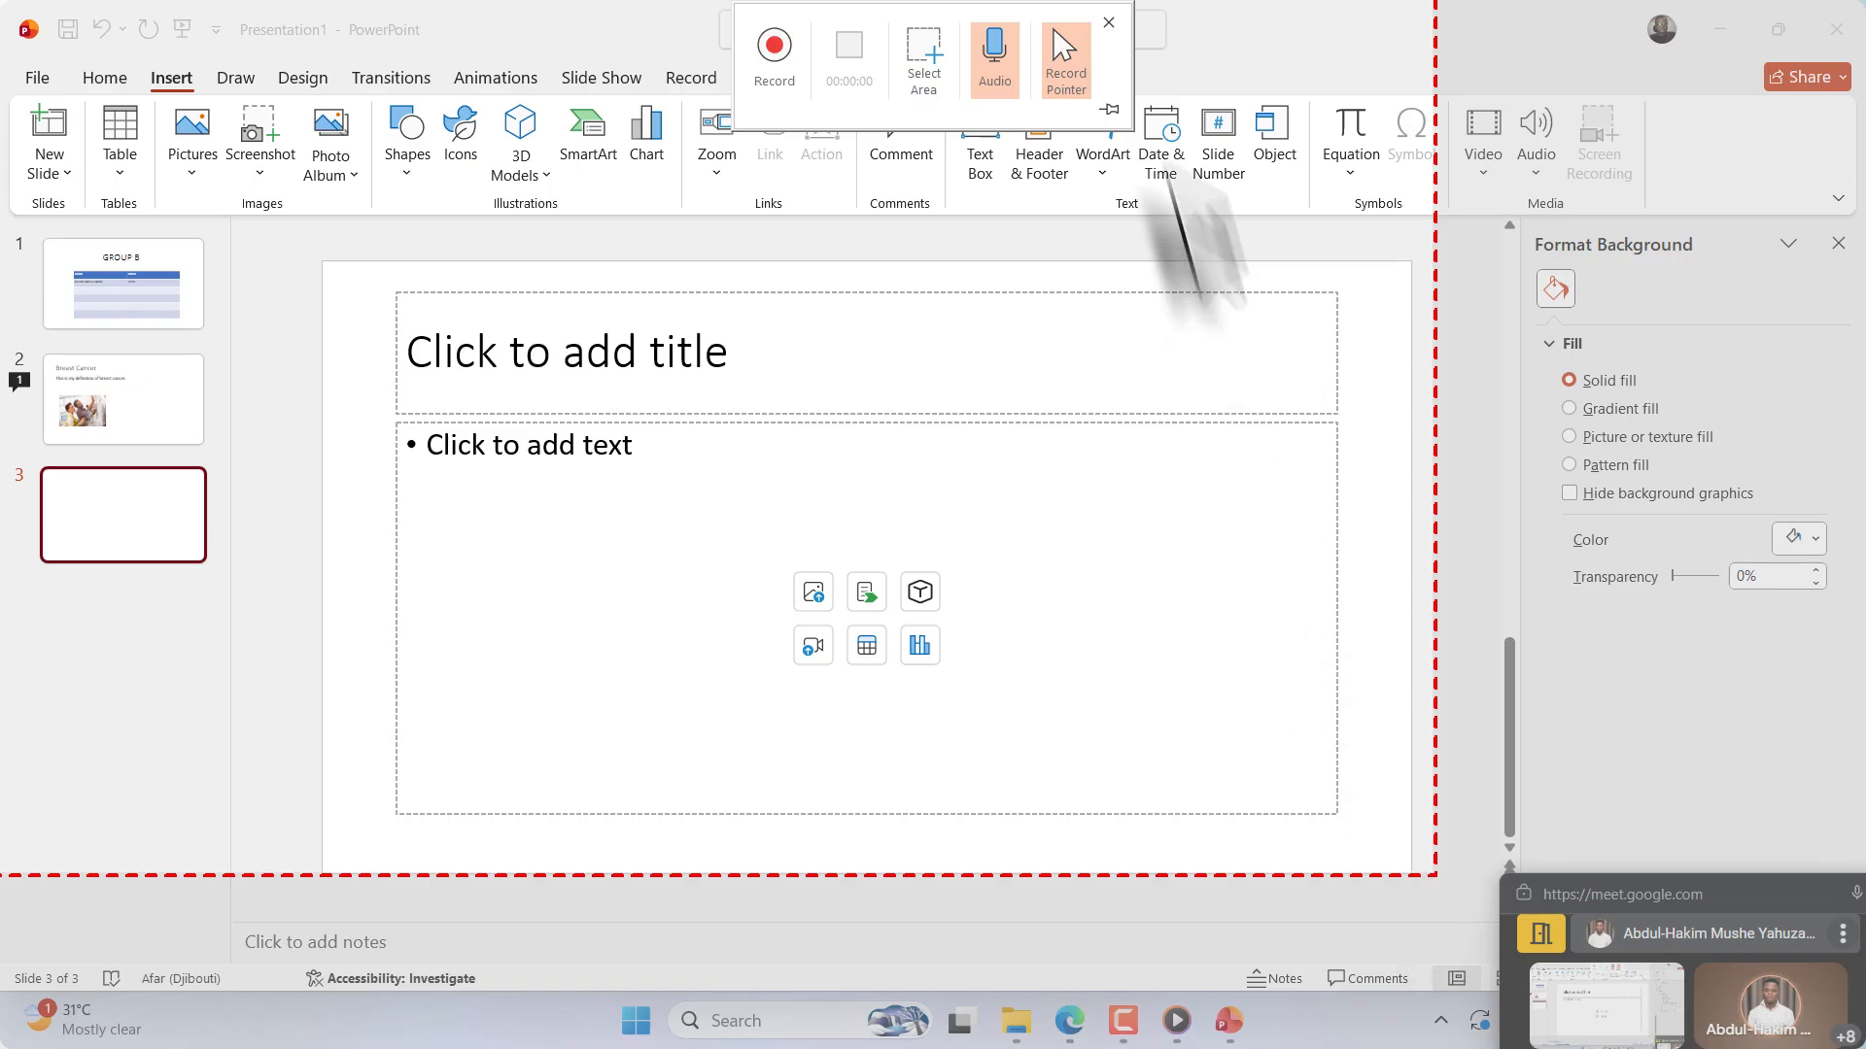
left_click(772, 49)
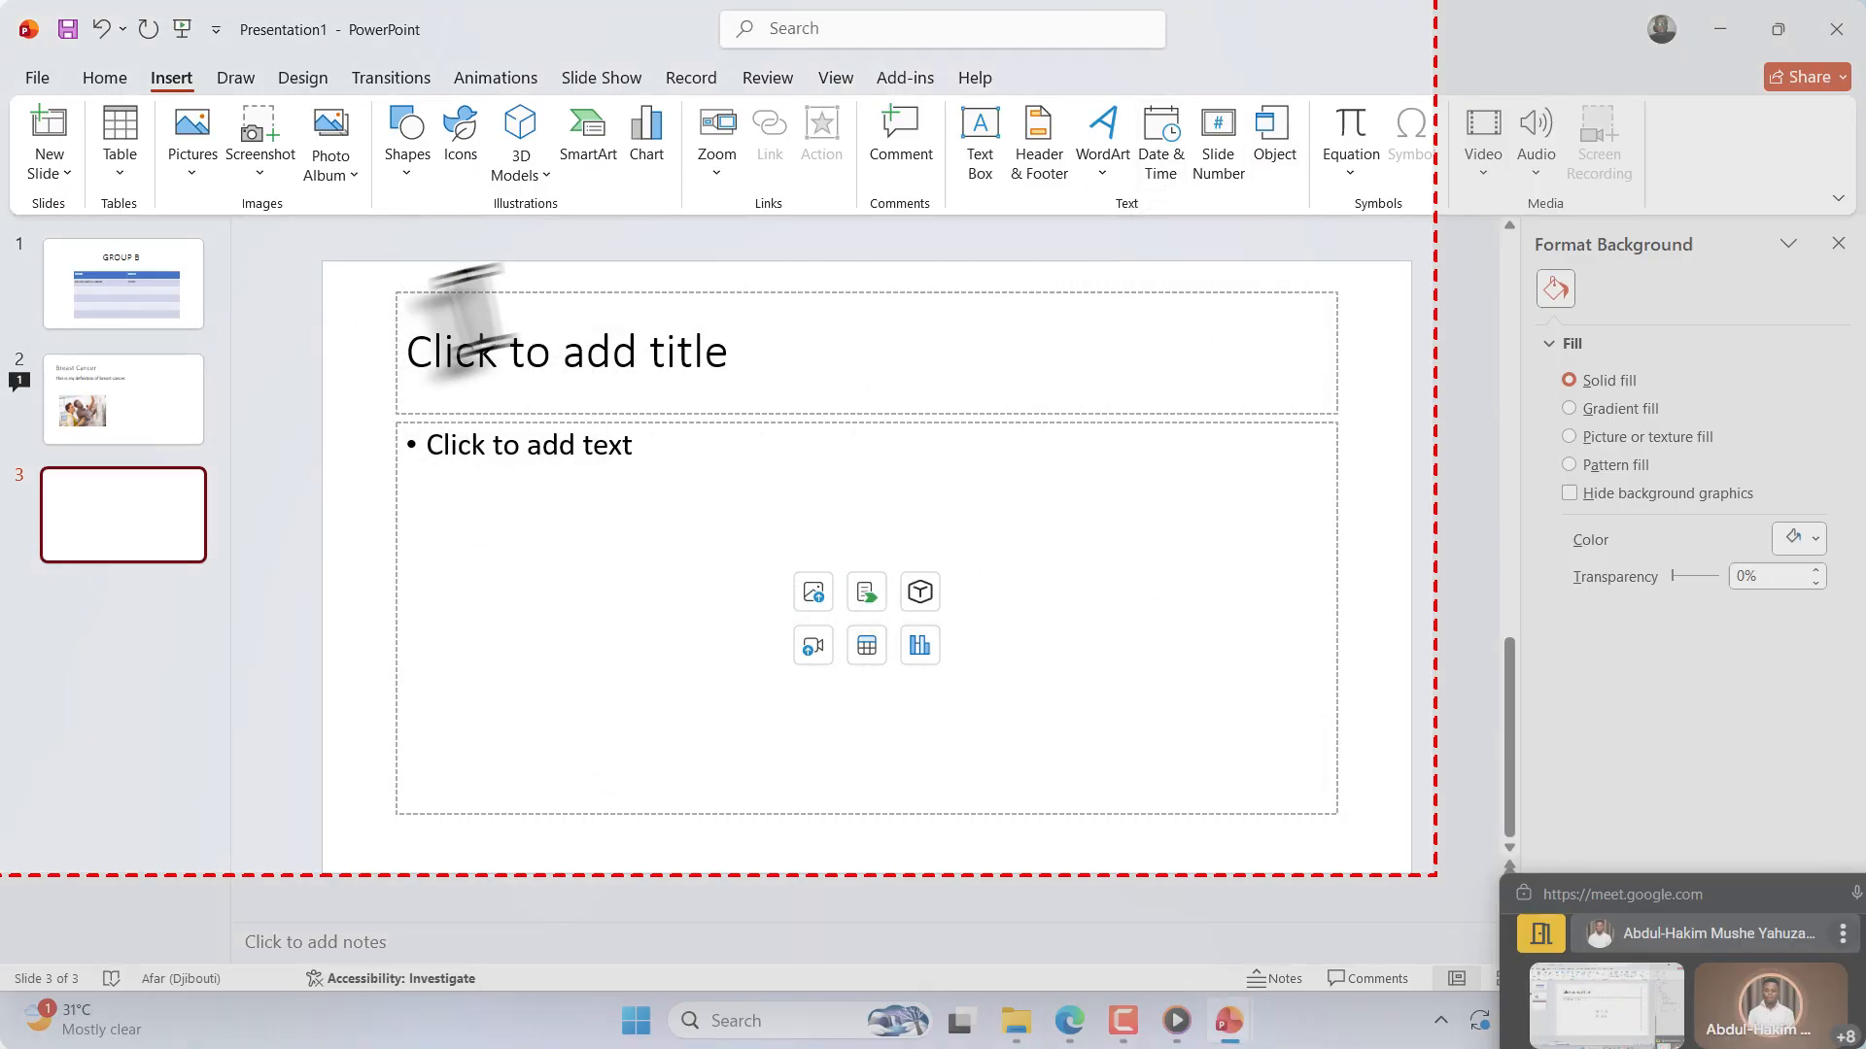
left_click(513, 360)
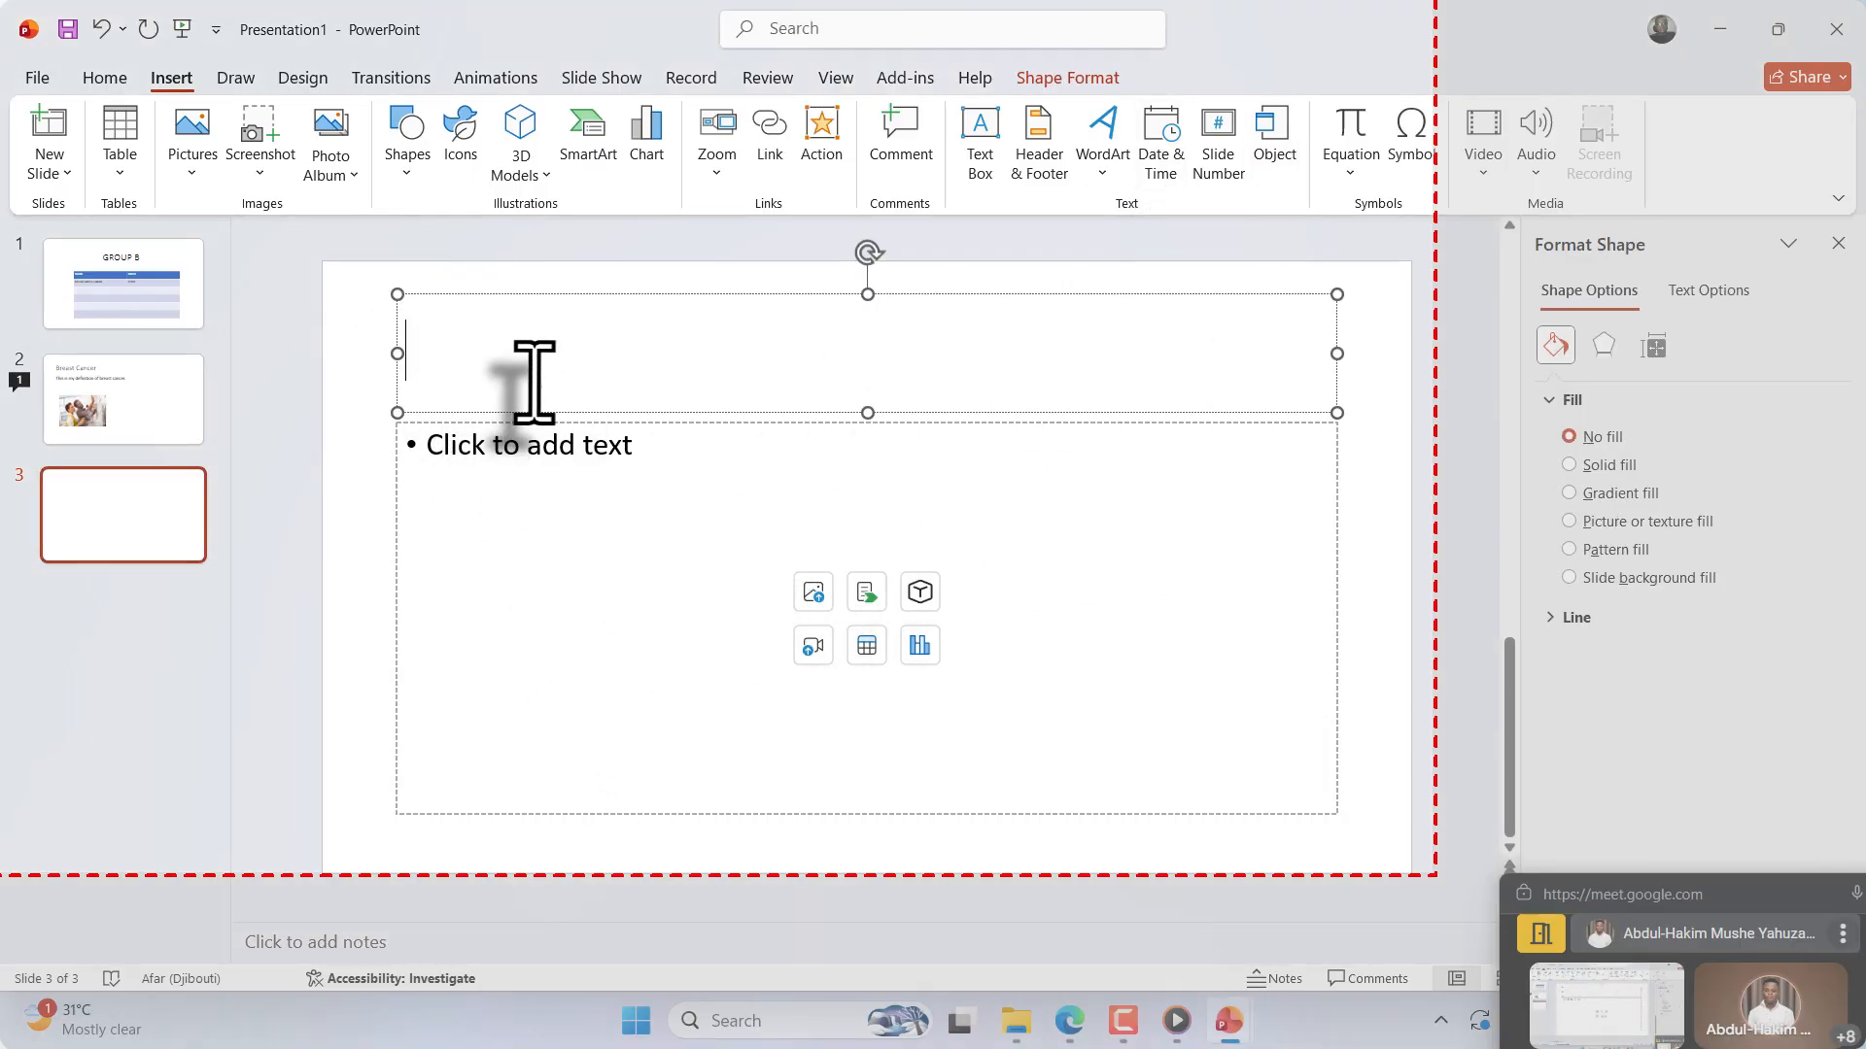